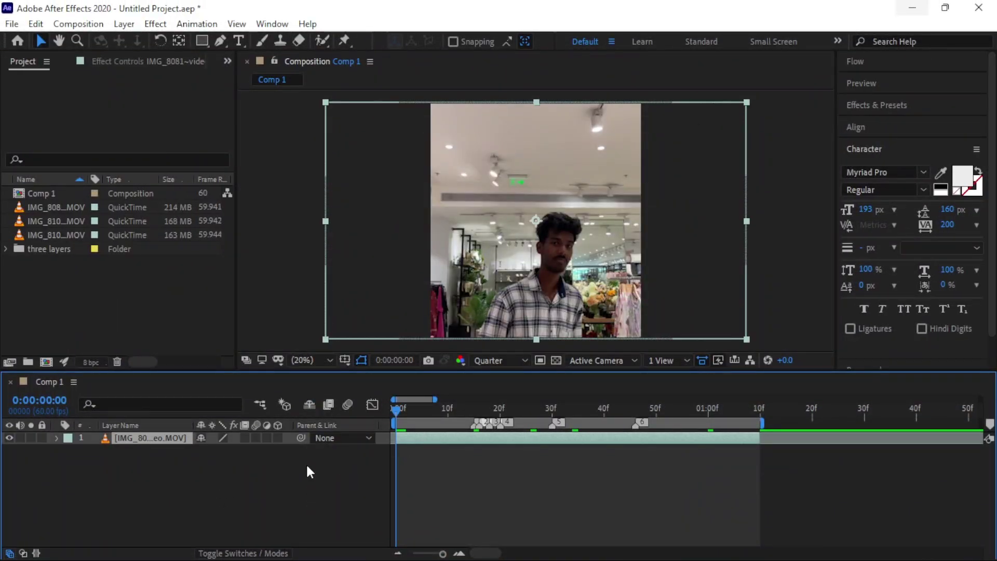
Stabilize the store footage, placing Track Point 1 near the man's ear and analyzing forward.
{"action": "left_click", "coordinate": [437, 441]}
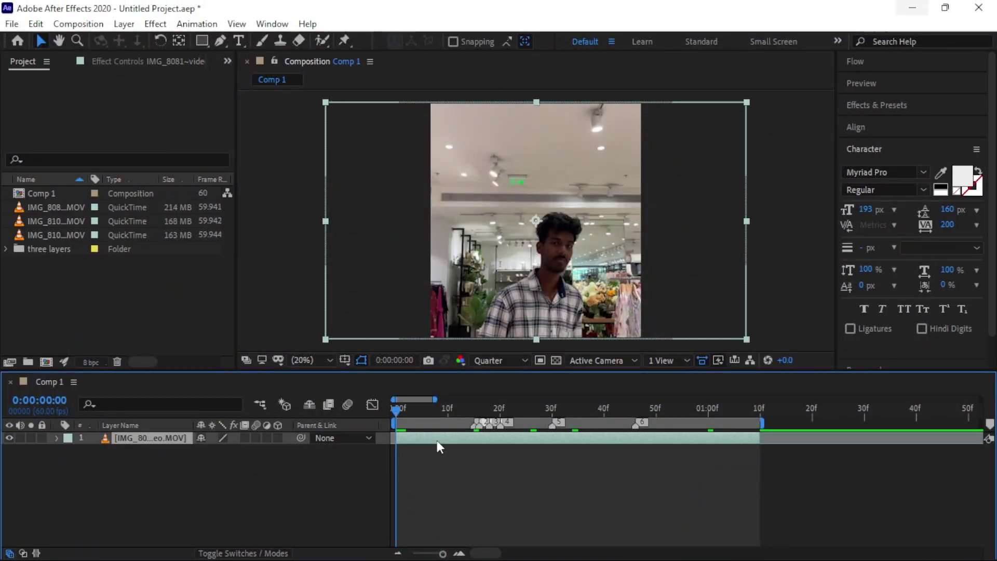
{"action": "left_click", "coordinate": [863, 153]}
{"action": "left_click", "coordinate": [917, 233]}
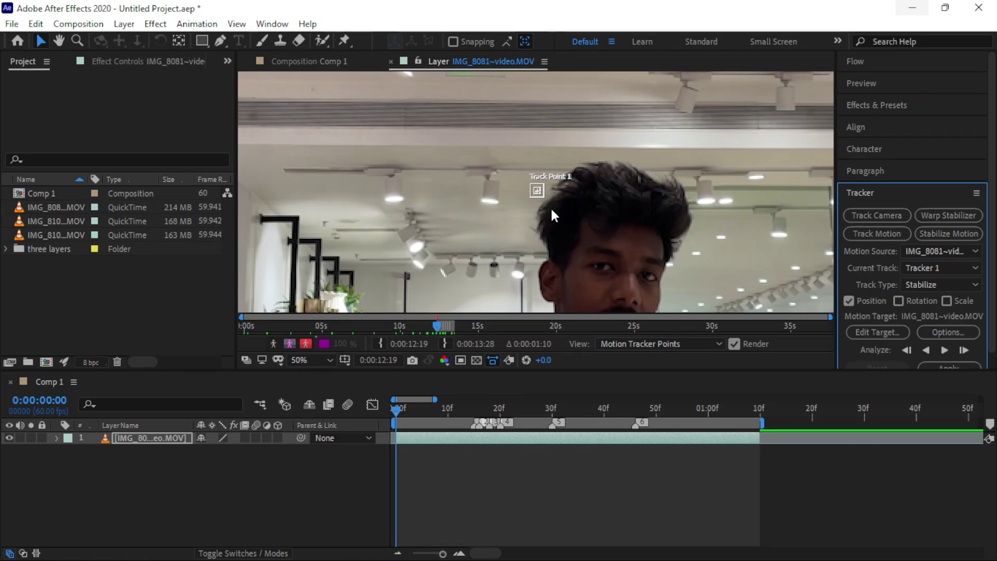
{"action": "scroll", "coordinate": [551, 214], "scroll_direction": "up", "scroll_amount": 2}
{"action": "mouse_move", "coordinate": [587, 218]}
{"action": "left_mouse_down"}
{"action": "mouse_move", "coordinate": [748, 212]}
{"action": "mouse_move", "coordinate": [581, 184]}
{"action": "left_mouse_up"}
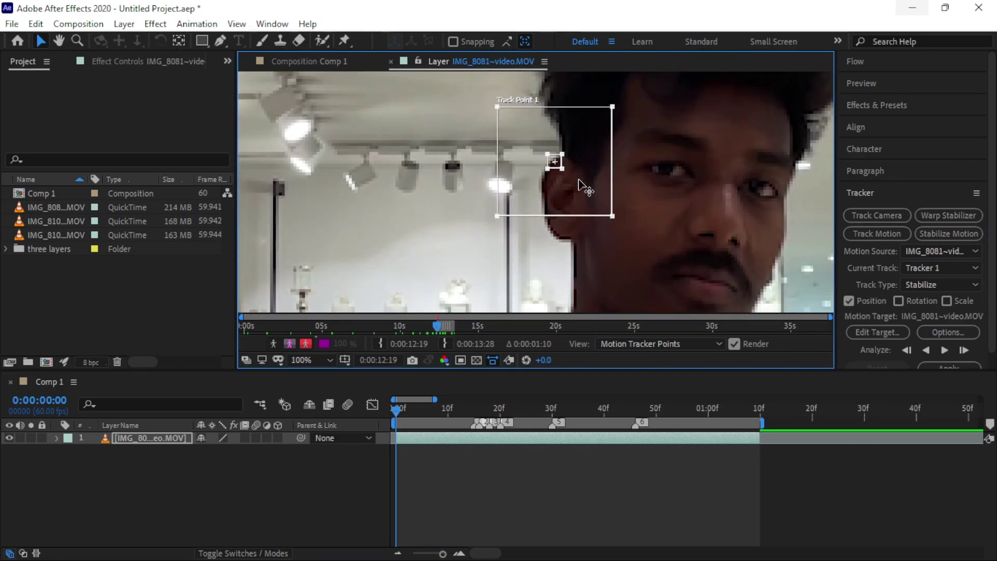
{"action": "left_click", "coordinate": [945, 350]}
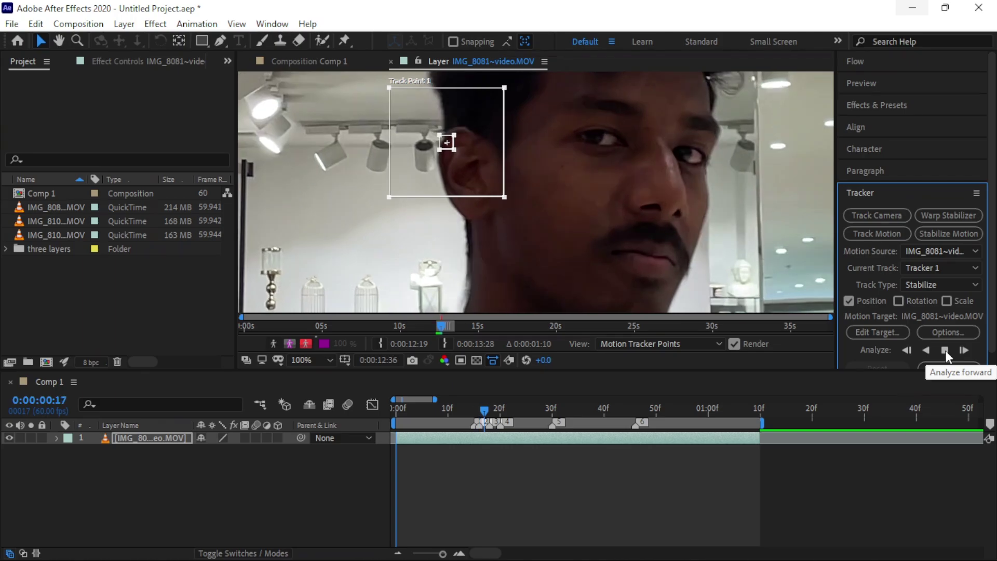
Return to the first tracked frame, re-place Track Point 1 on the ear, and re-analyze forward.
{"action": "left_click", "coordinate": [945, 350]}
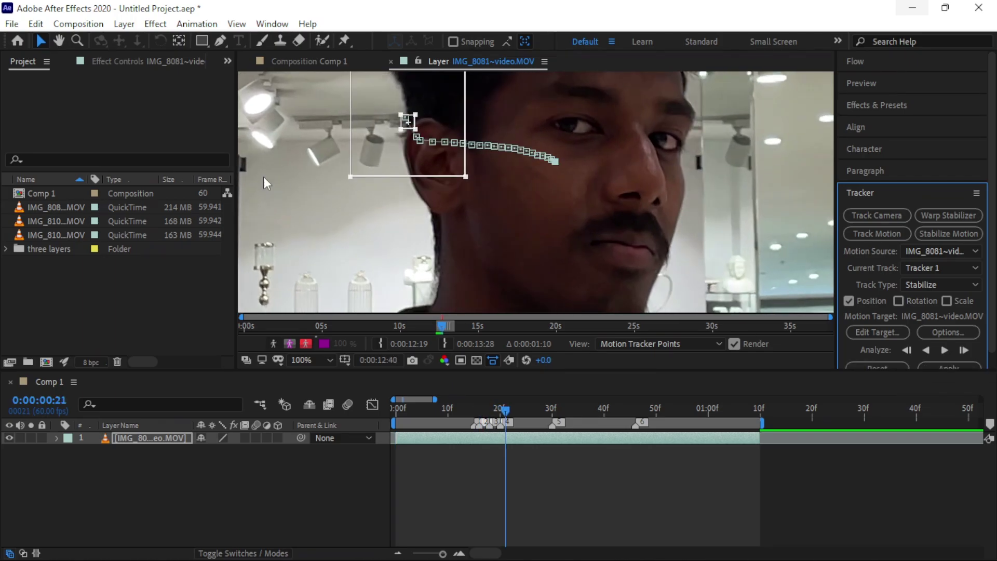
{"action": "left_click", "coordinate": [263, 176]}
{"action": "key", "text": "Home"}
{"action": "scroll", "coordinate": [573, 233], "scroll_direction": "up", "scroll_amount": 2}
{"action": "mouse_move", "coordinate": [568, 235]}
{"action": "left_mouse_down"}
{"action": "mouse_move", "coordinate": [602, 258]}
{"action": "mouse_move", "coordinate": [581, 275]}
{"action": "left_mouse_up"}
{"action": "left_click", "coordinate": [943, 350]}
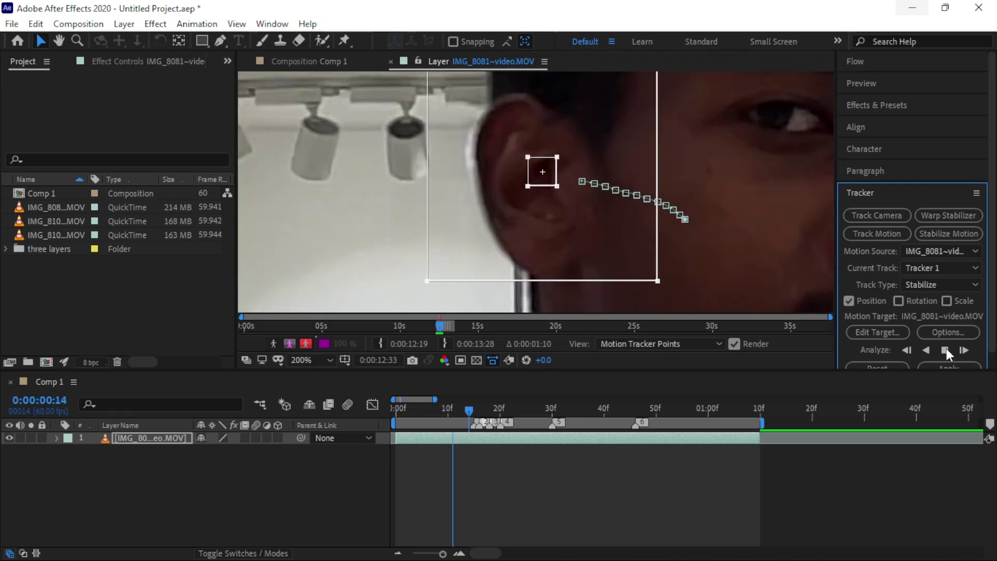
Continue the forward analysis in stages until the track reaches about 0:00:01:07.
{"action": "left_click", "coordinate": [945, 350]}
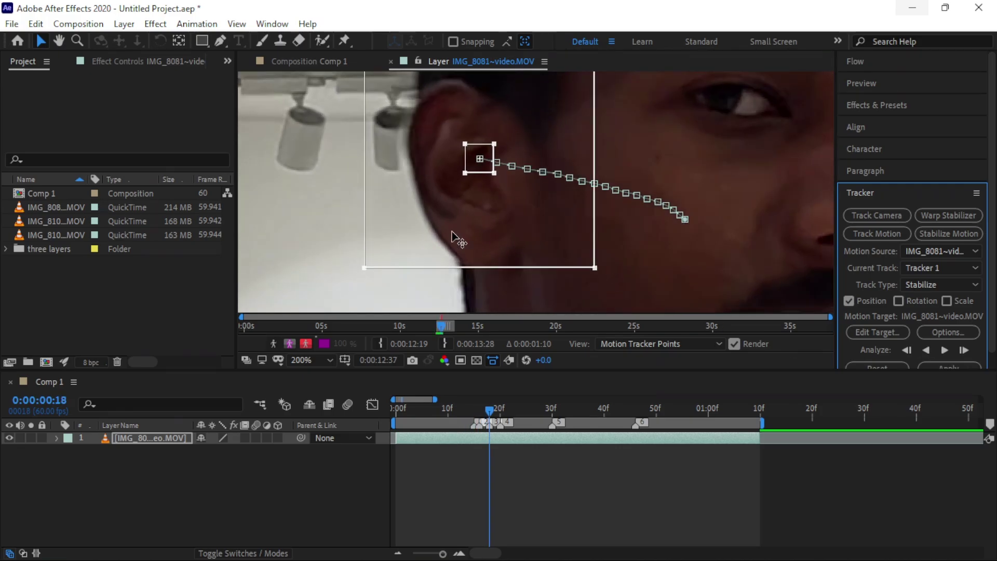
{"action": "left_click", "coordinate": [944, 351]}
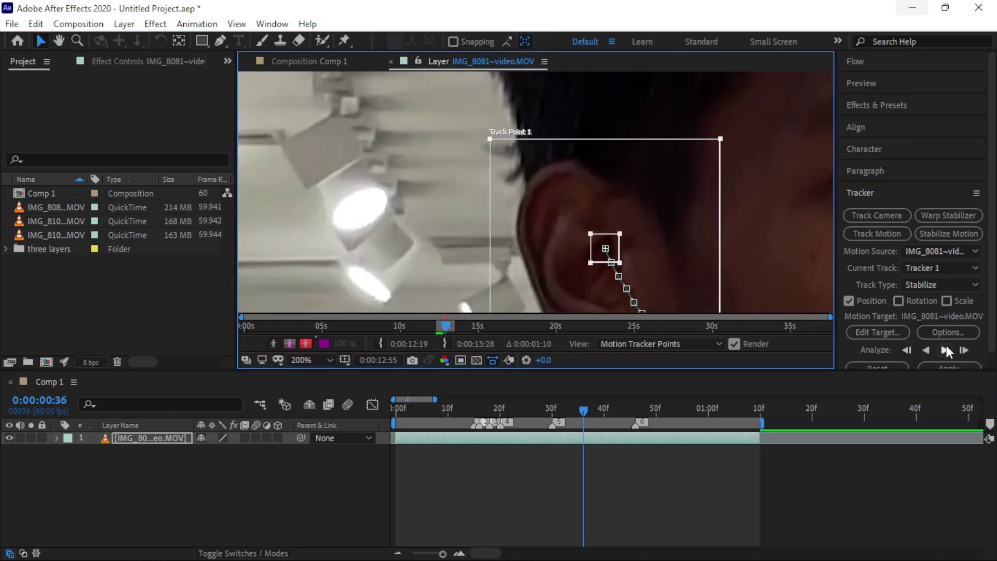
{"action": "left_click", "coordinate": [944, 350]}
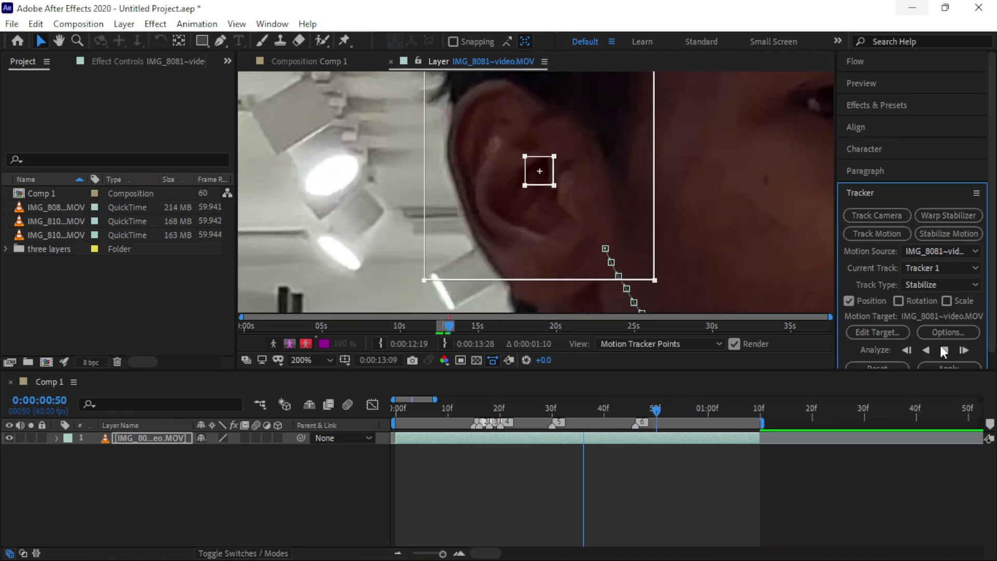
{"action": "left_click", "coordinate": [944, 351]}
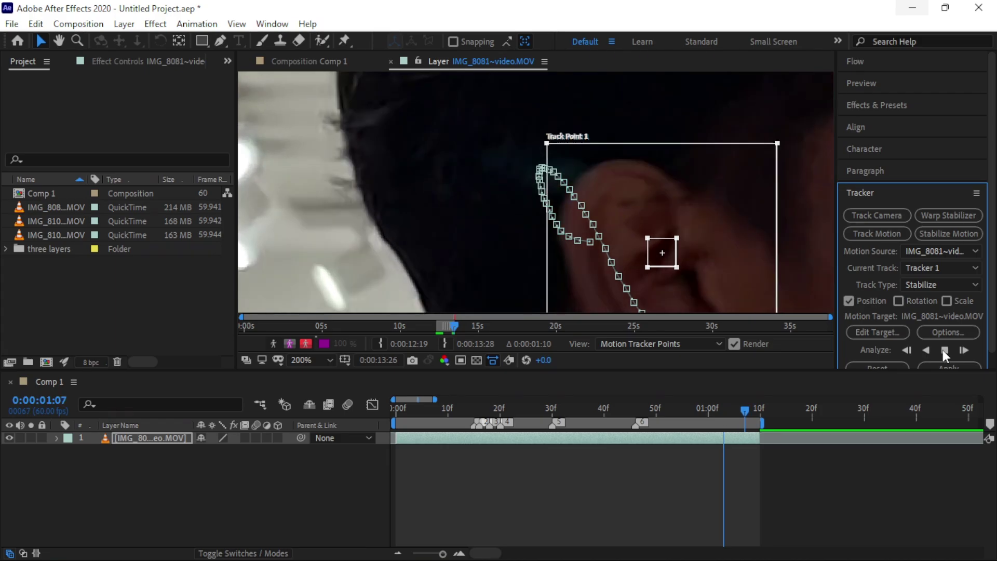
Apply the finished stabilize track to the store clip and confirm the Apply Options.
{"action": "scroll", "coordinate": [964, 359], "scroll_direction": "down", "scroll_amount": 1}
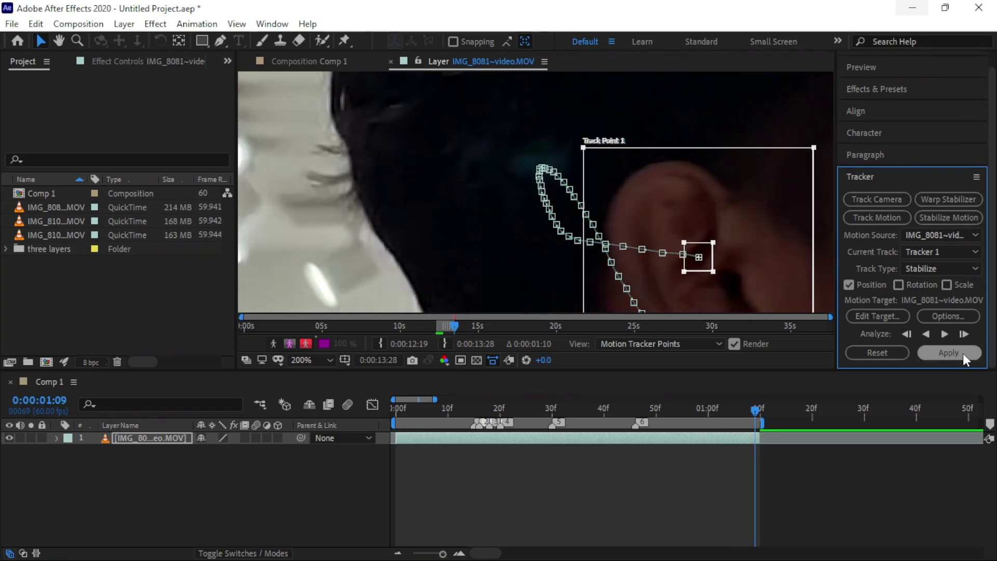
{"action": "left_click", "coordinate": [963, 357]}
{"action": "left_click", "coordinate": [480, 303]}
{"action": "left_click", "coordinate": [508, 363]}
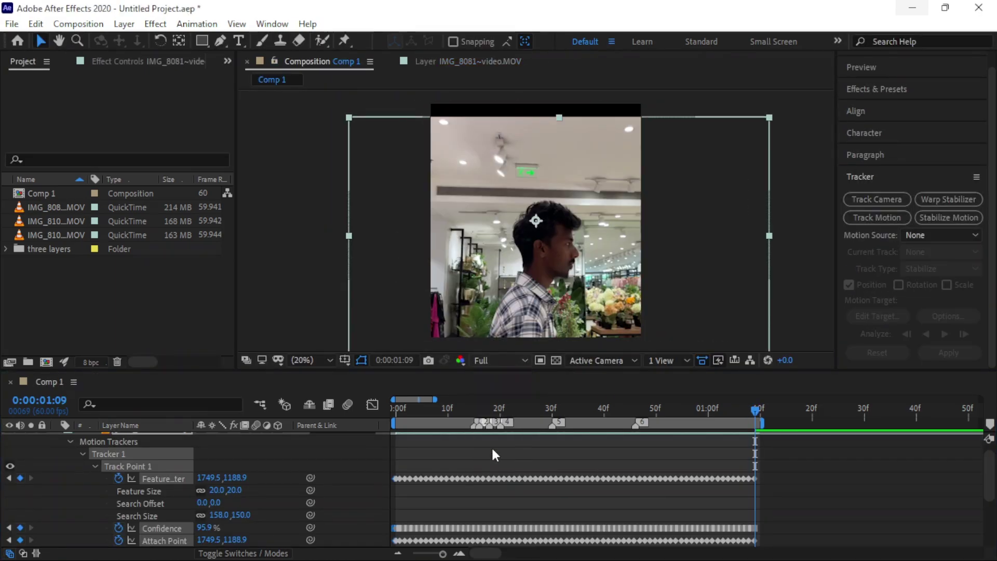
{"action": "scroll", "coordinate": [67, 451], "scroll_direction": "up", "scroll_amount": 1}
{"action": "left_click", "coordinate": [56, 438]}
Scale the stabilized clip to 120% and reposition it to 549.0, 374.0 to fill the frame.
{"action": "left_click", "coordinate": [433, 407]}
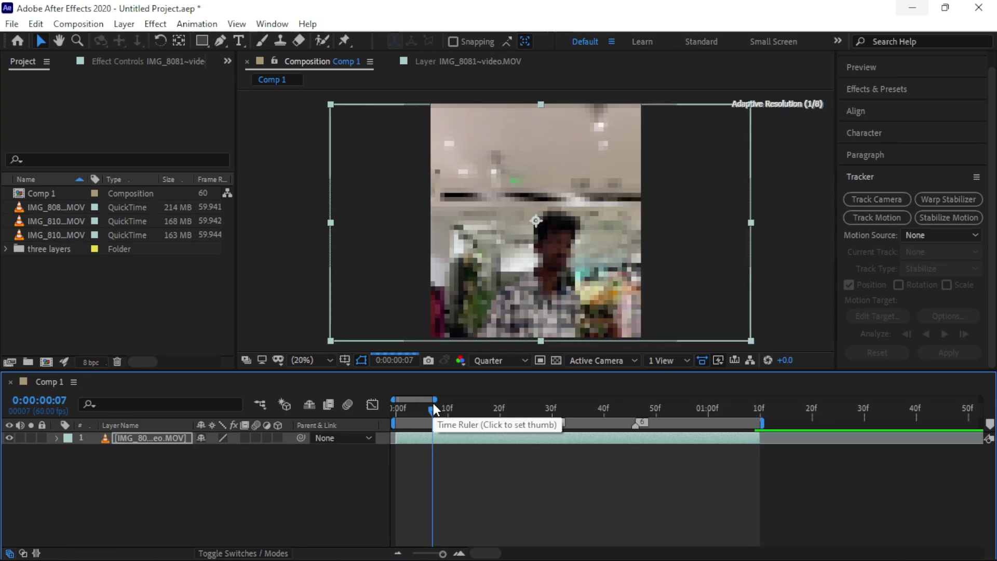
{"action": "left_click", "coordinate": [56, 438]}
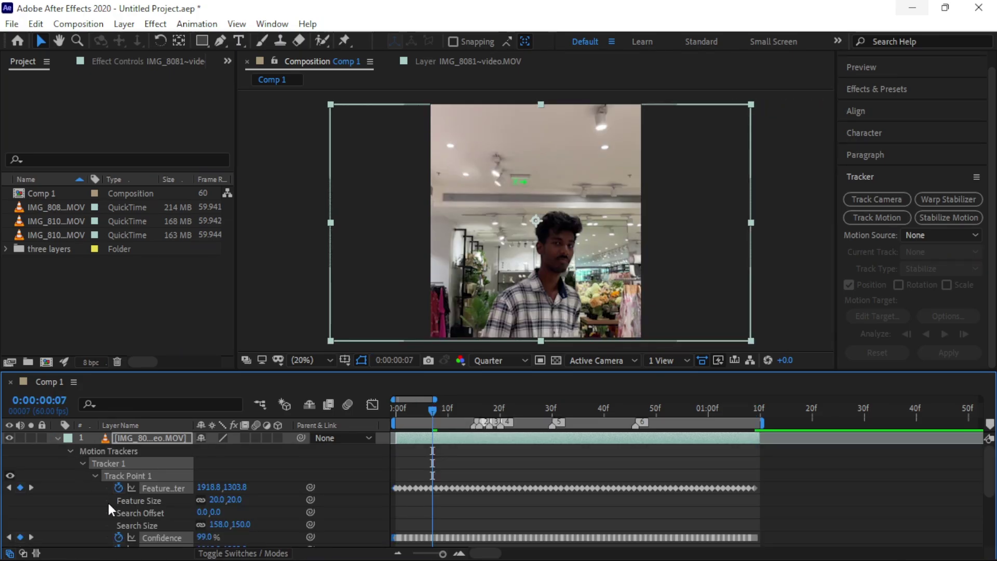
{"action": "left_click", "coordinate": [70, 451]}
{"action": "type", "text": "100"}
{"action": "key", "text": "Return"}
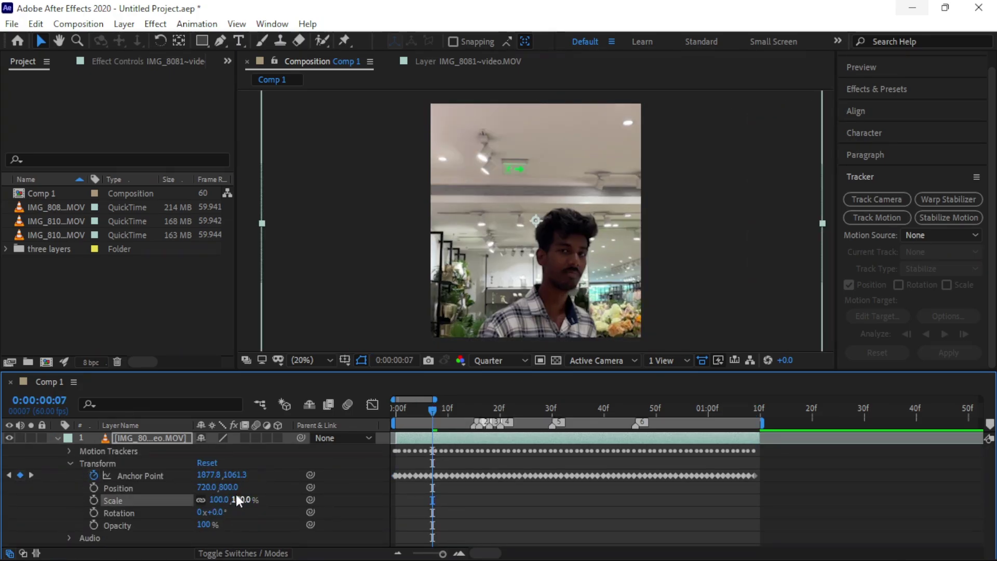
{"action": "key", "text": "ctrl+apostrophe"}
{"action": "left_click_drag", "start_coordinate": [229, 491], "coordinate": [89, 441]}
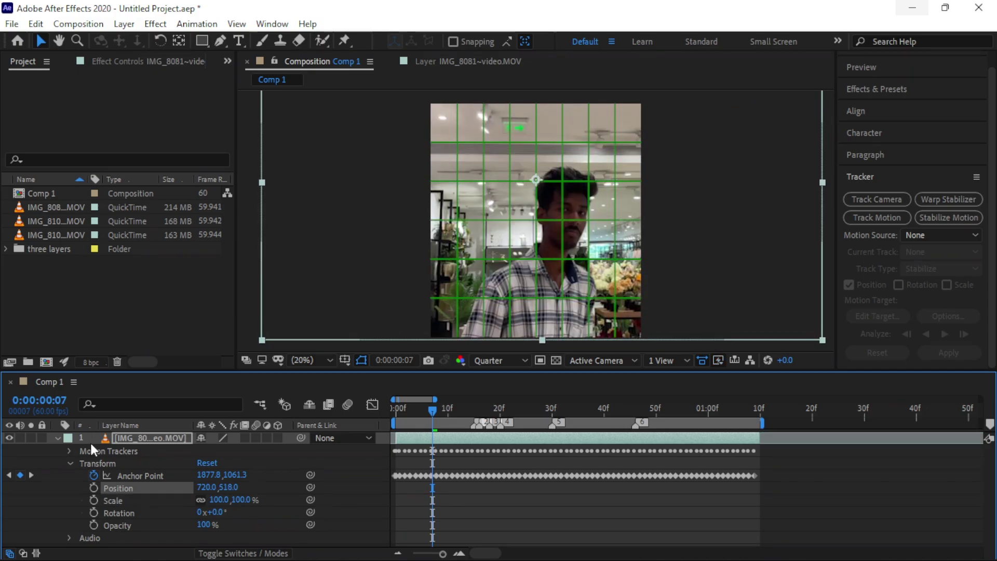
{"action": "left_click", "coordinate": [218, 499]}
{"action": "type", "text": "120"}
{"action": "key", "text": "Return"}
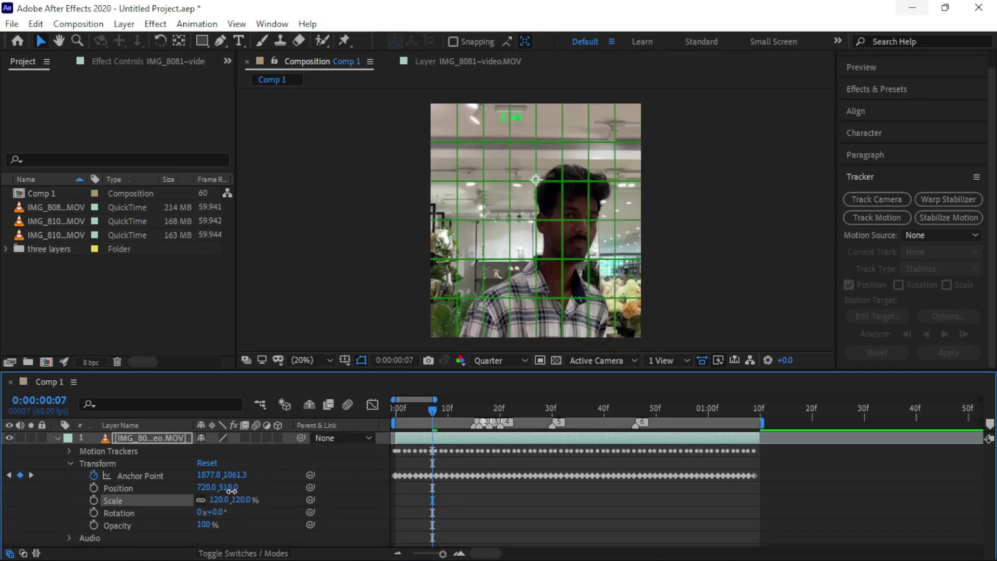
{"action": "mouse_move", "coordinate": [232, 491]}
{"action": "left_mouse_down"}
{"action": "mouse_move", "coordinate": [156, 491]}
{"action": "mouse_move", "coordinate": [72, 473]}
{"action": "left_mouse_up"}
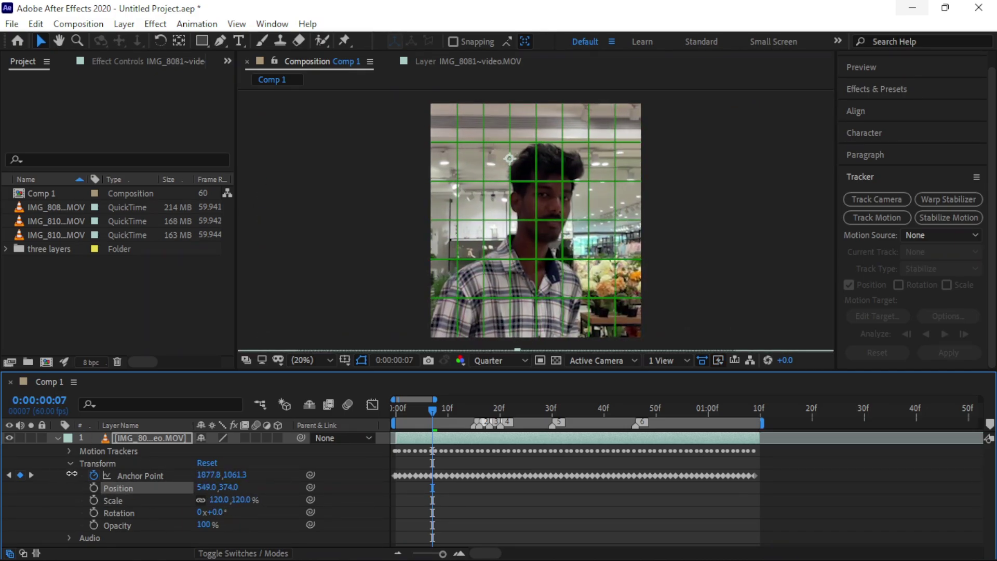
{"action": "key", "text": "Home"}
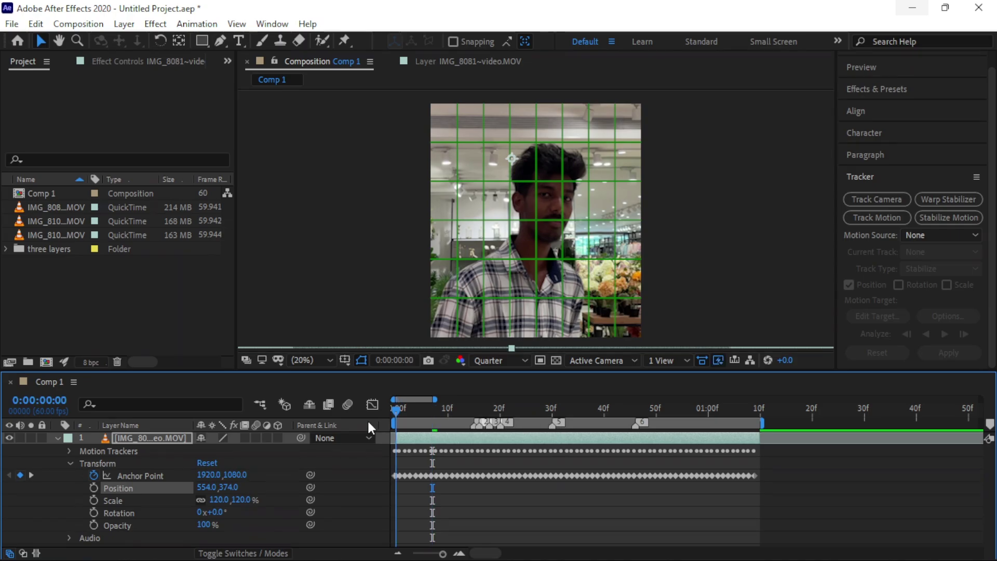
{"action": "key", "text": "space"}
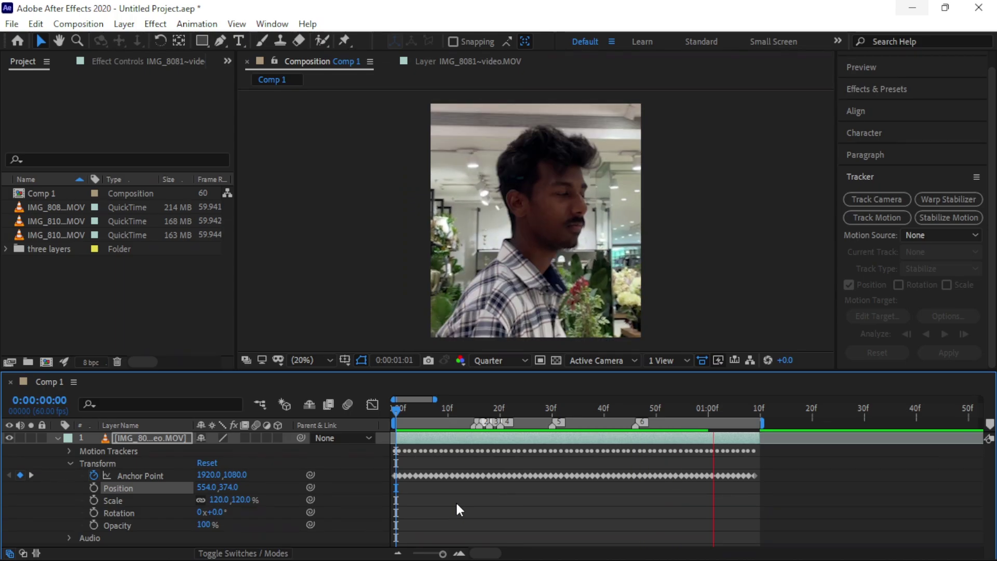
{"action": "key", "text": "space"}
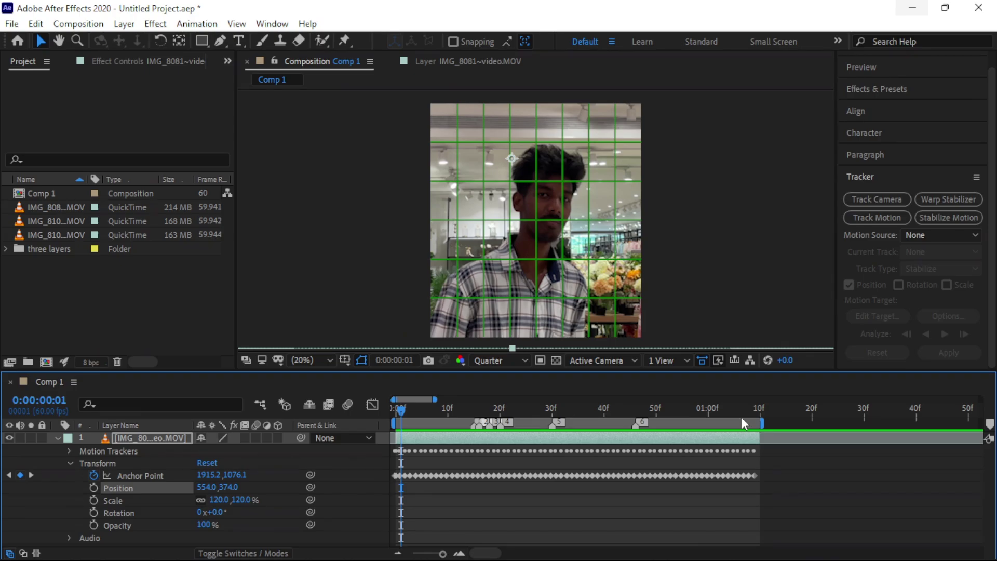
{"action": "mouse_move", "coordinate": [423, 416]}
{"action": "left_mouse_down"}
{"action": "mouse_move", "coordinate": [687, 438]}
{"action": "mouse_move", "coordinate": [375, 443]}
{"action": "left_mouse_up"}
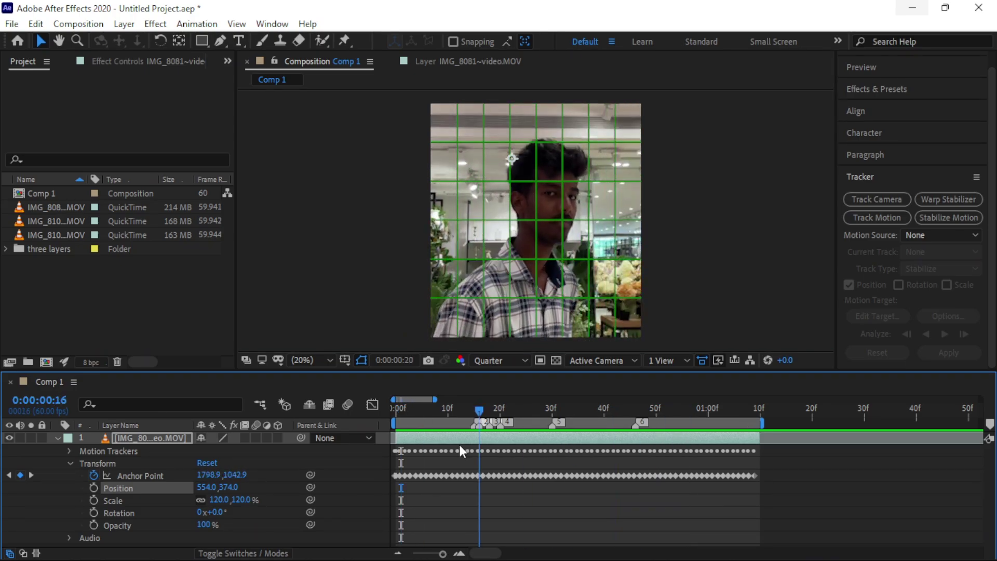
{"action": "left_click", "coordinate": [57, 438]}
{"action": "left_click", "coordinate": [166, 475]}
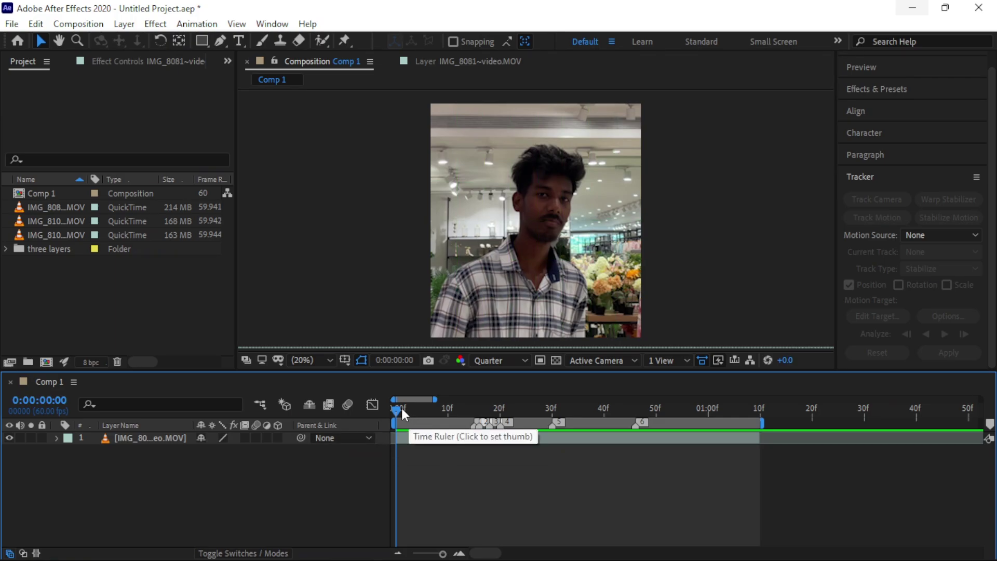
{"action": "mouse_move", "coordinate": [401, 408]}
{"action": "left_mouse_down"}
{"action": "mouse_move", "coordinate": [516, 444]}
{"action": "mouse_move", "coordinate": [250, 469]}
{"action": "left_mouse_up"}
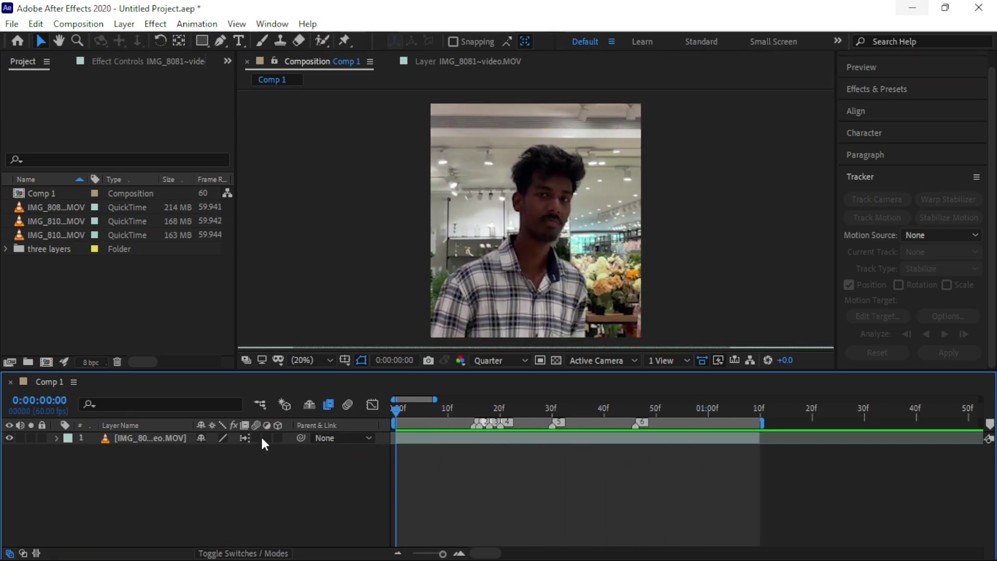
Precompose the footage layer, moving all attributes into the new composition.
{"action": "left_click", "coordinate": [439, 438]}
{"action": "key", "text": "ctrl+shift+c"}
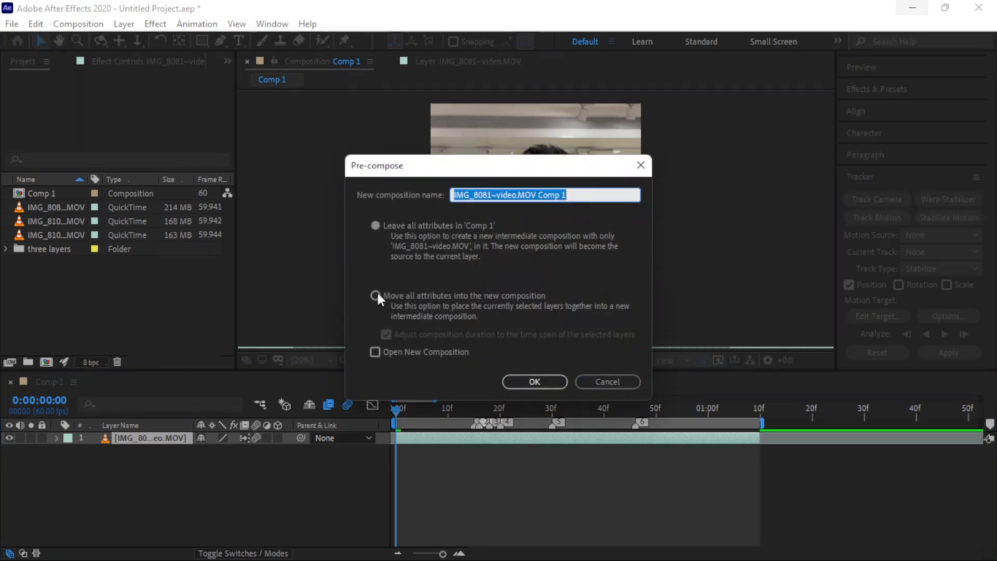
{"action": "left_click", "coordinate": [376, 296]}
{"action": "left_click", "coordinate": [530, 379]}
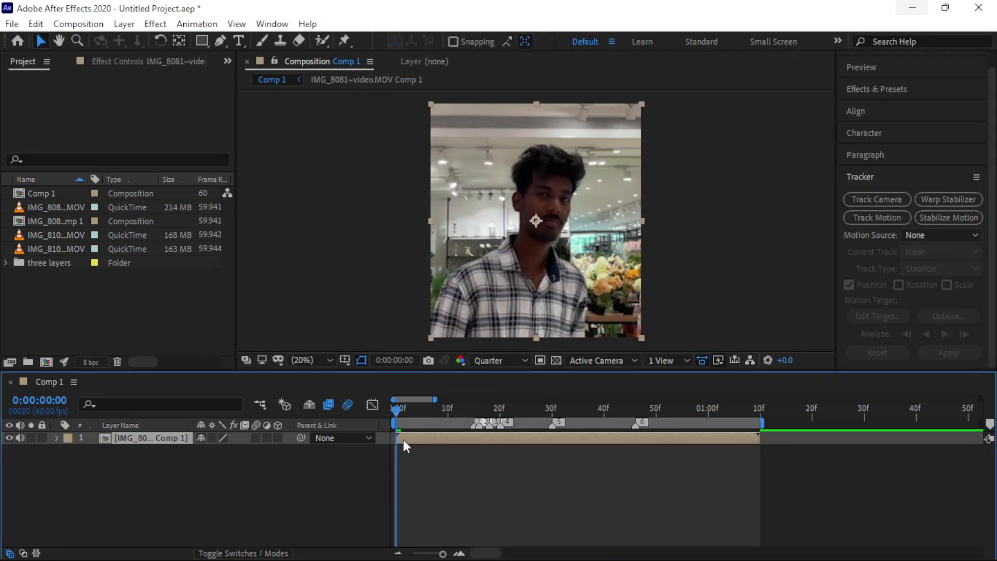
Apply the Twixtor speed-ramp preset to the precomposed clip and review its Speed % keyframes.
{"action": "key", "text": "ctrl+space"}
{"action": "type", "text": "cy"}
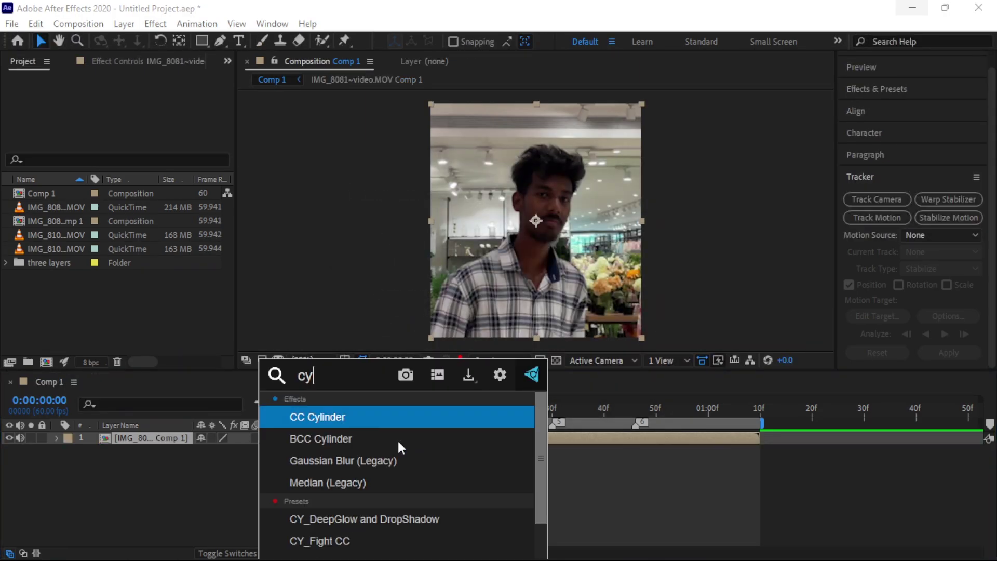
{"action": "scroll", "coordinate": [394, 483], "scroll_direction": "down", "scroll_amount": 1}
{"action": "left_click", "coordinate": [384, 526]}
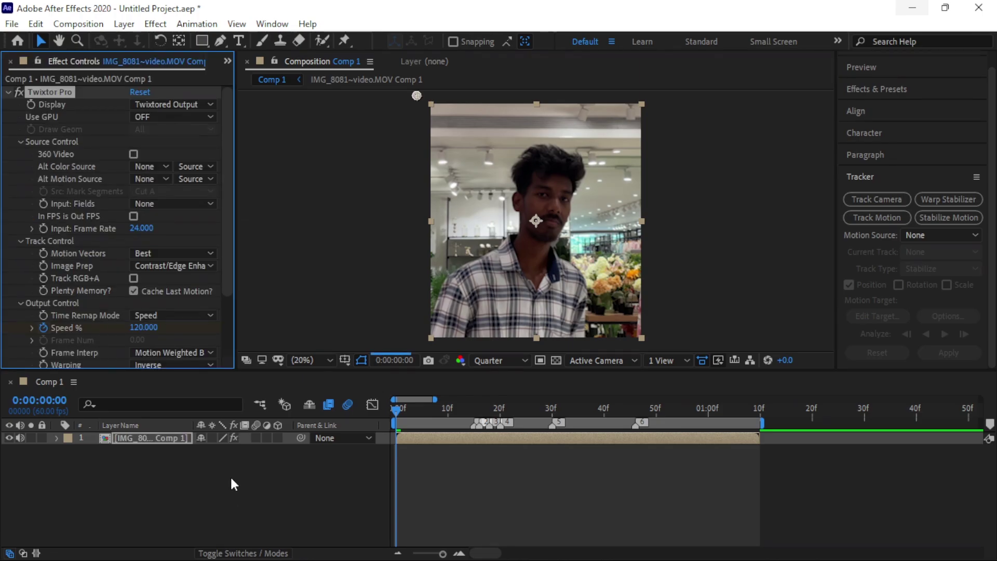
{"action": "left_click_drag", "start_coordinate": [681, 496], "coordinate": [374, 445]}
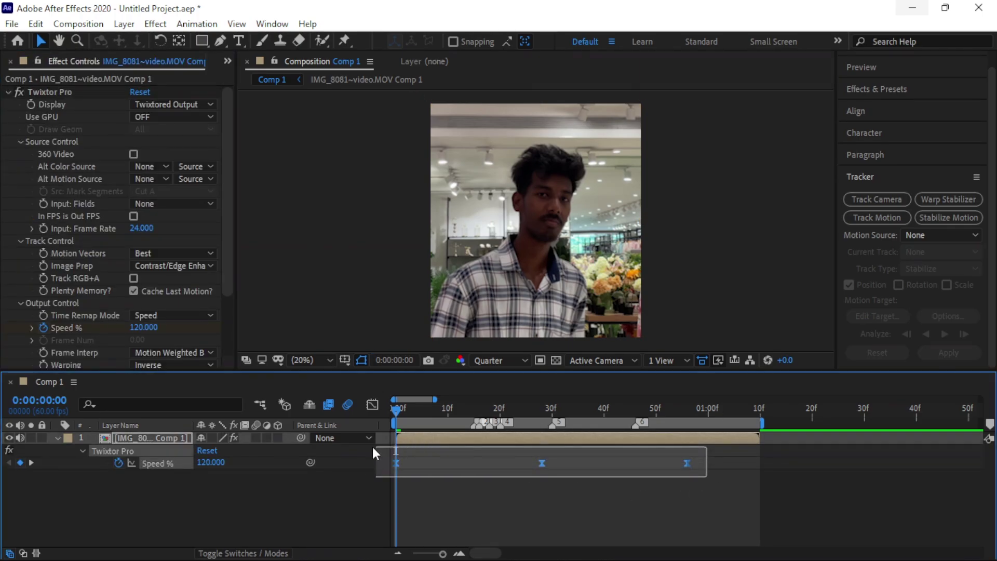
{"action": "left_click", "coordinate": [759, 408]}
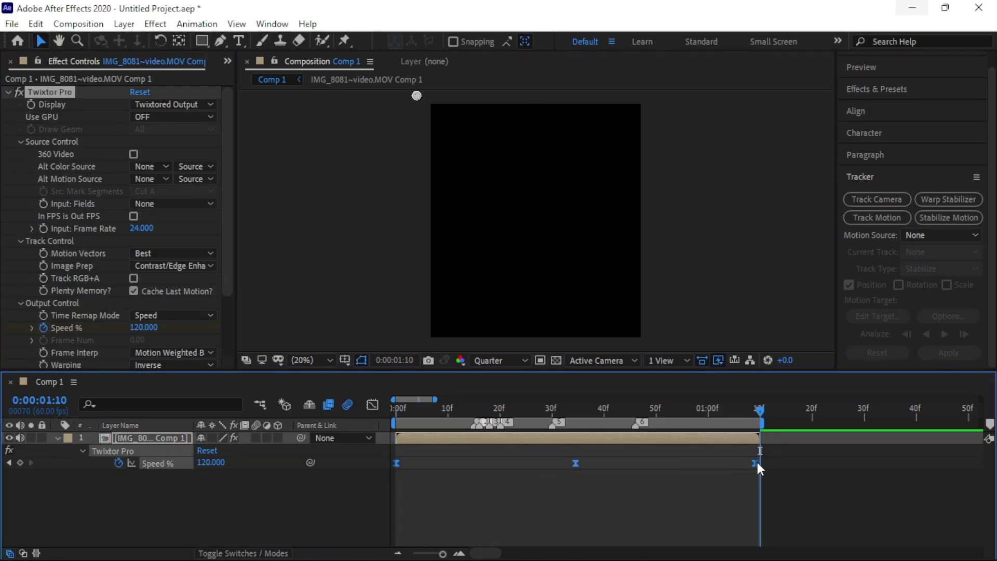
{"action": "left_click_drag", "start_coordinate": [550, 407], "coordinate": [346, 414]}
Mute the clip's audio, preview the speed ramp, and open IMG_8081~video.MOV Comp 1.
{"action": "left_click", "coordinate": [56, 438]}
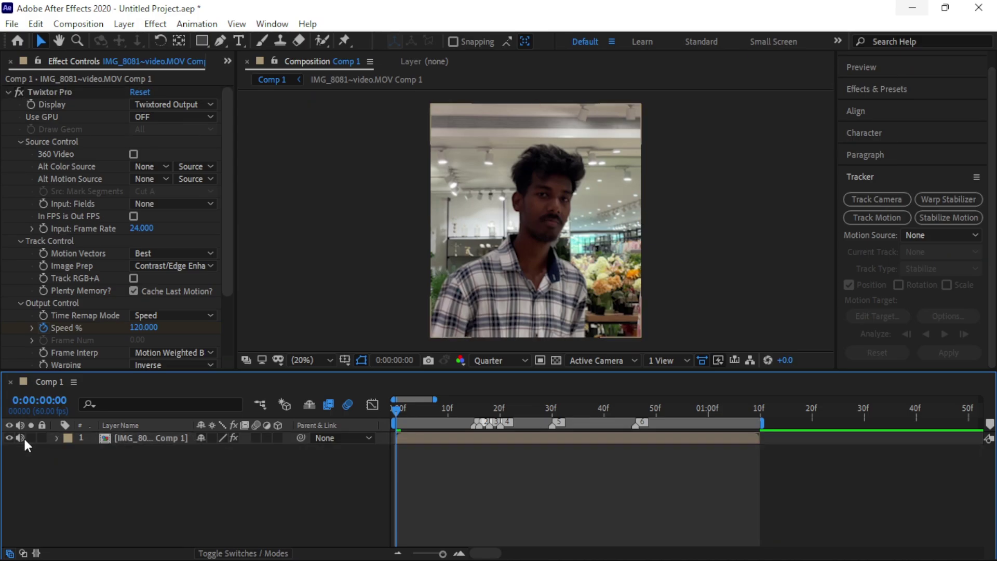
{"action": "left_click", "coordinate": [20, 437]}
{"action": "key", "text": "space"}
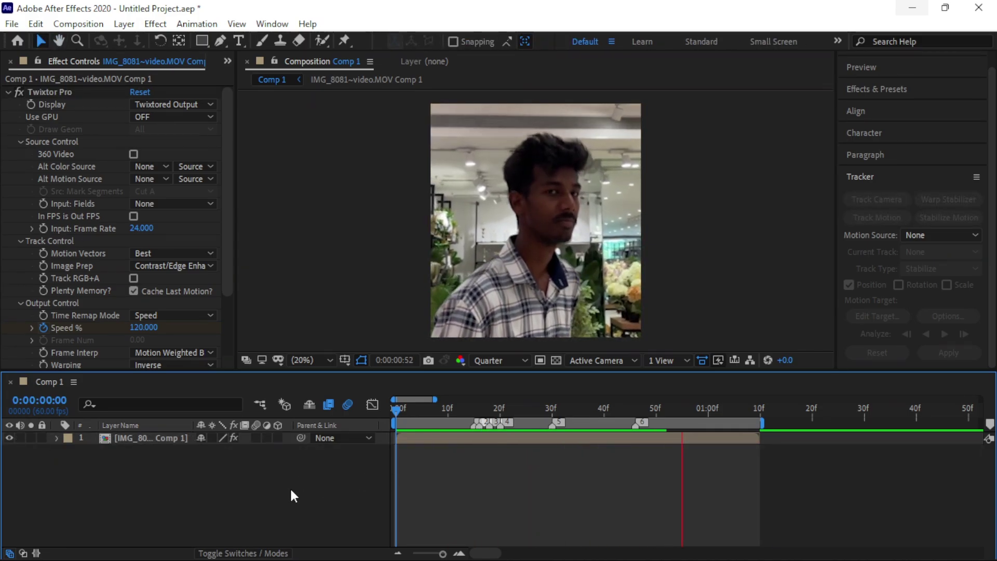
{"action": "key", "text": "space"}
{"action": "double_click", "coordinate": [559, 442]}
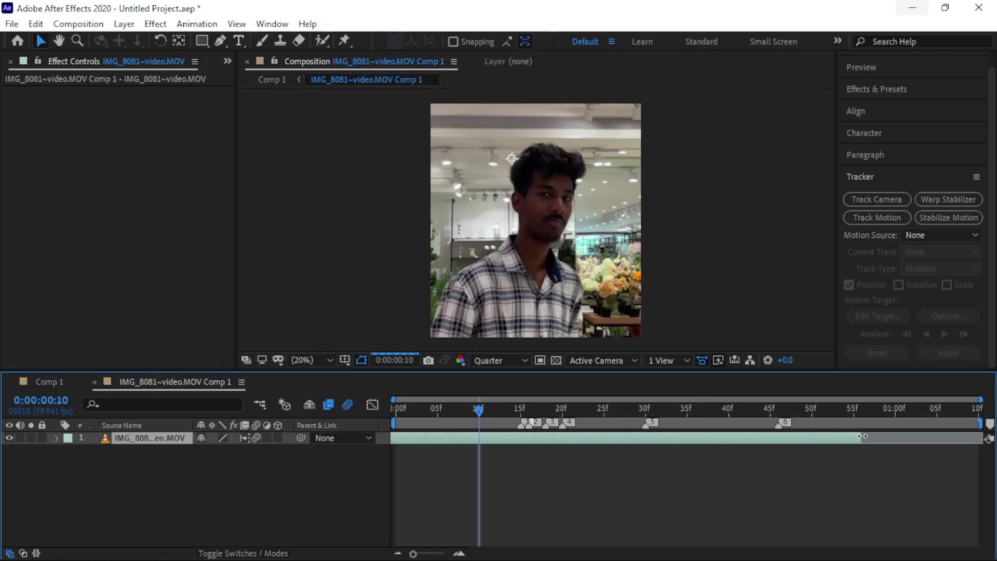
Apply S_BlurMoCurves to the clip layer in Comp 1 via the effect search.
{"action": "left_click", "coordinate": [48, 381]}
{"action": "left_click", "coordinate": [200, 436]}
{"action": "key", "text": "ctrl+space"}
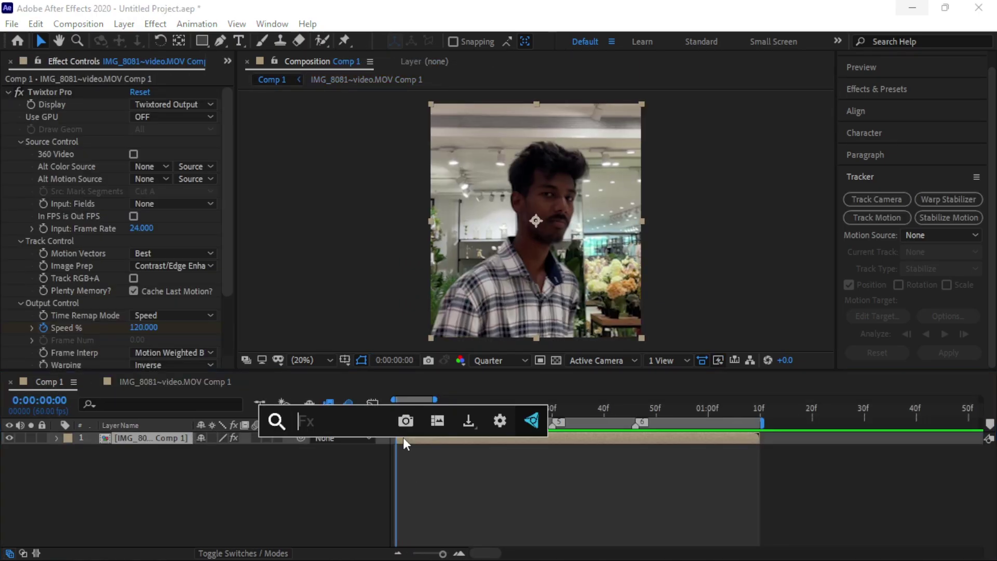
{"action": "type", "text": "blurmo"}
{"action": "left_click", "coordinate": [403, 438]}
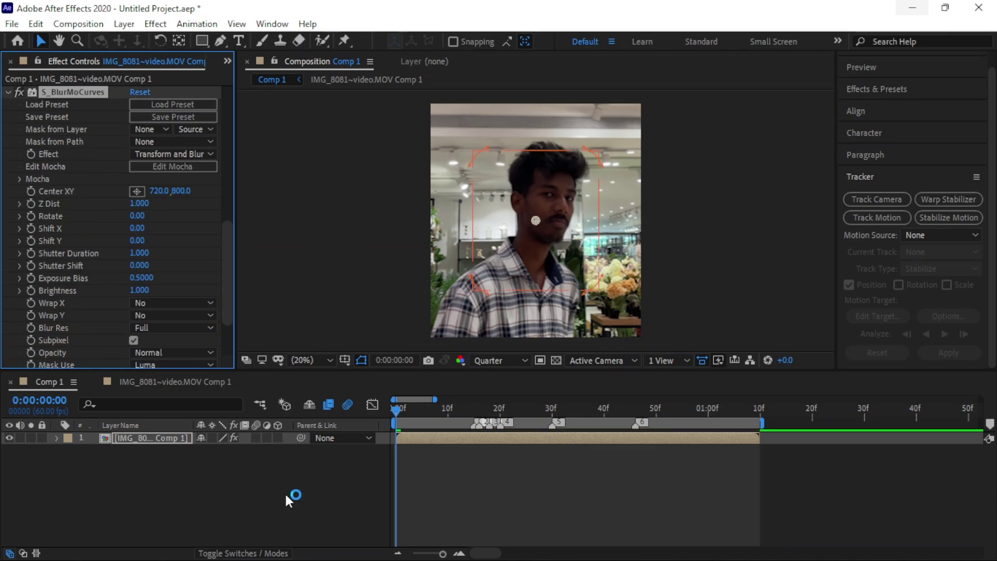
{"action": "mouse_move", "coordinate": [232, 275]}
{"action": "left_mouse_down"}
{"action": "mouse_move", "coordinate": [229, 298]}
{"action": "mouse_move", "coordinate": [234, 258]}
{"action": "left_mouse_up"}
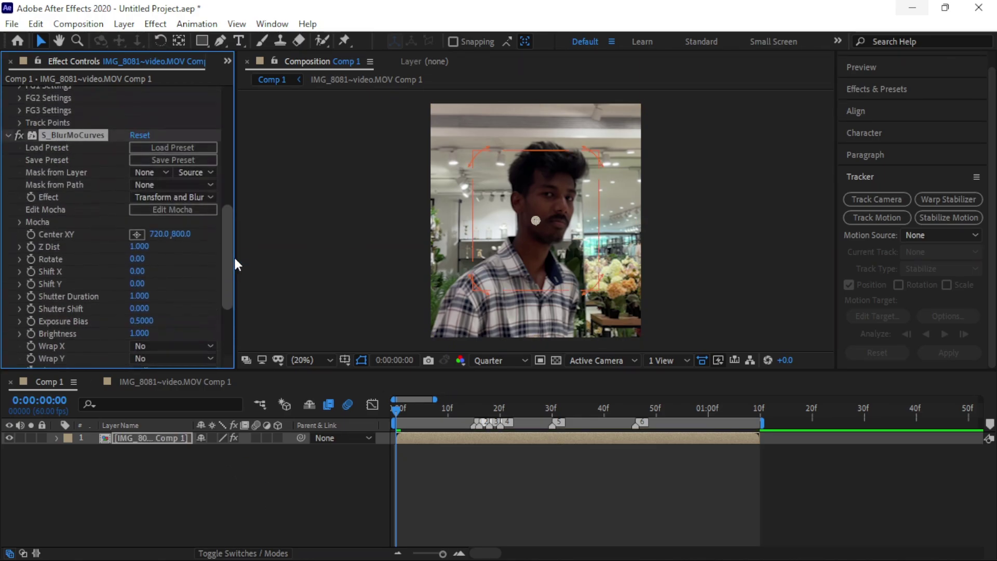
Set the blur Center XY to 925, 710 and keyframe Z Dist at 0.600 at 1:09.
{"action": "left_click", "coordinate": [141, 237]}
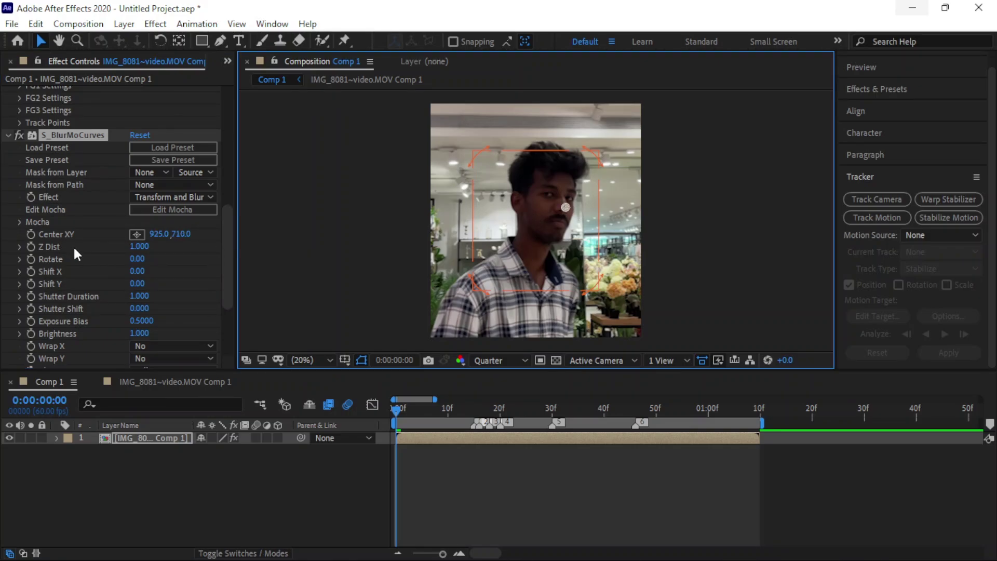
{"action": "left_click", "coordinate": [565, 207]}
{"action": "left_click", "coordinate": [756, 409]}
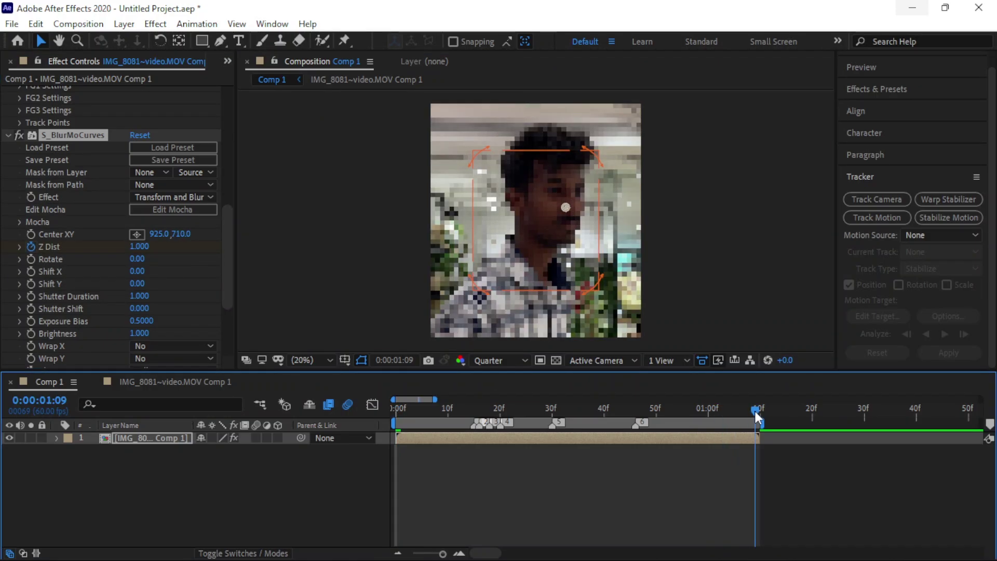
{"action": "left_click", "coordinate": [134, 246]}
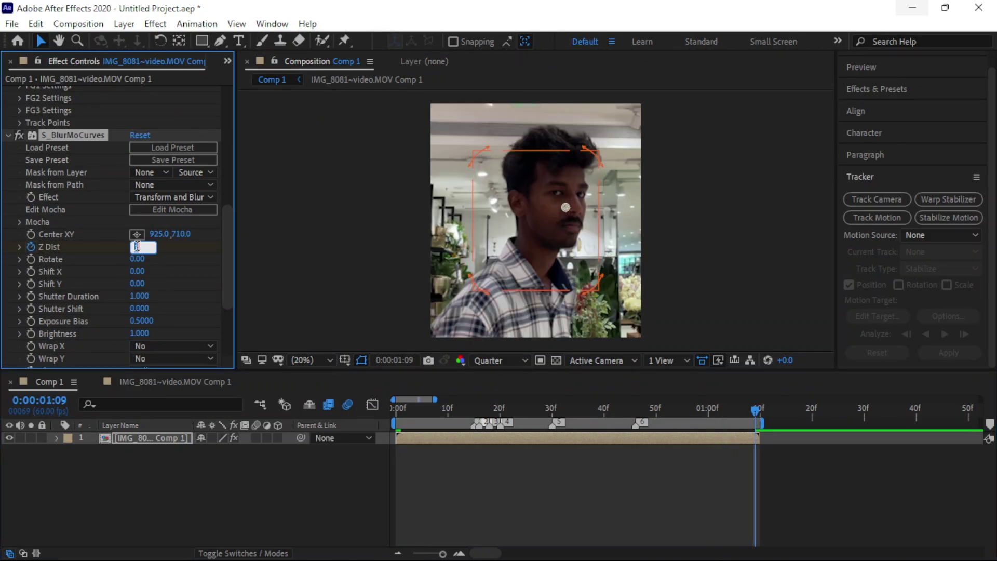
{"action": "type", "text": "0.6"}
{"action": "key", "text": "Return"}
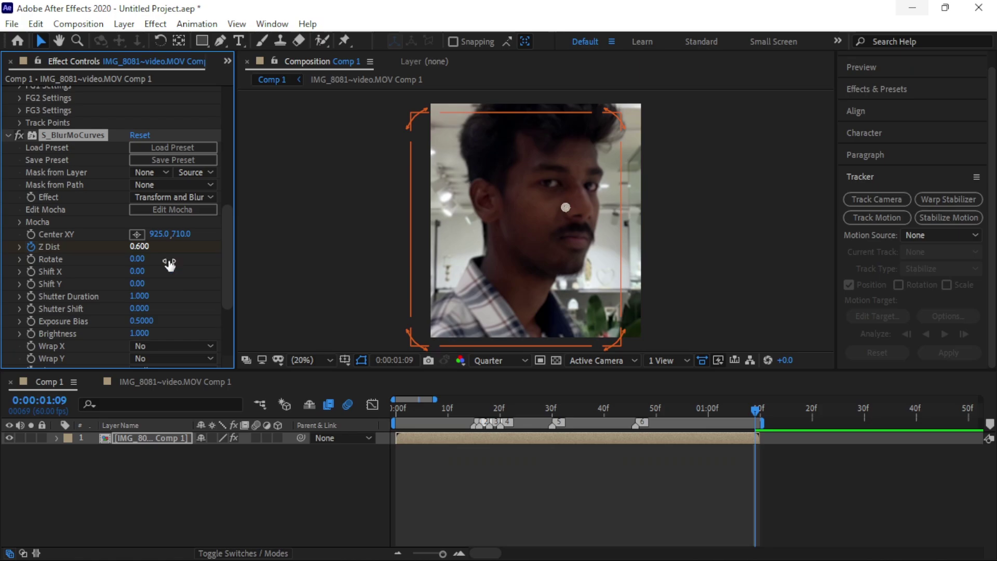
{"action": "left_click", "coordinate": [720, 447]}
Apply Easy Ease to both Z Dist keyframes.
{"action": "key", "text": "u"}
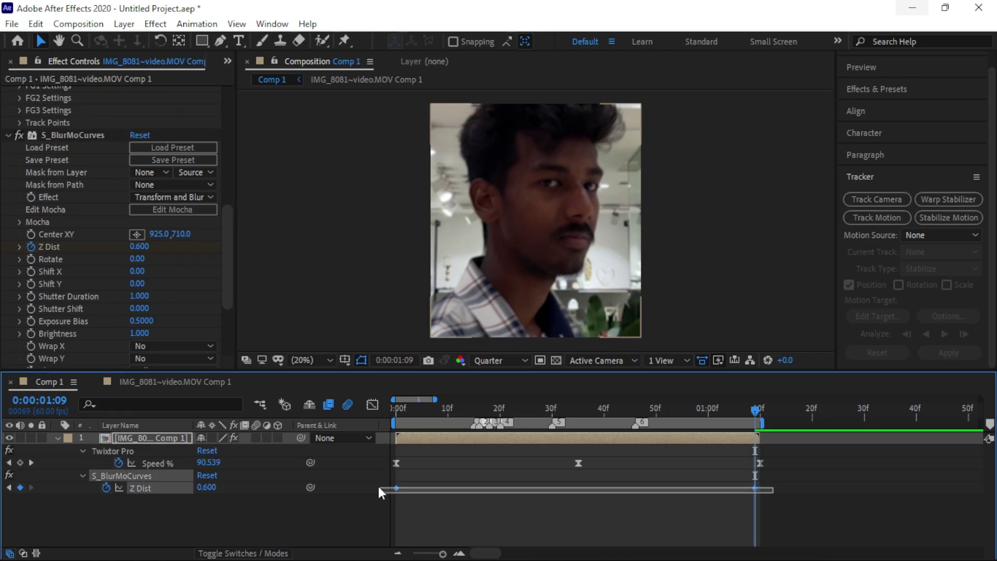
{"action": "key", "text": "Page_Down"}
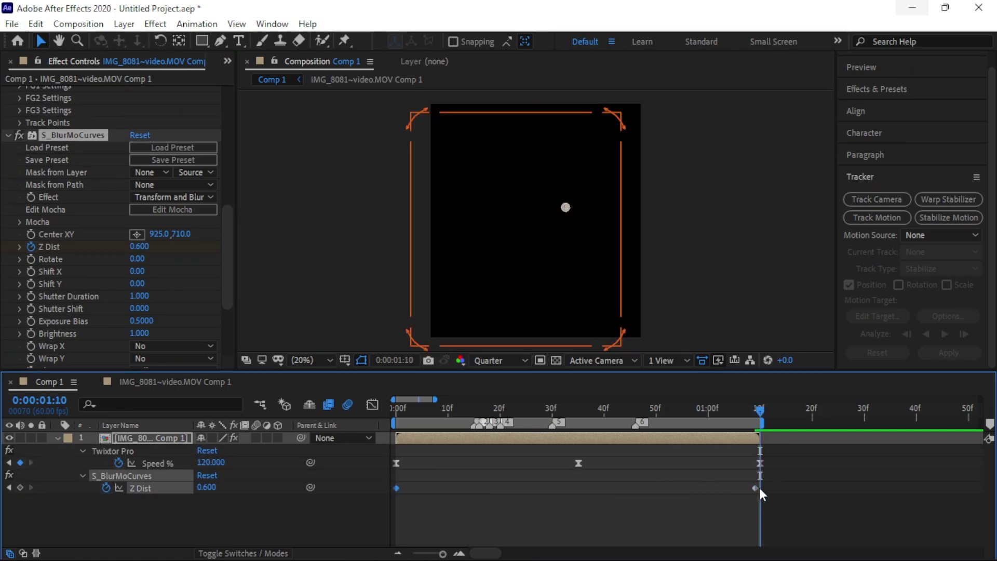
{"action": "left_click", "coordinate": [403, 490]}
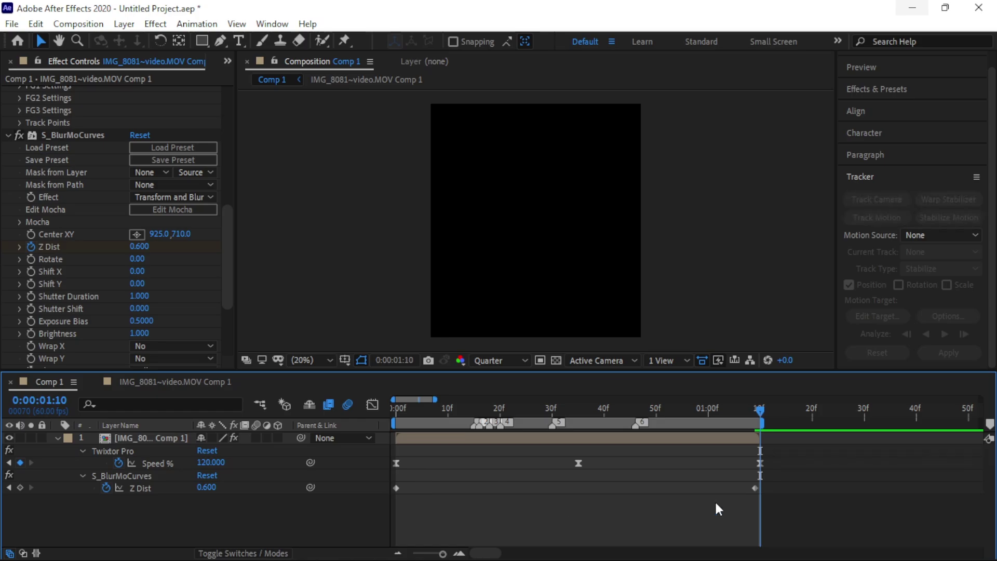
{"action": "left_click_drag", "start_coordinate": [395, 484], "coordinate": [756, 494]}
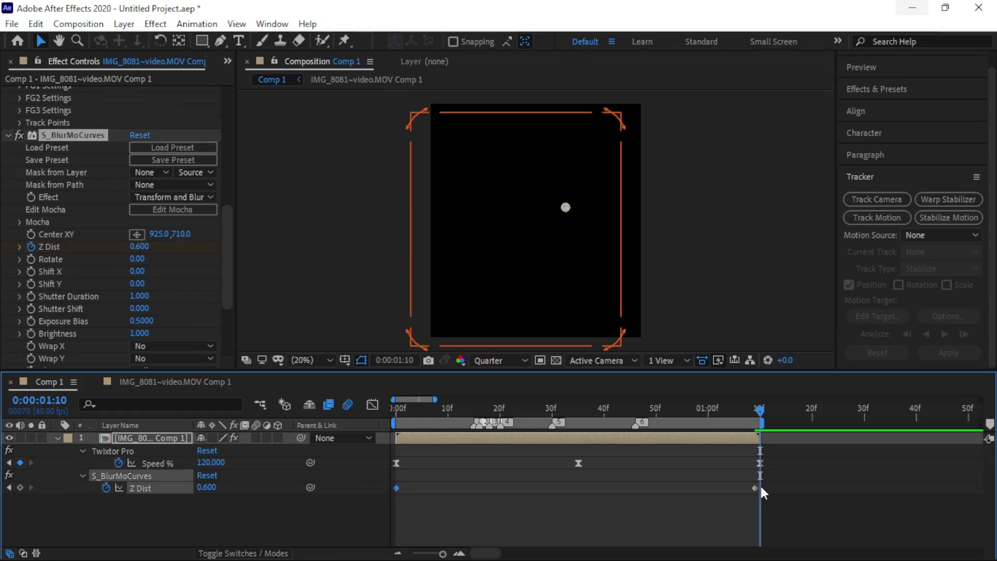
{"action": "left_click_drag", "start_coordinate": [393, 475], "coordinate": [761, 491]}
{"action": "left_click_drag", "start_coordinate": [390, 475], "coordinate": [758, 490]}
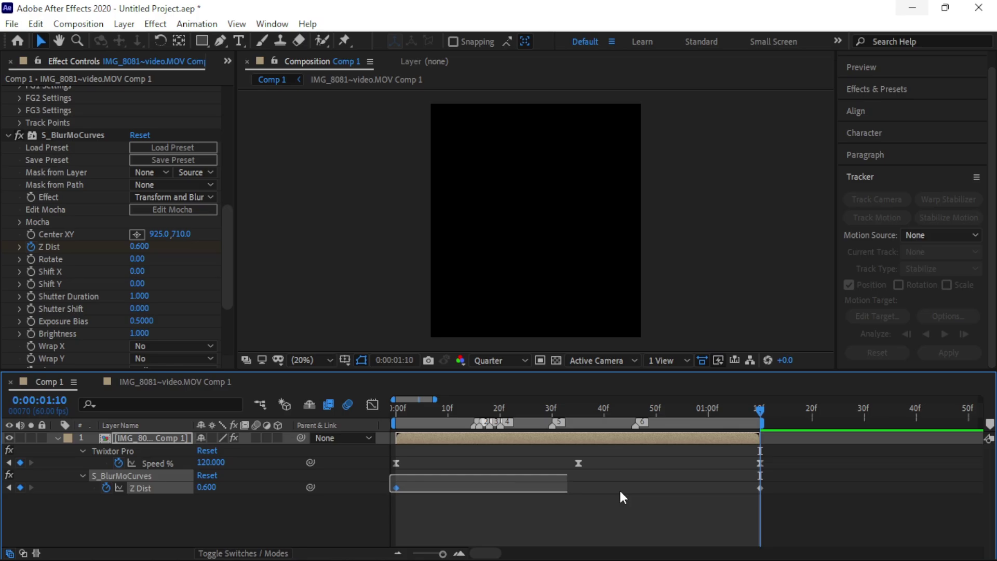
{"action": "right_click", "coordinate": [760, 488]}
{"action": "mouse_move", "coordinate": [827, 533]}
{"action": "left_click", "coordinate": [649, 378]}
Apply the steep Flow curve preset 4 to the Z Dist keyframes.
{"action": "left_click", "coordinate": [422, 408]}
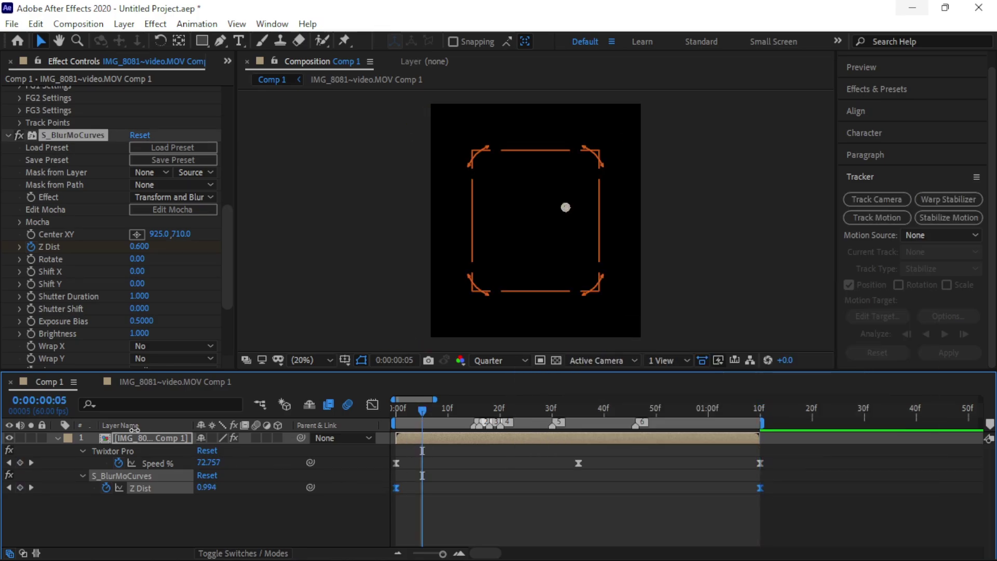
{"action": "left_click", "coordinate": [58, 439]}
{"action": "left_click", "coordinate": [482, 440]}
{"action": "key", "text": "u"}
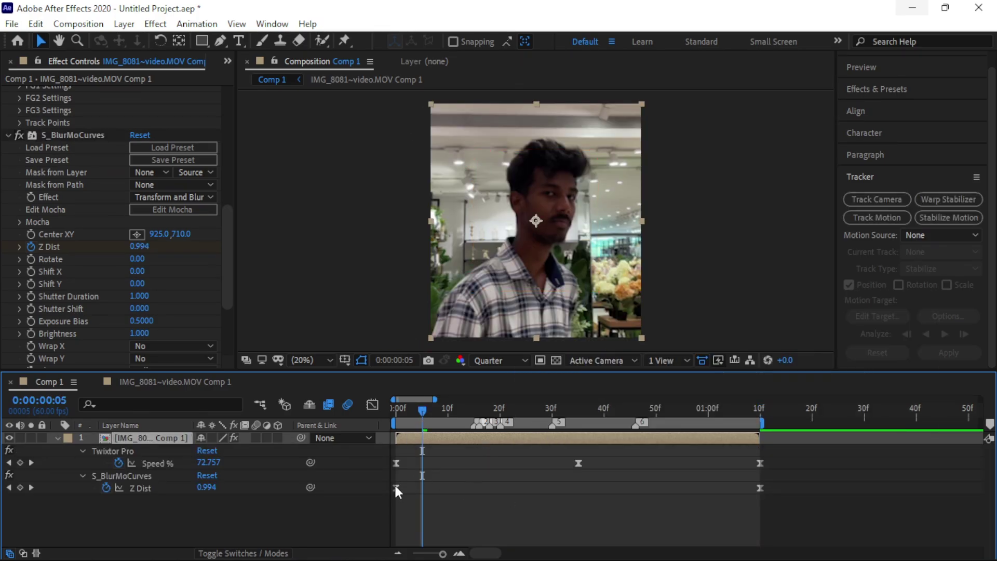
{"action": "left_click_drag", "start_coordinate": [393, 478], "coordinate": [778, 501]}
{"action": "left_click", "coordinate": [882, 72]}
{"action": "left_click", "coordinate": [870, 65]}
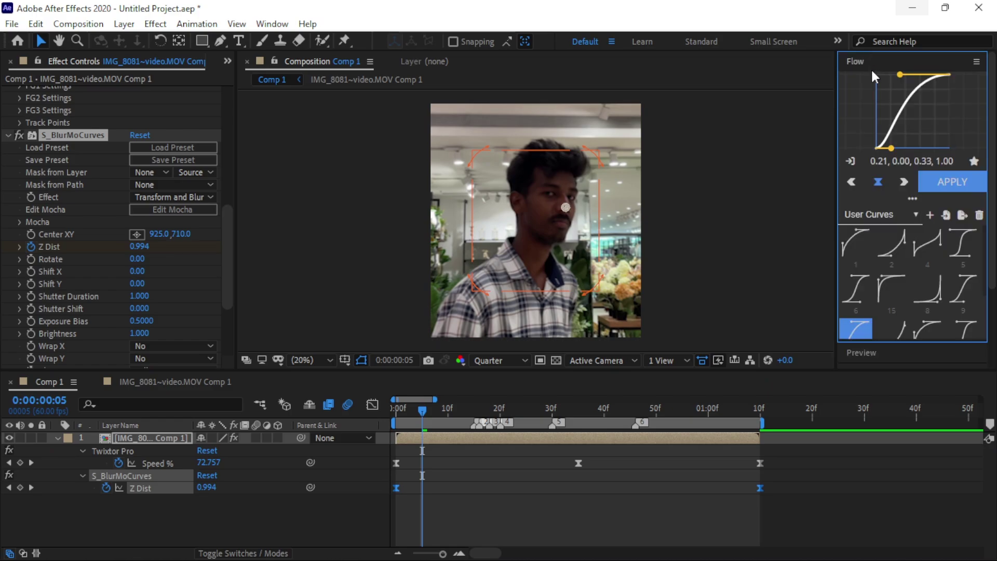
{"action": "left_click", "coordinate": [929, 251]}
{"action": "left_click", "coordinate": [943, 184]}
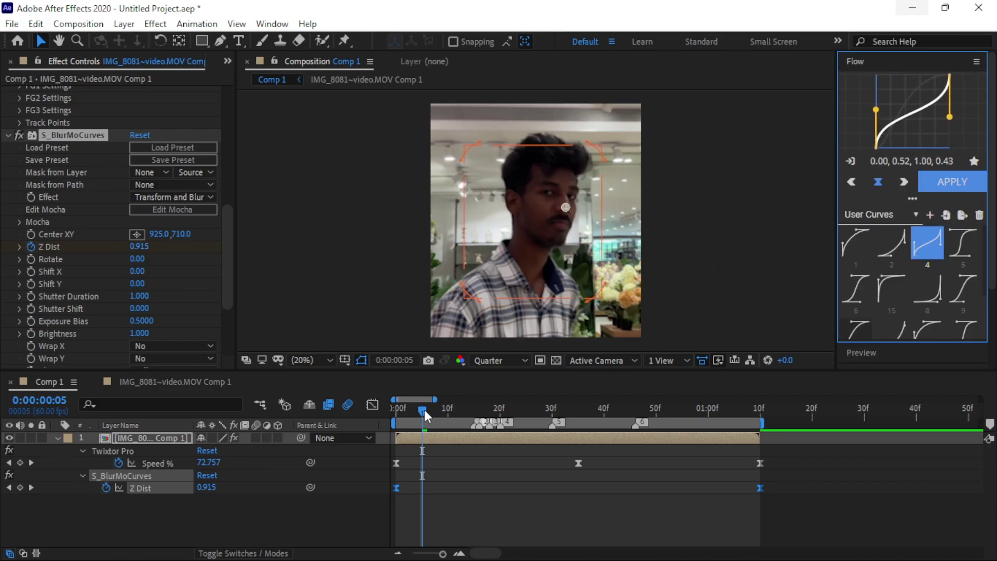
Preview the eased zoom, then lower the end Z Dist value to 0.400.
{"action": "left_click_drag", "start_coordinate": [425, 410], "coordinate": [300, 497]}
{"action": "key", "text": "space"}
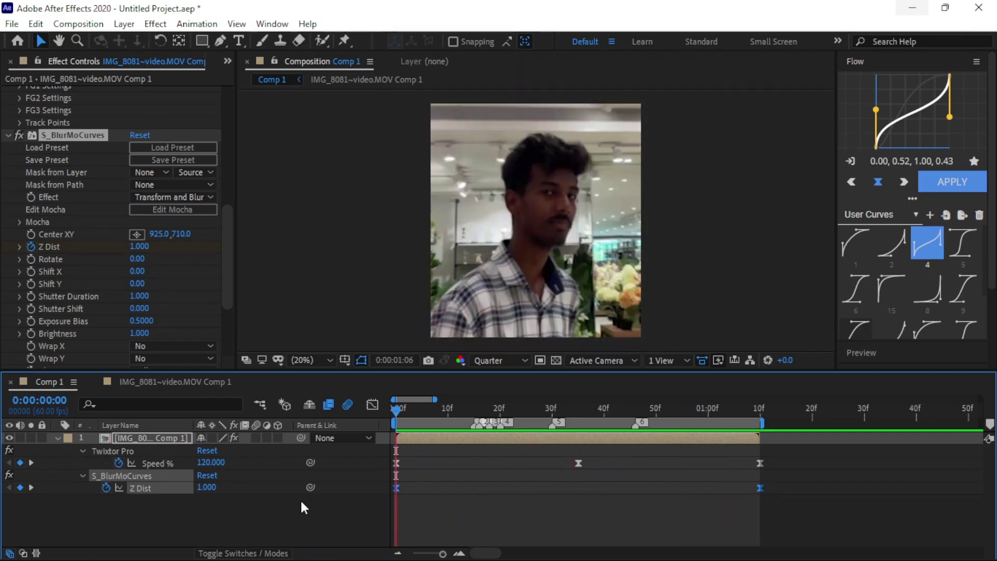
{"action": "mouse_move", "coordinate": [415, 410]}
{"action": "left_mouse_down"}
{"action": "mouse_move", "coordinate": [618, 442]}
{"action": "mouse_move", "coordinate": [760, 488]}
{"action": "left_mouse_up"}
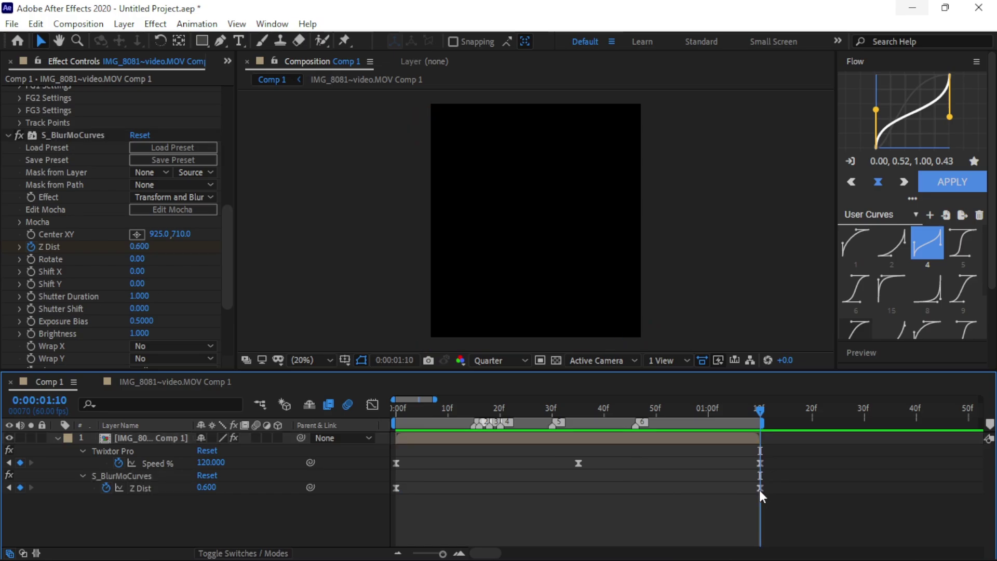
{"action": "left_click", "coordinate": [140, 246]}
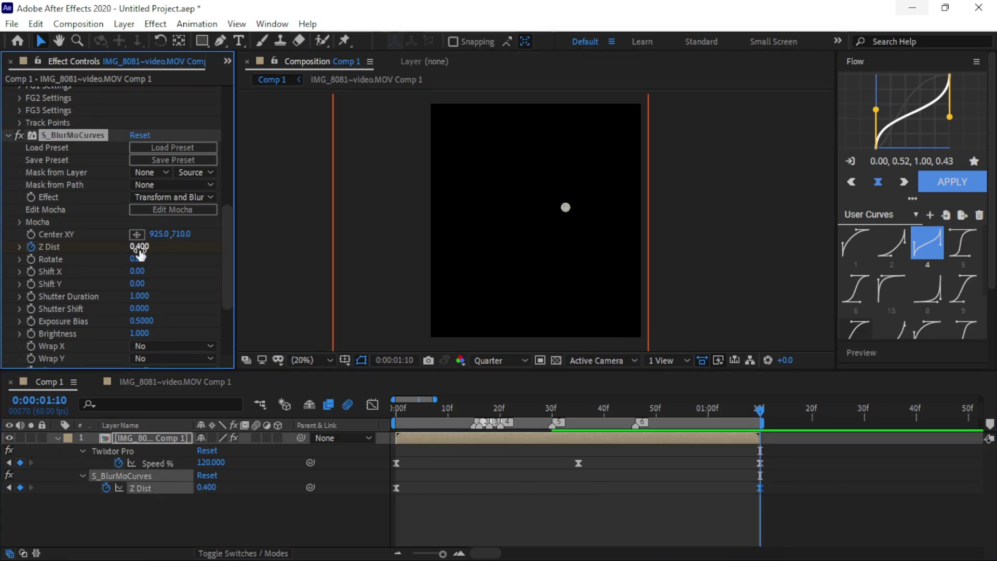
{"action": "left_click", "coordinate": [389, 487]}
{"action": "left_click", "coordinate": [396, 488]}
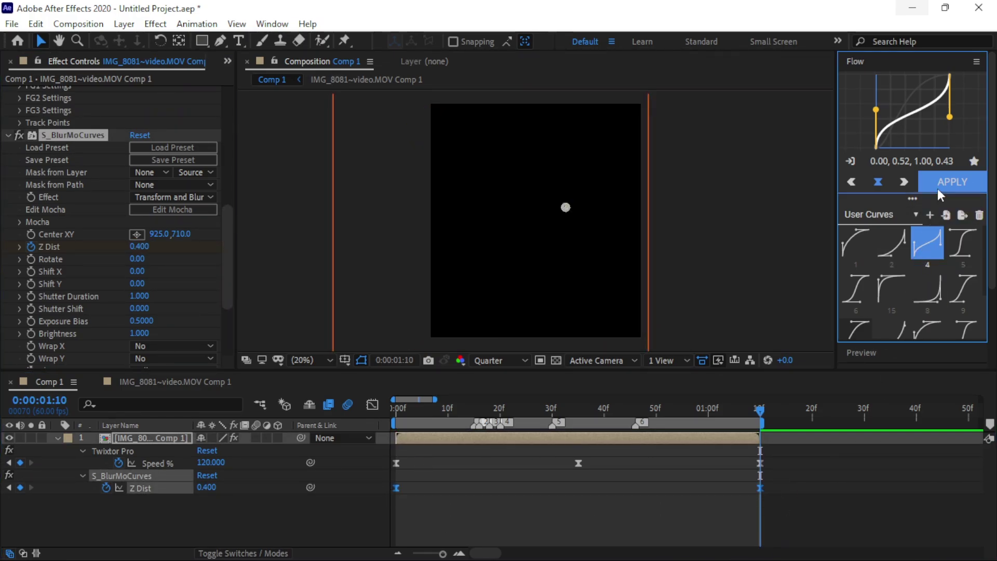
{"action": "key", "text": "space"}
Stop the preview at frame 15 and show the Project panel's footage list.
{"action": "left_click", "coordinate": [57, 438]}
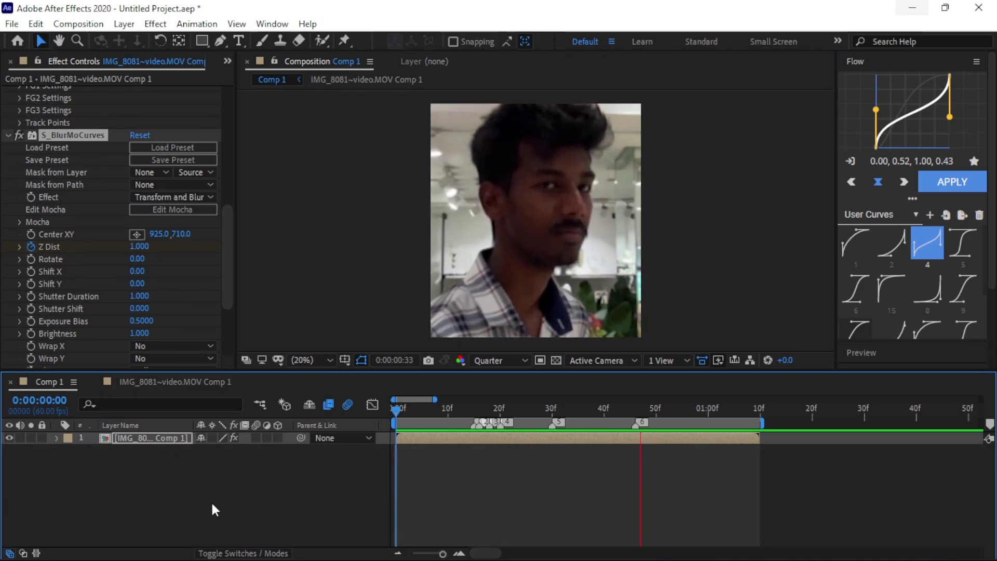
{"action": "left_click", "coordinate": [474, 409]}
{"action": "left_click", "coordinate": [459, 553]}
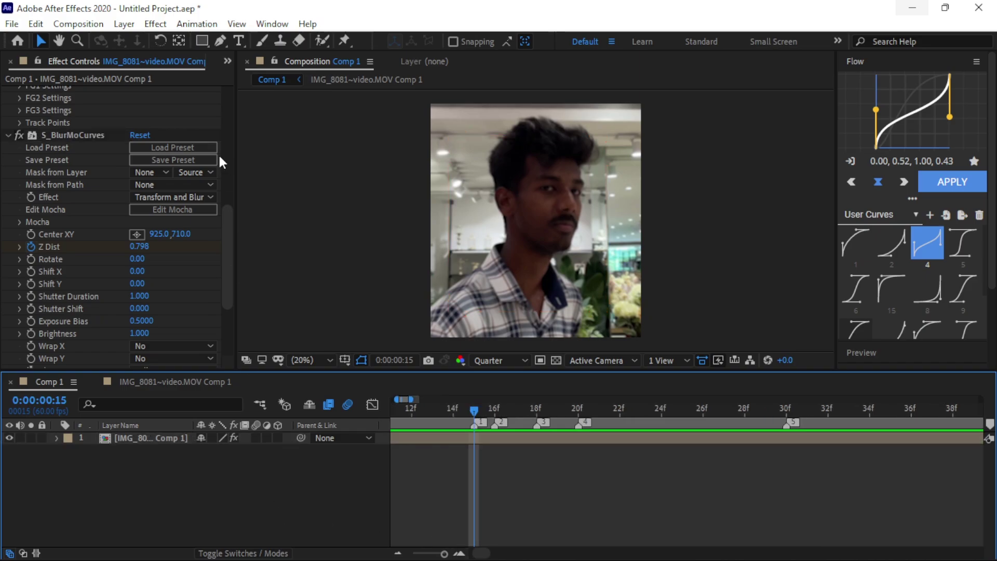
{"action": "left_click", "coordinate": [227, 61]}
{"action": "left_click", "coordinate": [262, 79]}
Drag IMG_8101~video.MOV into Comp 1 above the stabilized comp and set its Scale to 50%.
{"action": "left_click", "coordinate": [55, 235]}
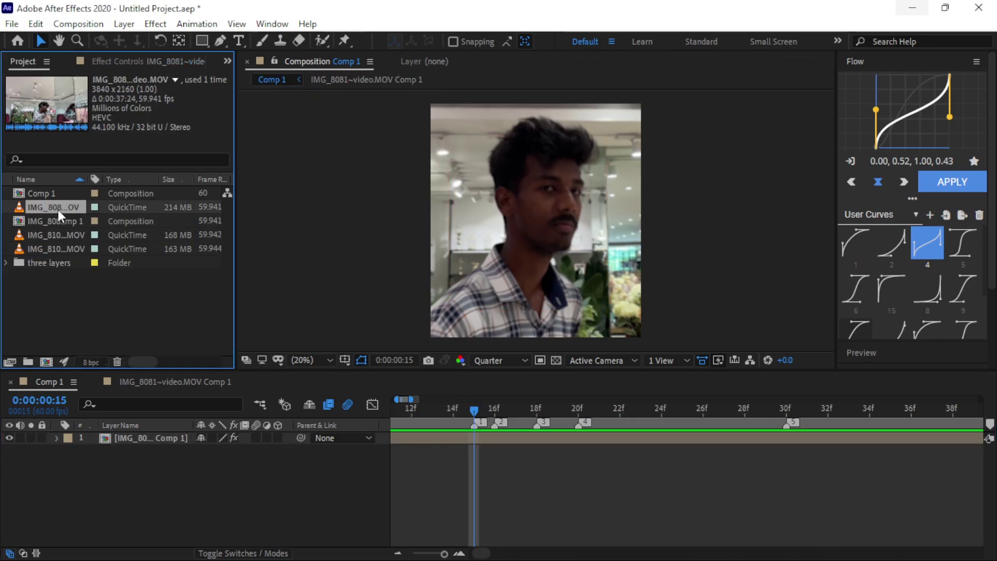
{"action": "left_click_drag", "start_coordinate": [48, 237], "coordinate": [248, 507]}
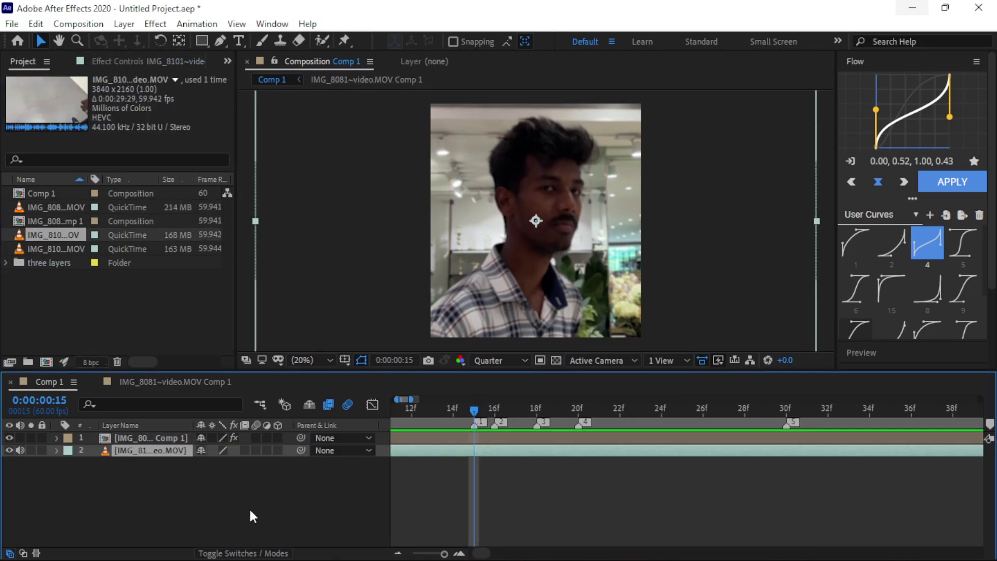
{"action": "left_click_drag", "start_coordinate": [146, 450], "coordinate": [147, 434]}
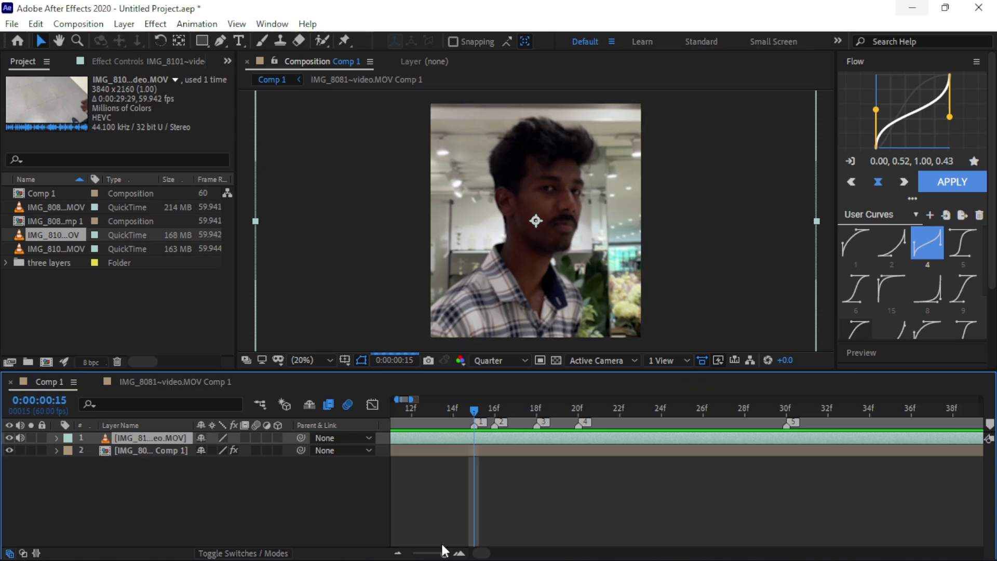
{"action": "left_click", "coordinate": [399, 553]}
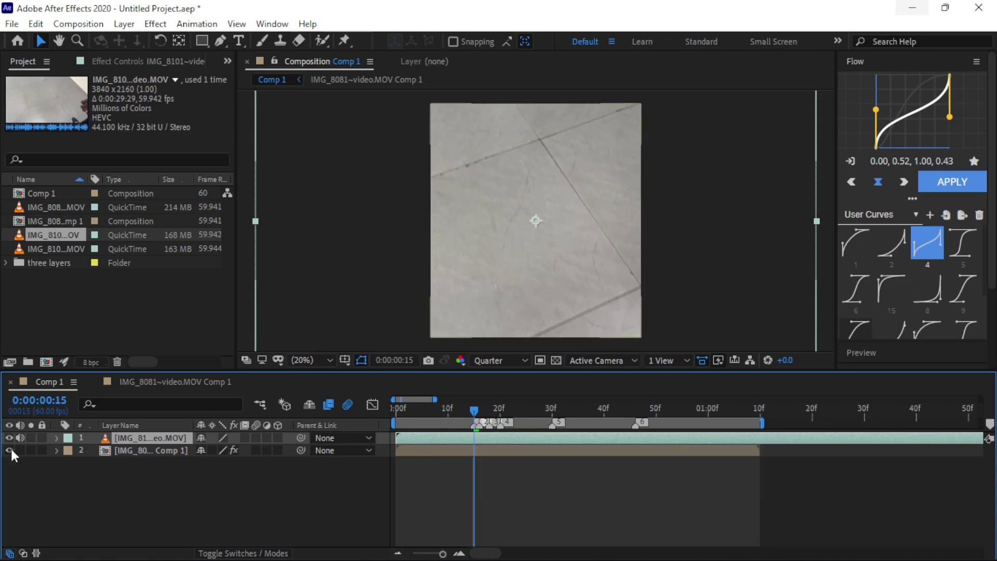
{"action": "left_click", "coordinate": [56, 438]}
{"action": "left_click", "coordinate": [70, 450]}
{"action": "left_click", "coordinate": [217, 487]}
{"action": "type", "text": "50"}
{"action": "key", "text": "Return"}
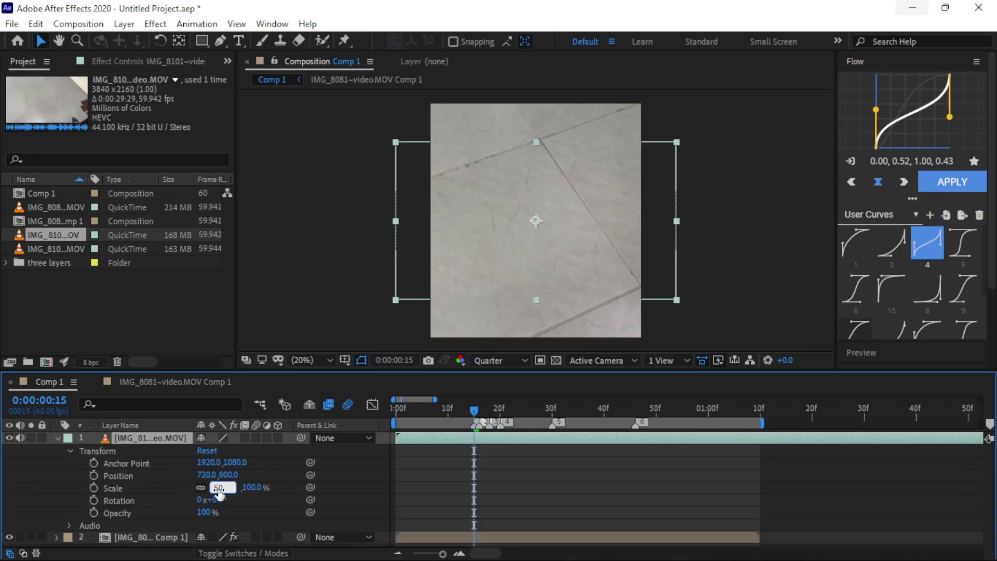
{"action": "left_click", "coordinate": [656, 441]}
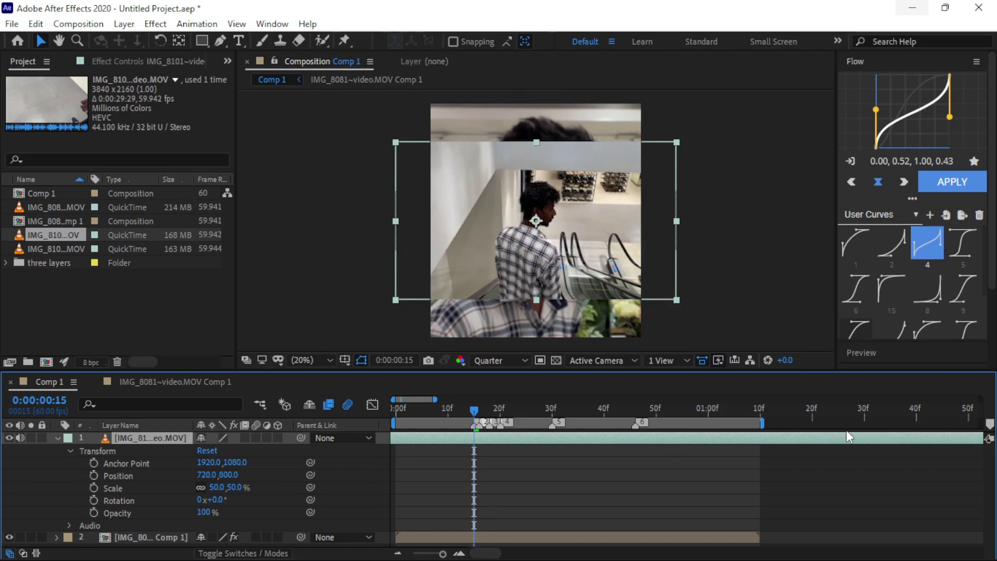
Show the composition grid and reduce the inset clip's scale to 30%.
{"action": "key", "text": "ctrl+apostrophe"}
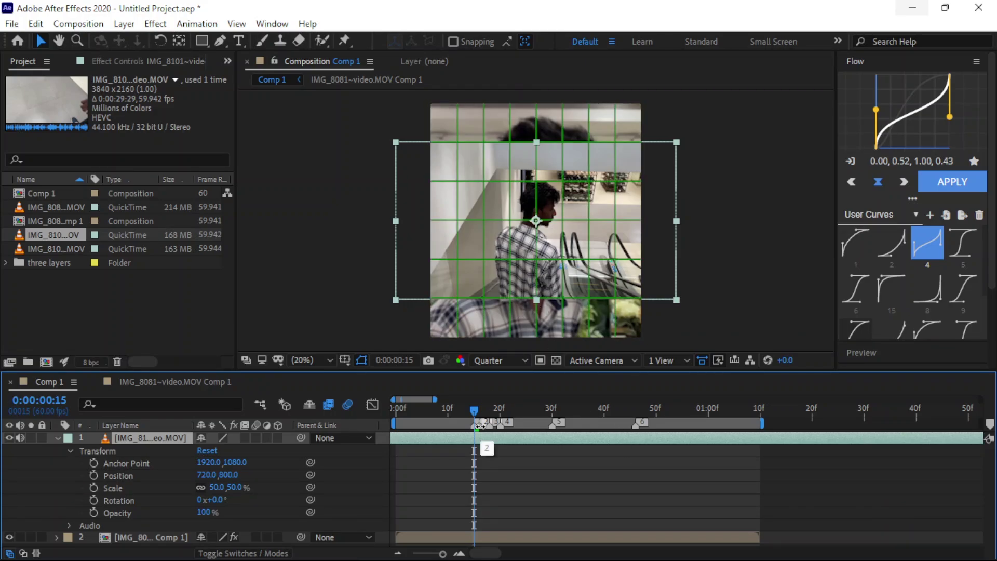
{"action": "left_click", "coordinate": [215, 487]}
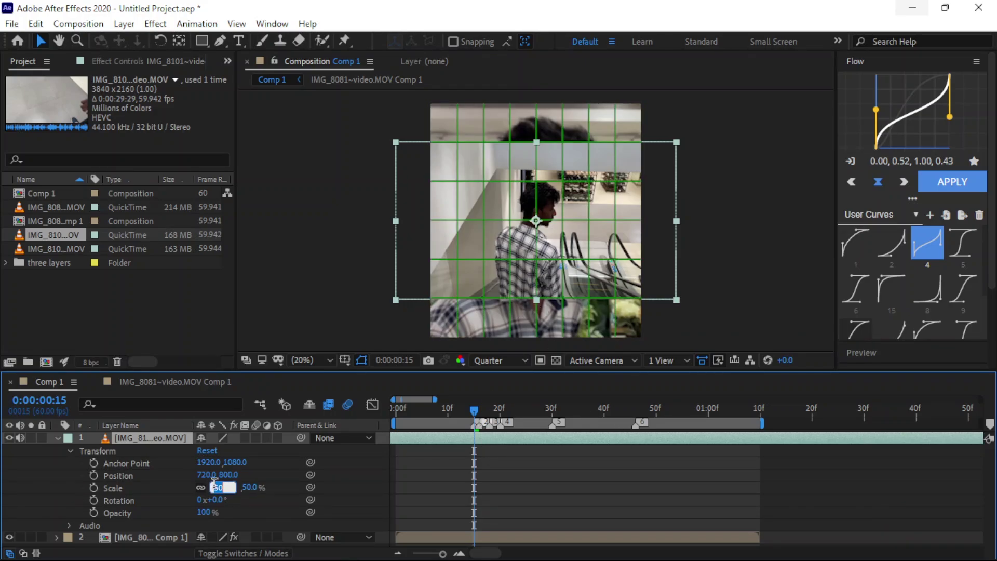
{"action": "type", "text": "30"}
{"action": "key", "text": "Return"}
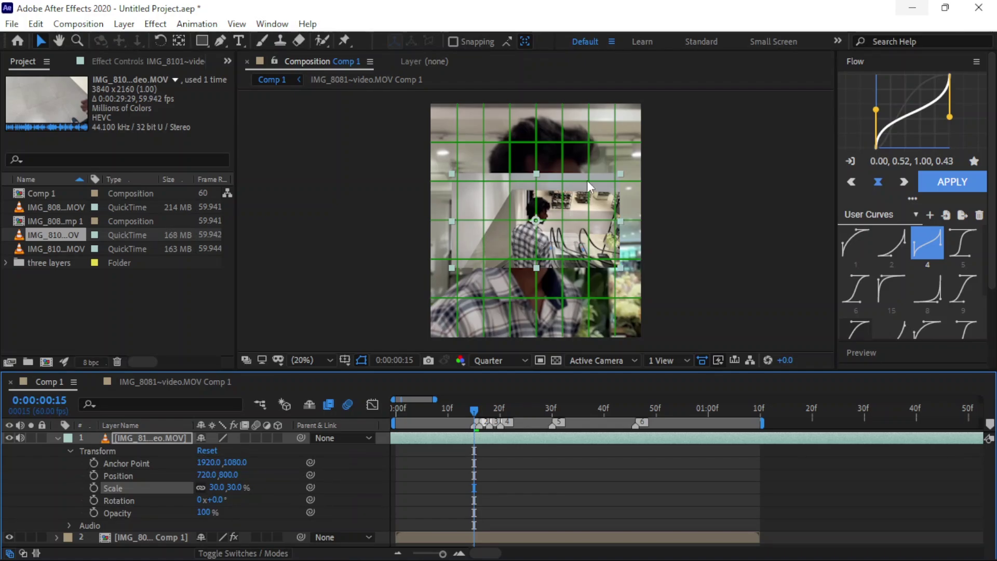
Draw a rectangular mask over the middle grid cells, redrawing it once to fit.
{"action": "key", "text": "q"}
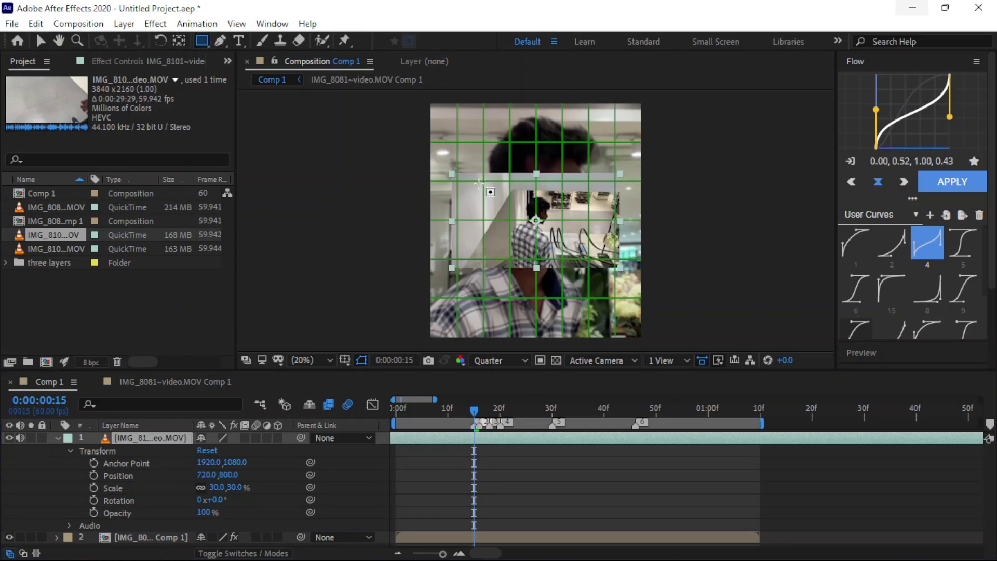
{"action": "left_click_drag", "start_coordinate": [482, 180], "coordinate": [588, 259]}
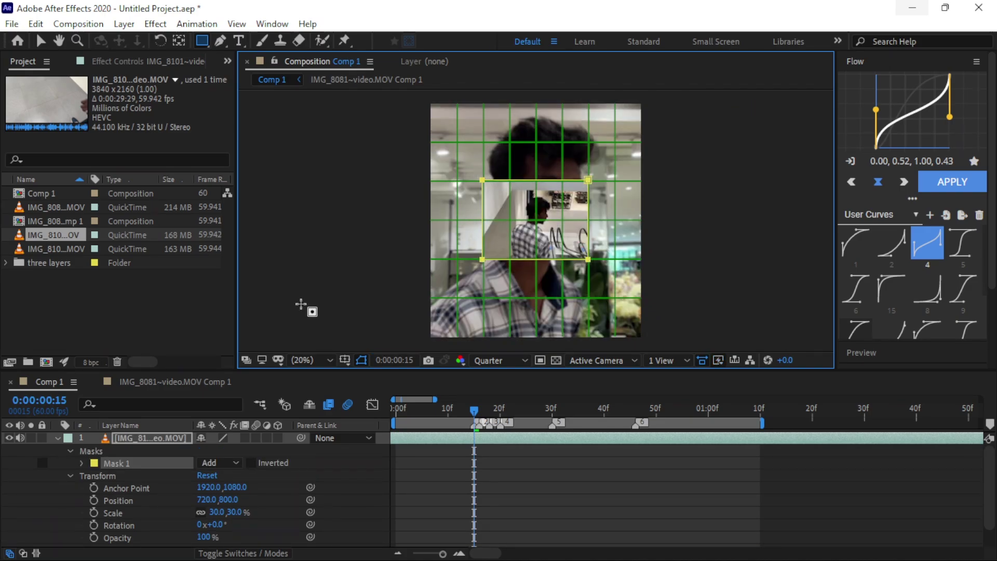
{"action": "key", "text": "ctrl+z"}
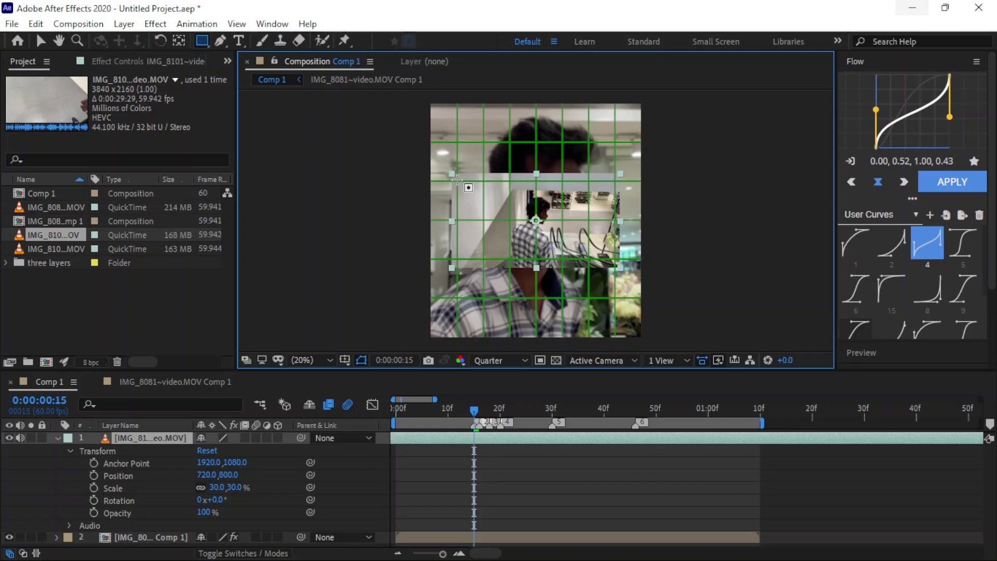
{"action": "mouse_move", "coordinate": [455, 181]}
{"action": "left_mouse_down"}
{"action": "mouse_move", "coordinate": [567, 259]}
{"action": "mouse_move", "coordinate": [614, 258]}
{"action": "left_mouse_up"}
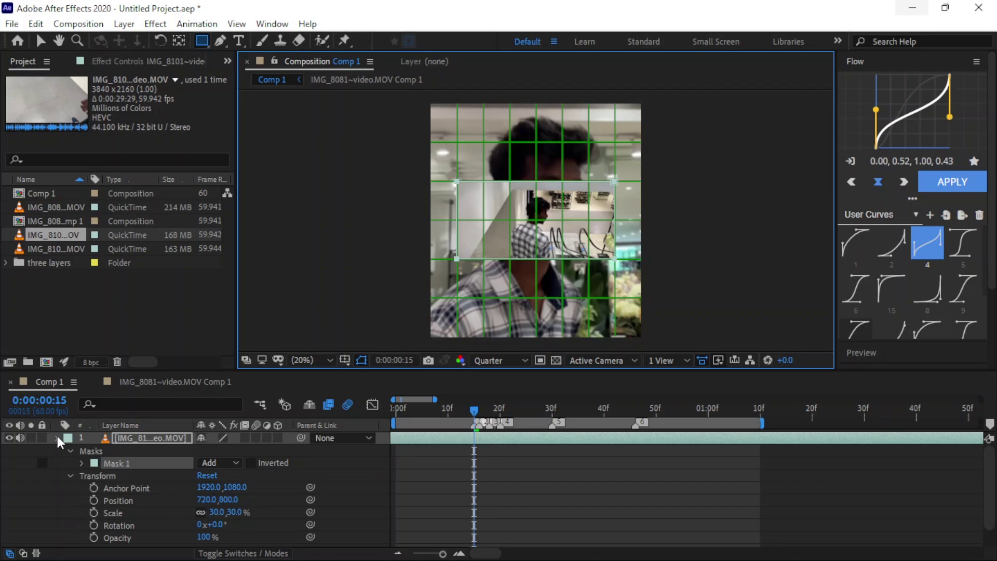
Trim the inset layer to start at frame 15 and end at 0:00:01:10.
{"action": "left_click", "coordinate": [57, 437]}
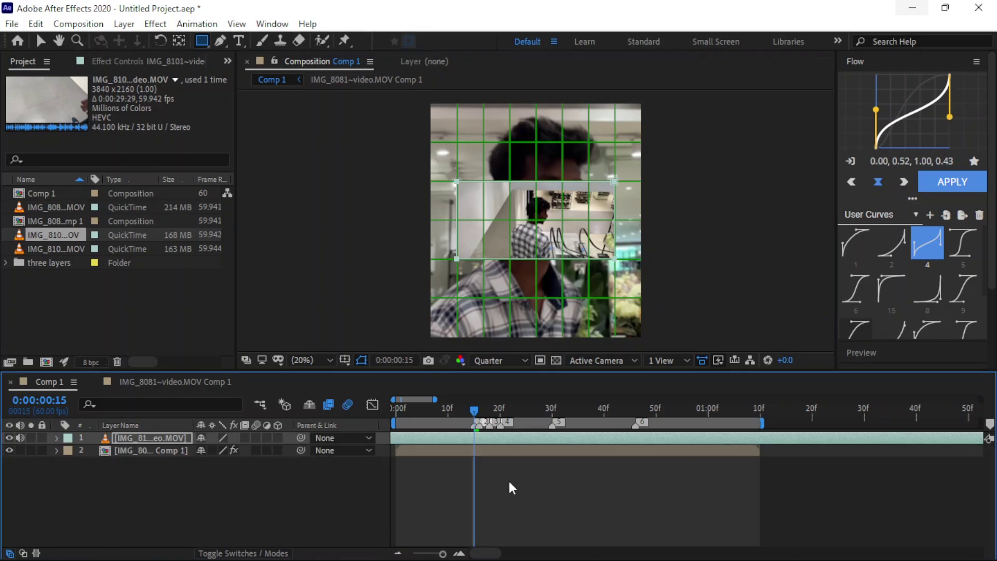
{"action": "left_click", "coordinate": [483, 437]}
{"action": "key", "text": "alt+bracketleft"}
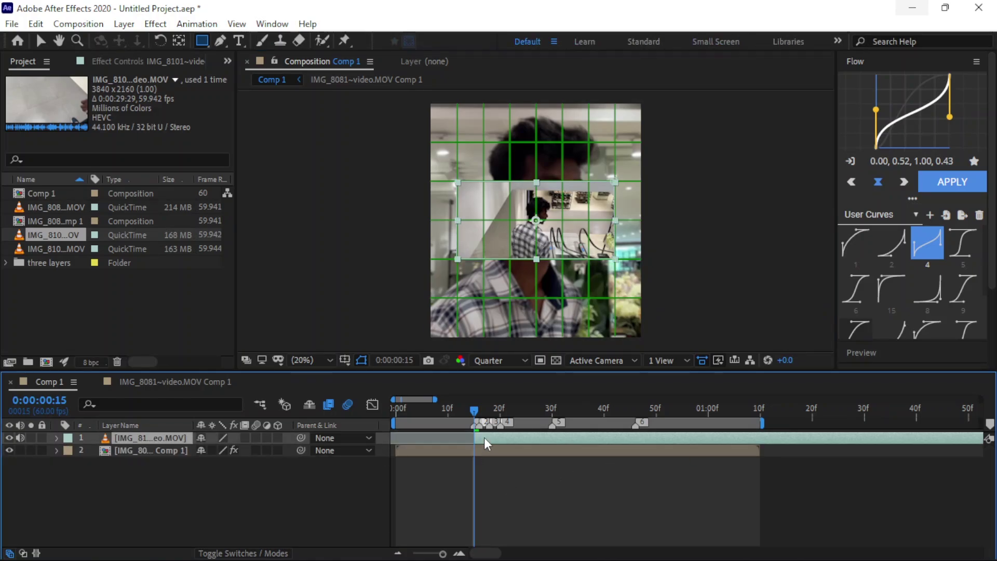
{"action": "left_click", "coordinate": [761, 412]}
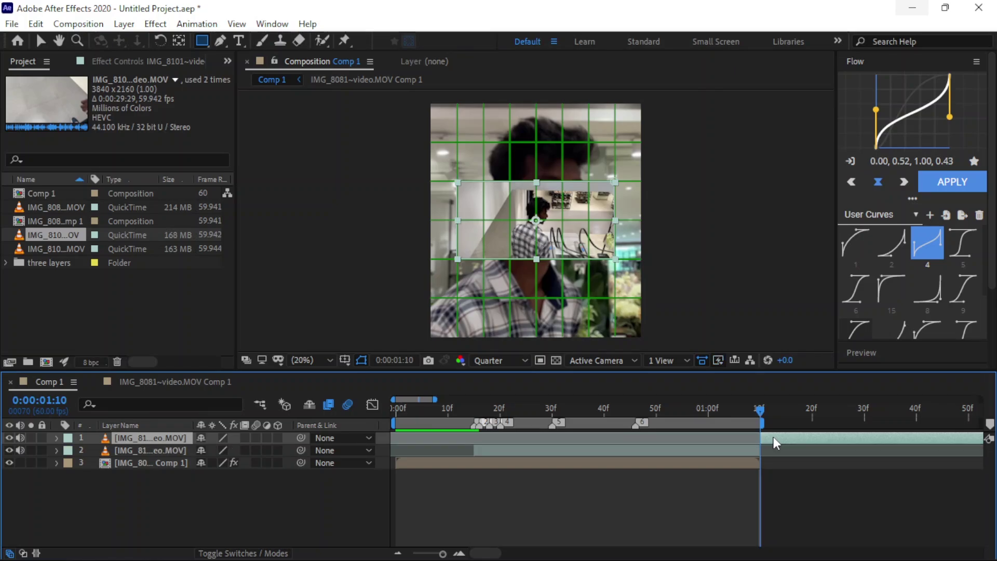
{"action": "key", "text": "alt+bracketright"}
Add a composition marker at frame 30 and hide the inset layer.
{"action": "left_click", "coordinate": [749, 410]}
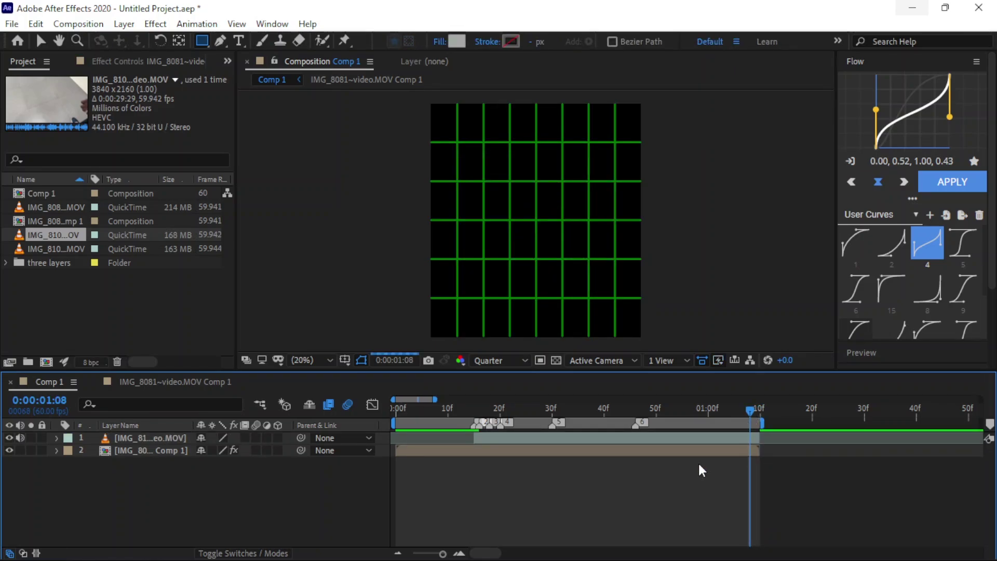
{"action": "left_click", "coordinate": [552, 410]}
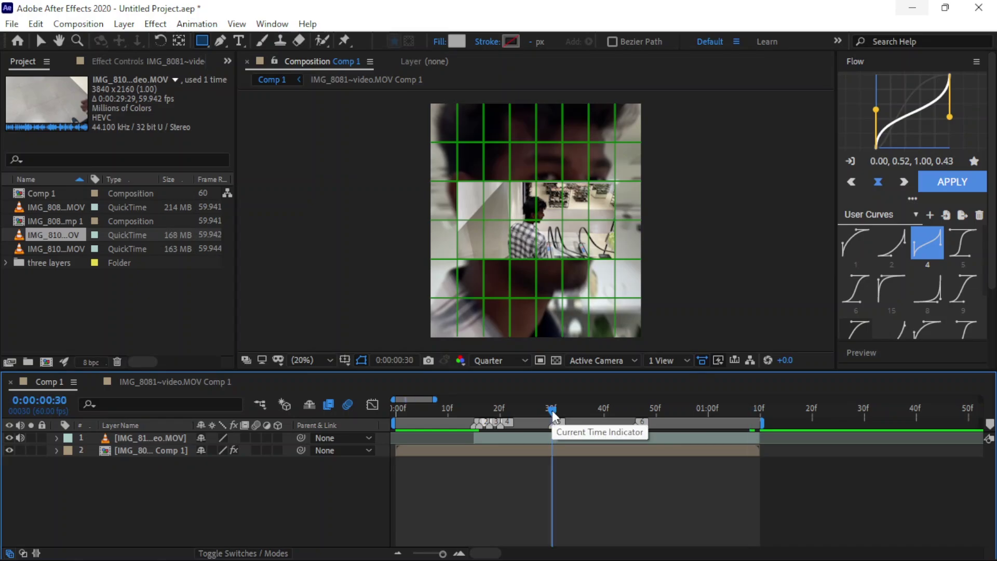
{"action": "key", "text": "shift+5"}
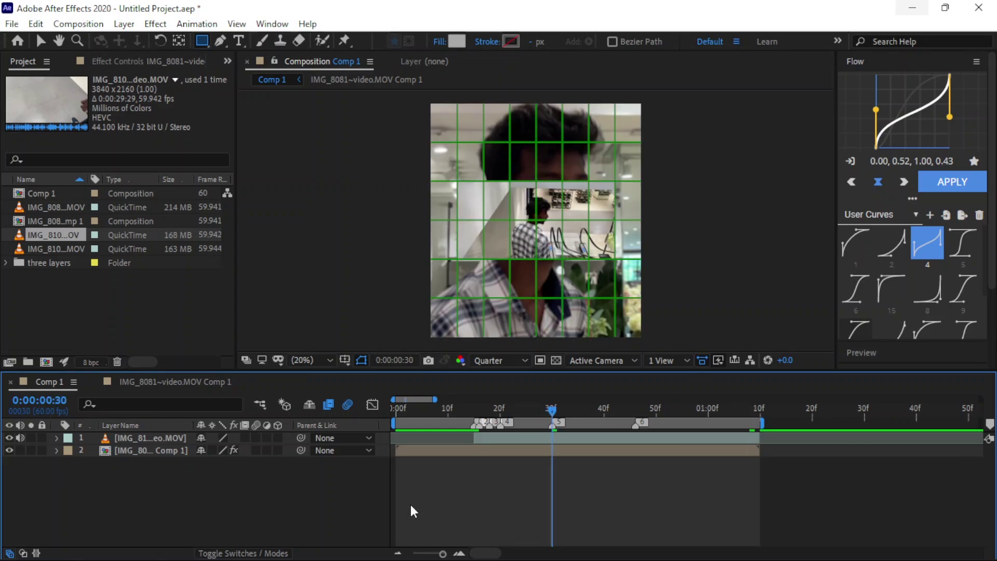
{"action": "left_click", "coordinate": [9, 437]}
Add the IMG_8104~video.MOV escalator clip as the top layer at 30% scale.
{"action": "left_click", "coordinate": [41, 248]}
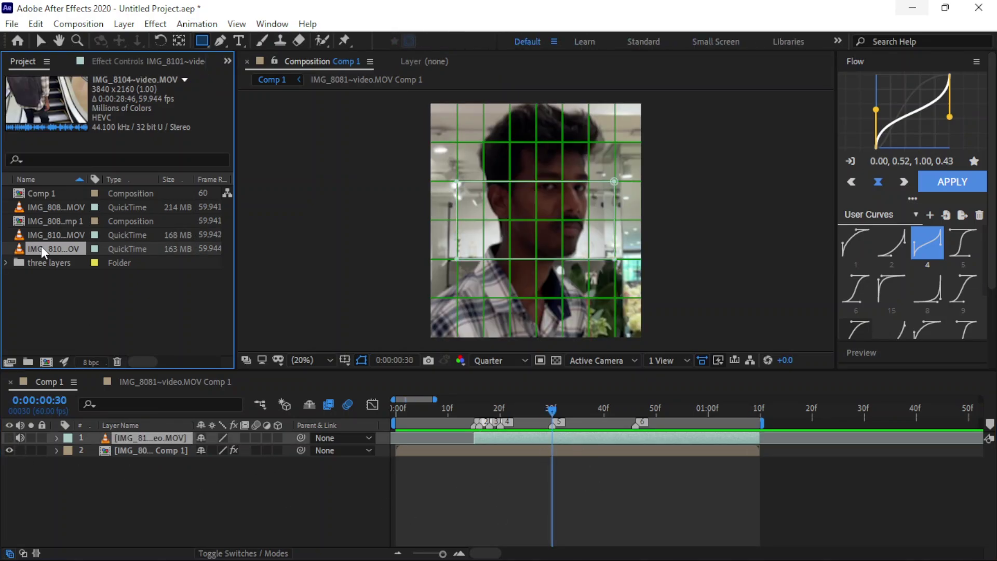
{"action": "left_click", "coordinate": [51, 208]}
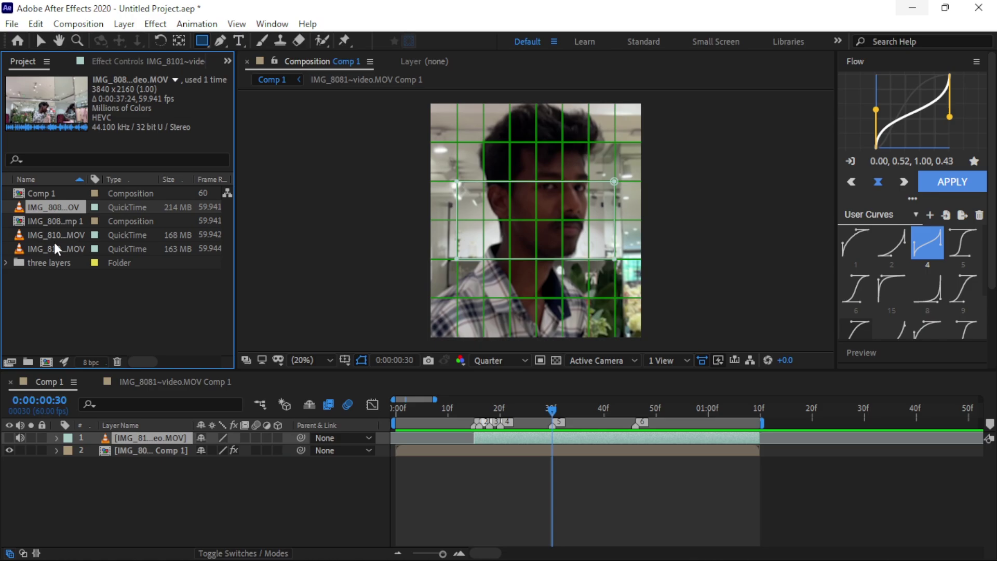
{"action": "left_click_drag", "start_coordinate": [60, 248], "coordinate": [140, 444]}
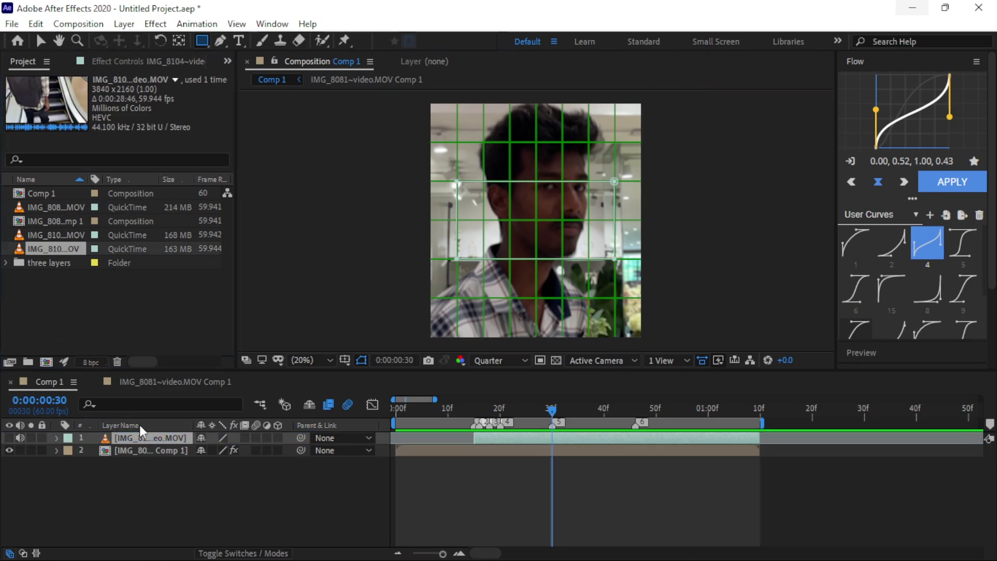
{"action": "left_click", "coordinate": [55, 449]}
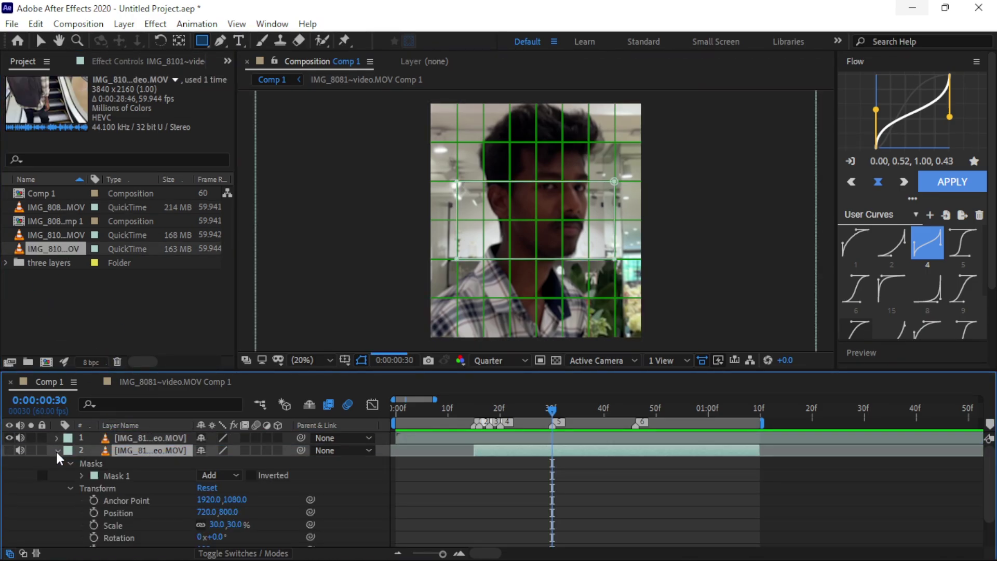
{"action": "left_click", "coordinate": [69, 451]}
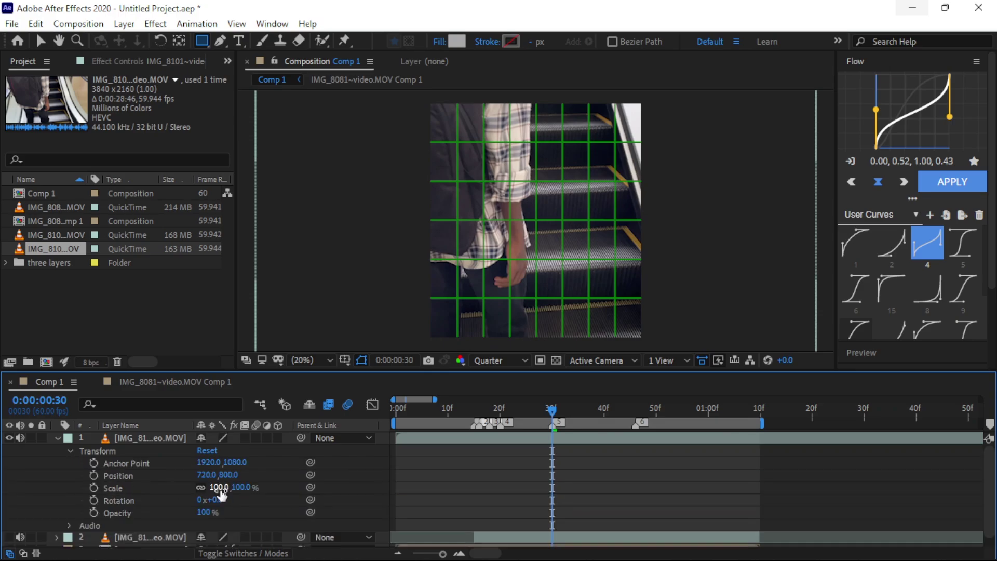
{"action": "left_click", "coordinate": [222, 487]}
{"action": "key", "text": "Return"}
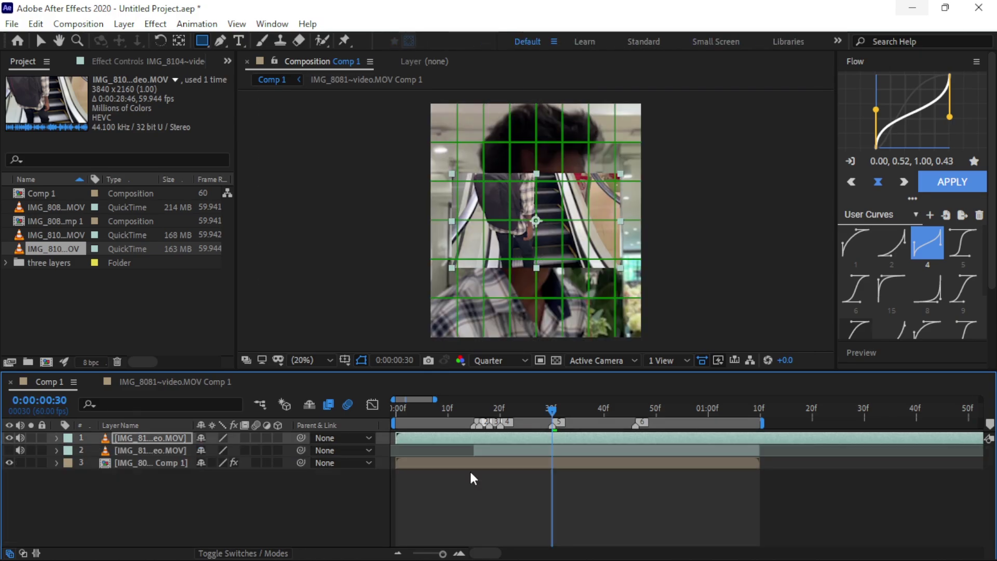
{"action": "left_click", "coordinate": [397, 553]}
Extend the escalator layer's out-point to the end of the composition.
{"action": "left_click_drag", "start_coordinate": [706, 450], "coordinate": [501, 437]}
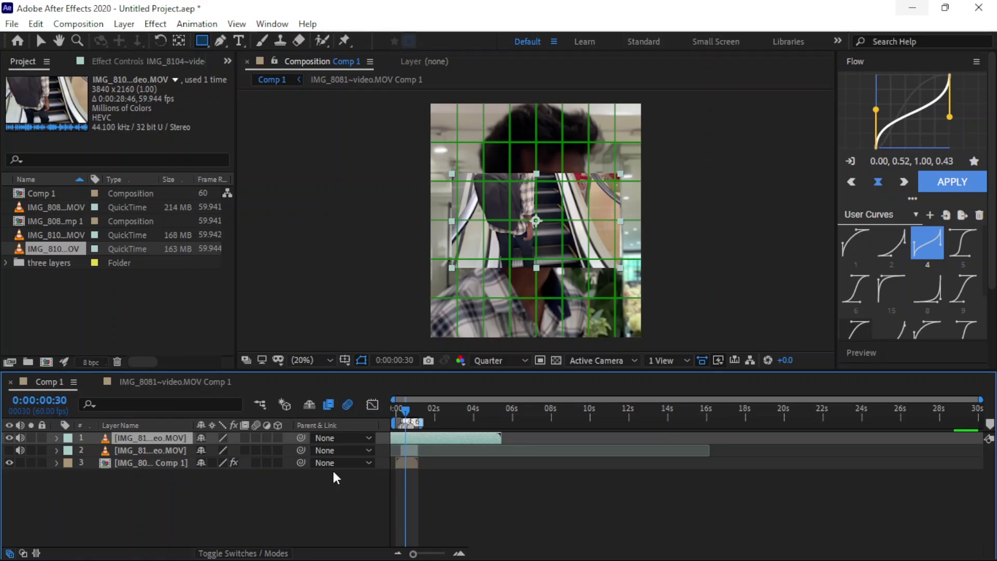
{"action": "left_click", "coordinate": [459, 553]}
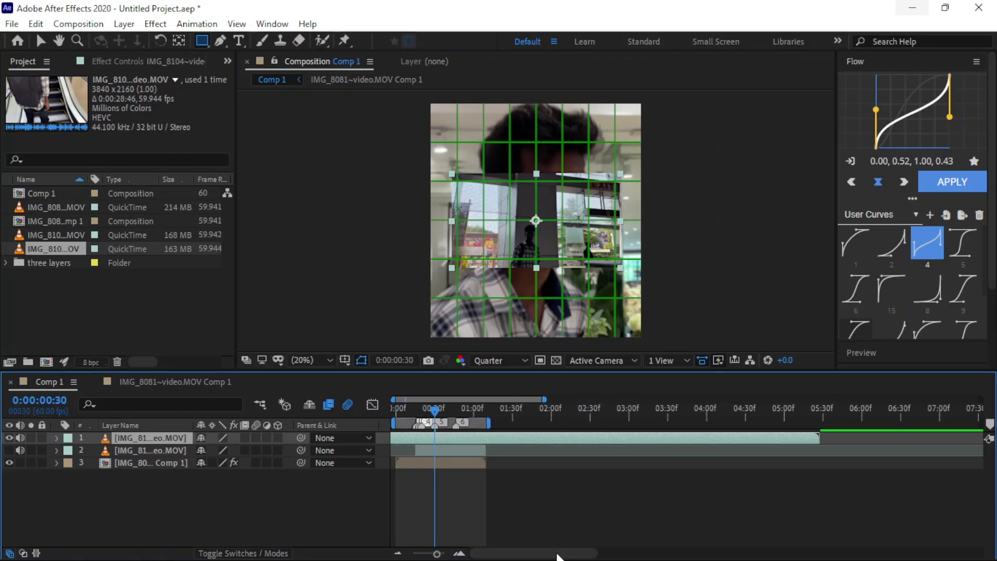
{"action": "left_click_drag", "start_coordinate": [458, 441], "coordinate": [654, 457]}
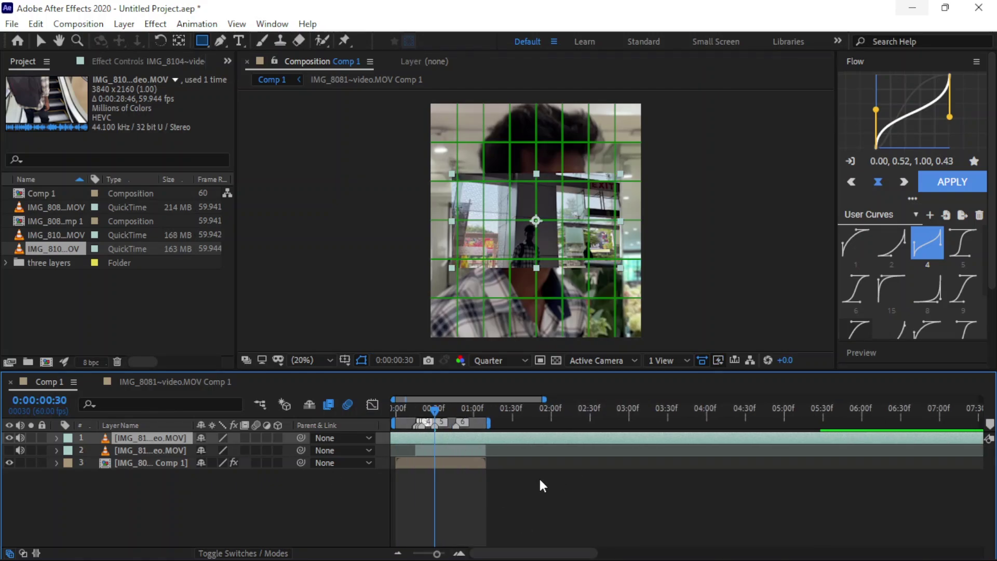
{"action": "left_click", "coordinate": [459, 553]}
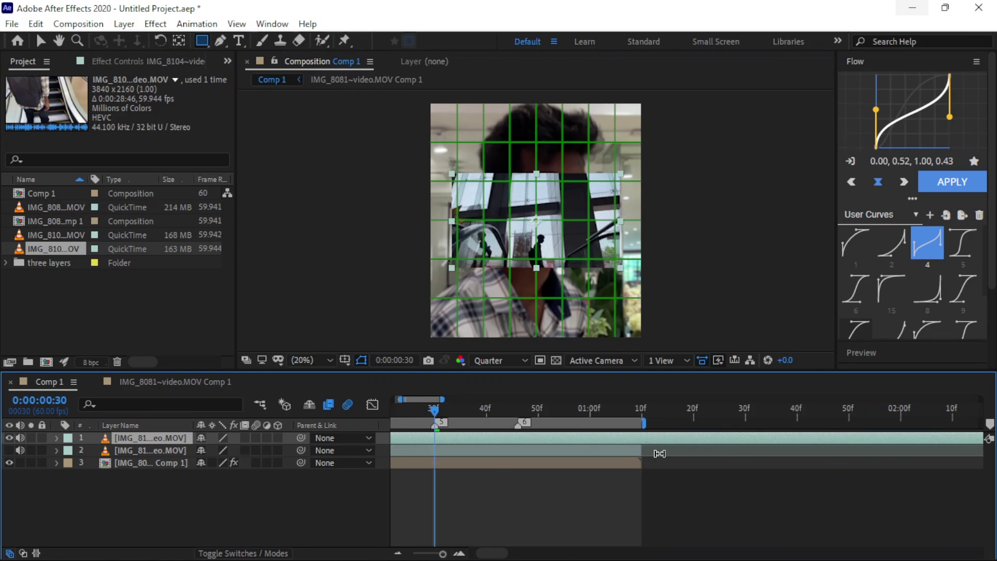
{"action": "scroll", "coordinate": [833, 466], "scroll_direction": "right", "scroll_amount": 3}
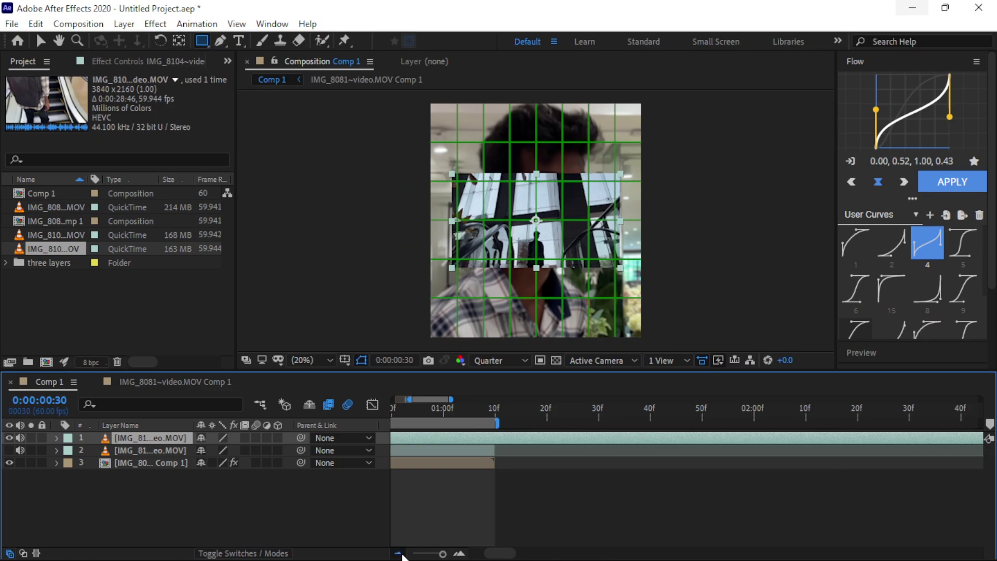
{"action": "scroll", "coordinate": [483, 552], "scroll_direction": "left", "scroll_amount": 3}
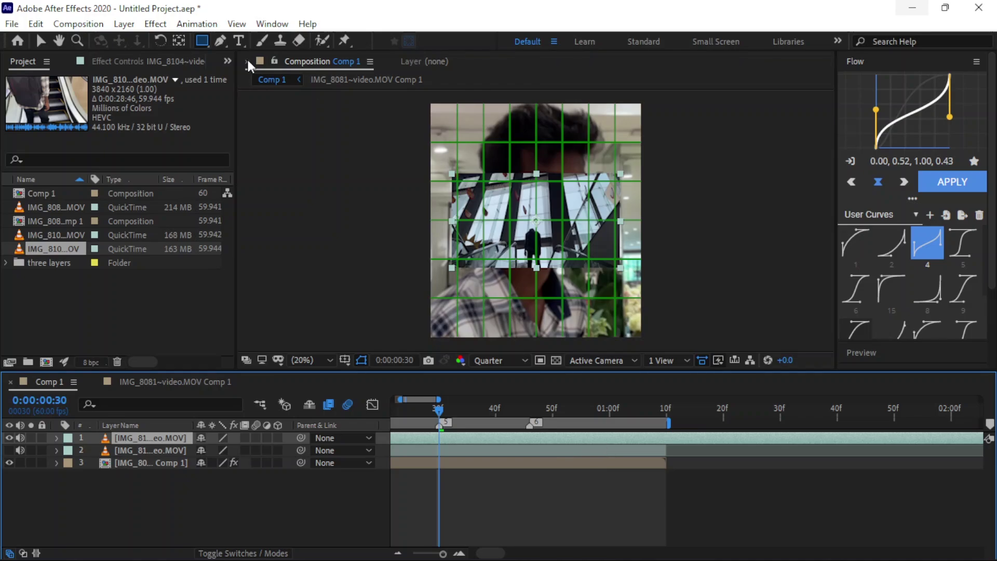
Draw a rectangular mask that crops the escalator clip.
{"action": "left_click_drag", "start_coordinate": [457, 181], "coordinate": [614, 258]}
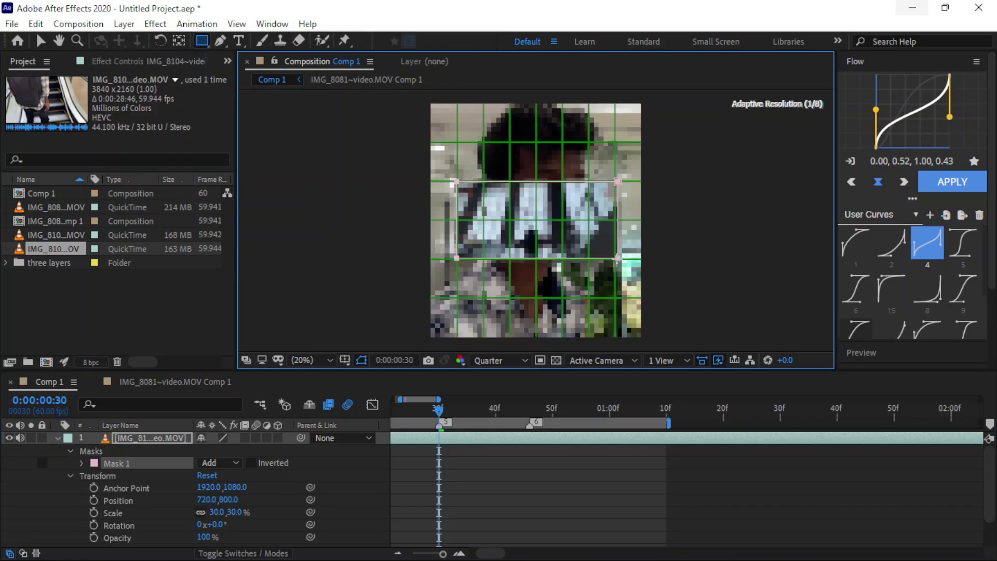
{"action": "left_click", "coordinate": [57, 438]}
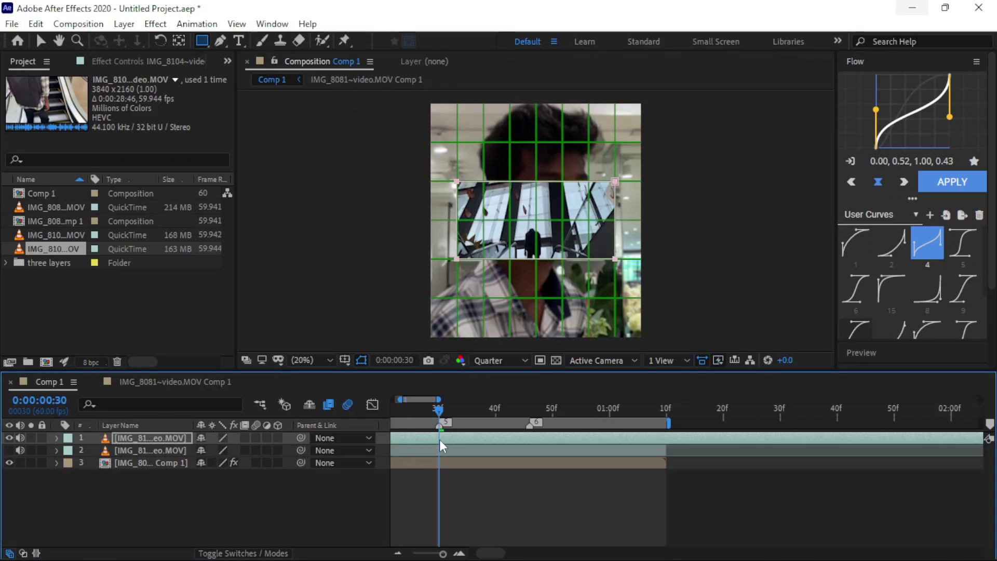
{"action": "scroll", "coordinate": [540, 555], "scroll_direction": "left", "scroll_amount": 2}
{"action": "scroll", "coordinate": [540, 556], "scroll_direction": "left", "scroll_amount": 3}
Trim the escalator layer to run from frame 15 to 0:00:01:10.
{"action": "left_click", "coordinate": [482, 412]}
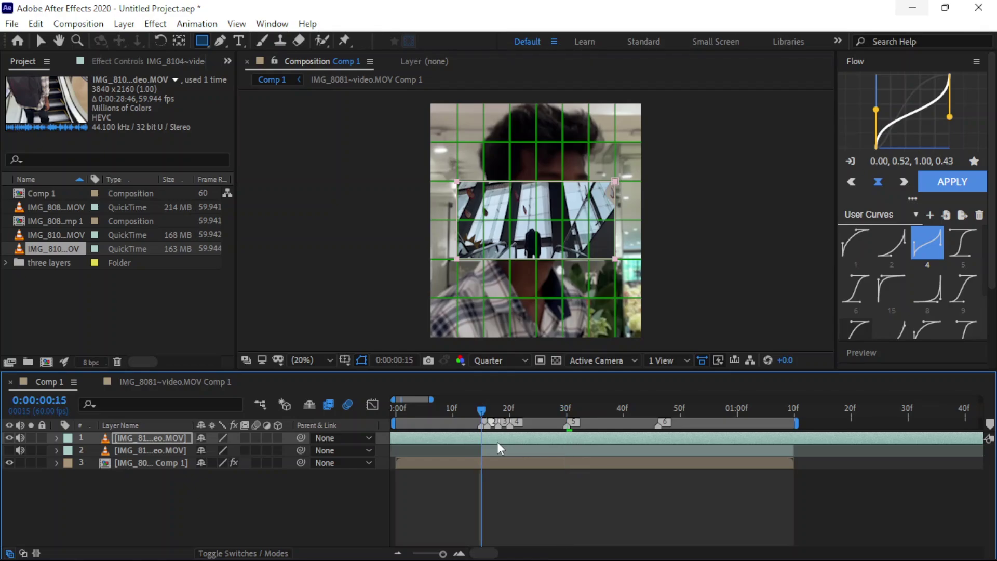
{"action": "key", "text": "alt+bracketleft"}
{"action": "left_click_drag", "start_coordinate": [783, 414], "coordinate": [795, 417]}
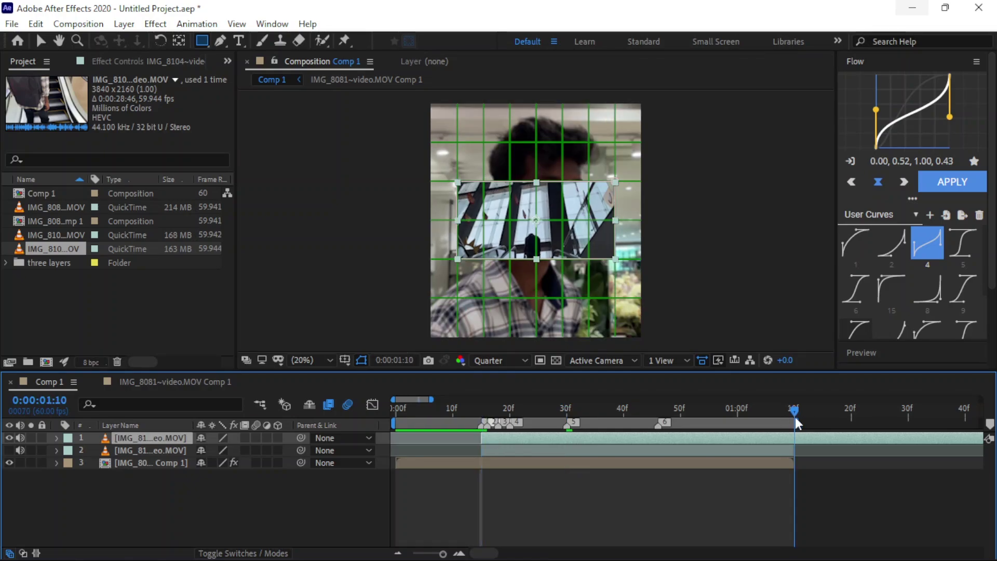
{"action": "key", "text": "alt+bracketright"}
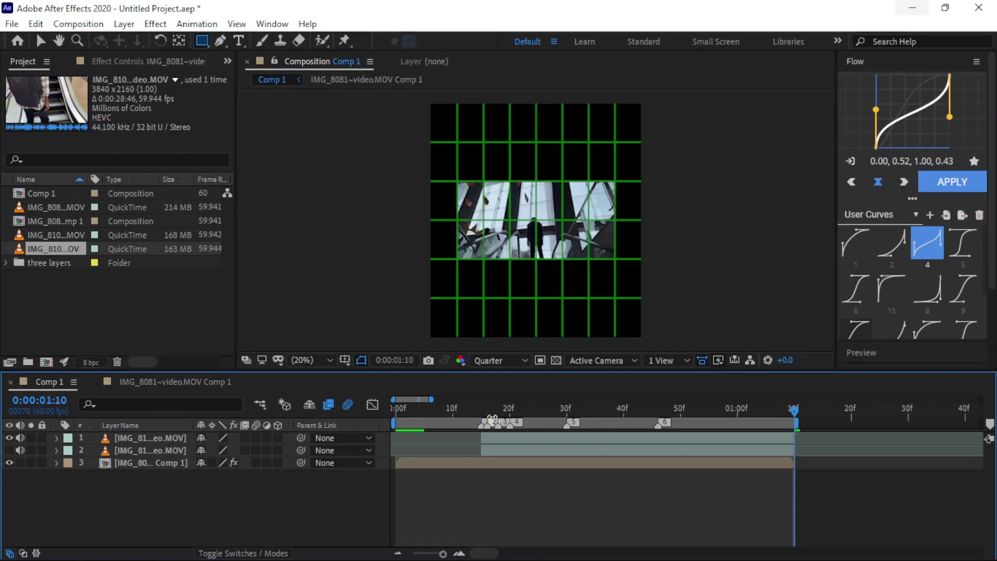
{"action": "left_click", "coordinate": [481, 411]}
{"action": "left_click", "coordinate": [435, 444]}
Toggle layer 1 and layer 2 visibility to compare them, then show layer 1 again.
{"action": "left_click", "coordinate": [9, 450]}
{"action": "left_click", "coordinate": [8, 438]}
{"action": "left_click", "coordinate": [51, 447]}
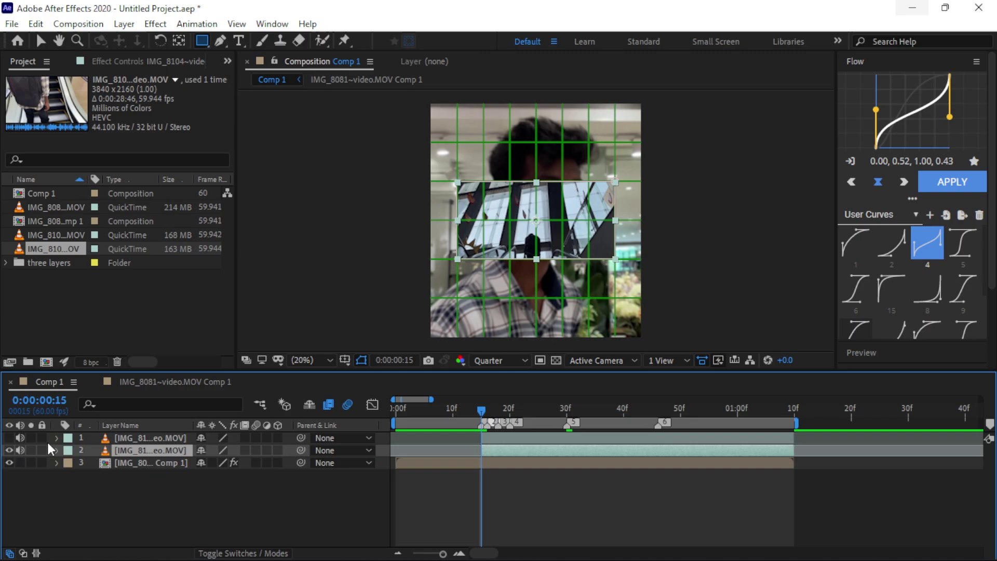
{"action": "left_click", "coordinate": [9, 438]}
Slide layer 1 so it starts at frame 30.
{"action": "left_click_drag", "start_coordinate": [542, 438], "coordinate": [622, 438]}
{"action": "key", "text": "i"}
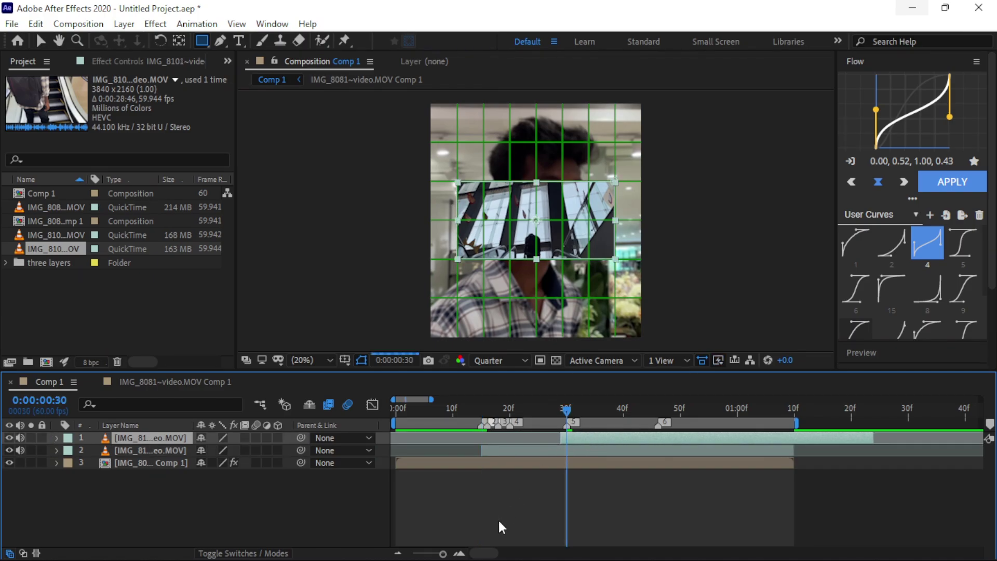
{"action": "key", "text": "equal"}
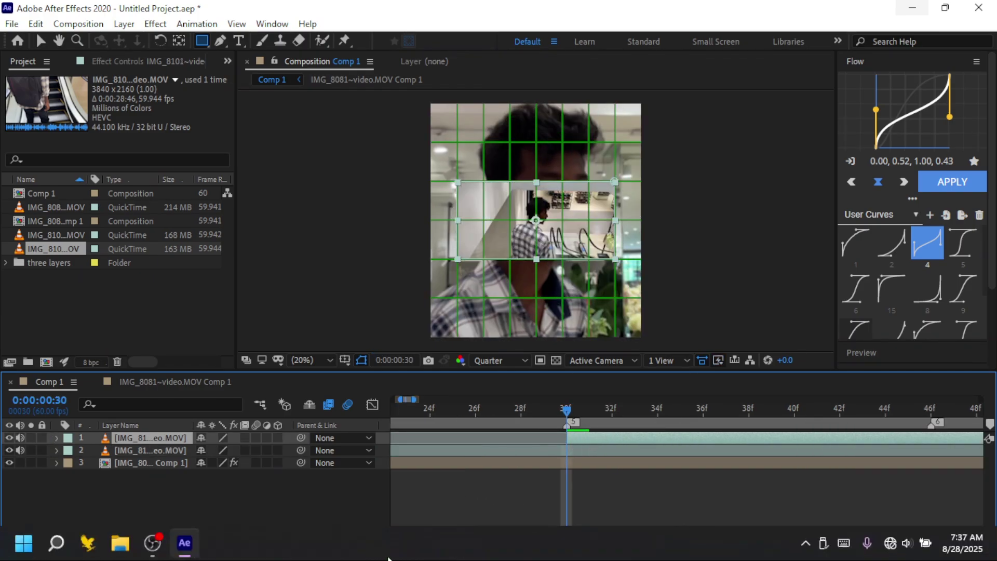
{"action": "key", "text": "minus"}
{"action": "left_click", "coordinate": [258, 506]}
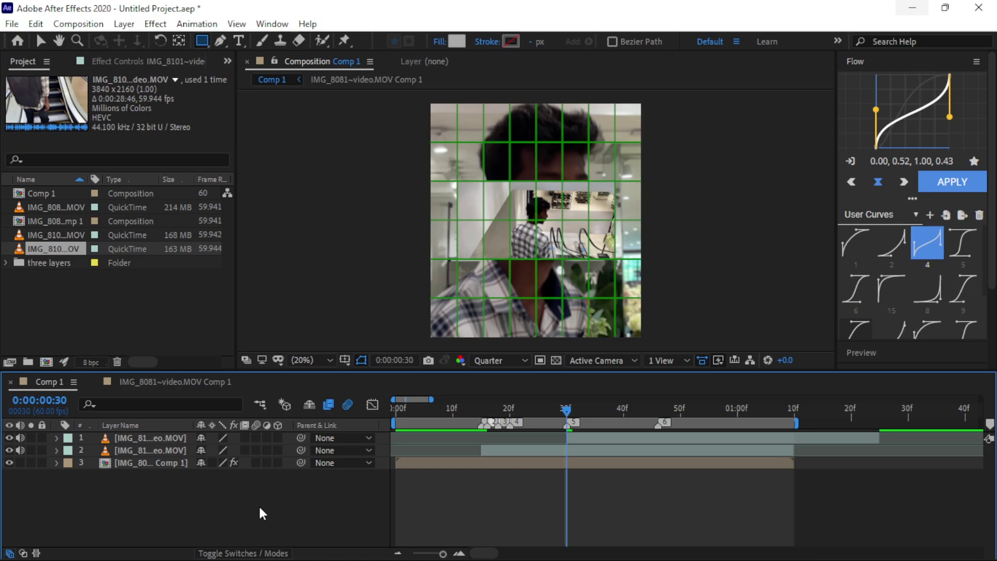
Duplicate layer 1 and drag the copy's timing toward frame 46.
{"action": "left_click", "coordinate": [533, 450]}
{"action": "left_click", "coordinate": [593, 436]}
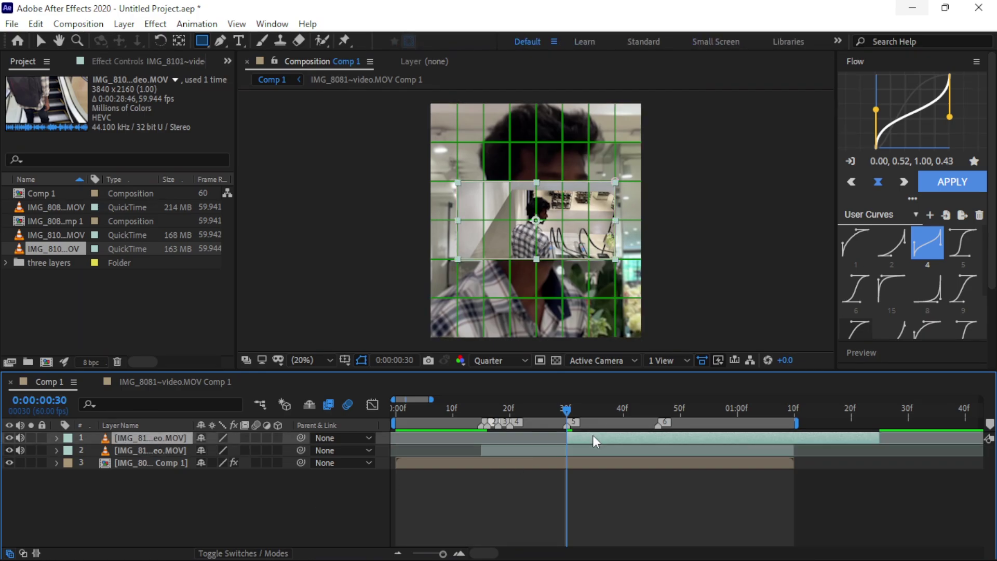
{"action": "key", "text": "ctrl+d"}
{"action": "left_click", "coordinate": [658, 410]}
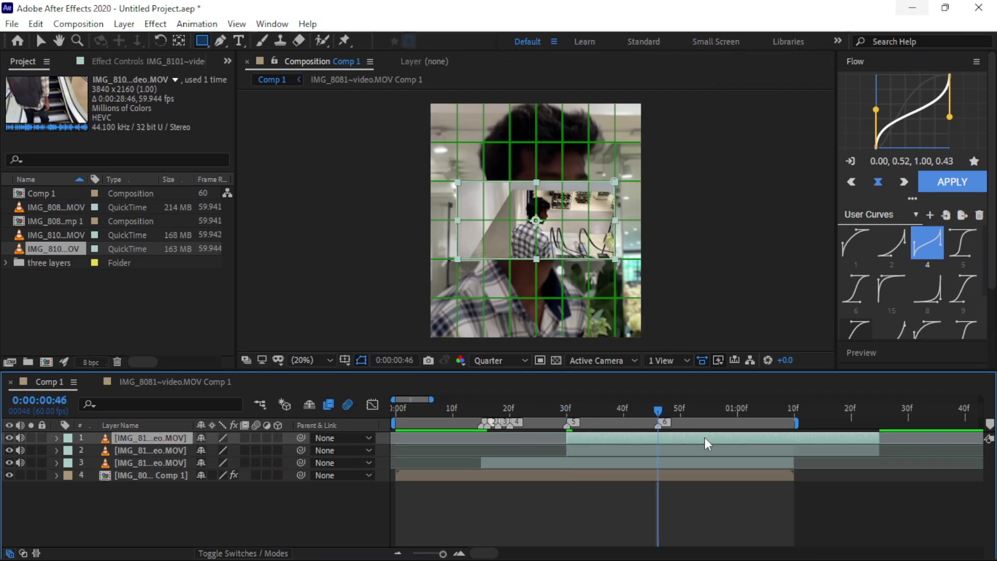
{"action": "mouse_move", "coordinate": [705, 437]}
{"action": "left_mouse_down"}
{"action": "mouse_move", "coordinate": [572, 442]}
{"action": "mouse_move", "coordinate": [903, 435]}
{"action": "left_mouse_up"}
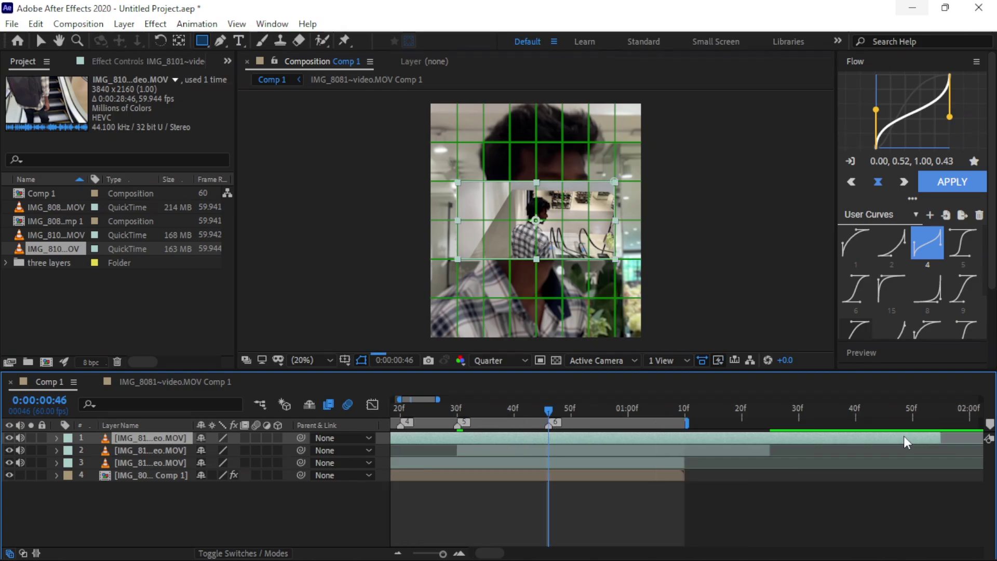
Trim layer 1's in point to frame 46.
{"action": "left_click", "coordinate": [398, 553]}
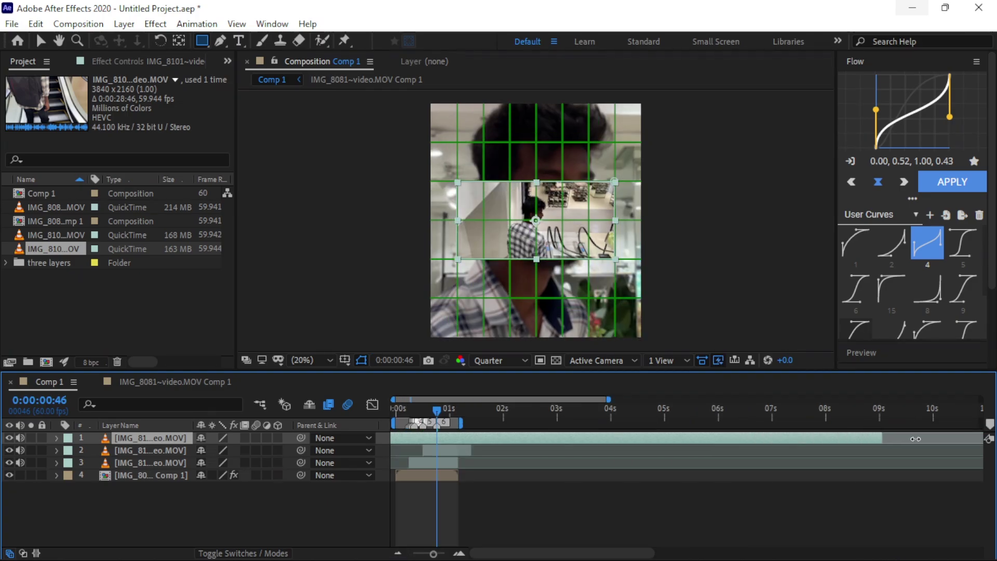
{"action": "left_click_drag", "start_coordinate": [871, 438], "coordinate": [441, 440]}
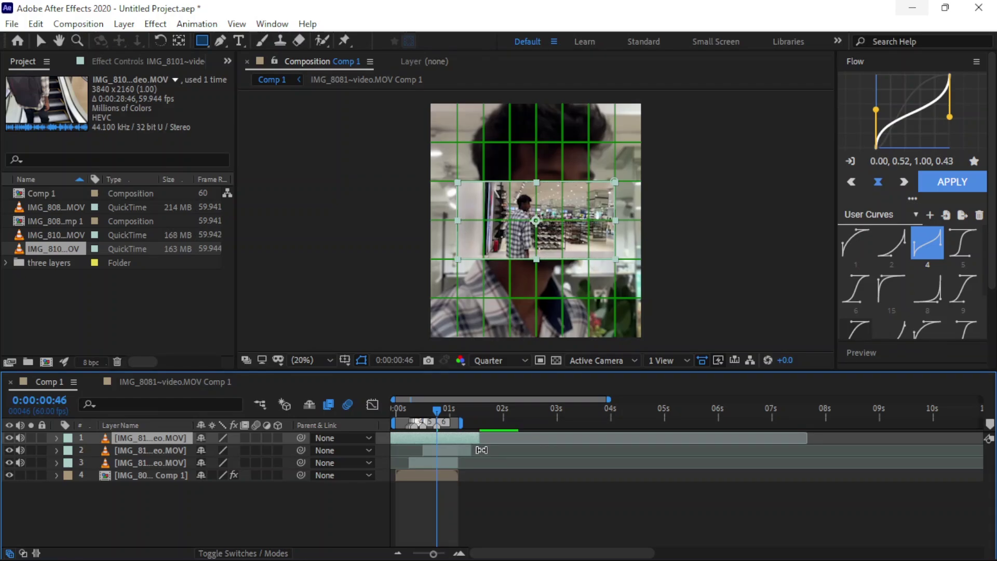
{"action": "mouse_move", "coordinate": [479, 438]}
{"action": "left_mouse_down"}
{"action": "mouse_move", "coordinate": [715, 439]}
{"action": "mouse_move", "coordinate": [536, 446]}
{"action": "left_mouse_up"}
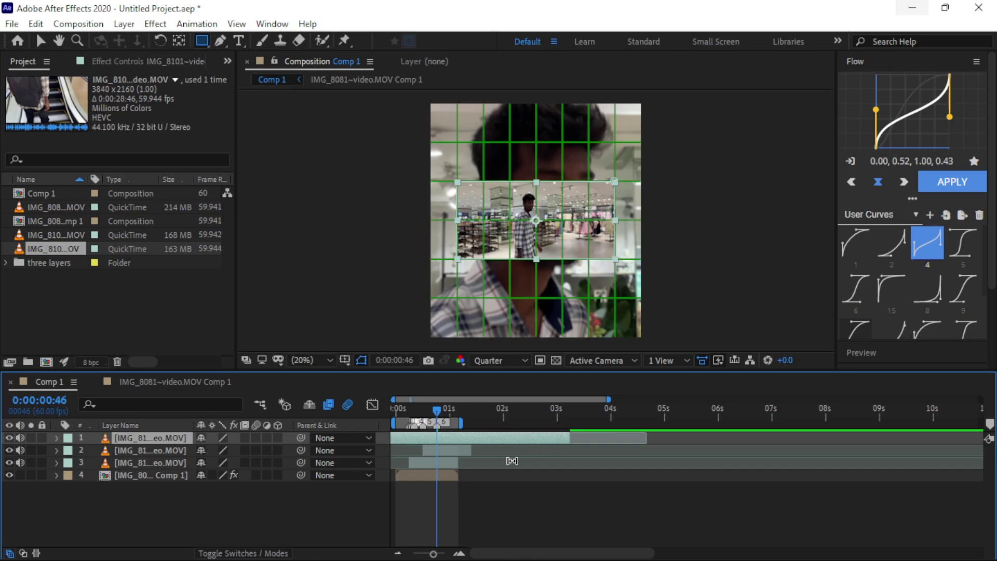
{"action": "left_click", "coordinate": [459, 553]}
{"action": "left_click", "coordinate": [459, 553]}
{"action": "key", "text": "alt+bracketleft"}
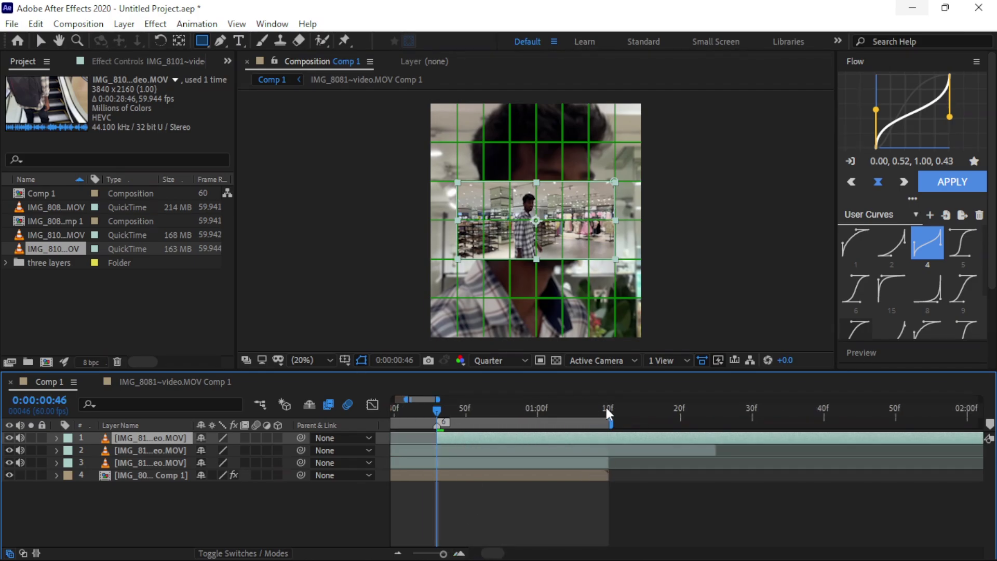
Trim all the inset clips to end at 1:10.
{"action": "left_click", "coordinate": [608, 412]}
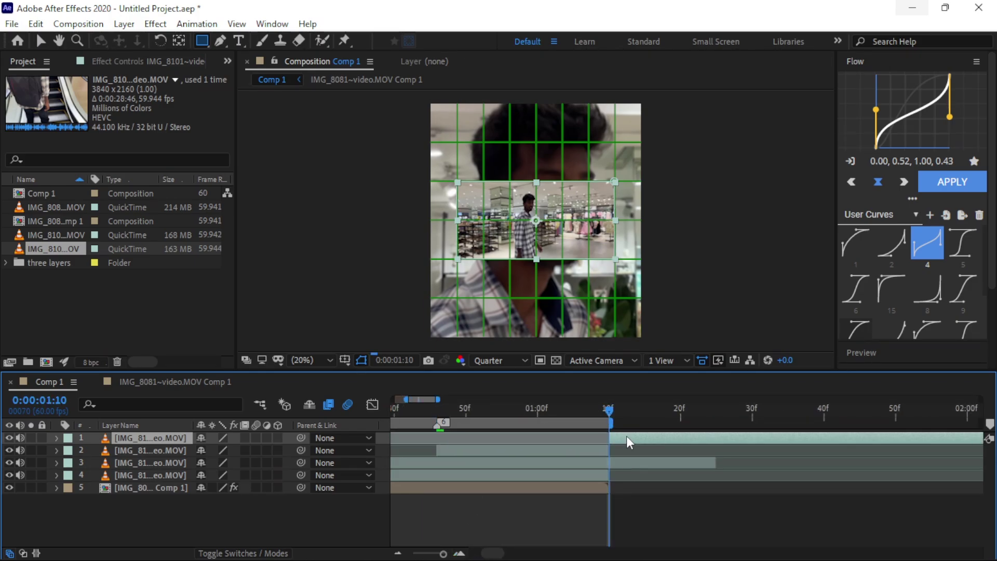
{"action": "left_click", "coordinate": [612, 452]}
{"action": "key", "text": "ctrl+a"}
{"action": "key", "text": "alt+bracketright"}
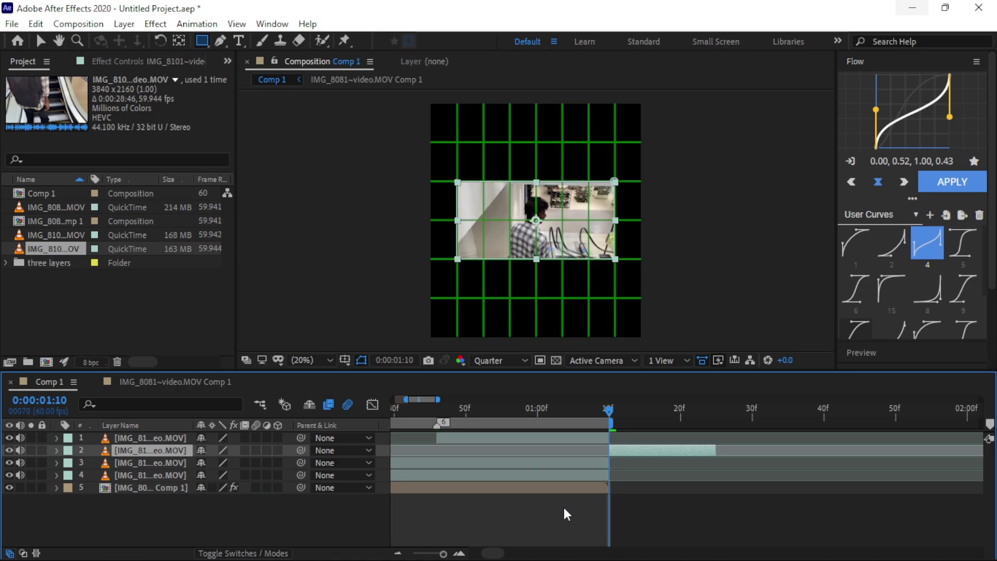
{"action": "left_click", "coordinate": [563, 509]}
{"action": "left_click", "coordinate": [460, 554]}
At frame 15, slip layer 3's footage so an earlier section plays.
{"action": "left_click", "coordinate": [431, 410]}
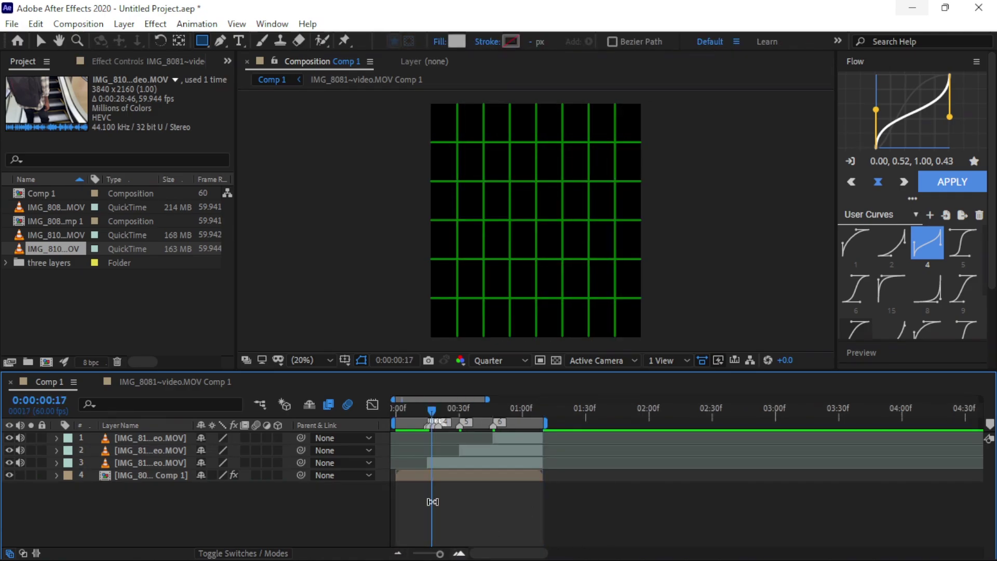
{"action": "left_click", "coordinate": [459, 553]}
{"action": "scroll", "coordinate": [471, 540], "scroll_direction": "left", "scroll_amount": 2}
{"action": "key", "text": "Page_Up"}
{"action": "key", "text": "Page_Up"}
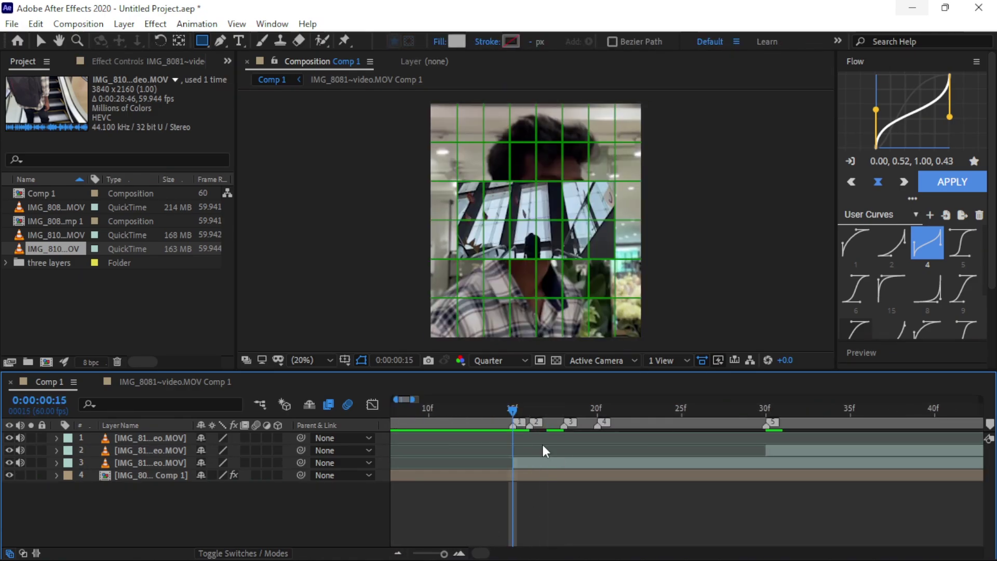
{"action": "left_click", "coordinate": [562, 464]}
{"action": "left_click_drag", "start_coordinate": [662, 464], "coordinate": [554, 466]}
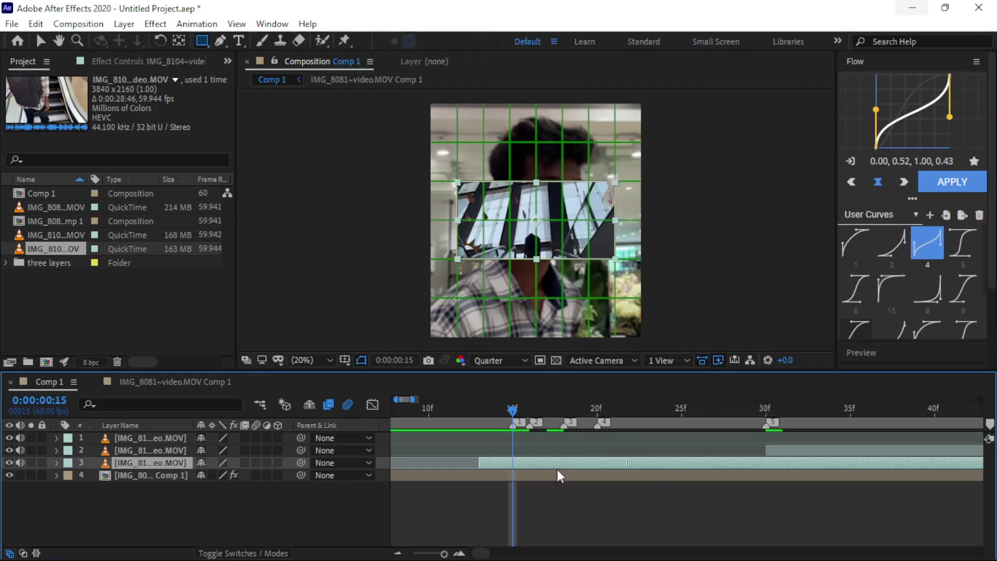
{"action": "left_click_drag", "start_coordinate": [634, 462], "coordinate": [587, 469]}
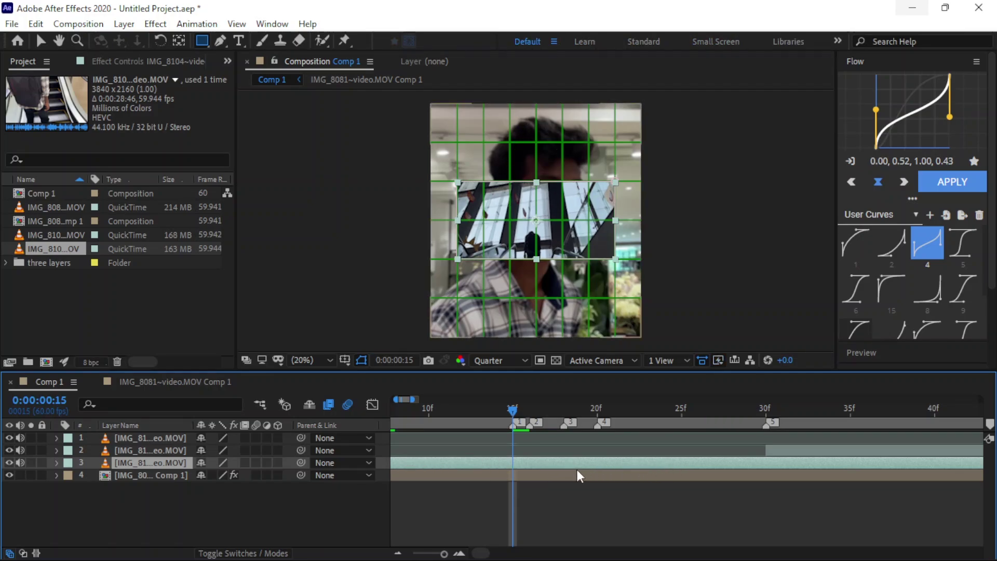
{"action": "left_click_drag", "start_coordinate": [685, 474], "coordinate": [626, 466]}
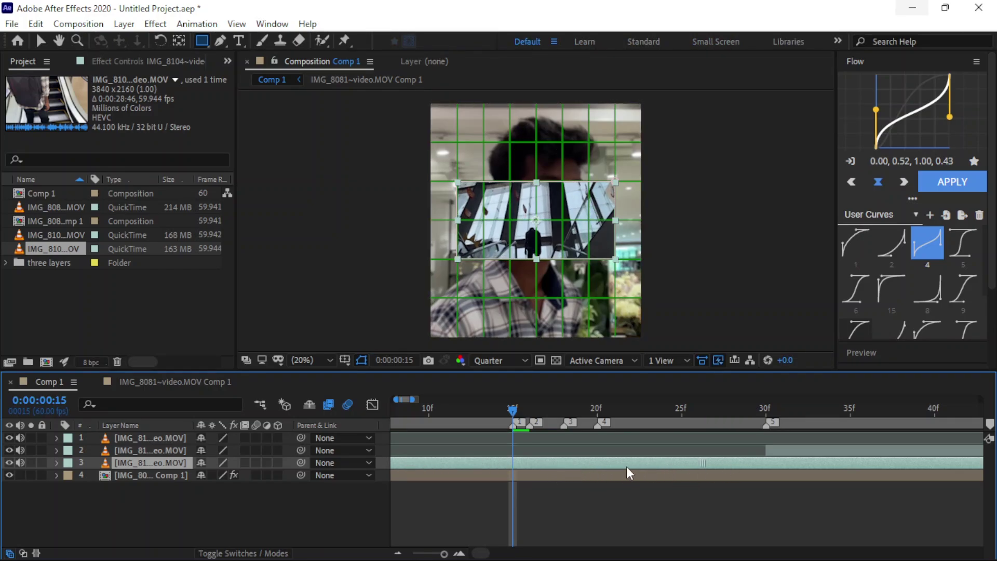
{"action": "mouse_move", "coordinate": [793, 466]}
{"action": "left_mouse_down"}
{"action": "mouse_move", "coordinate": [693, 468]}
{"action": "mouse_move", "coordinate": [707, 468]}
{"action": "left_mouse_up"}
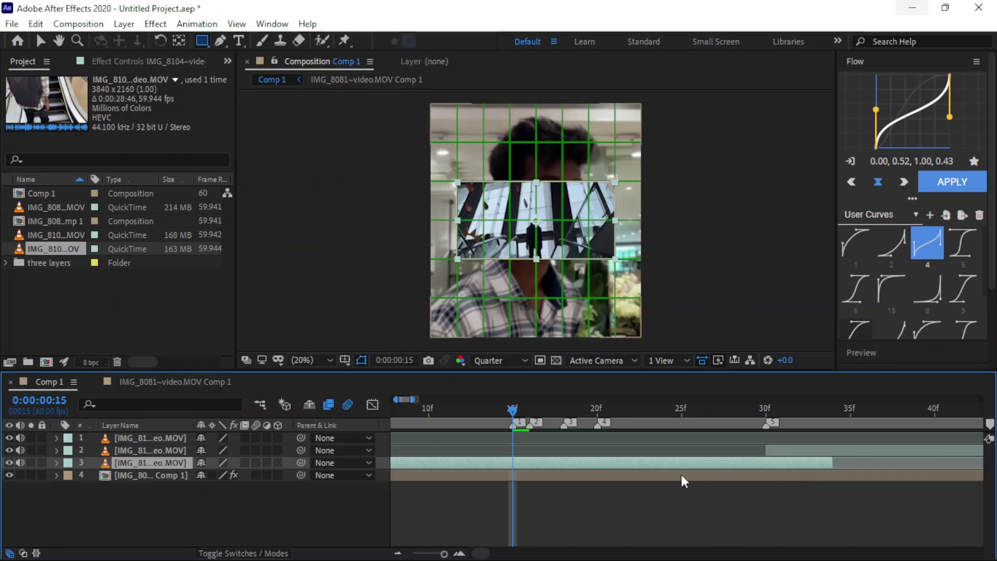
Extend layer 3's out point to the comp end at 1:10, checking at 1:02.
{"action": "scroll", "coordinate": [680, 480], "scroll_direction": "right", "scroll_amount": 5}
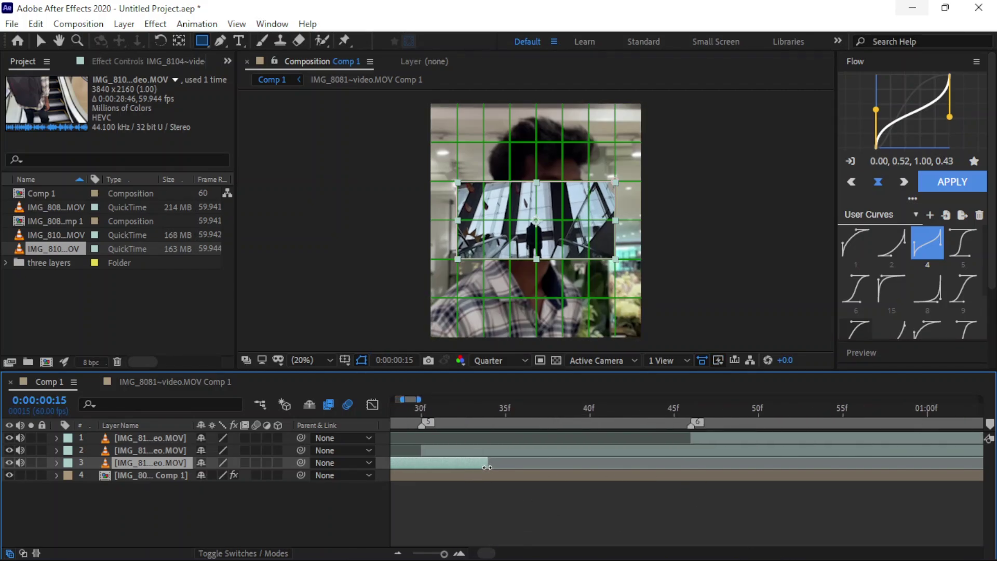
{"action": "left_click_drag", "start_coordinate": [536, 467], "coordinate": [912, 469]}
{"action": "scroll", "coordinate": [858, 535], "scroll_direction": "right", "scroll_amount": 5}
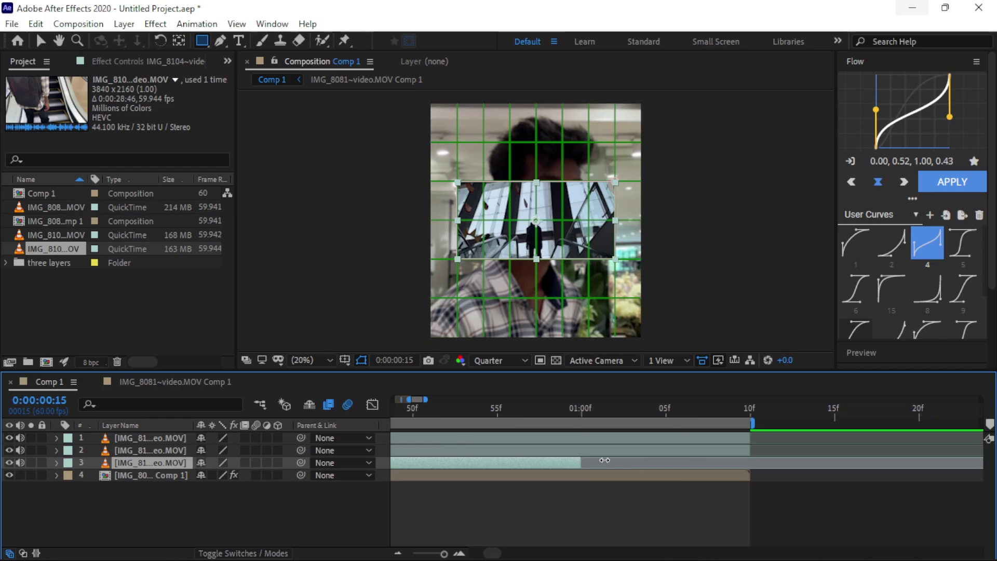
{"action": "left_click_drag", "start_coordinate": [580, 462], "coordinate": [746, 469]}
{"action": "scroll", "coordinate": [746, 469], "scroll_direction": "left", "scroll_amount": 3}
{"action": "left_click", "coordinate": [730, 410]}
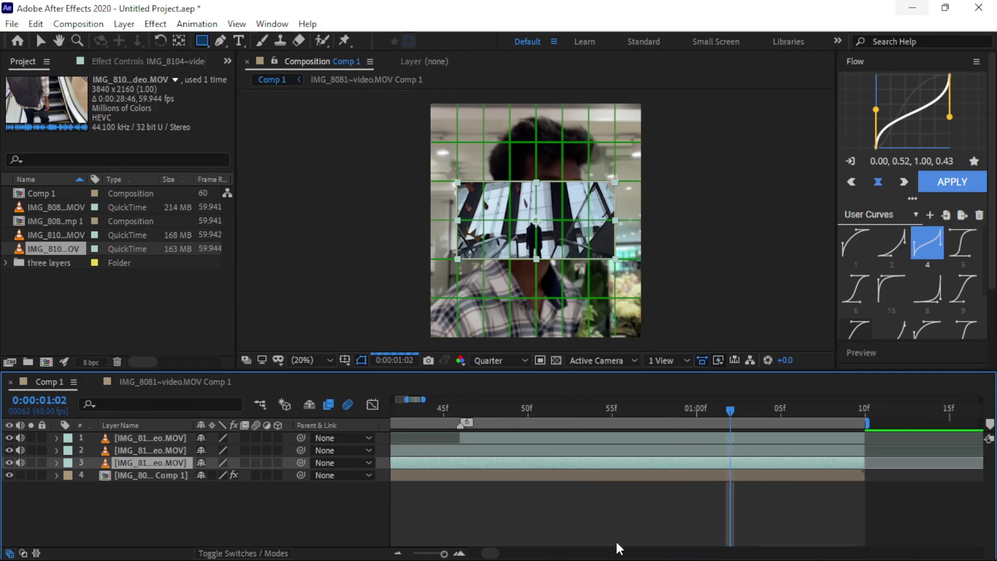
{"action": "scroll", "coordinate": [648, 553], "scroll_direction": "left", "scroll_amount": 5}
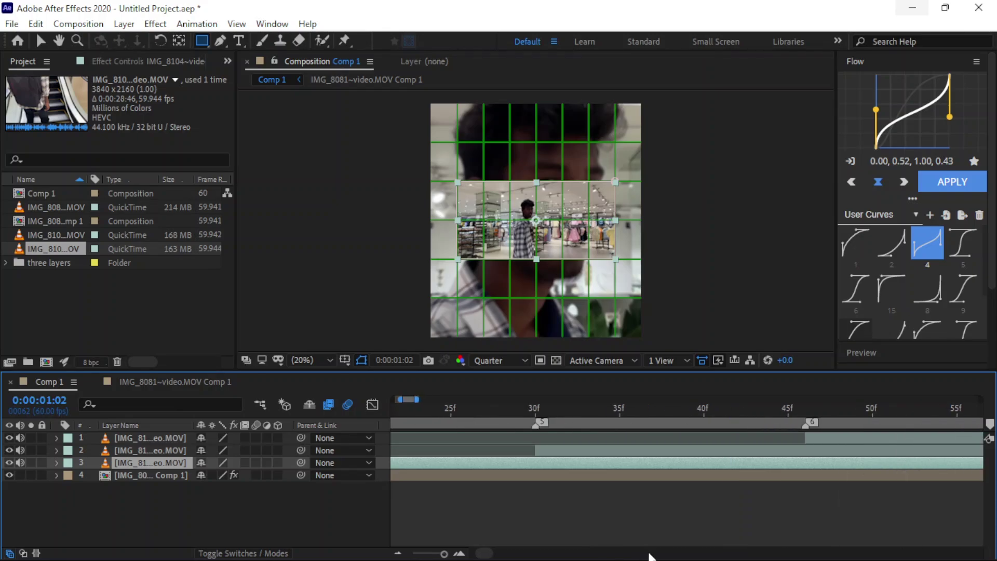
{"action": "scroll", "coordinate": [598, 545], "scroll_direction": "left", "scroll_amount": 5}
{"action": "left_click", "coordinate": [568, 410]}
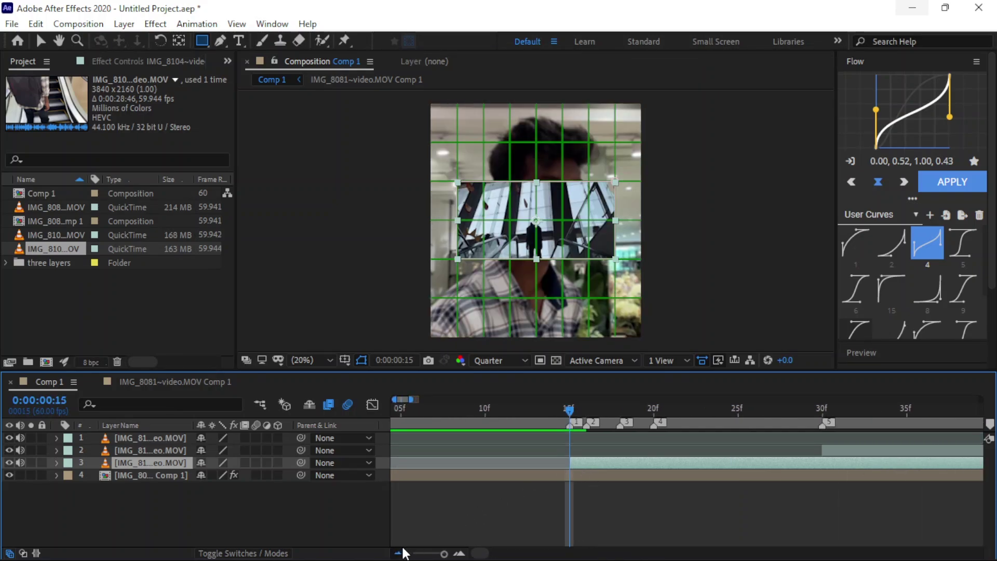
{"action": "left_click", "coordinate": [398, 553]}
{"action": "left_click", "coordinate": [509, 501]}
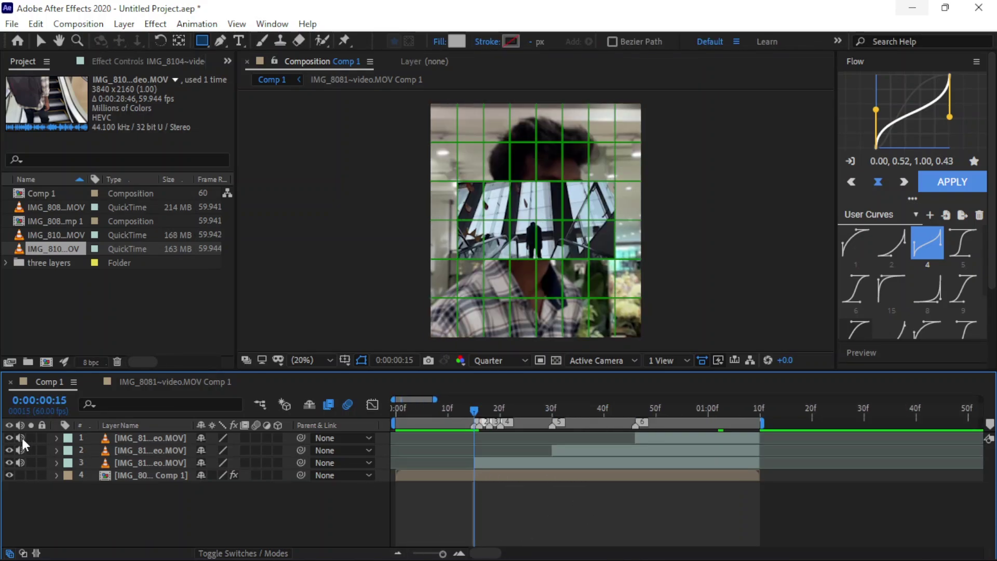
Mute audio on layers 1–3 and shrink layer 3 to 25% scale.
{"action": "left_click_drag", "start_coordinate": [20, 438], "coordinate": [20, 462]}
{"action": "left_click", "coordinate": [496, 464]}
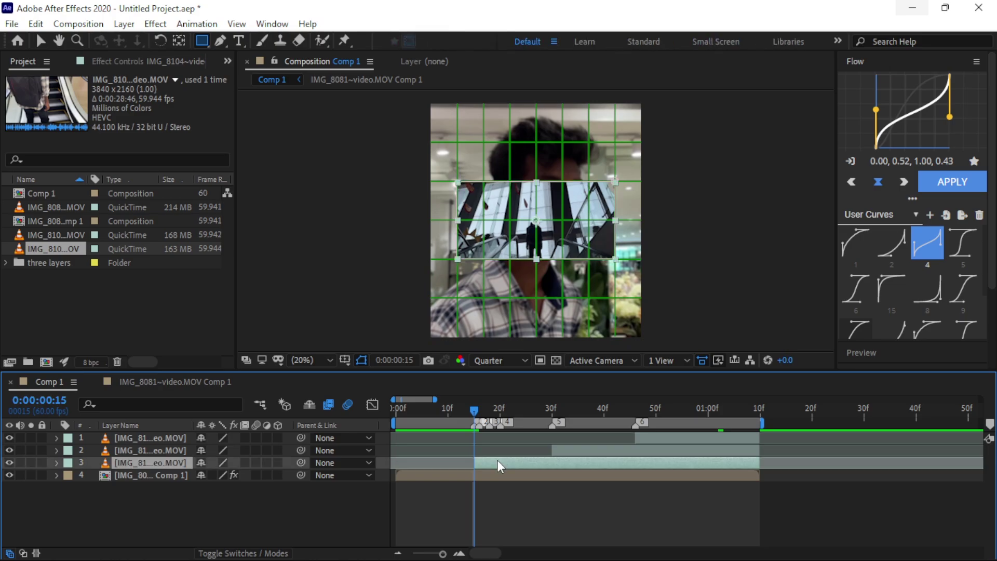
{"action": "scroll", "coordinate": [83, 487], "scroll_direction": "down", "scroll_amount": 1}
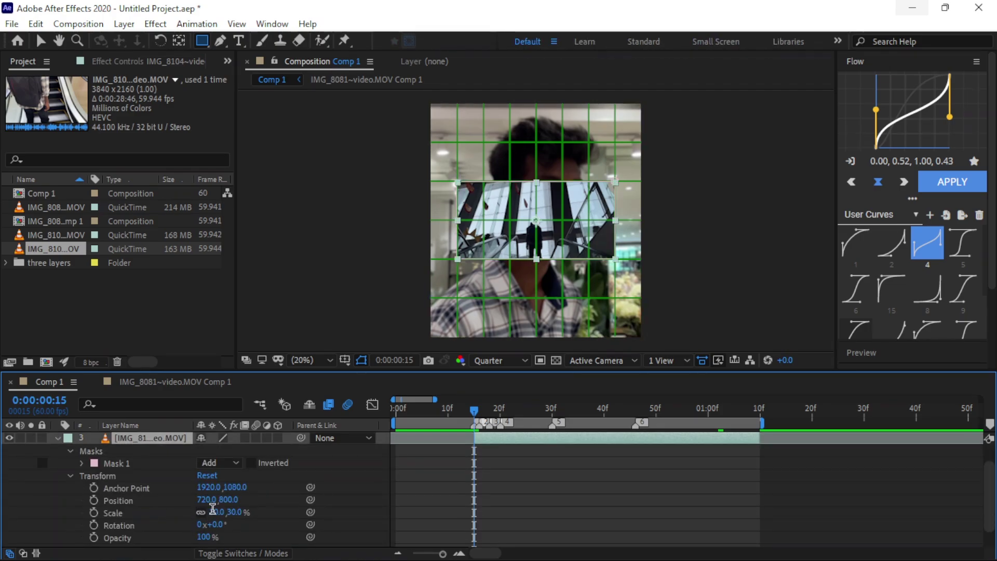
{"action": "left_click", "coordinate": [214, 512]}
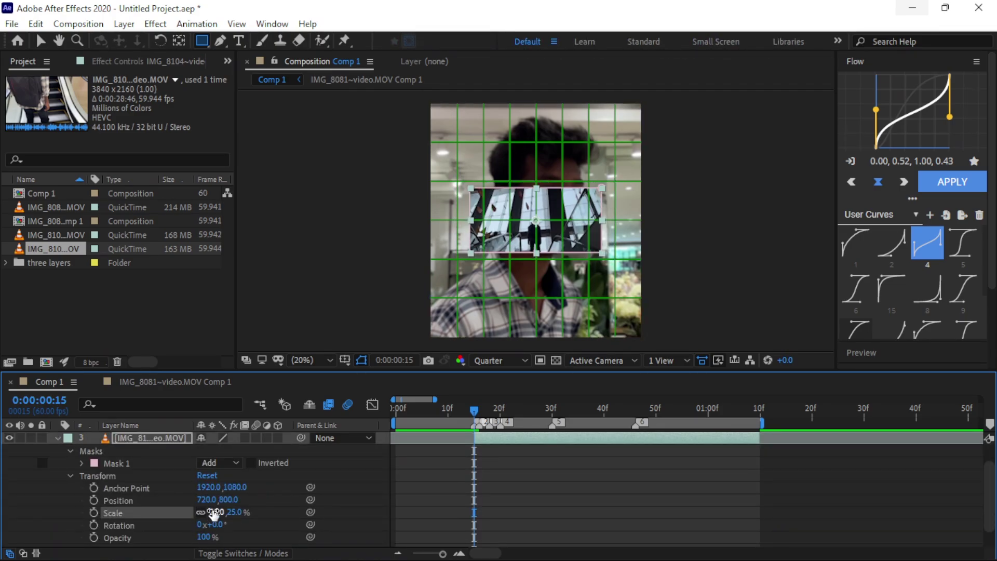
{"action": "left_click", "coordinate": [56, 437]}
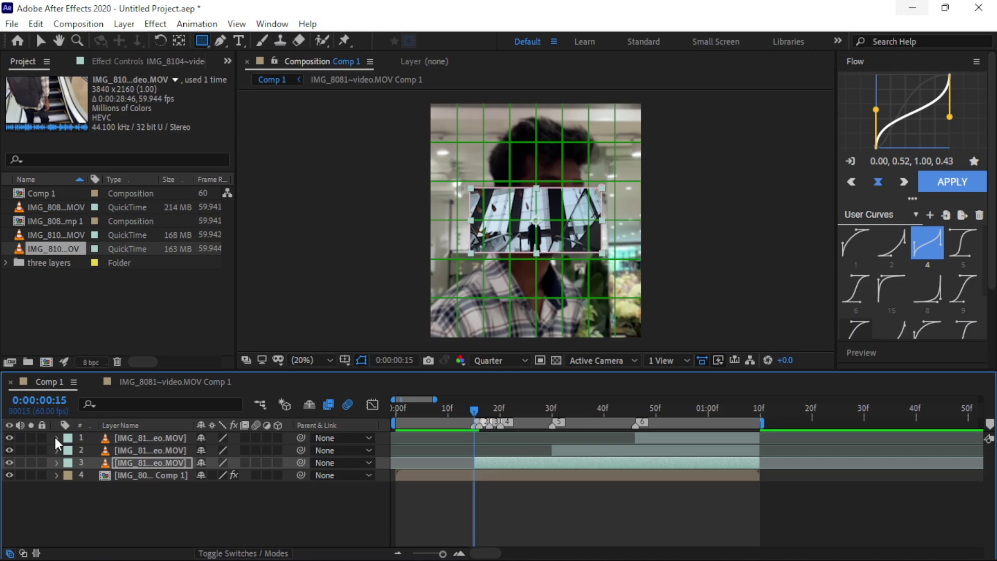
At frame 30, move the layer 2 inset up and set its scale to 22%.
{"action": "left_click", "coordinate": [554, 411]}
{"action": "left_click", "coordinate": [573, 450]}
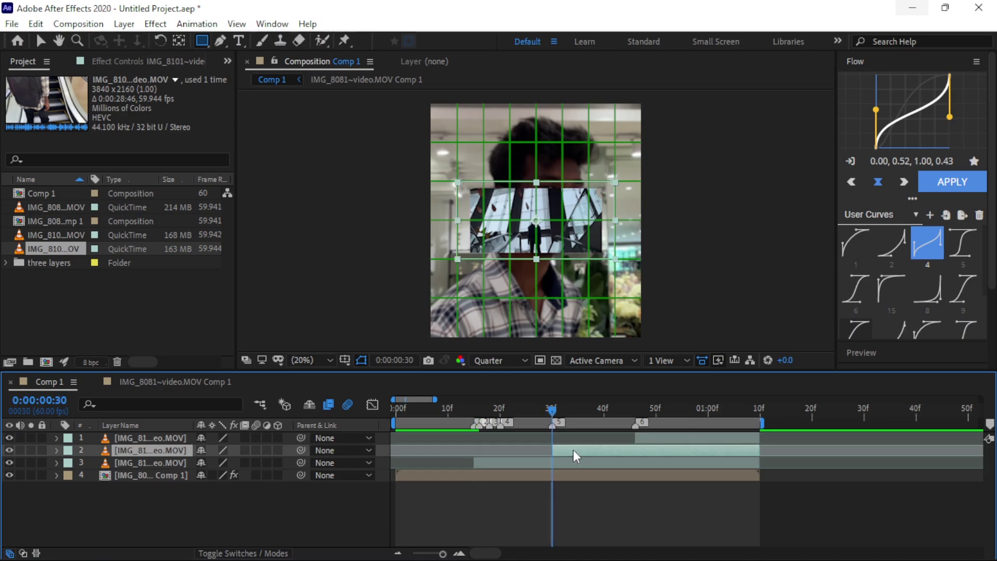
{"action": "left_click", "coordinate": [55, 449]}
{"action": "left_click_drag", "start_coordinate": [228, 499], "coordinate": [215, 518]}
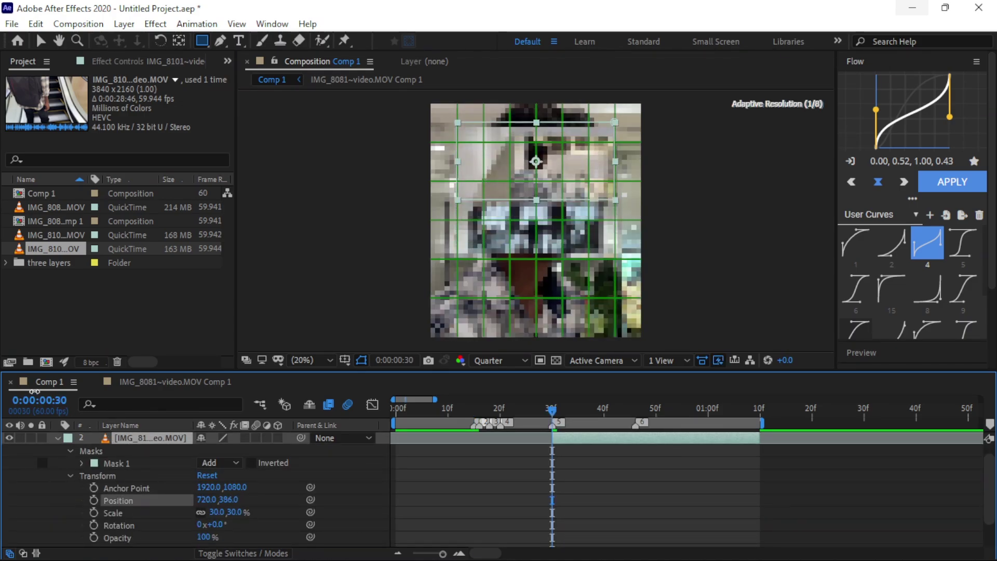
{"action": "left_click", "coordinate": [214, 513]}
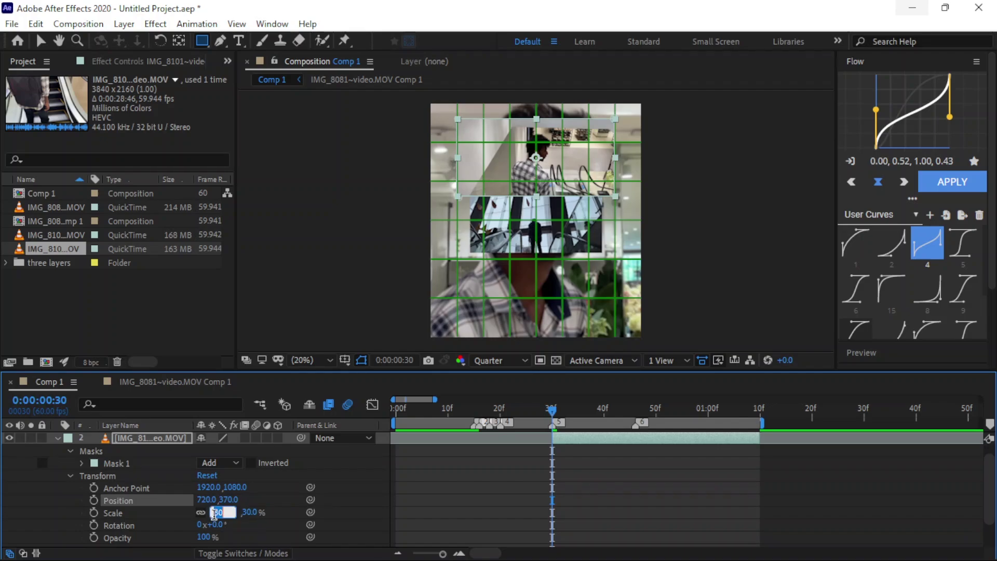
{"action": "type", "text": "22"}
{"action": "key", "text": "Return"}
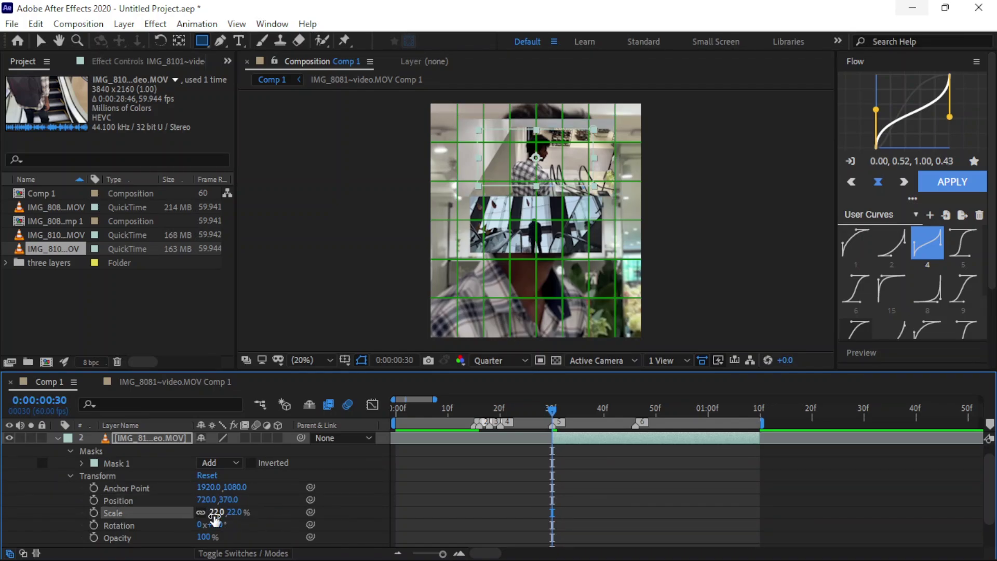
{"action": "left_click", "coordinate": [57, 437]}
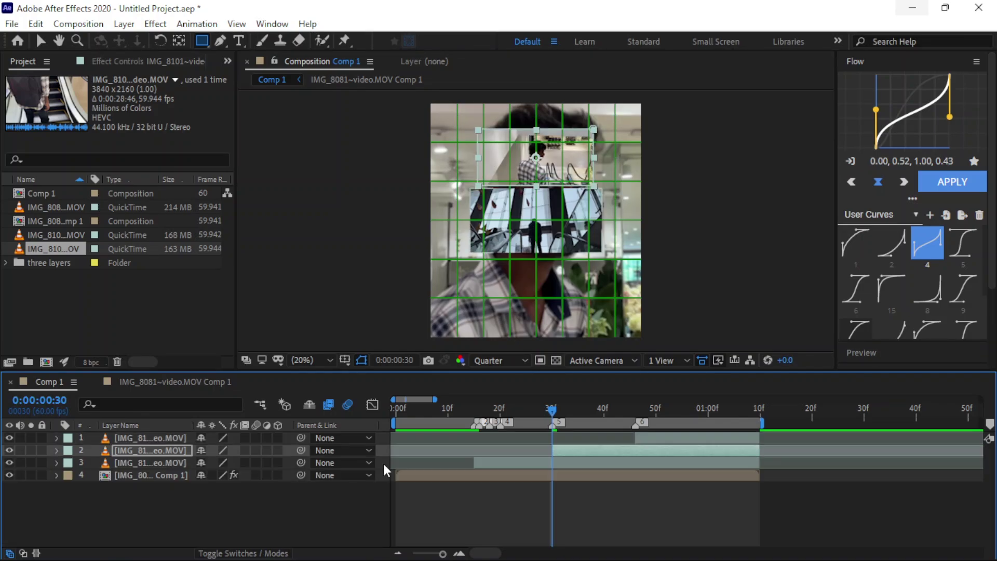
Move that inset to layer 3, nudge it down, and scale it to 20%.
{"action": "left_click_drag", "start_coordinate": [148, 452], "coordinate": [148, 464]}
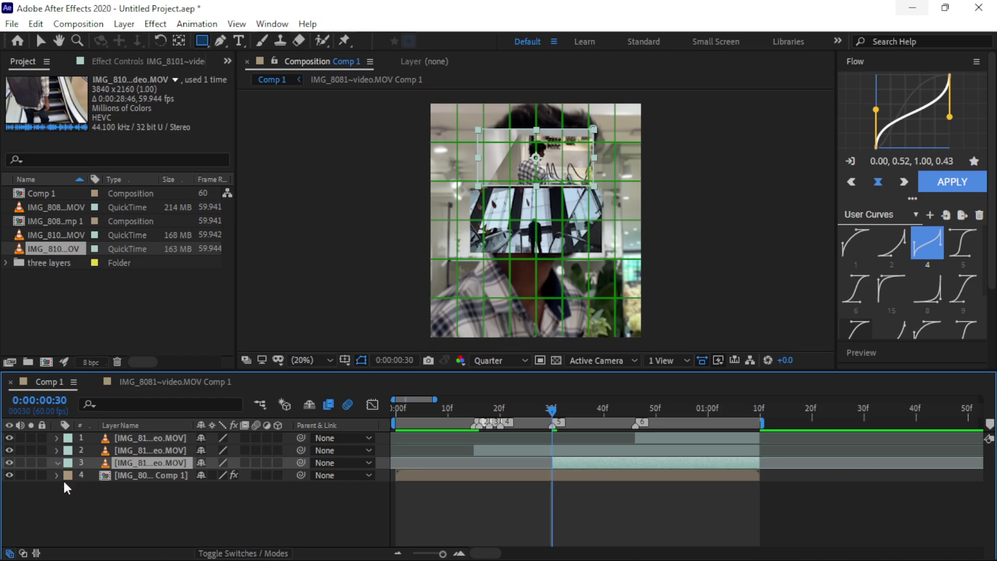
{"action": "left_click", "coordinate": [57, 462]}
{"action": "scroll", "coordinate": [62, 467], "scroll_direction": "down", "scroll_amount": 1}
{"action": "key", "text": "Down"}
{"action": "key", "text": "Down"}
{"action": "key", "text": "Down"}
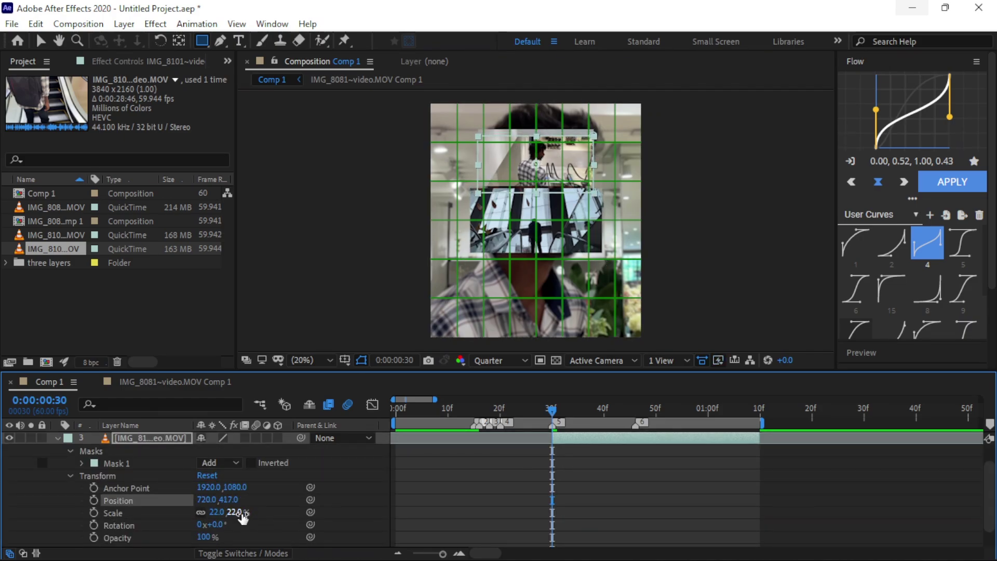
{"action": "left_click", "coordinate": [214, 512]}
{"action": "key", "text": "Return"}
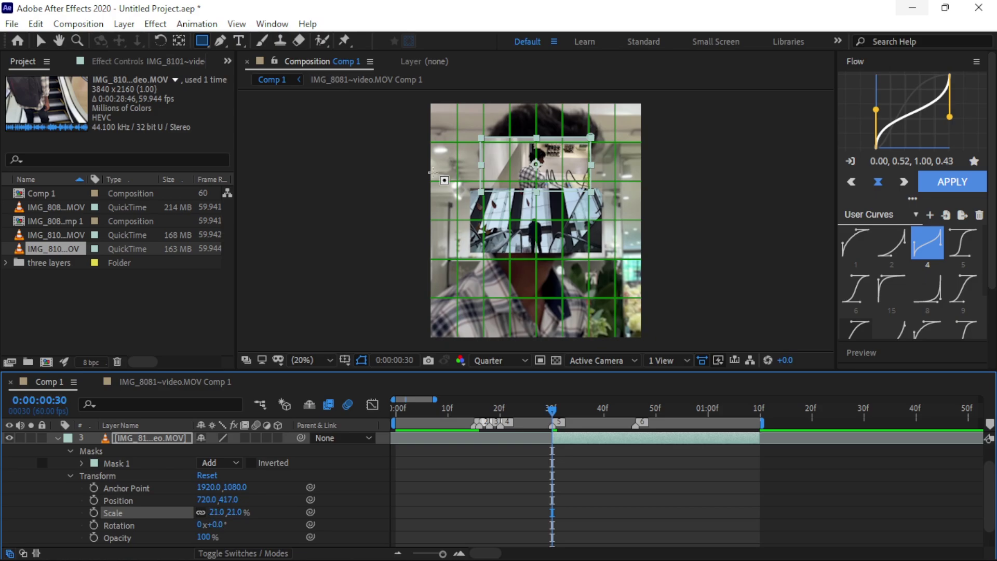
{"action": "scroll", "coordinate": [395, 195], "scroll_direction": "up", "scroll_amount": 2}
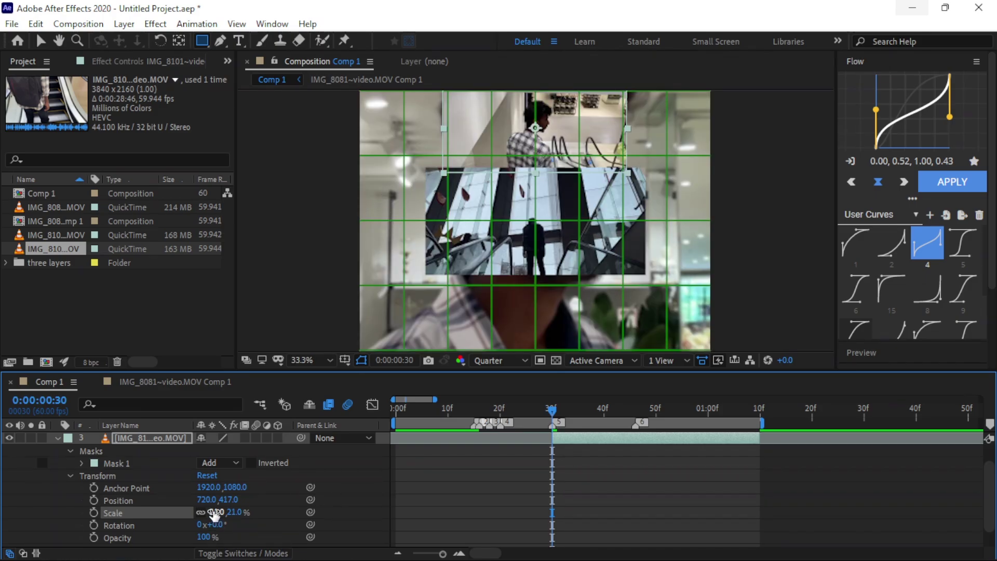
{"action": "left_click_drag", "start_coordinate": [214, 512], "coordinate": [210, 513]}
{"action": "scroll", "coordinate": [337, 294], "scroll_direction": "up", "scroll_amount": 3}
{"action": "scroll", "coordinate": [336, 293], "scroll_direction": "down", "scroll_amount": 4}
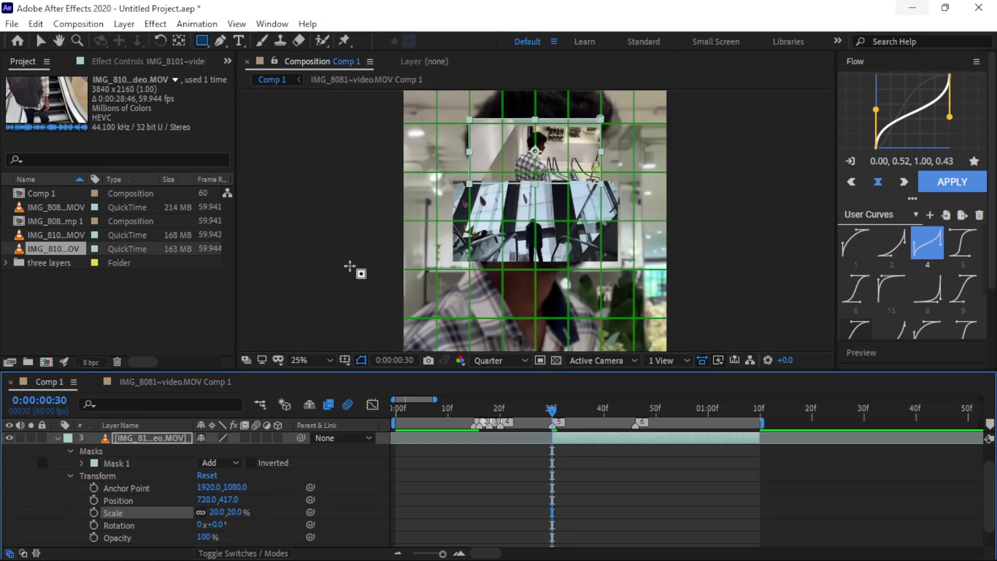
At frame 46, move the top-layer inset down to Position 720, 1272.
{"action": "key", "text": "u"}
{"action": "left_click", "coordinate": [635, 410]}
{"action": "left_click", "coordinate": [653, 442]}
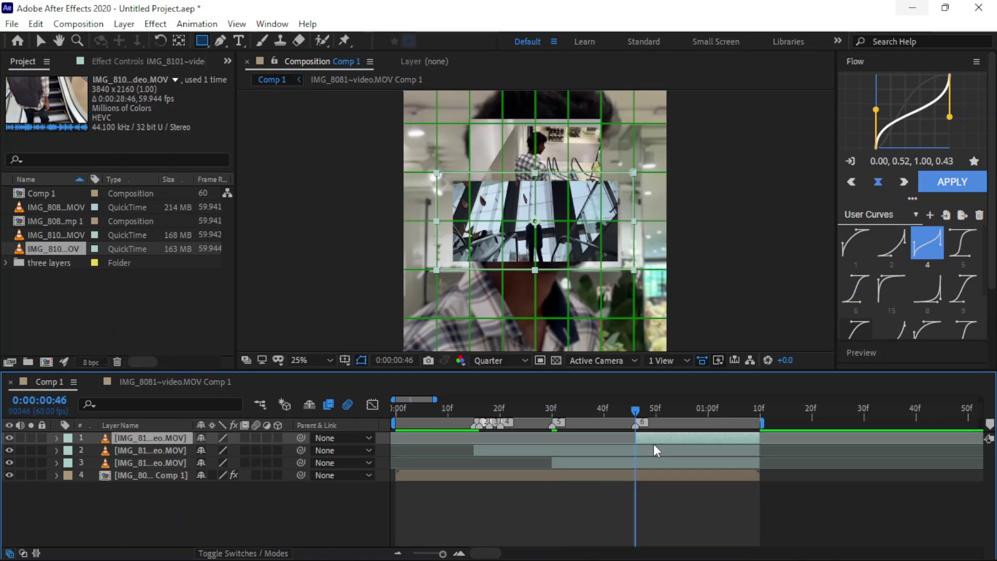
{"action": "scroll", "coordinate": [492, 308], "scroll_direction": "down", "scroll_amount": 1}
{"action": "left_click", "coordinate": [57, 437]}
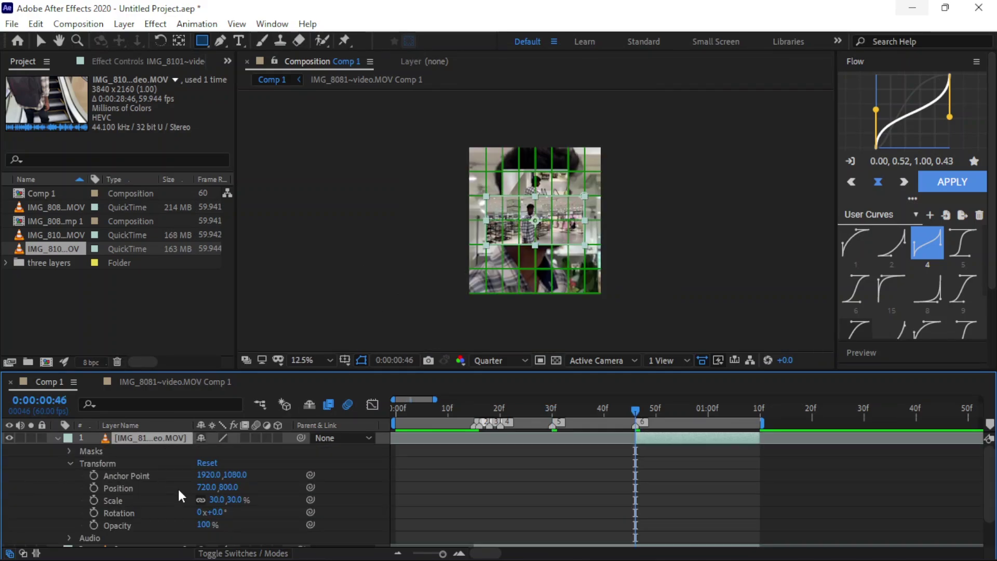
{"action": "left_click", "coordinate": [119, 488]}
{"action": "left_click_drag", "start_coordinate": [284, 507], "coordinate": [563, 505]}
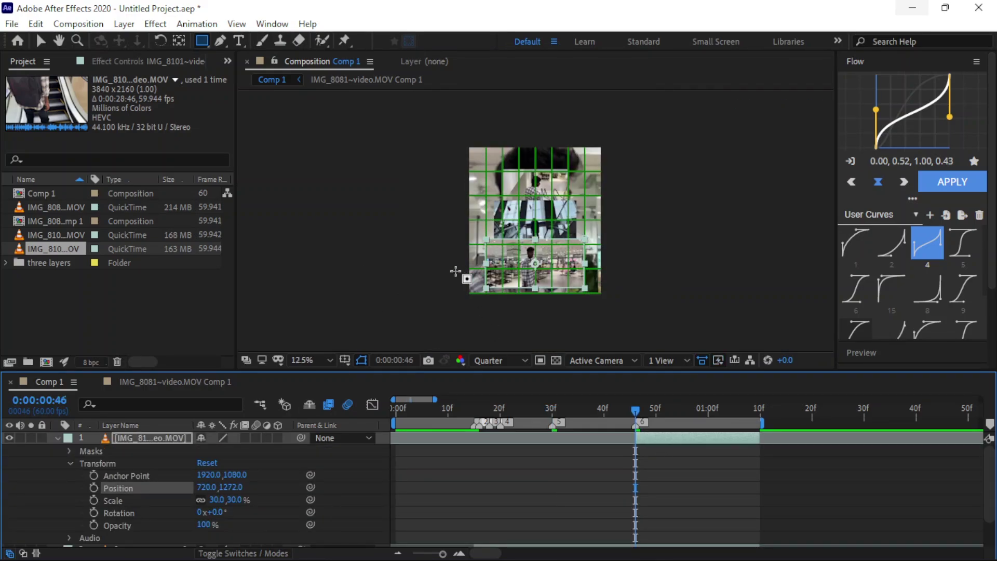
Scale the top-layer inset to 28% and set the viewer zoom to Fit.
{"action": "scroll", "coordinate": [426, 259], "scroll_direction": "up", "scroll_amount": 1}
{"action": "scroll", "coordinate": [372, 265], "scroll_direction": "down", "scroll_amount": 1}
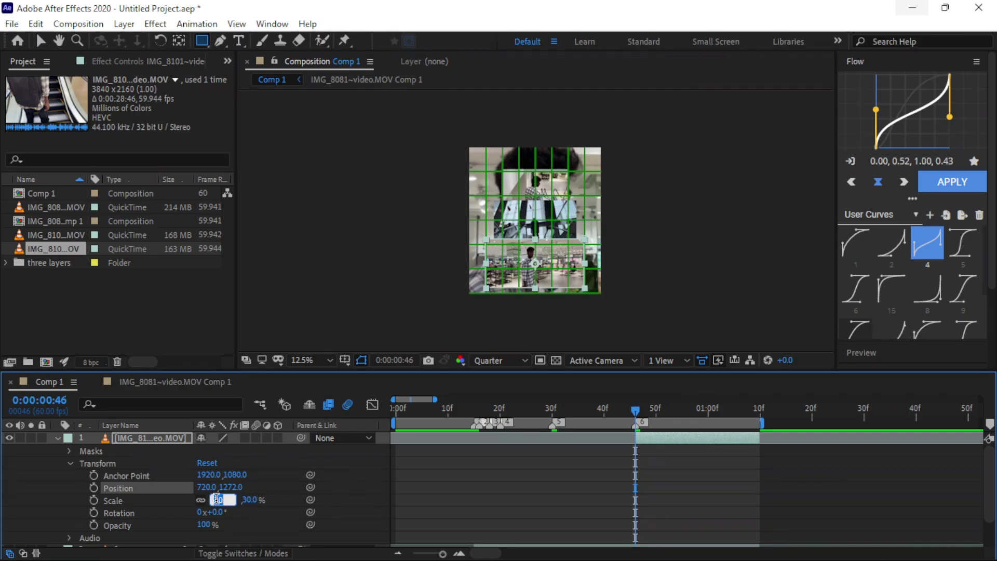
{"action": "left_click_drag", "start_coordinate": [218, 499], "coordinate": [217, 503]}
{"action": "scroll", "coordinate": [366, 332], "scroll_direction": "up", "scroll_amount": 1}
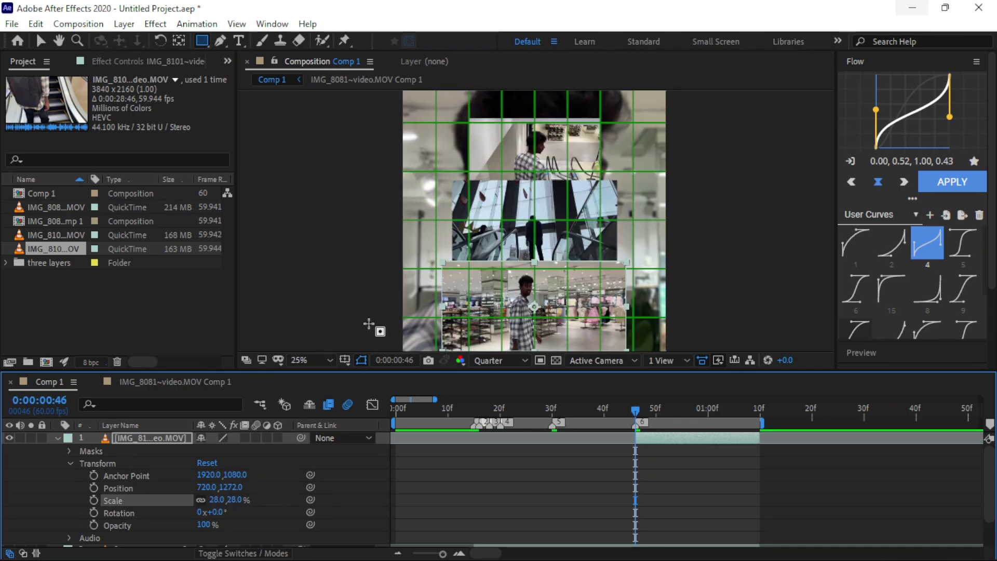
{"action": "left_click", "coordinate": [309, 360]}
{"action": "left_click", "coordinate": [312, 102]}
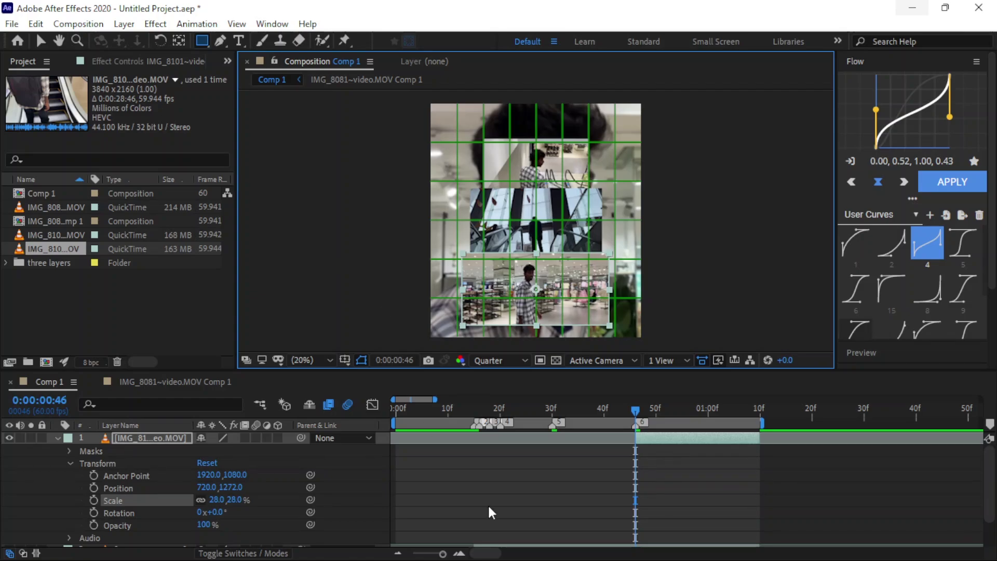
Set the middle inset layer's scale to 24%.
{"action": "left_click", "coordinate": [489, 482]}
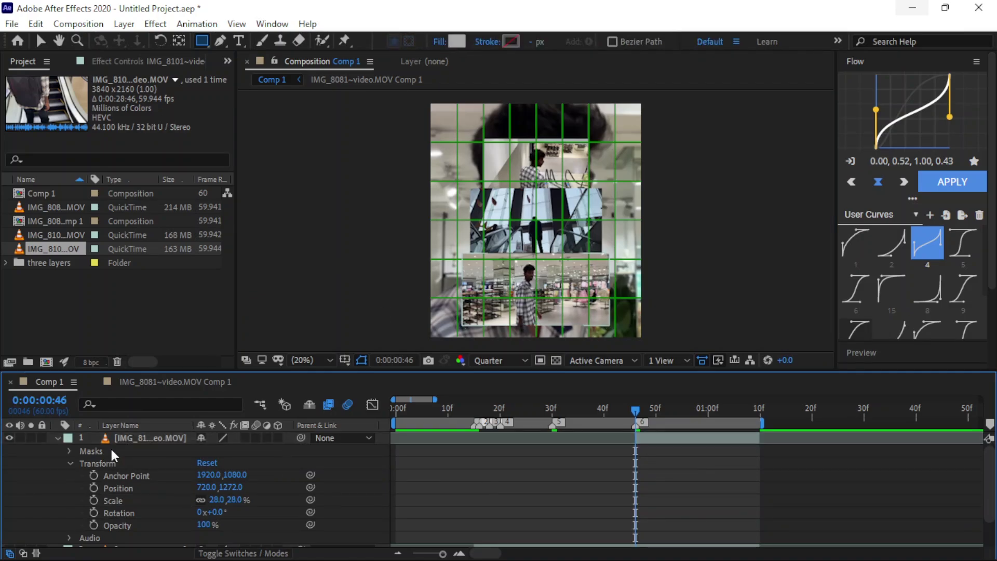
{"action": "key", "text": "ctrl+grave"}
{"action": "left_click", "coordinate": [130, 438]}
{"action": "left_click", "coordinate": [156, 462], "text": "shift"}
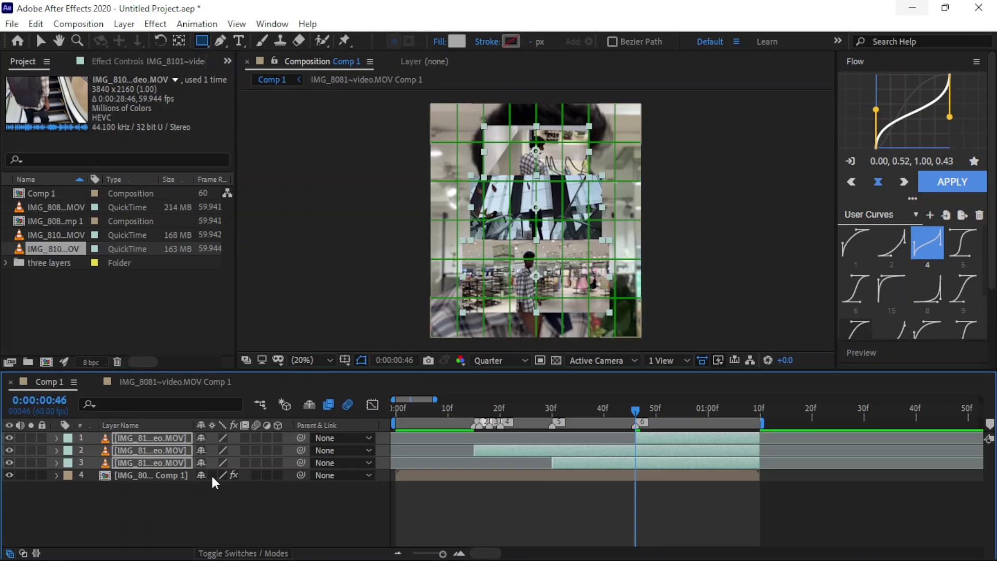
{"action": "left_click", "coordinate": [299, 518]}
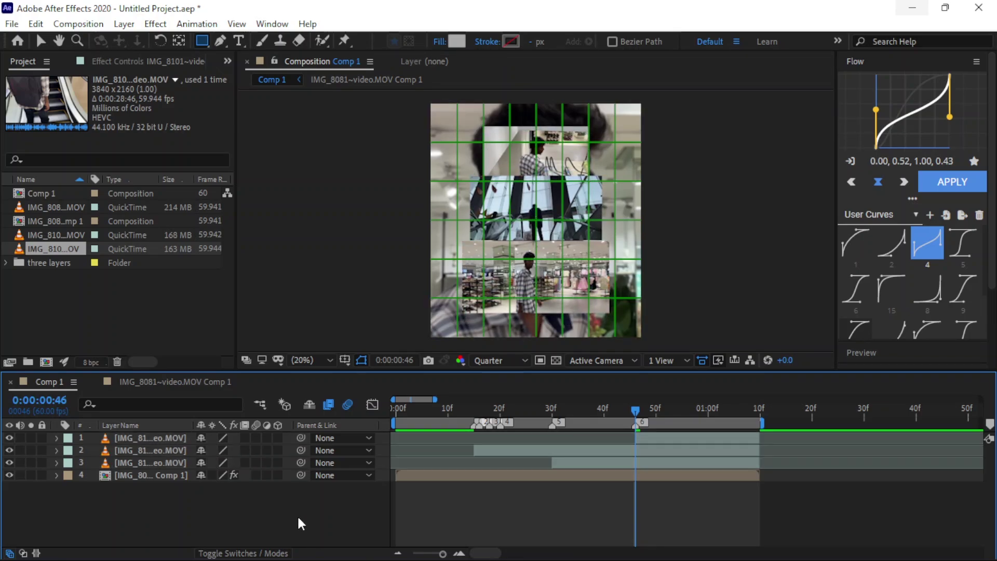
{"action": "left_click", "coordinate": [544, 452]}
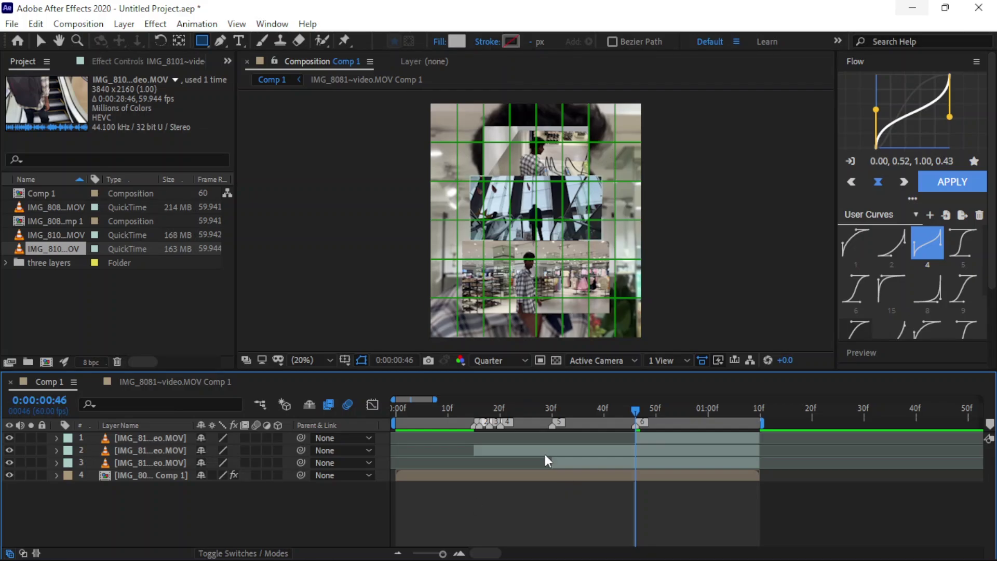
{"action": "left_click", "coordinate": [56, 450]}
{"action": "left_click", "coordinate": [216, 513]}
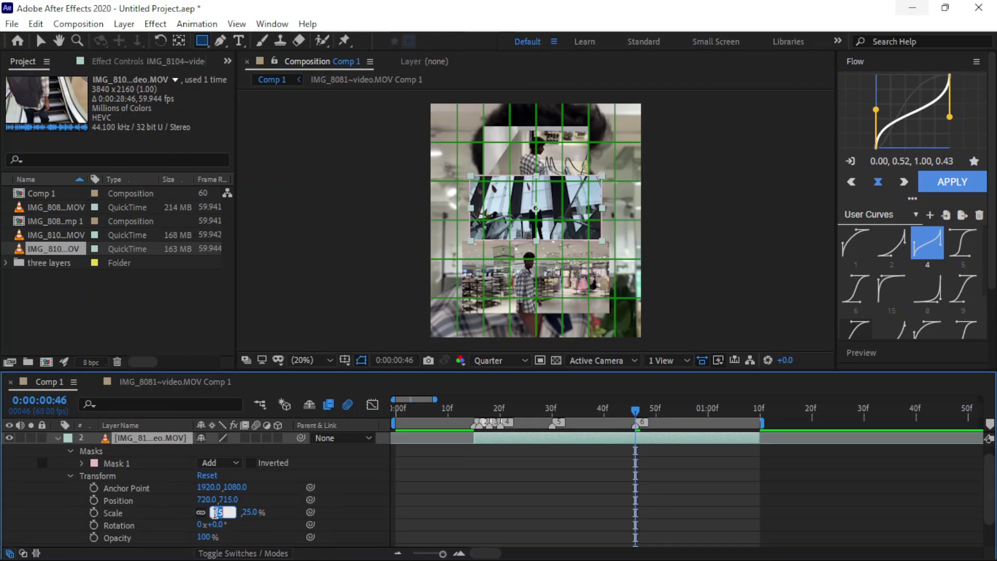
{"action": "key", "text": "Return"}
{"action": "scroll", "coordinate": [574, 471], "scroll_direction": "up", "scroll_amount": 1}
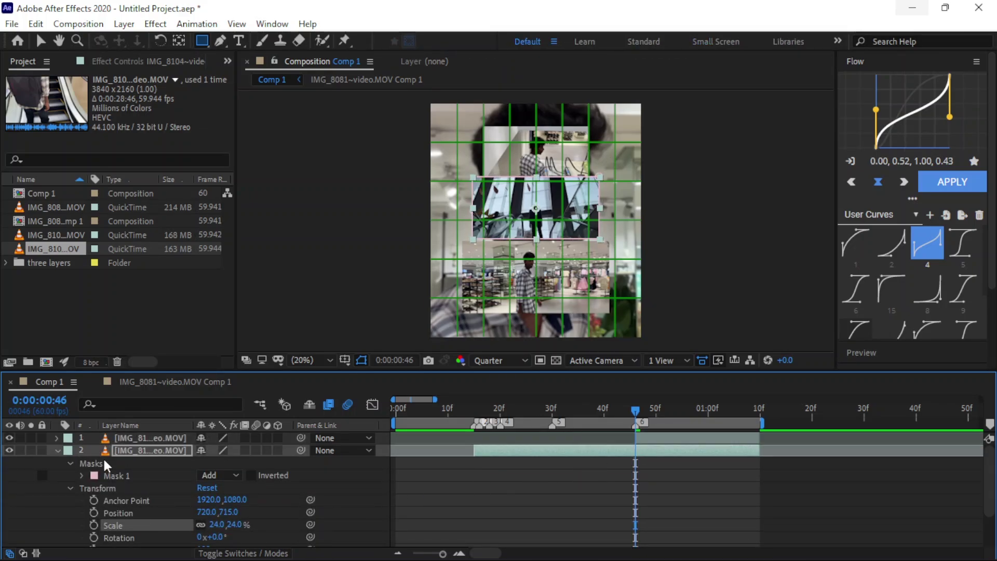
{"action": "left_click", "coordinate": [56, 450]}
Scale the third inset layer to 18% and nudge it down two steps.
{"action": "left_click", "coordinate": [81, 463]}
{"action": "left_click", "coordinate": [56, 463]}
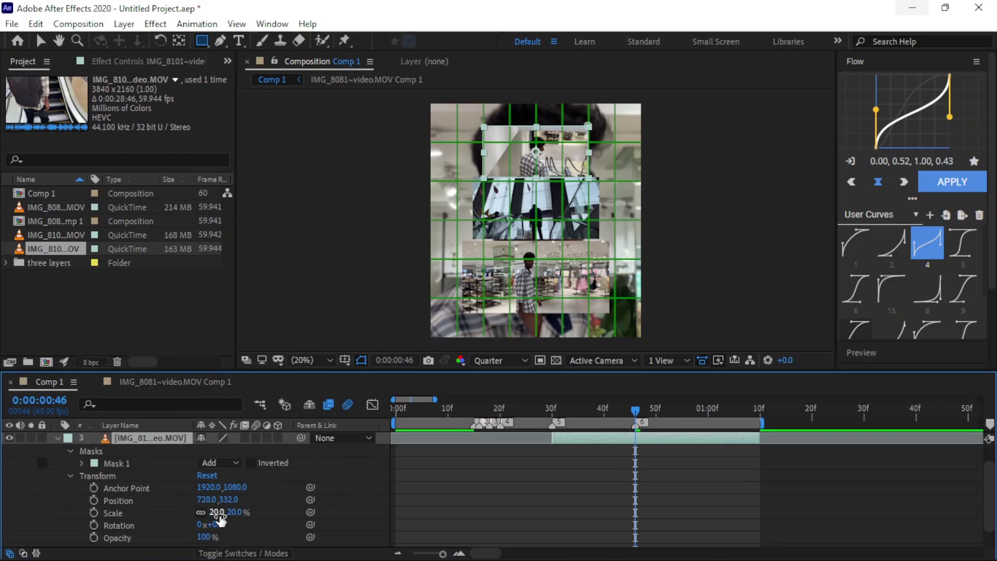
{"action": "left_click", "coordinate": [218, 513]}
{"action": "type", "text": "18"}
{"action": "key", "text": "Return"}
{"action": "left_click", "coordinate": [493, 499]}
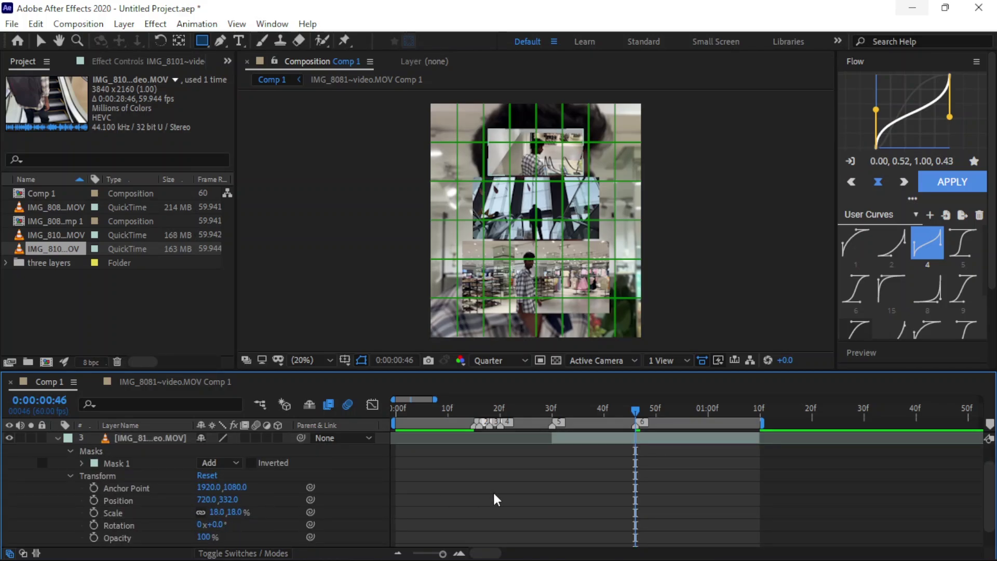
{"action": "left_click", "coordinate": [613, 443]}
{"action": "key", "text": "Down"}
{"action": "key", "text": "Down"}
{"action": "key", "text": "Down"}
{"action": "key", "text": "Down"}
{"action": "key", "text": "Down"}
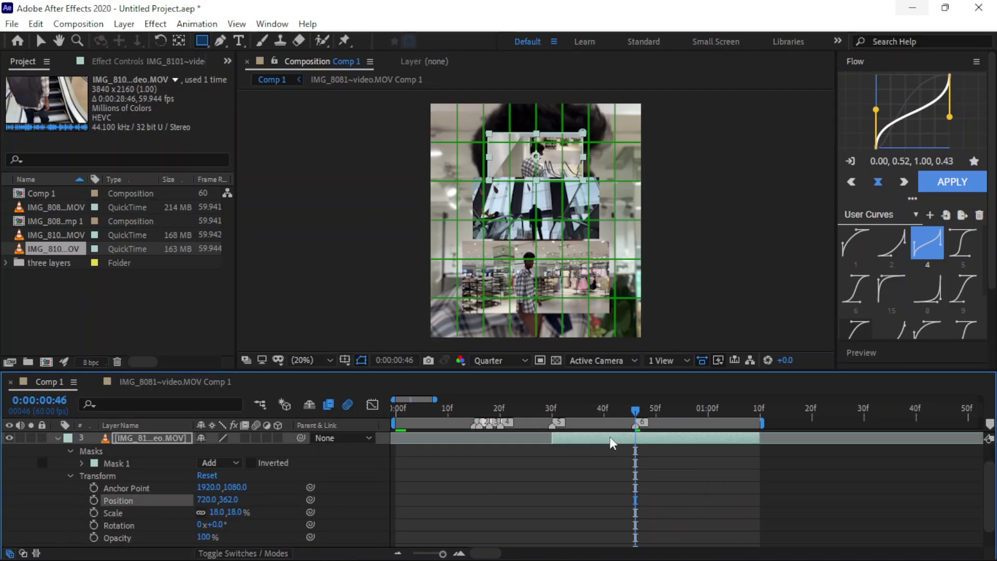
{"action": "key", "text": "Down"}
{"action": "key", "text": "Down"}
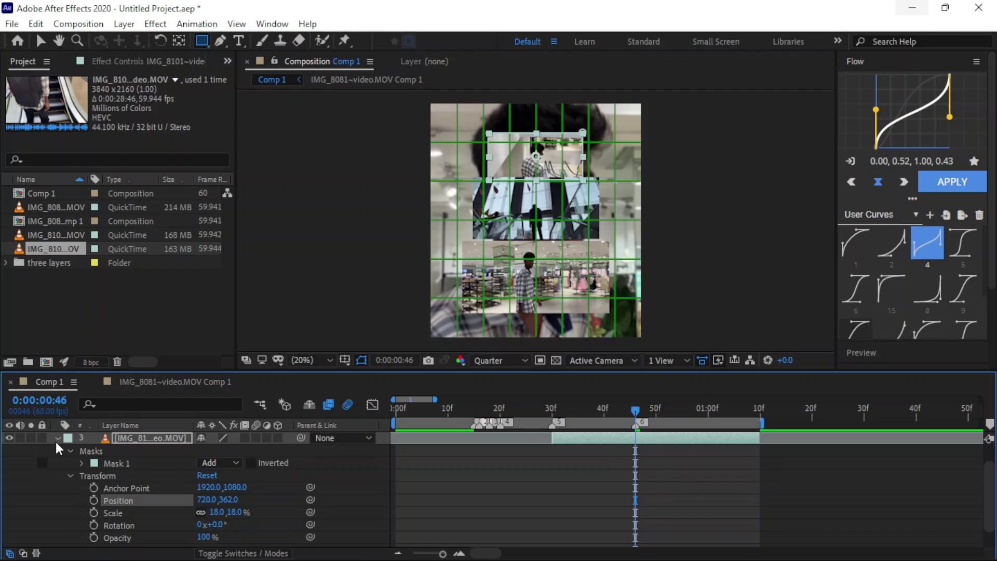
{"action": "left_click", "coordinate": [57, 438]}
Try 25% on the frame-46 inset, then undo back to 28% at Position 720, 1157.
{"action": "left_click", "coordinate": [652, 437]}
{"action": "left_click", "coordinate": [57, 438]}
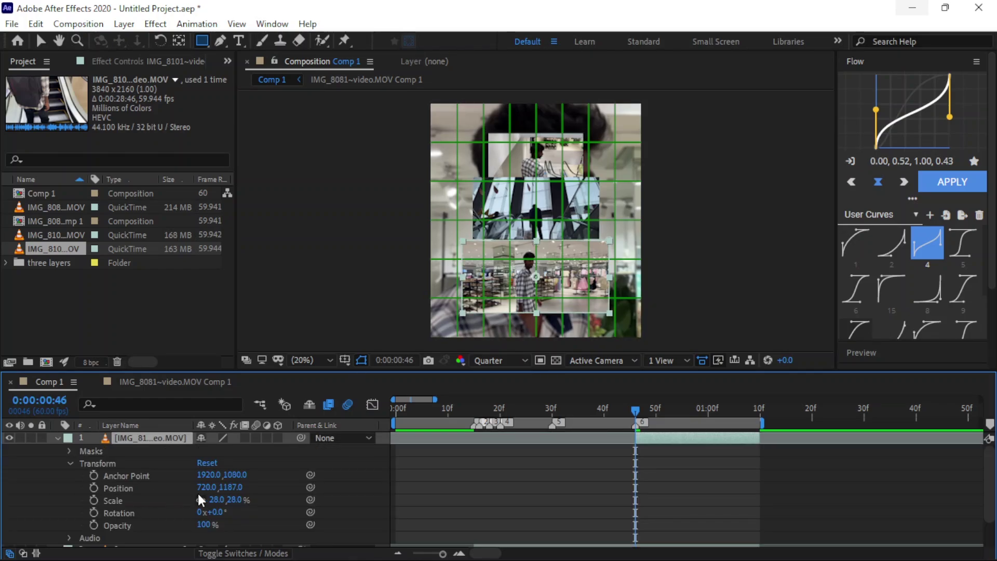
{"action": "left_click", "coordinate": [214, 499]}
{"action": "type", "text": "25"}
{"action": "key", "text": "Return"}
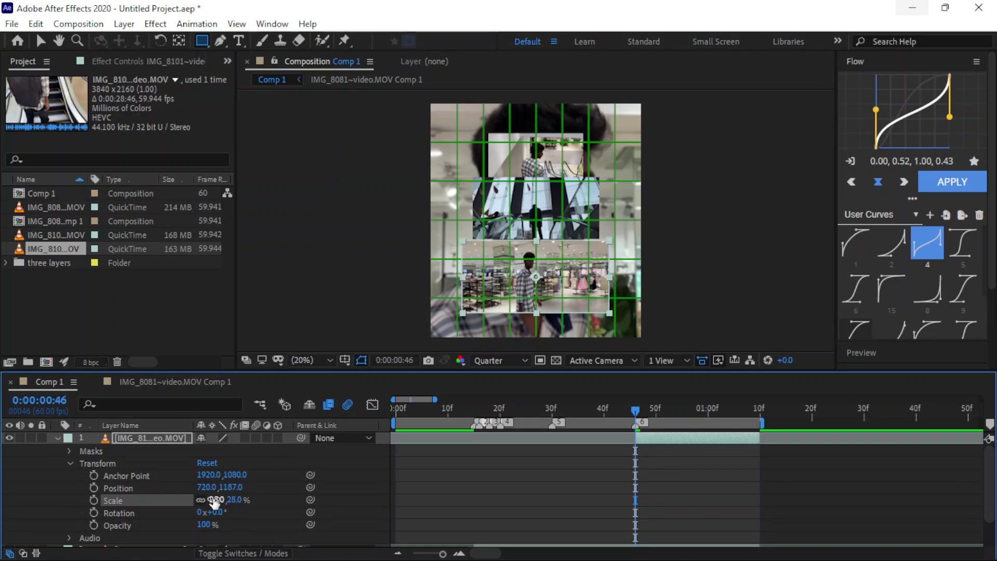
{"action": "key", "text": "ctrl+z"}
{"action": "key", "text": "ctrl+z"}
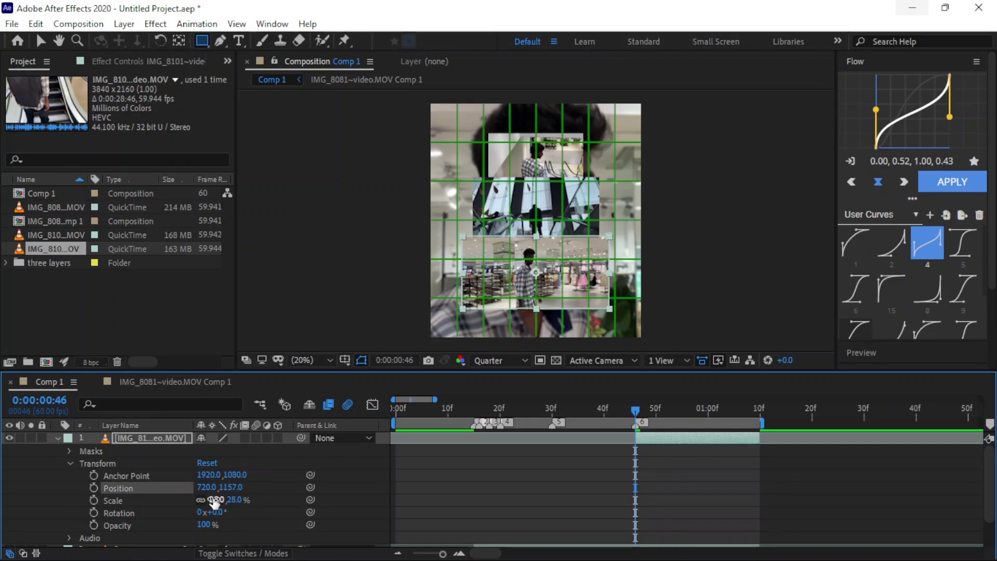
{"action": "key", "text": "ctrl+z"}
At frame 15, pre-compose the middle and third inset clip layers.
{"action": "left_click", "coordinate": [58, 438]}
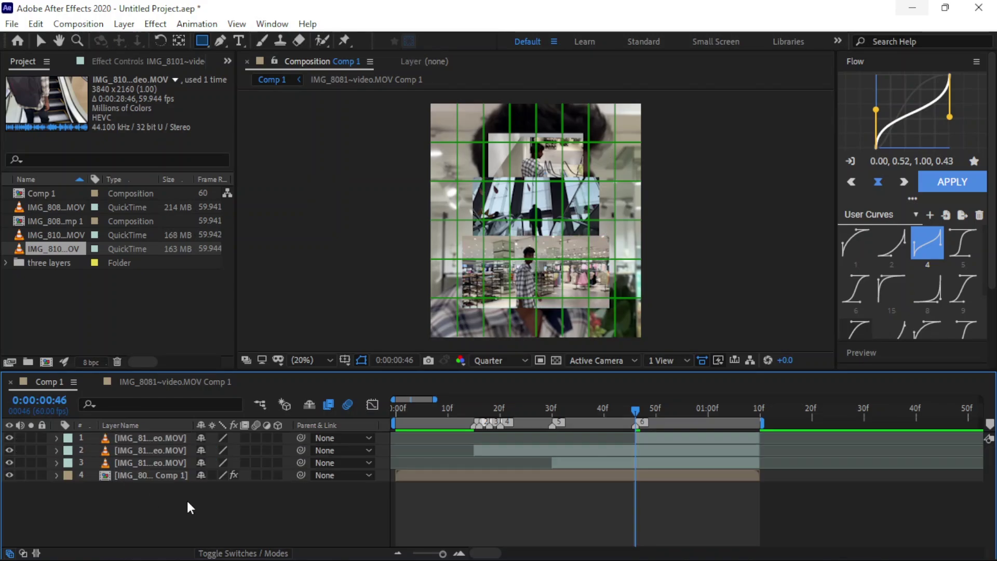
{"action": "left_click", "coordinate": [187, 500]}
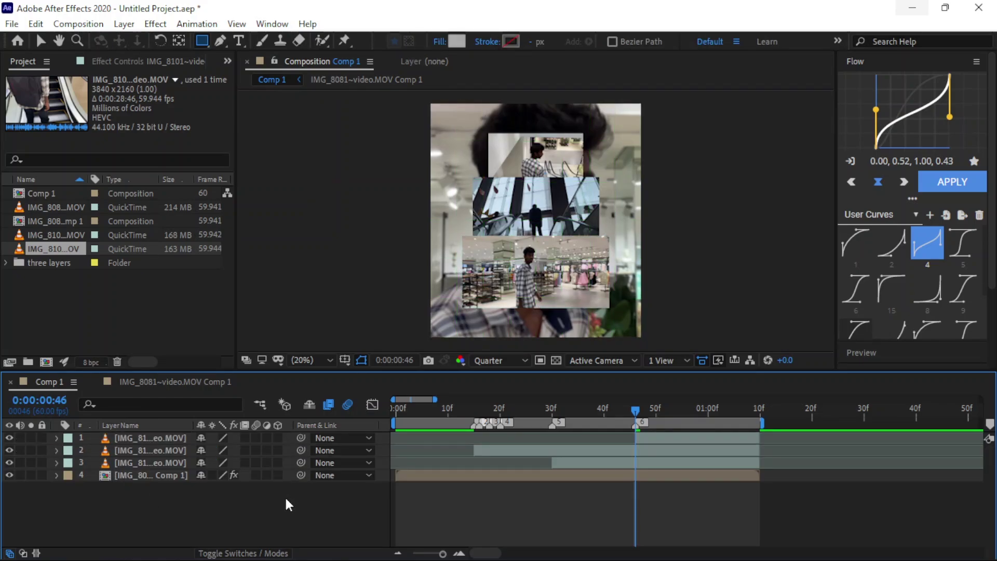
{"action": "left_click", "coordinate": [474, 410]}
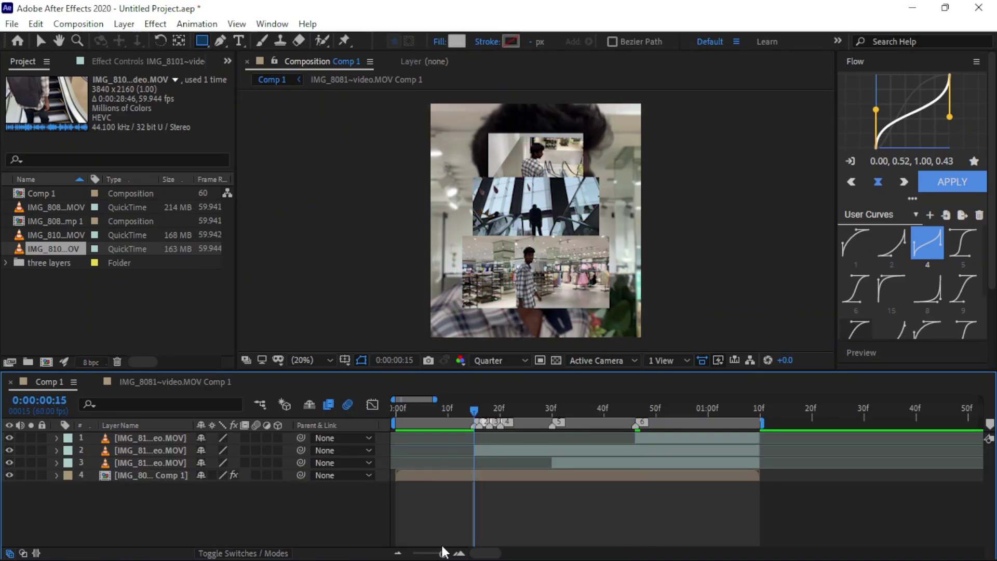
{"action": "left_click", "coordinate": [491, 450]}
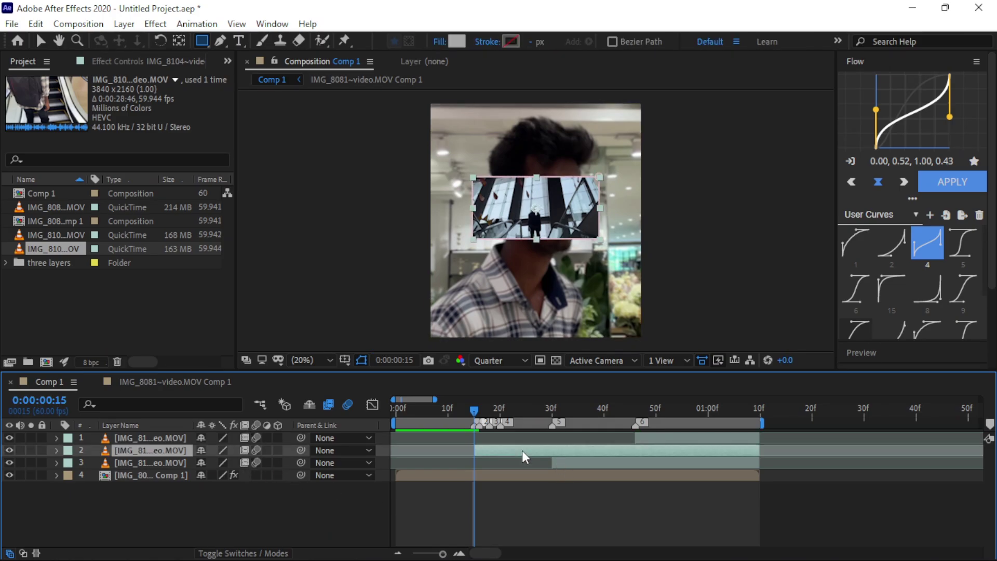
{"action": "key", "text": "ctrl+shift+c"}
{"action": "left_click", "coordinate": [513, 381]}
{"action": "left_click", "coordinate": [567, 462]}
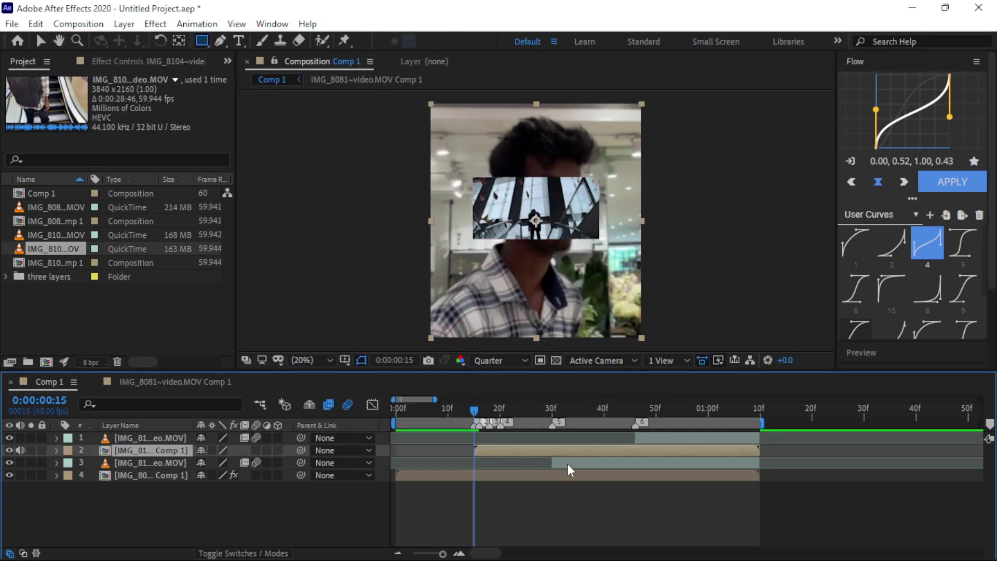
{"action": "key", "text": "ctrl+shift+c"}
{"action": "key", "text": "Return"}
Pre-compose the top inset clip layer and reselect the middle inset comp.
{"action": "left_click", "coordinate": [651, 435]}
{"action": "key", "text": "ctrl+shift+c"}
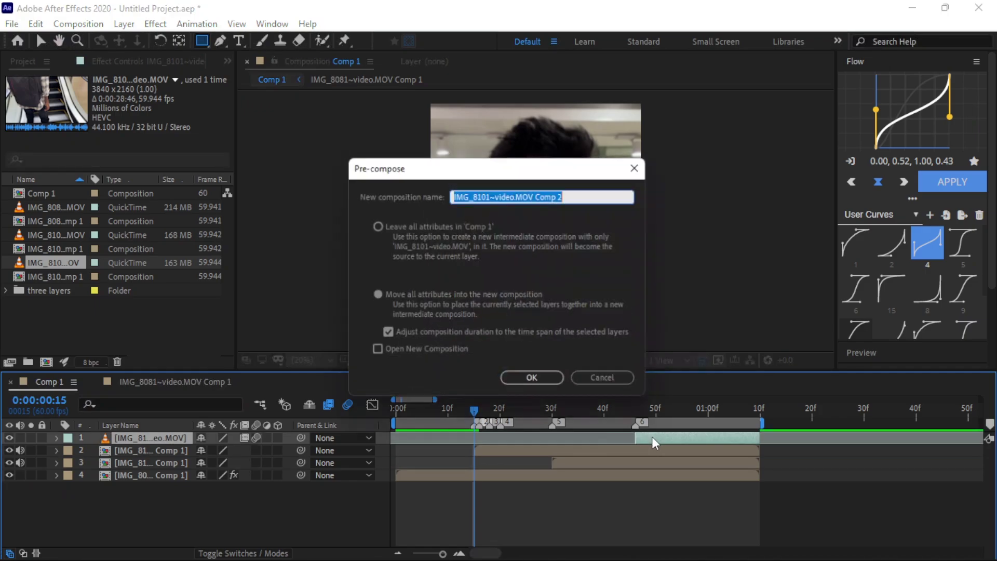
{"action": "key", "text": "Return"}
{"action": "left_click", "coordinate": [489, 449]}
{"action": "key", "text": "ctrl+space"}
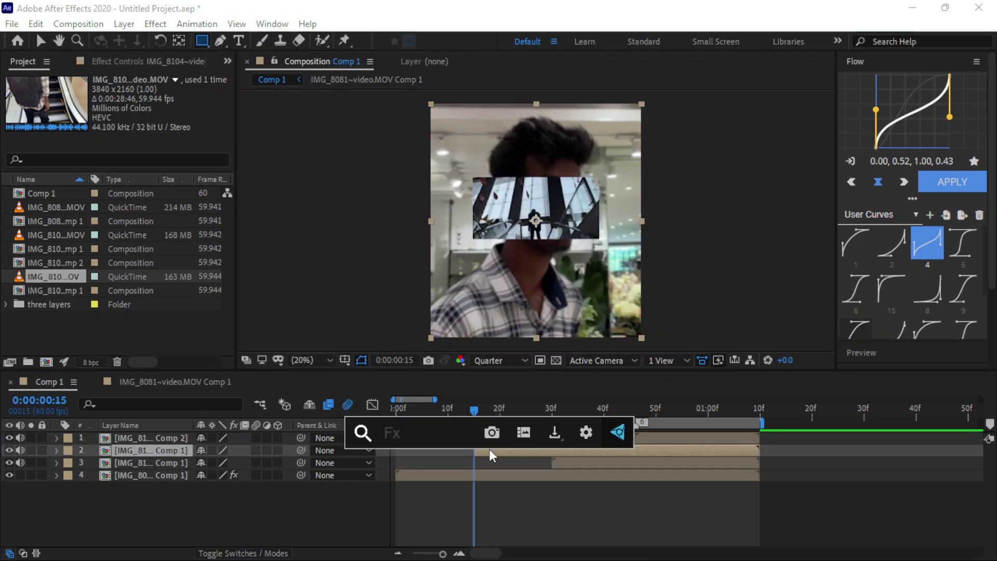
Apply Twixtor Pro to the middle inset comp and select all its Speed % keyframes.
{"action": "type", "text": "cy"}
{"action": "left_click", "coordinate": [464, 522]}
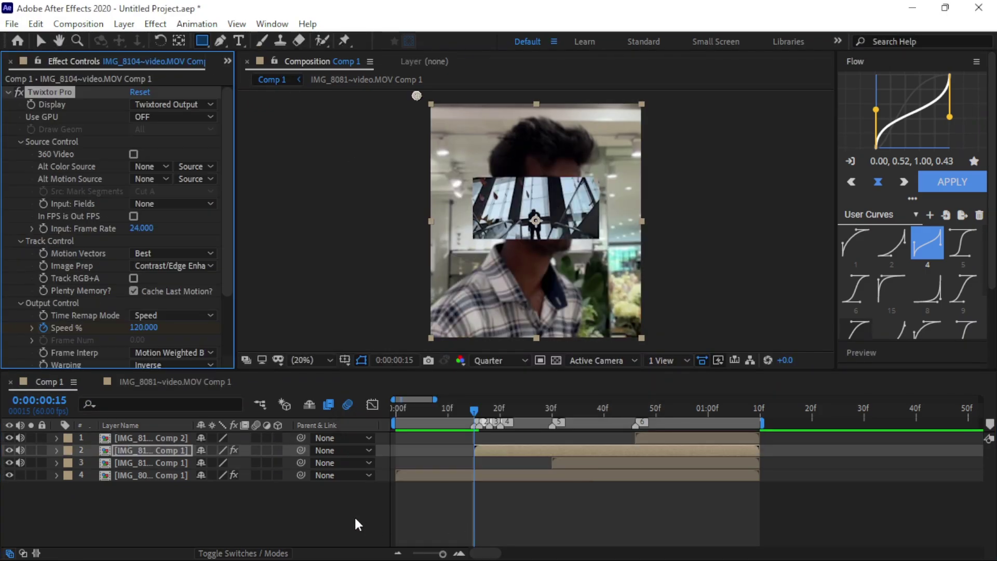
{"action": "key", "text": "u"}
{"action": "left_click", "coordinate": [761, 410]}
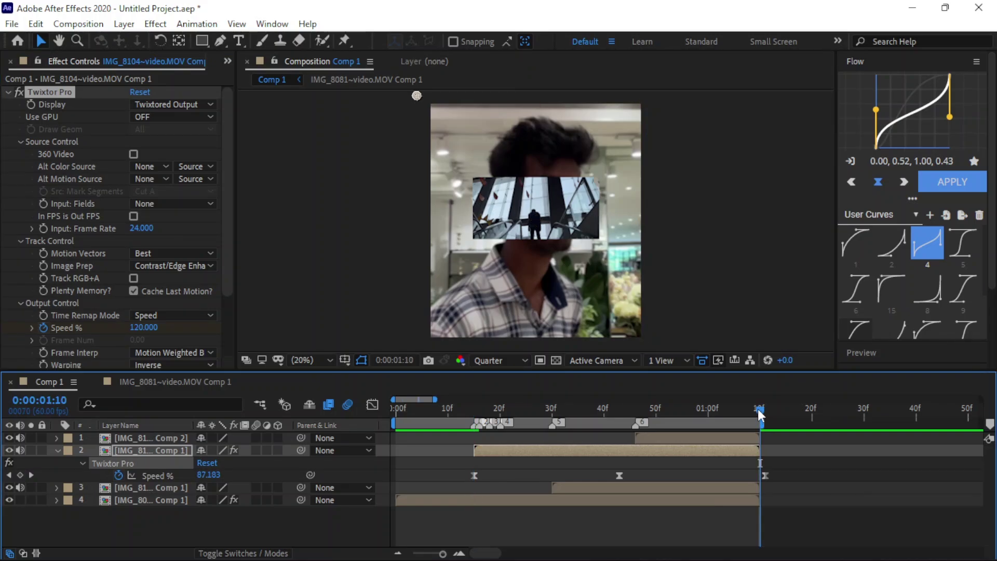
{"action": "mouse_move", "coordinate": [462, 462]}
{"action": "left_mouse_down"}
{"action": "mouse_move", "coordinate": [778, 486]}
{"action": "mouse_move", "coordinate": [759, 483]}
{"action": "left_mouse_up"}
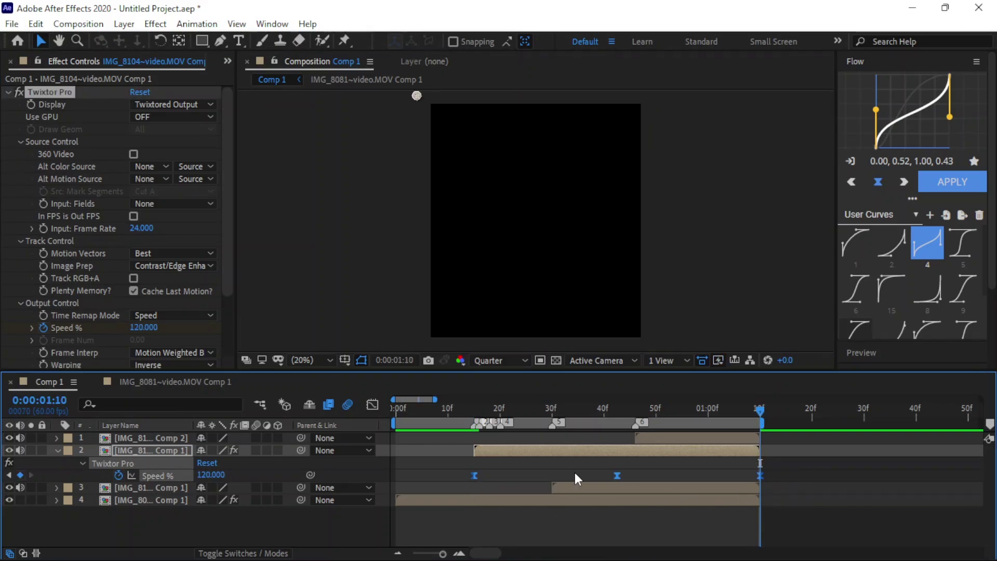
Paste the speed ramp onto the third inset at its in-point, moving its last keyframe to 1:10.
{"action": "left_click", "coordinate": [573, 486]}
{"action": "key", "text": "i"}
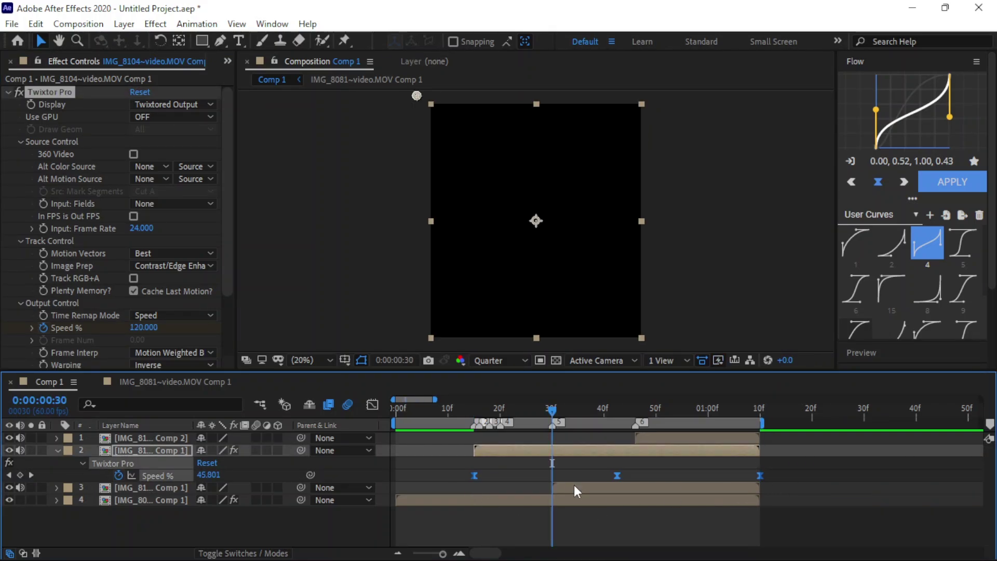
{"action": "key", "text": "ctrl+v"}
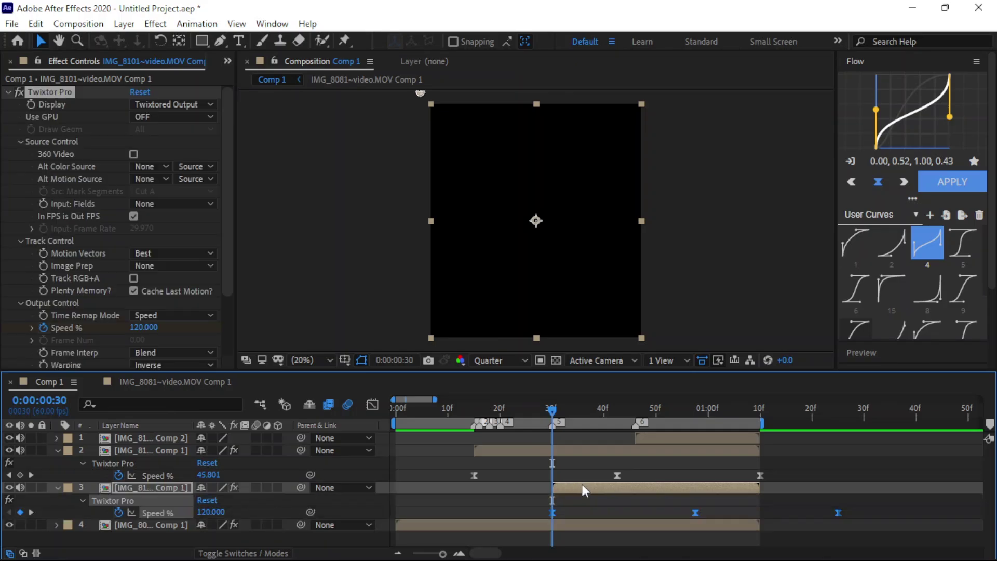
{"action": "key", "text": "o"}
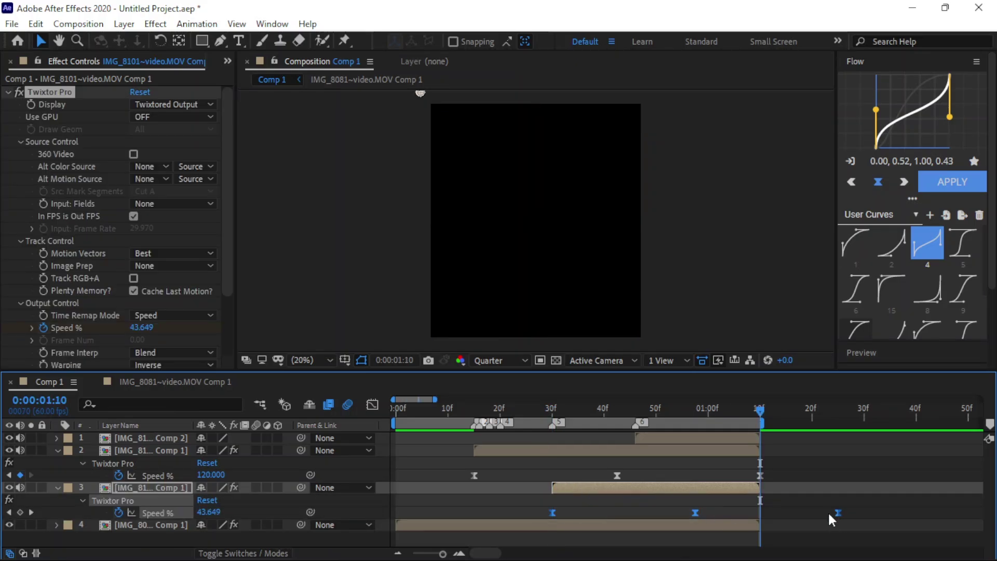
{"action": "left_click_drag", "start_coordinate": [838, 513], "coordinate": [759, 512]}
Paste the Twixtor Pro speed ramp onto the top inset layer at frame 46 and check its Speed %.
{"action": "left_click", "coordinate": [634, 410]}
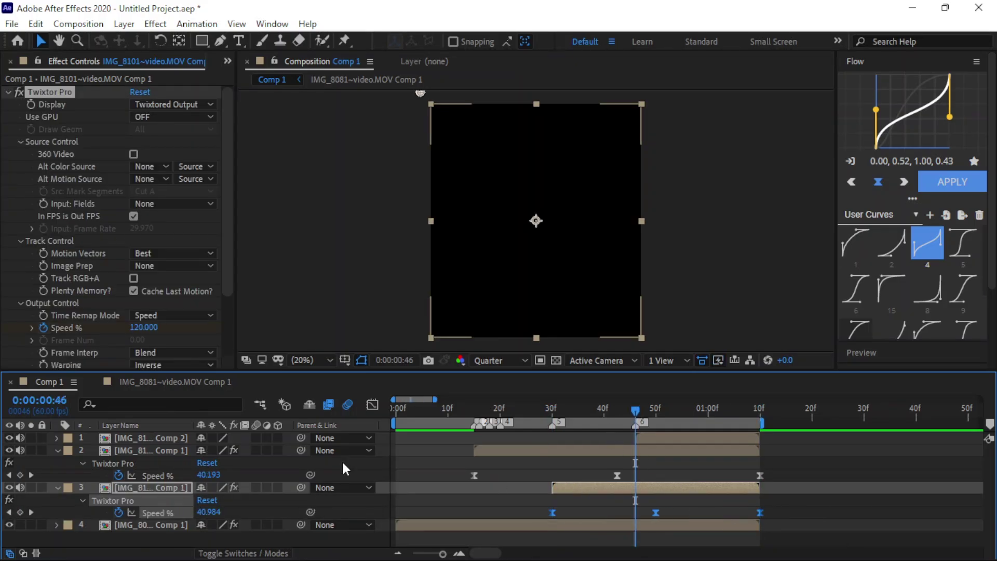
{"action": "left_click", "coordinate": [57, 450]}
{"action": "left_click", "coordinate": [57, 462]}
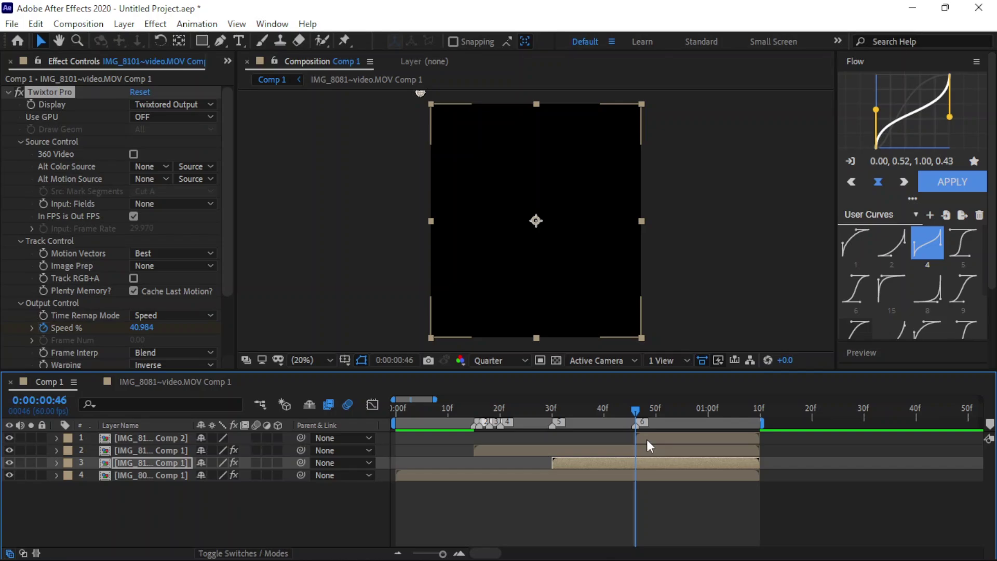
{"action": "left_click", "coordinate": [647, 440]}
{"action": "key", "text": "ctrl+v"}
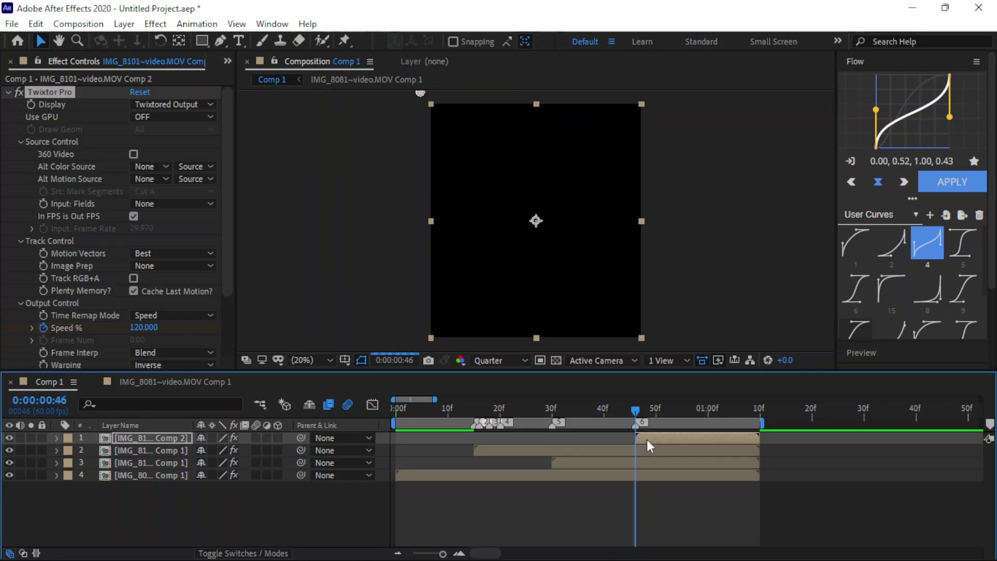
{"action": "key", "text": "u"}
{"action": "left_click", "coordinate": [759, 419]}
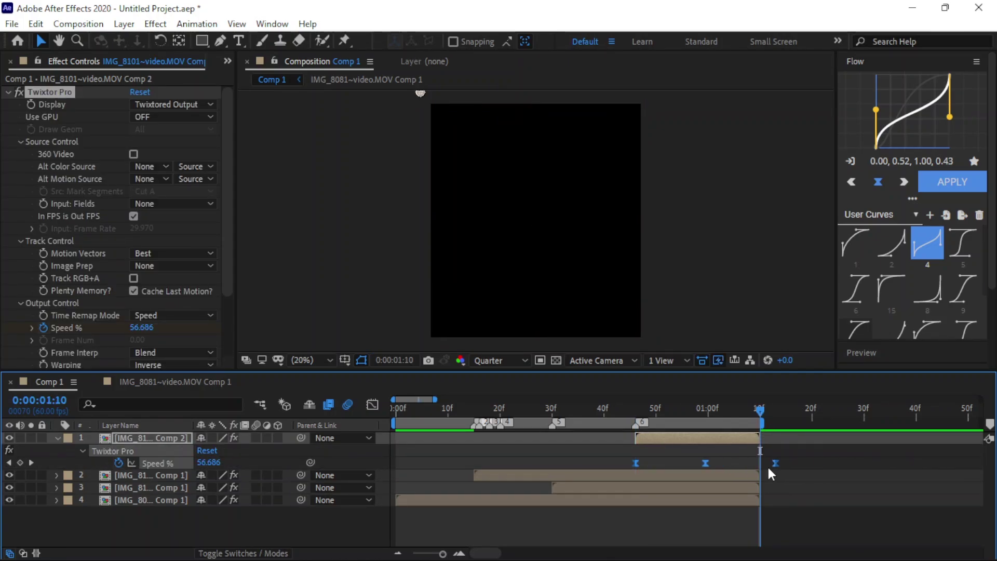
Zoom the timeline to frame 15 and open the middle inset layer's Transform properties.
{"action": "key", "text": "2"}
{"action": "left_click", "coordinate": [57, 437]}
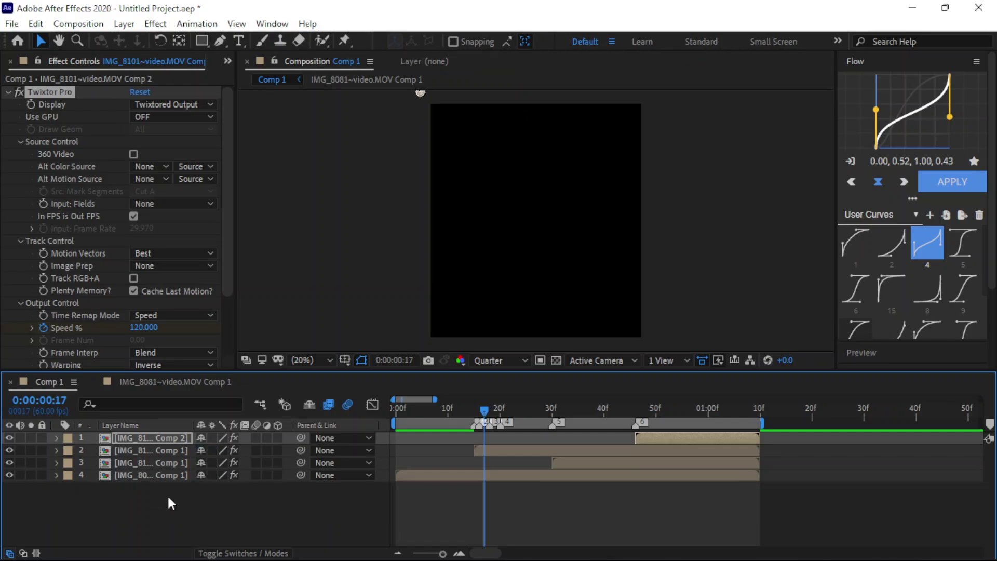
{"action": "left_click", "coordinate": [167, 494]}
{"action": "left_click", "coordinate": [458, 550]}
{"action": "left_click_drag", "start_coordinate": [483, 410], "coordinate": [463, 410]}
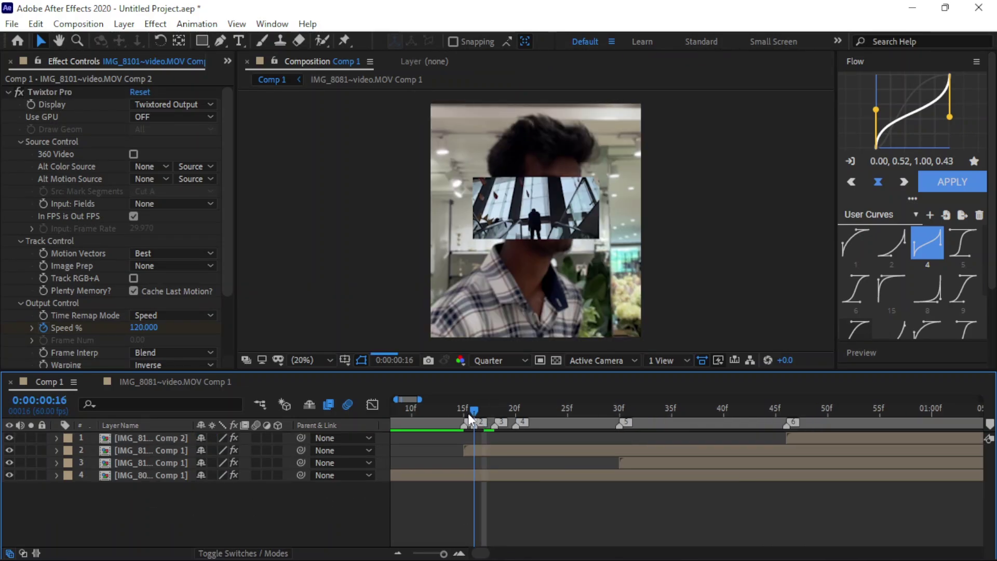
{"action": "left_click", "coordinate": [459, 554]}
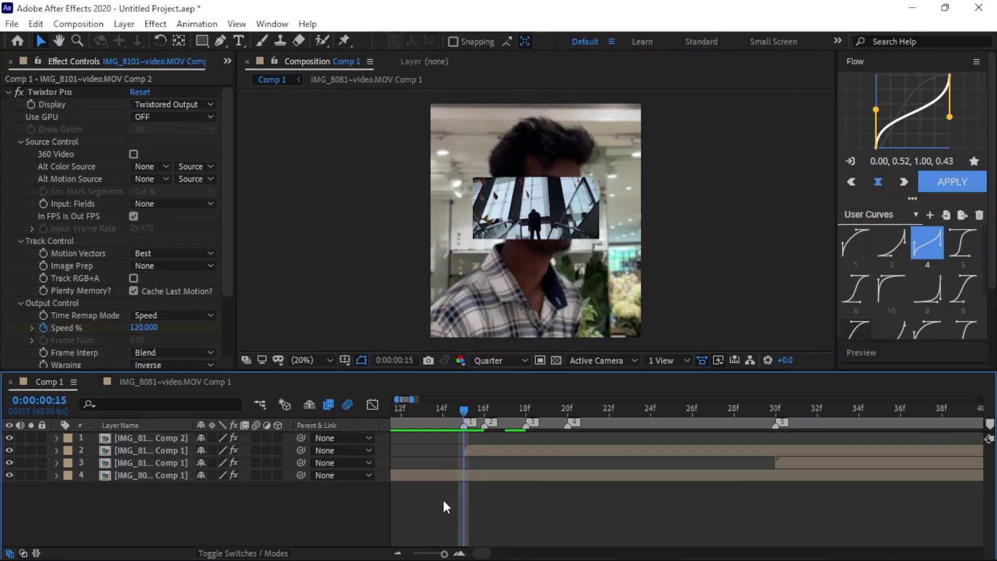
{"action": "left_click", "coordinate": [477, 449]}
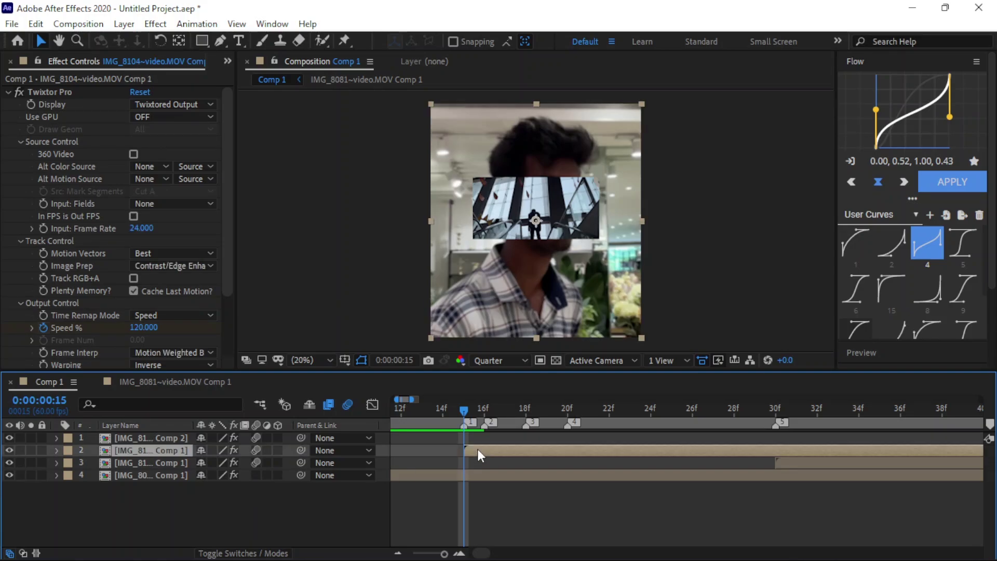
{"action": "key", "text": "e"}
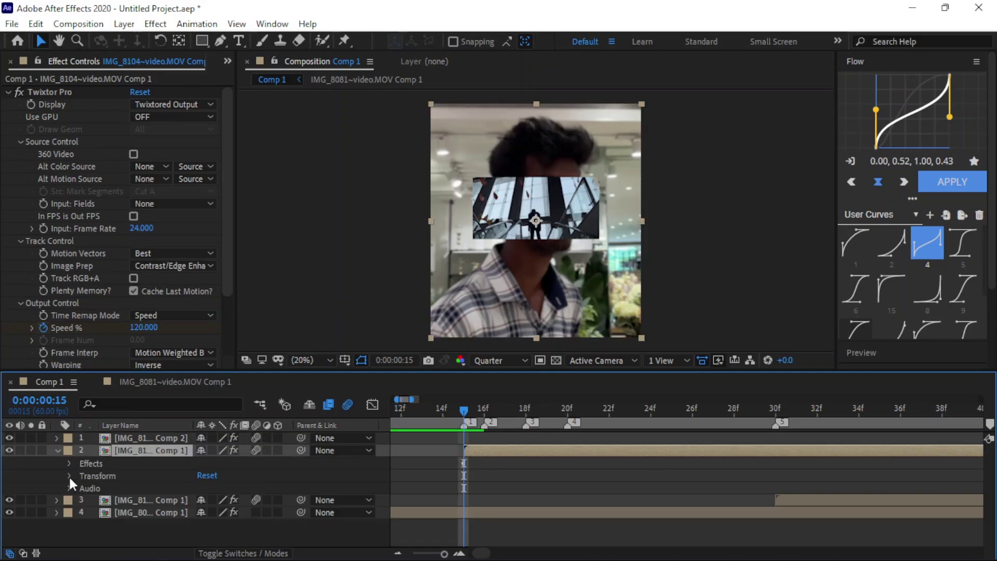
{"action": "left_click", "coordinate": [69, 476]}
Try a 50% Scale on the layer, undo it, and turn on the composition grid.
{"action": "left_click", "coordinate": [197, 513]}
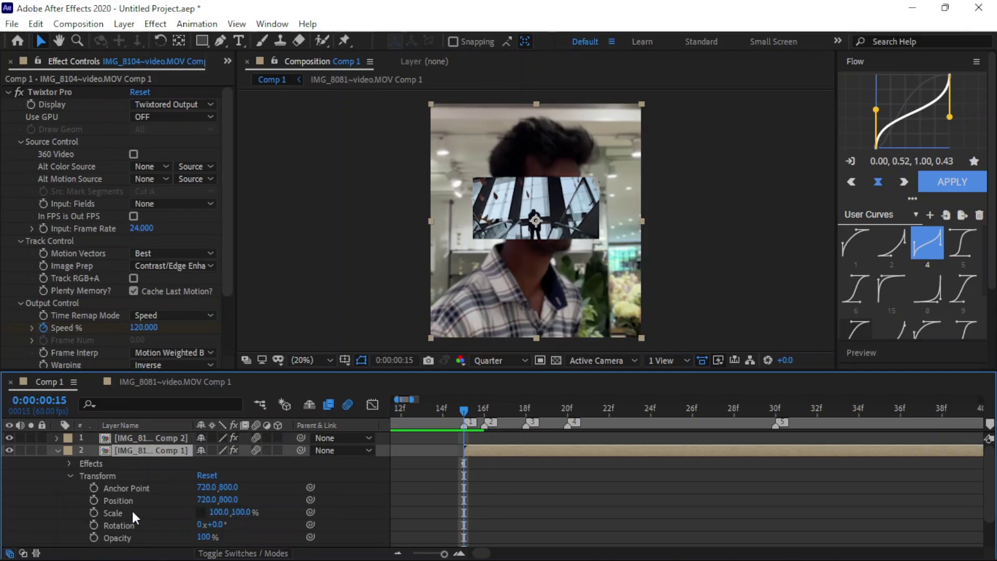
{"action": "left_click", "coordinate": [217, 513]}
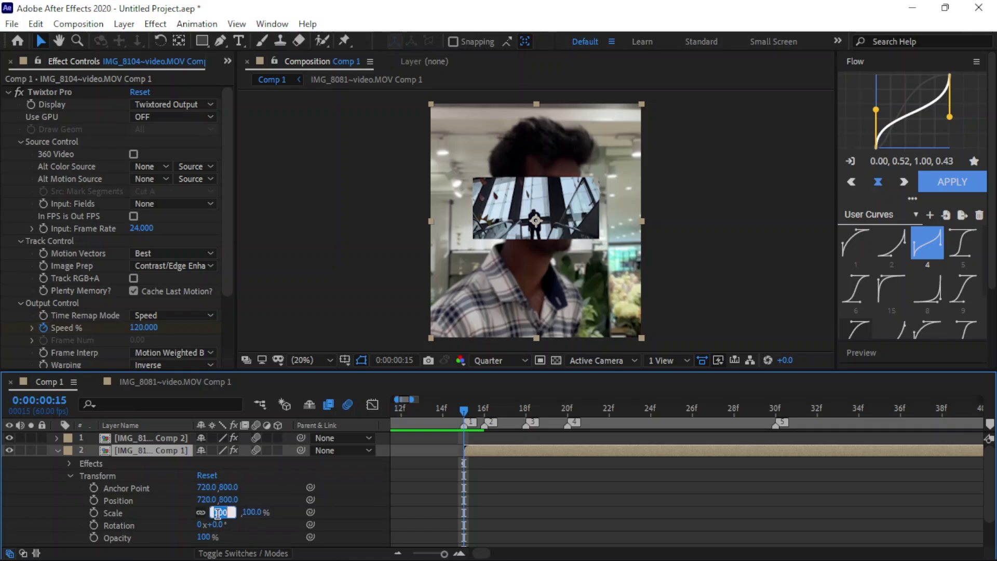
{"action": "type", "text": "50"}
{"action": "key", "text": "Return"}
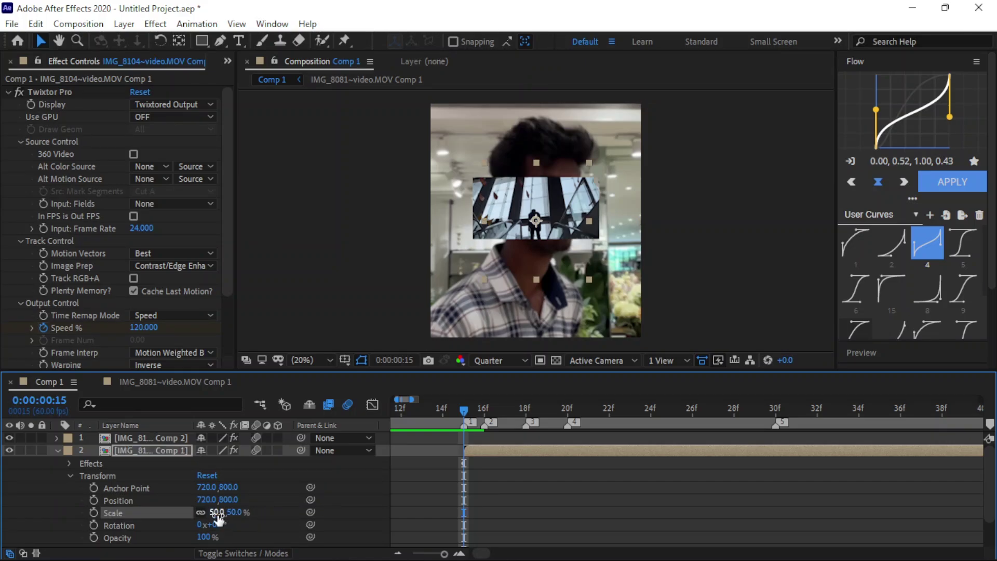
{"action": "key", "text": "ctrl+z"}
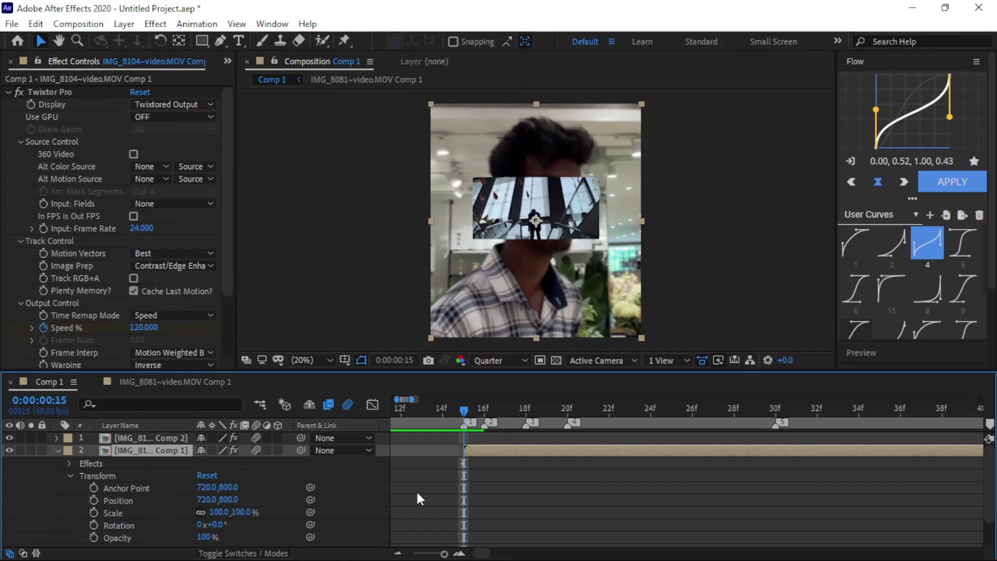
{"action": "key", "text": "ctrl+apostrophe"}
Raise the inset clip's anchor point and set its Scale to 60%.
{"action": "key", "text": "period"}
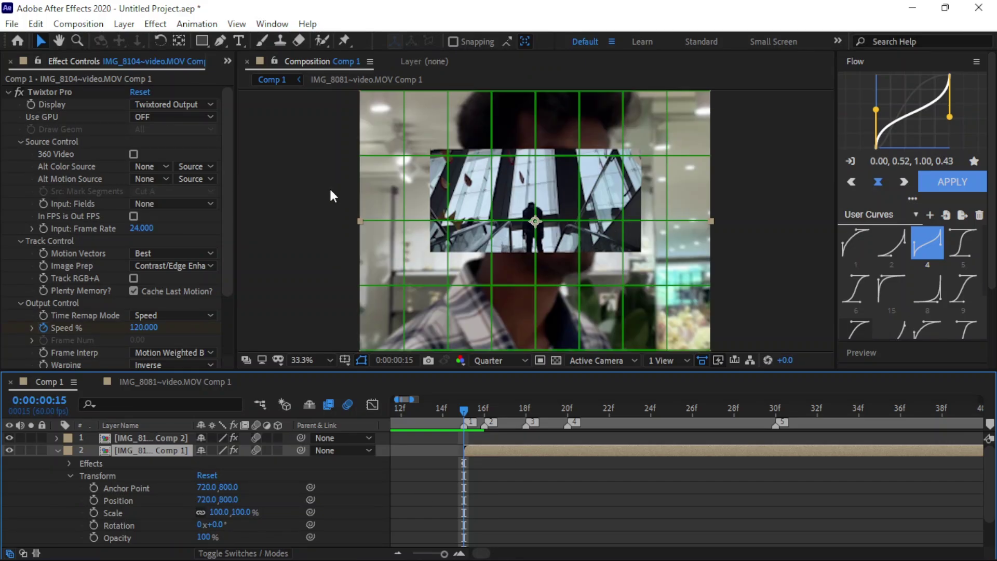
{"action": "left_click", "coordinate": [179, 41]}
{"action": "left_click_drag", "start_coordinate": [535, 215], "coordinate": [537, 207]}
{"action": "left_click", "coordinate": [219, 512]}
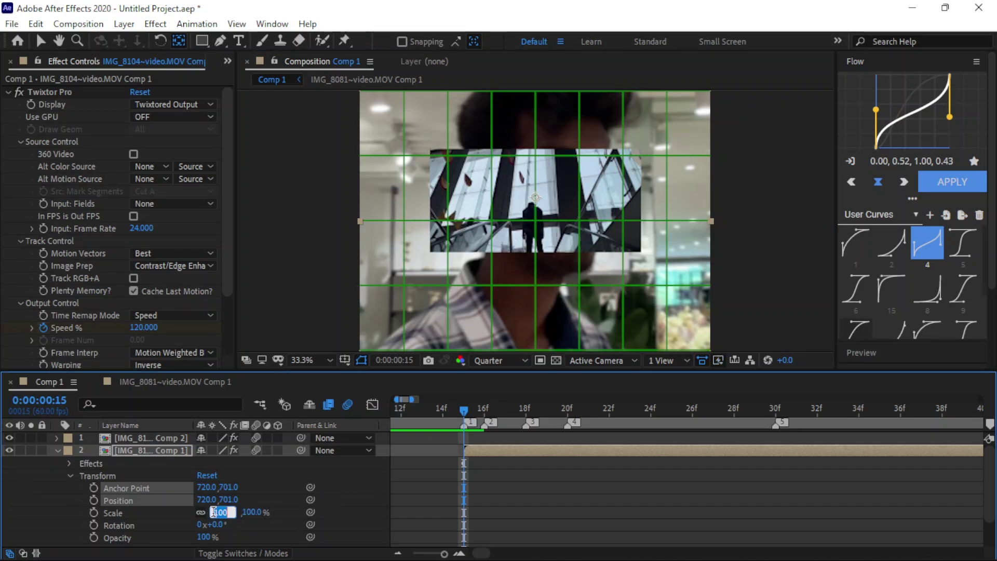
{"action": "type", "text": "80"}
{"action": "key", "text": "Return"}
{"action": "left_click", "coordinate": [215, 512]}
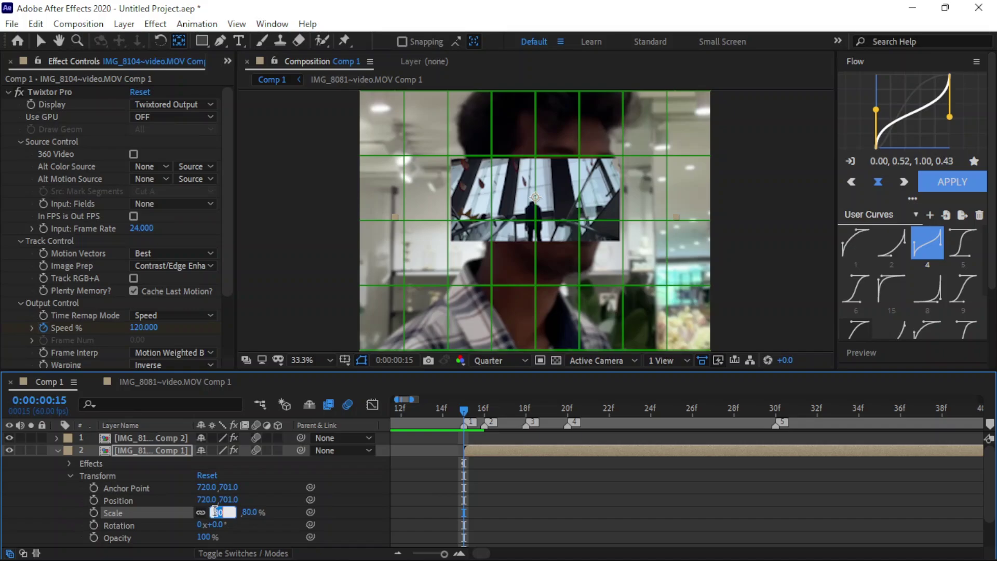
{"action": "key", "text": "Return"}
Start a Scale keyframe at frame 15 and stretch the width to about 209% a frame later.
{"action": "key", "text": "comma"}
{"action": "key", "text": "comma"}
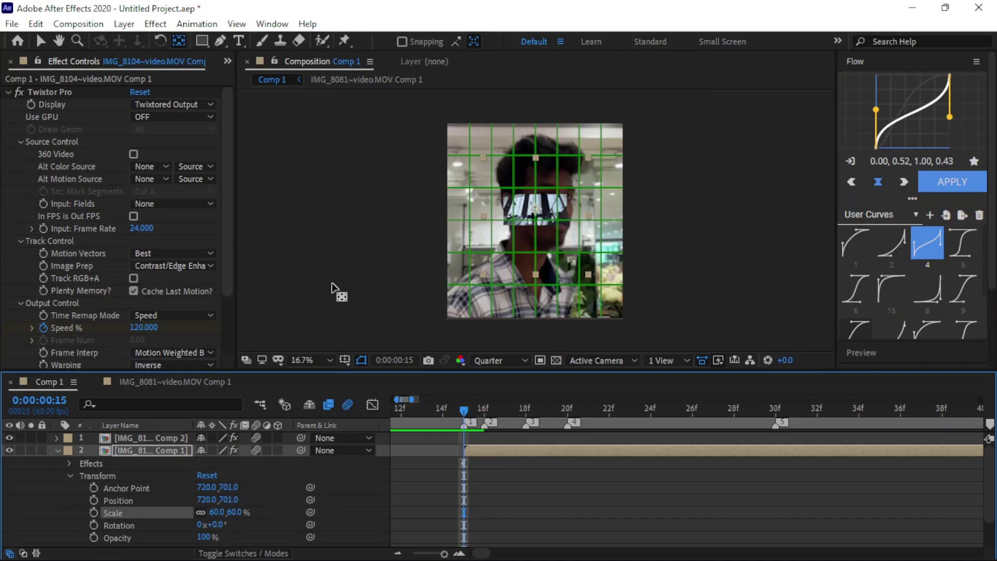
{"action": "left_click", "coordinate": [93, 513]}
{"action": "key", "text": "Page_Down"}
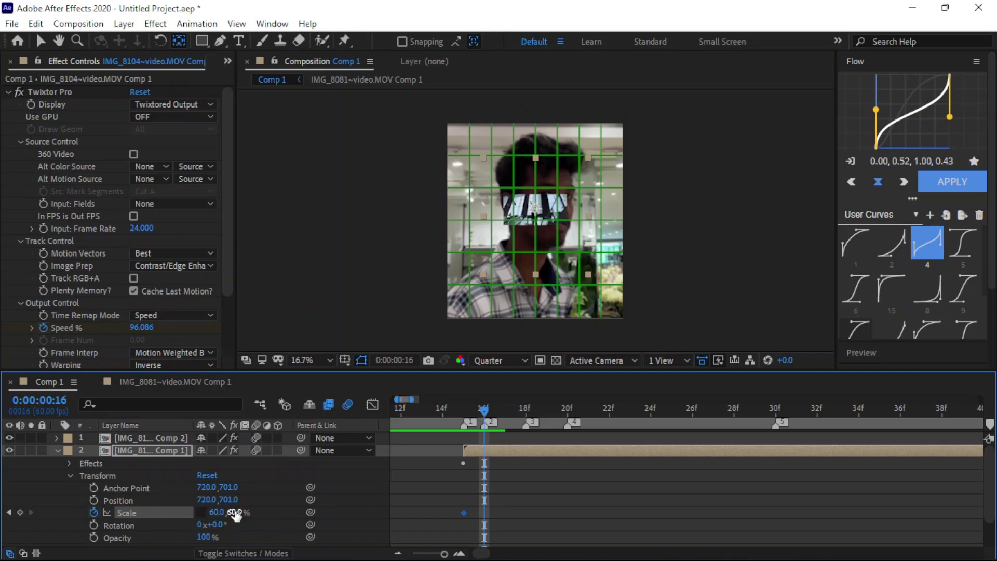
{"action": "left_click_drag", "start_coordinate": [236, 514], "coordinate": [338, 507]}
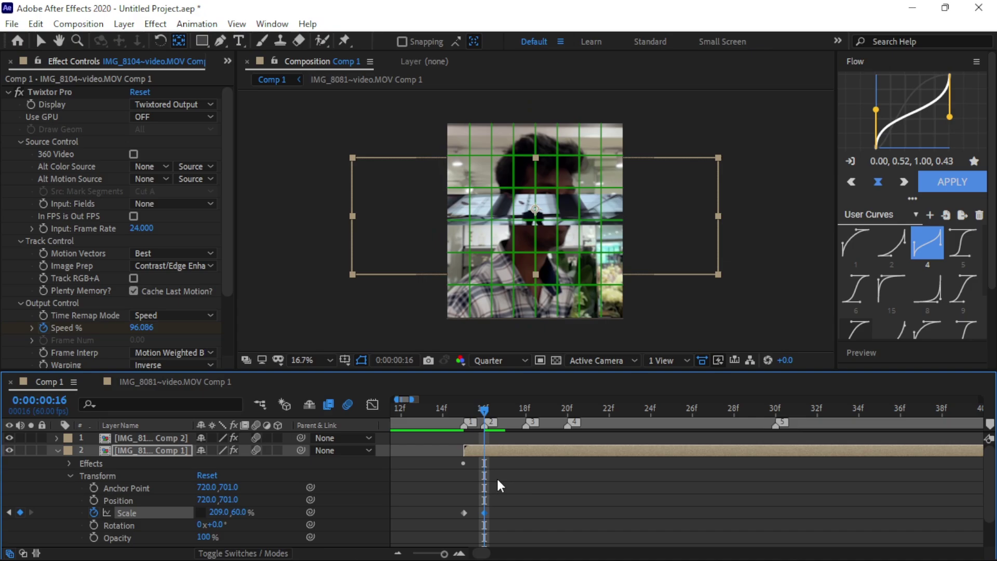
At frame 18, set the width to 60% and stretch the height to about 119%.
{"action": "key", "text": "Page_Down"}
{"action": "key", "text": "Page_Down"}
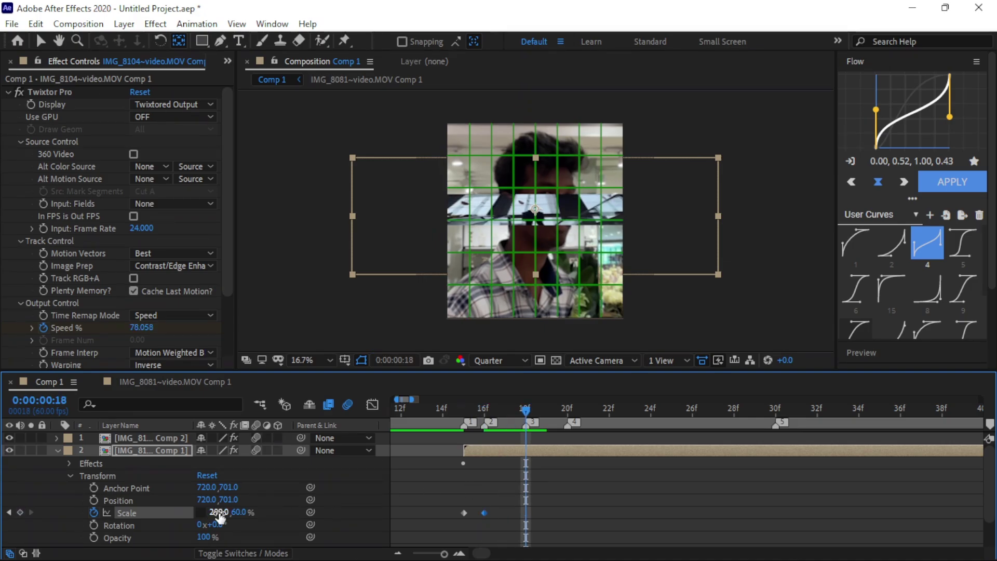
{"action": "left_click", "coordinate": [218, 513]}
{"action": "type", "text": "60"}
{"action": "key", "text": "Return"}
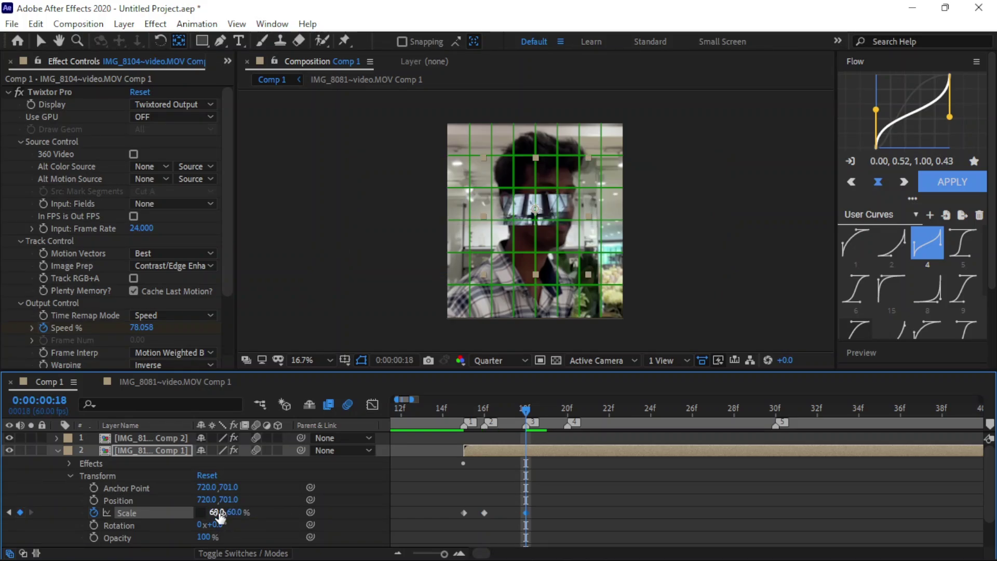
{"action": "left_click_drag", "start_coordinate": [236, 511], "coordinate": [267, 518]}
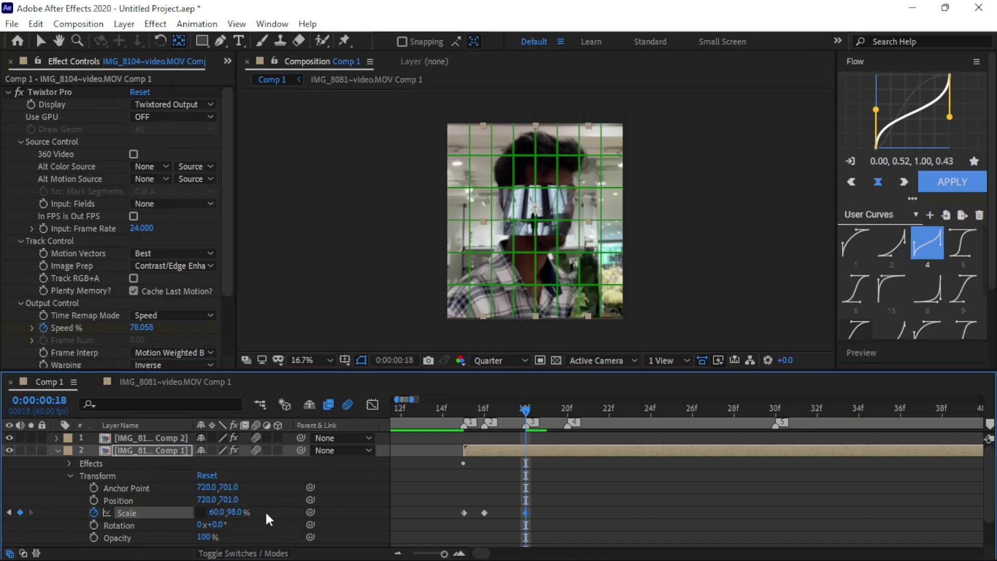
{"action": "mouse_move", "coordinate": [247, 508]}
{"action": "left_mouse_down"}
{"action": "mouse_move", "coordinate": [253, 513]}
{"action": "mouse_move", "coordinate": [244, 512]}
{"action": "left_mouse_up"}
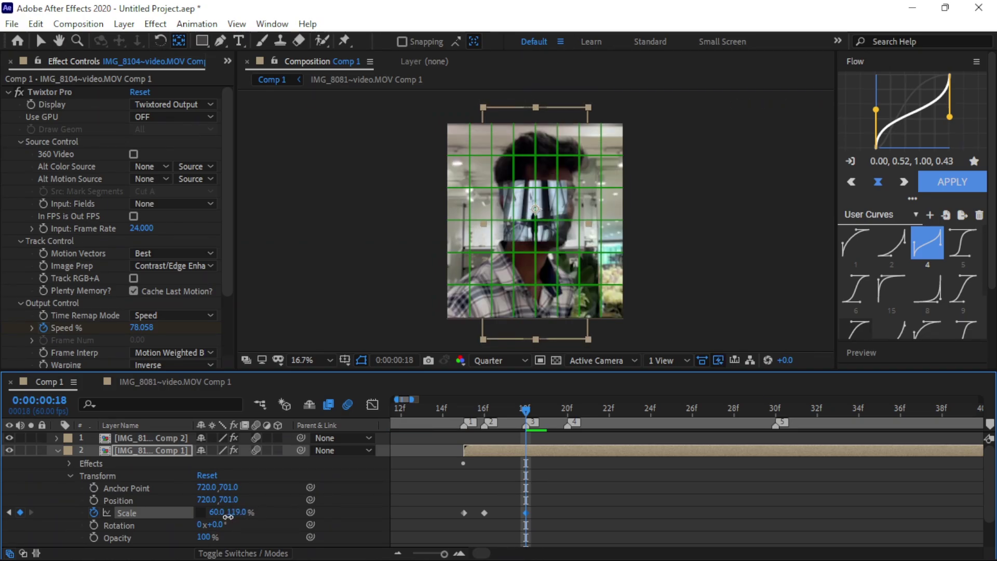
At frame 20 (marker 4), return Scale to 100, 100% and collapse layer 2.
{"action": "left_click", "coordinate": [566, 413]}
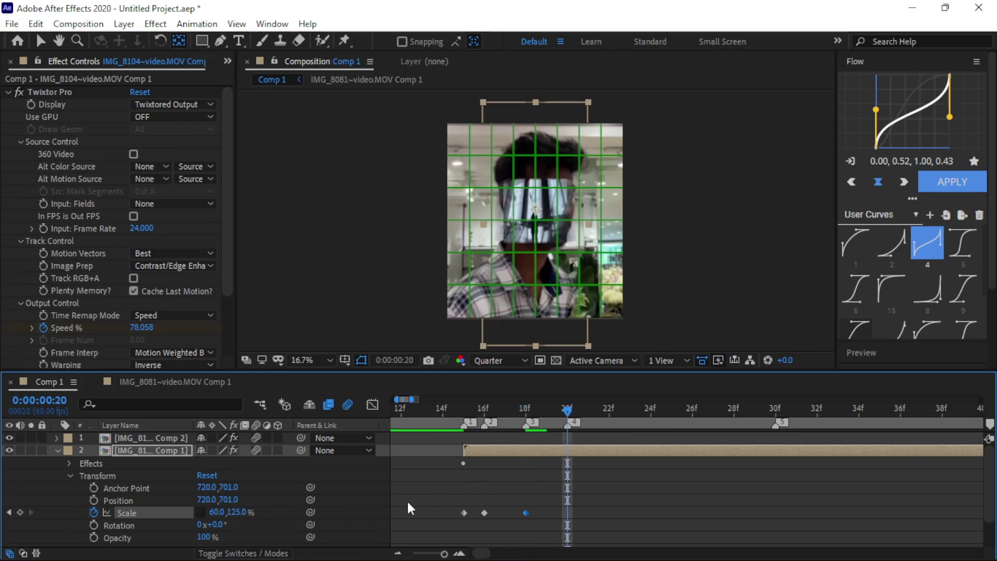
{"action": "left_click", "coordinate": [216, 513]}
{"action": "type", "text": "100"}
{"action": "key", "text": "Return"}
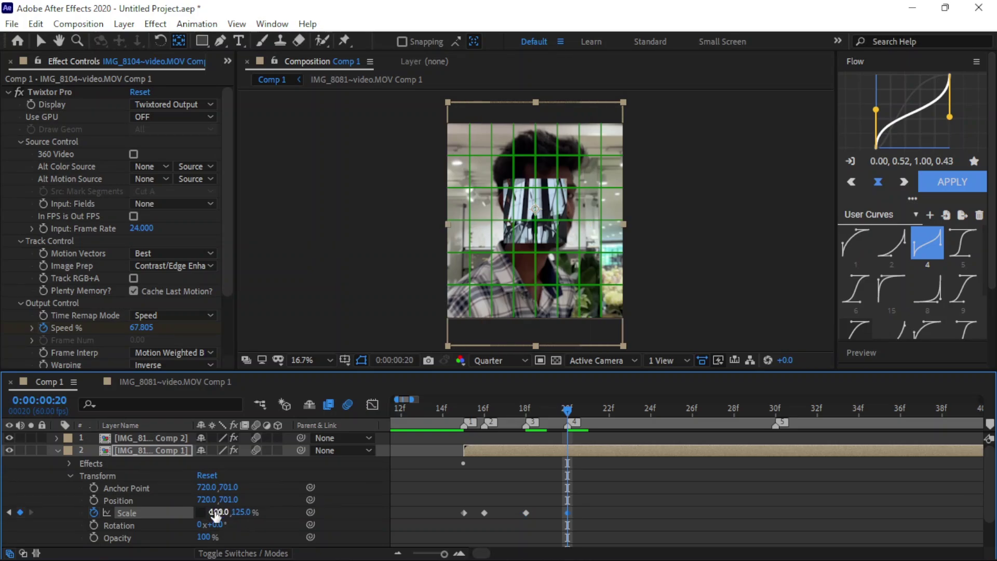
{"action": "left_click", "coordinate": [236, 509]}
{"action": "type", "text": "100"}
{"action": "key", "text": "Return"}
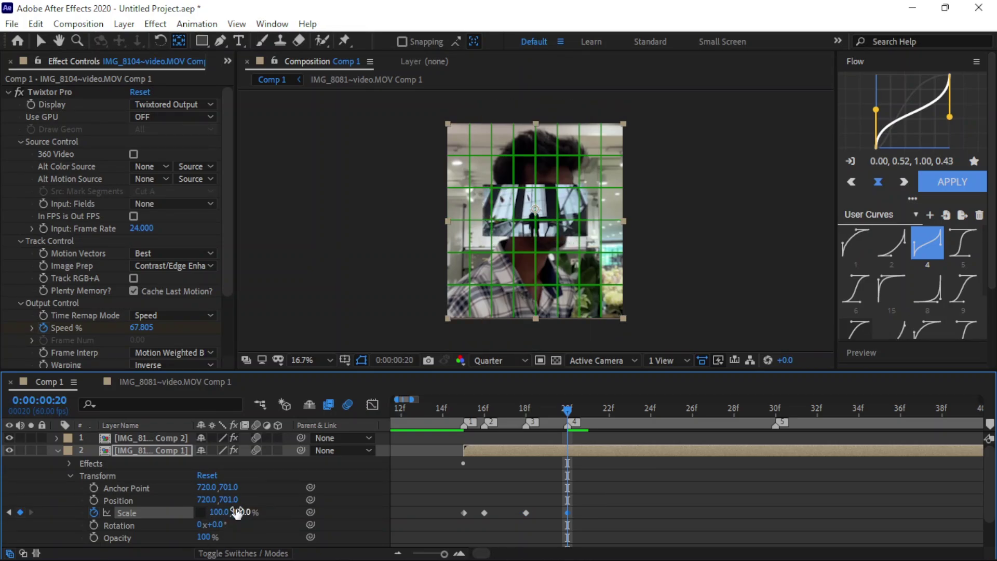
{"action": "left_click", "coordinate": [58, 449]}
At frame 30, select layer 3 and drag its anchor point onto the inset picture.
{"action": "left_click", "coordinate": [774, 412]}
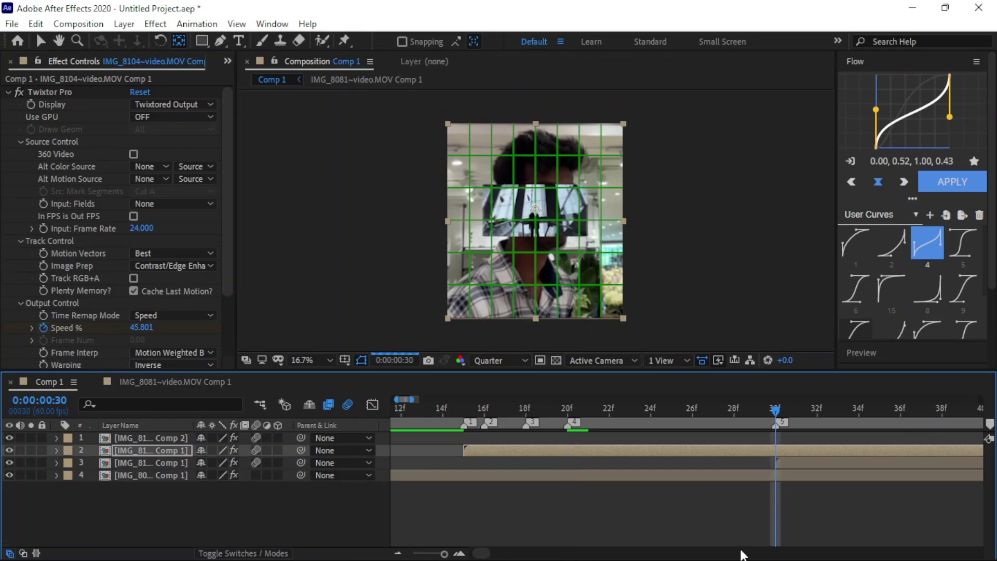
{"action": "scroll", "coordinate": [611, 472], "scroll_direction": "right", "scroll_amount": 3}
{"action": "left_click", "coordinate": [601, 461]}
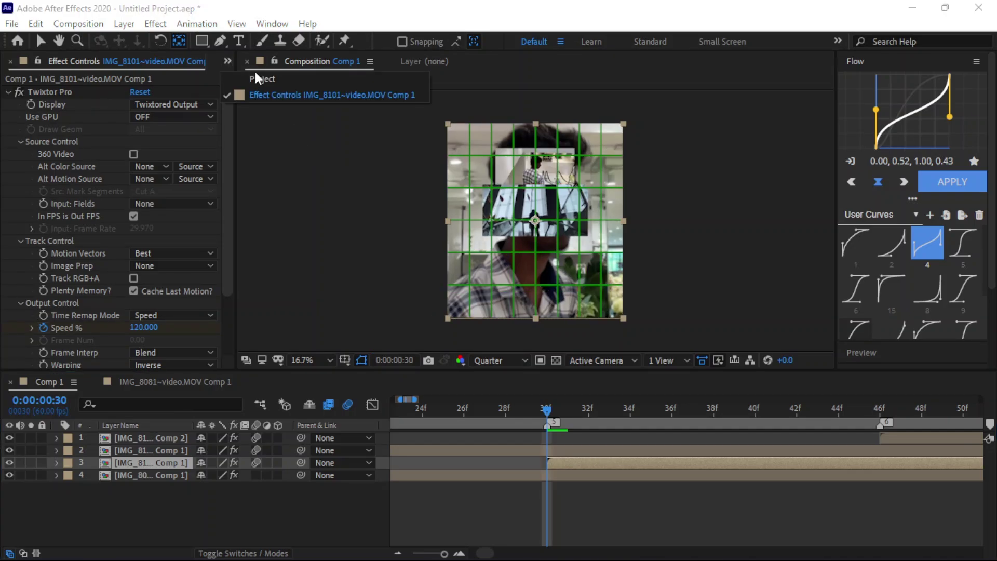
{"action": "key", "text": "ctrl+0"}
{"action": "key", "text": "period"}
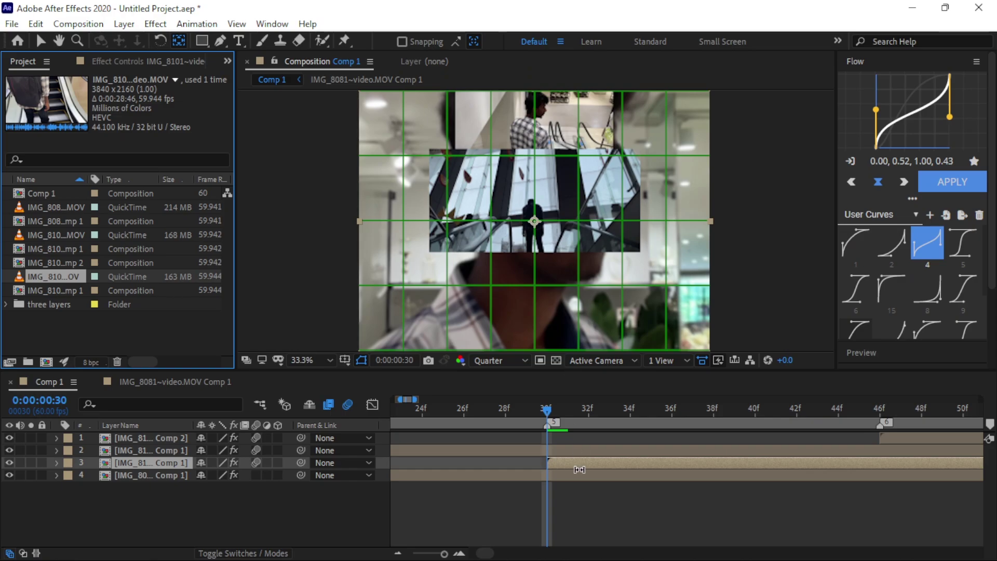
{"action": "left_click_drag", "start_coordinate": [534, 221], "coordinate": [534, 136]}
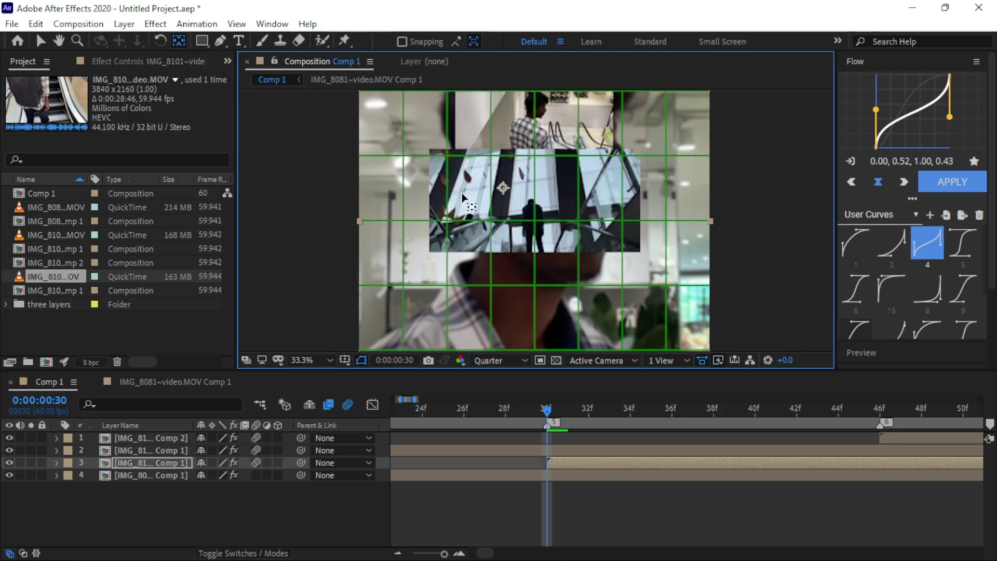
{"action": "mouse_move", "coordinate": [502, 189]}
{"action": "left_mouse_down"}
{"action": "mouse_move", "coordinate": [483, 324]}
{"action": "mouse_move", "coordinate": [514, 248]}
{"action": "left_mouse_up"}
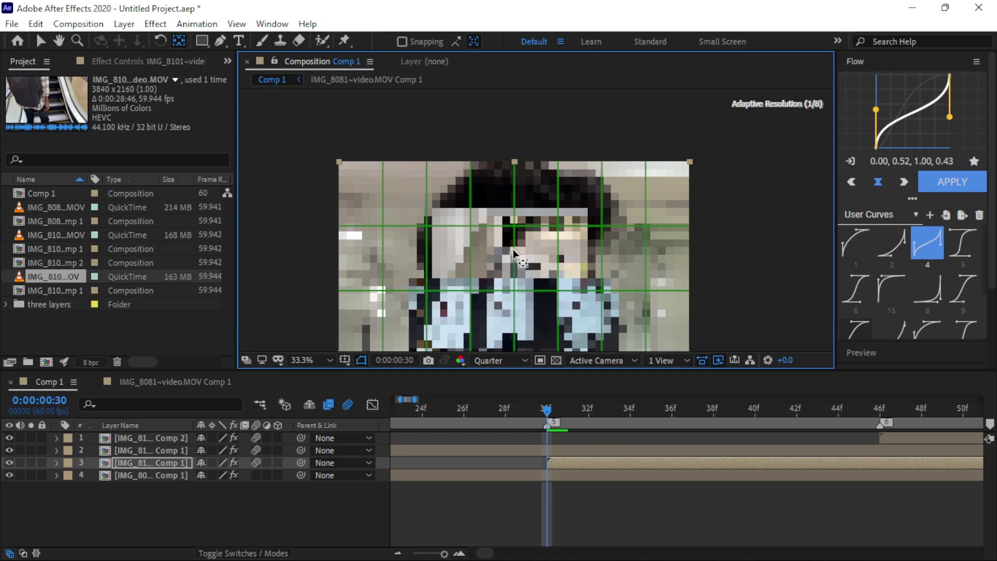
Hide layer 2 to inspect layer 3 alone, then show layer 2 again.
{"action": "left_click", "coordinate": [10, 450]}
{"action": "key", "text": "h"}
{"action": "left_click_drag", "start_coordinate": [487, 286], "coordinate": [491, 254]}
{"action": "key", "text": "slash"}
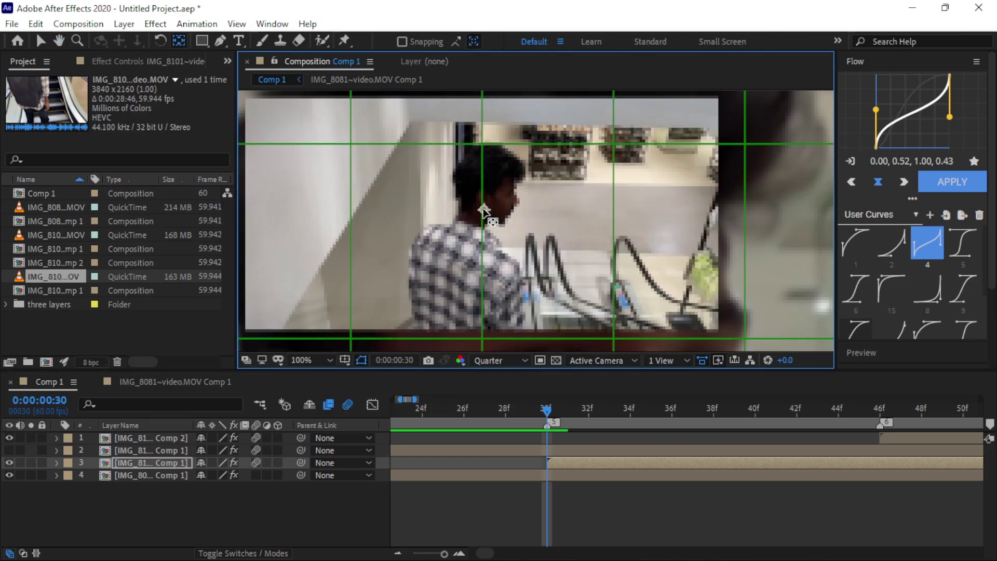
{"action": "key", "text": "comma"}
{"action": "key", "text": "comma"}
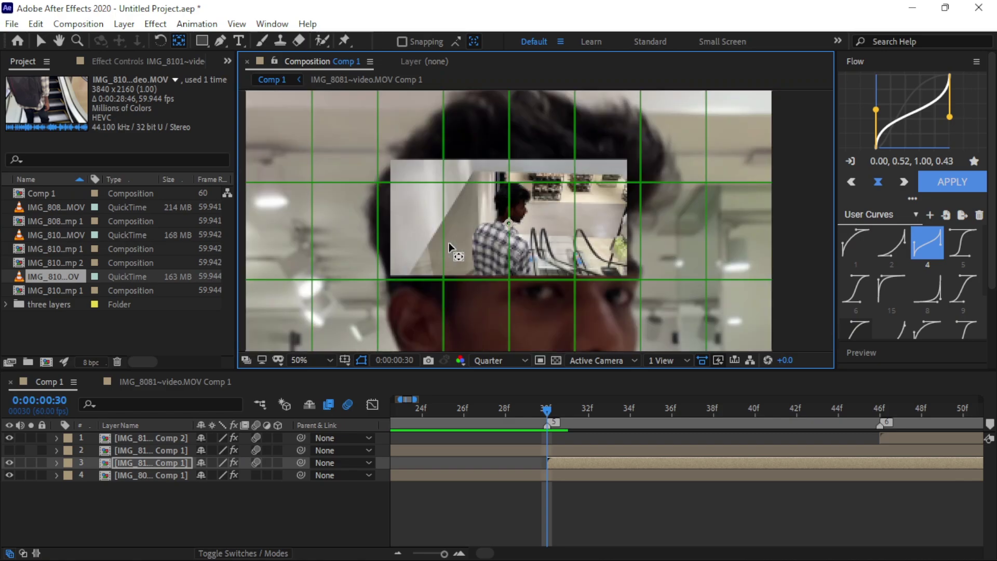
{"action": "key", "text": "comma"}
{"action": "left_click", "coordinate": [9, 451]}
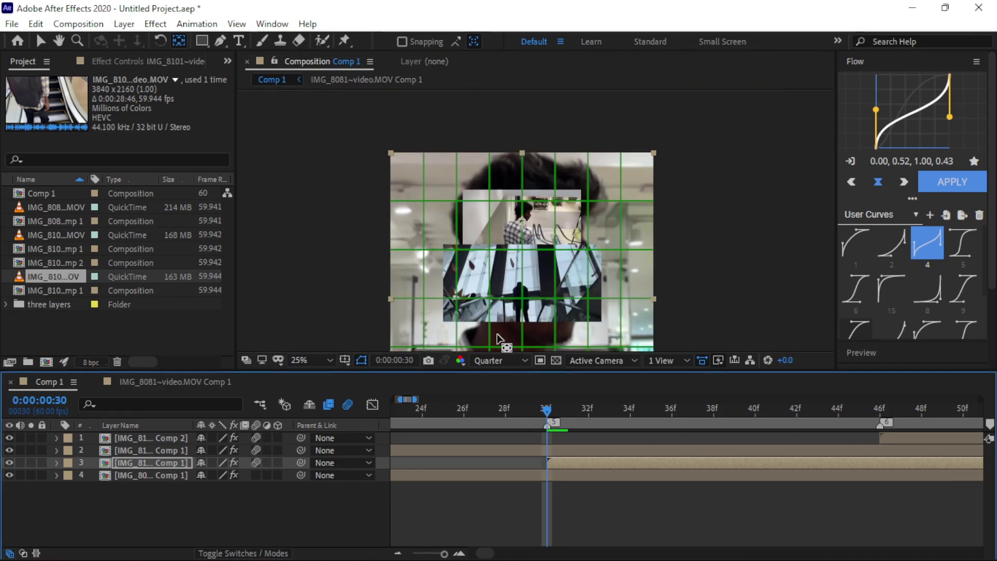
Start a Scale keyframe on layer 3 at 60% at frame 30.
{"action": "key", "text": "e"}
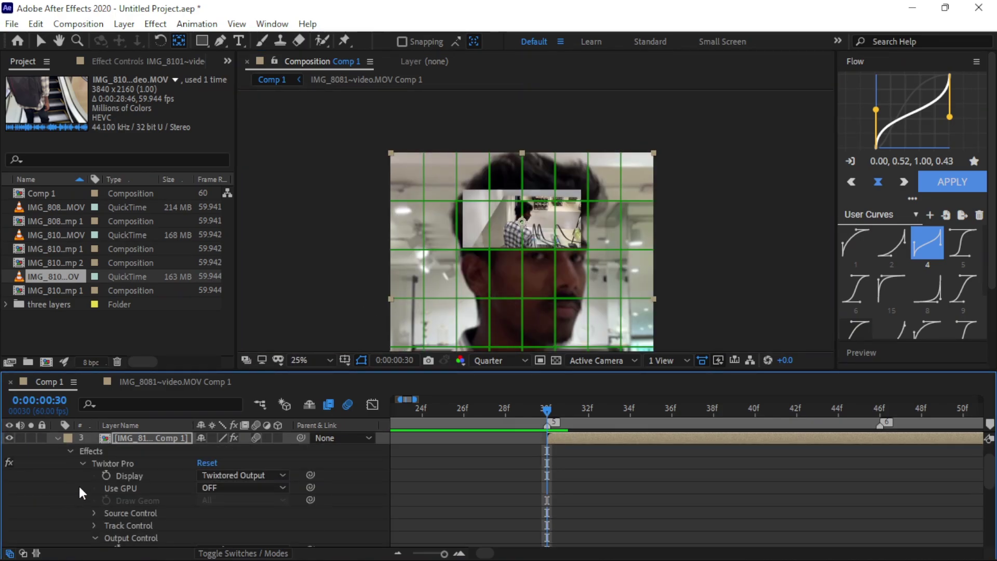
{"action": "key", "text": "e"}
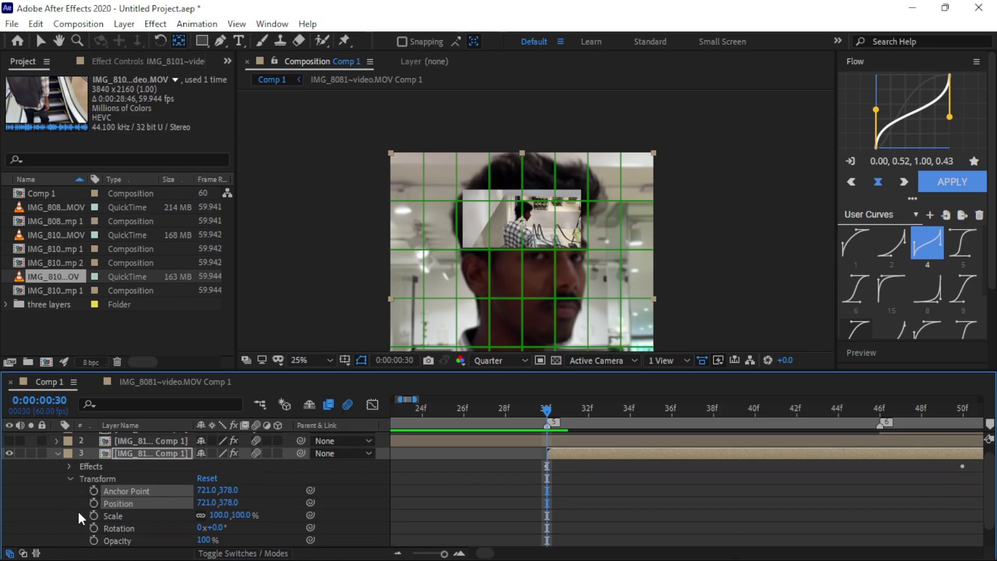
{"action": "left_click", "coordinate": [94, 515]}
{"action": "left_click", "coordinate": [219, 515]}
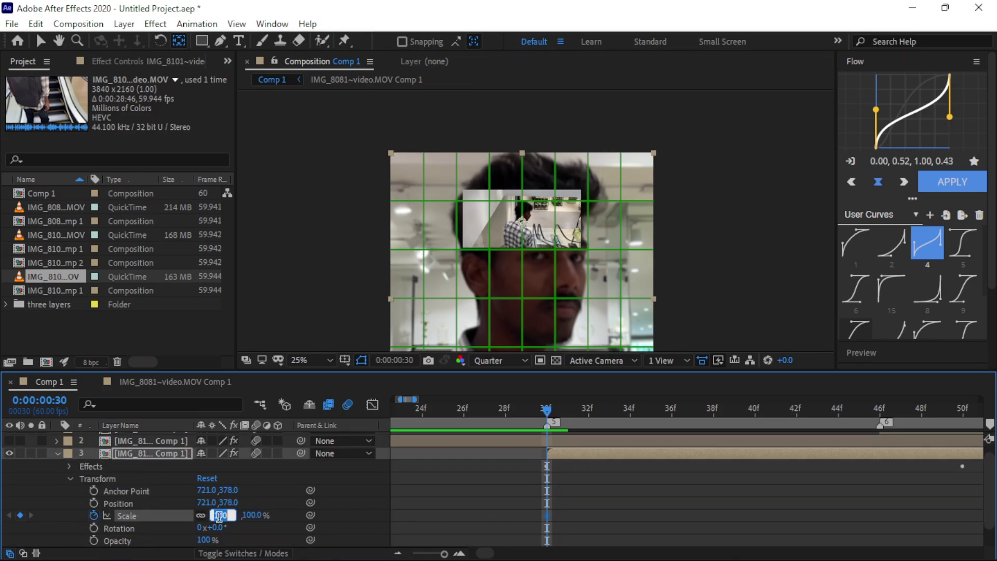
{"action": "type", "text": "50"}
{"action": "key", "text": "Return"}
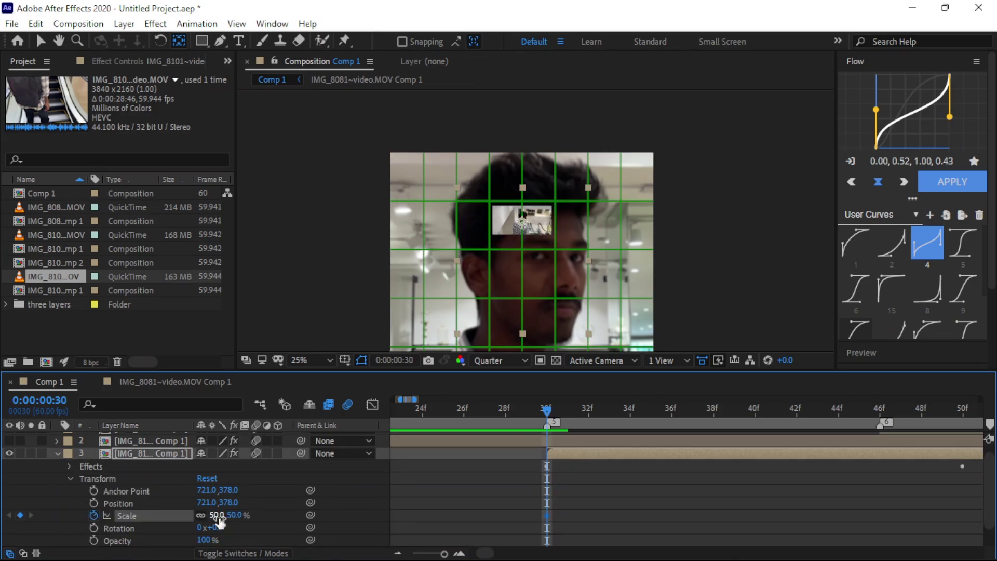
{"action": "type", "text": "0"}
{"action": "key", "text": "Return"}
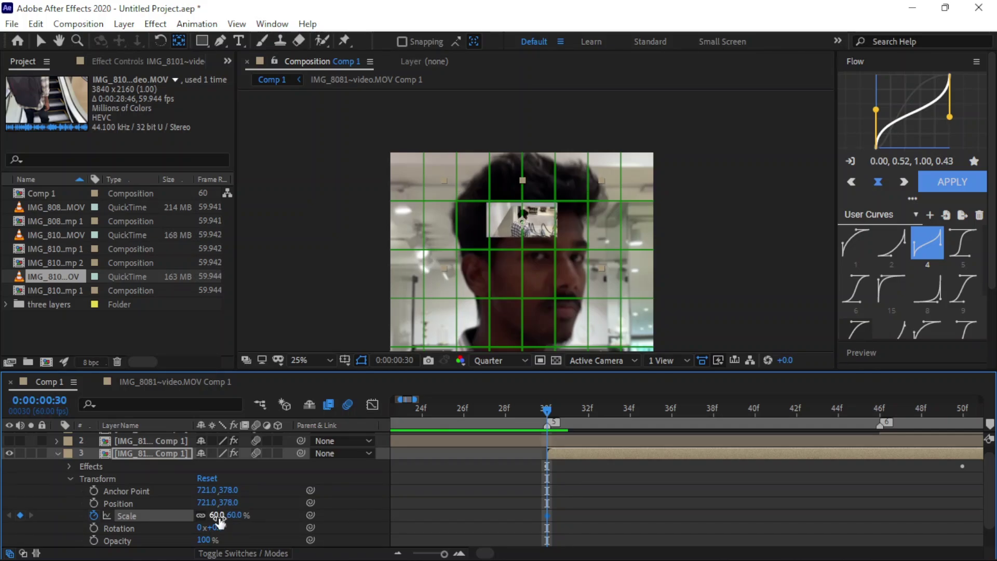
Stretch the width a frame later, then at frame 33 set 60% width and stretch the height to 112%.
{"action": "key", "text": "Page_Down"}
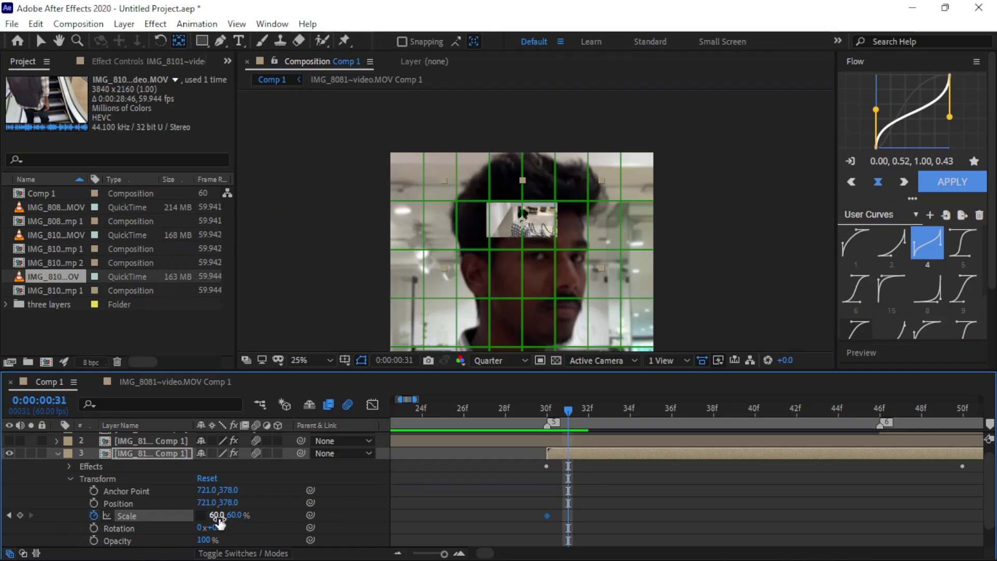
{"action": "left_click_drag", "start_coordinate": [238, 517], "coordinate": [400, 519]}
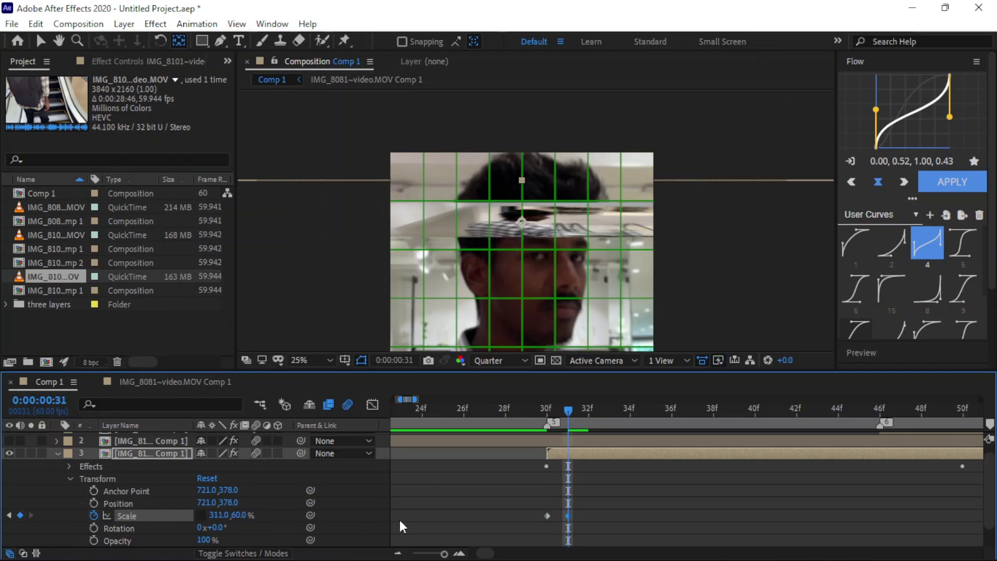
{"action": "key", "text": "Page_Down"}
{"action": "key", "text": "Page_Down"}
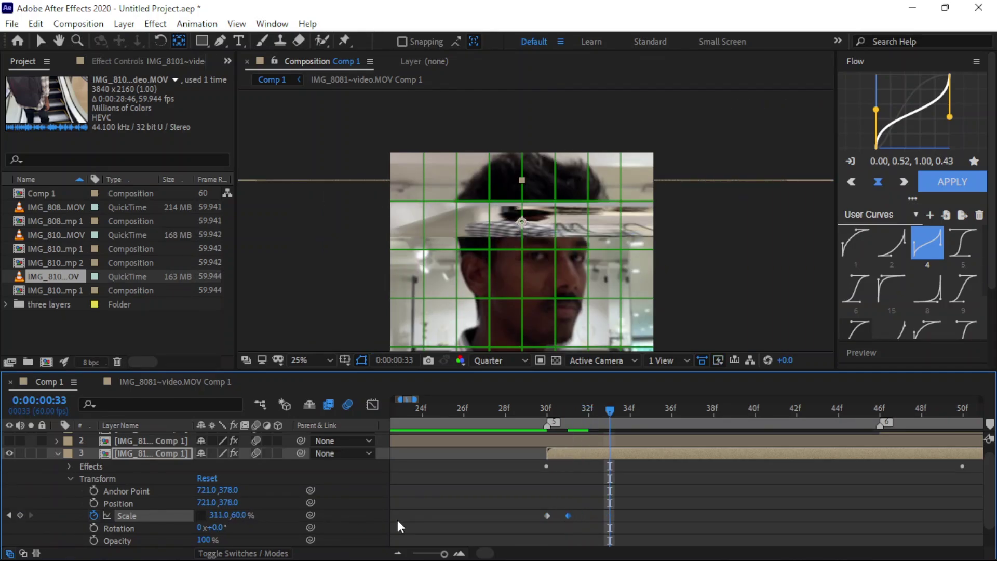
{"action": "left_click", "coordinate": [218, 514]}
{"action": "type", "text": "60"}
{"action": "key", "text": "Return"}
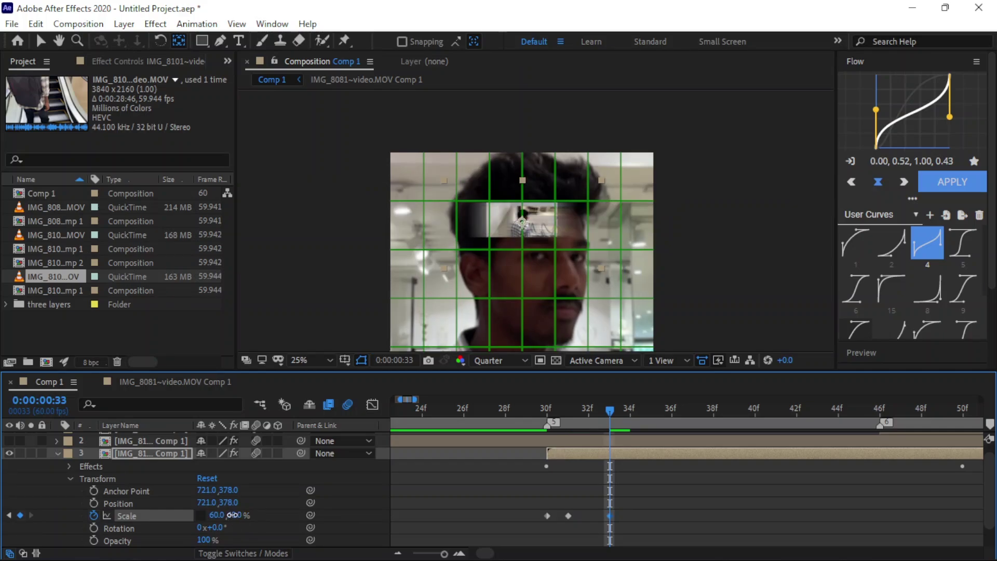
{"action": "left_click_drag", "start_coordinate": [233, 514], "coordinate": [257, 514]}
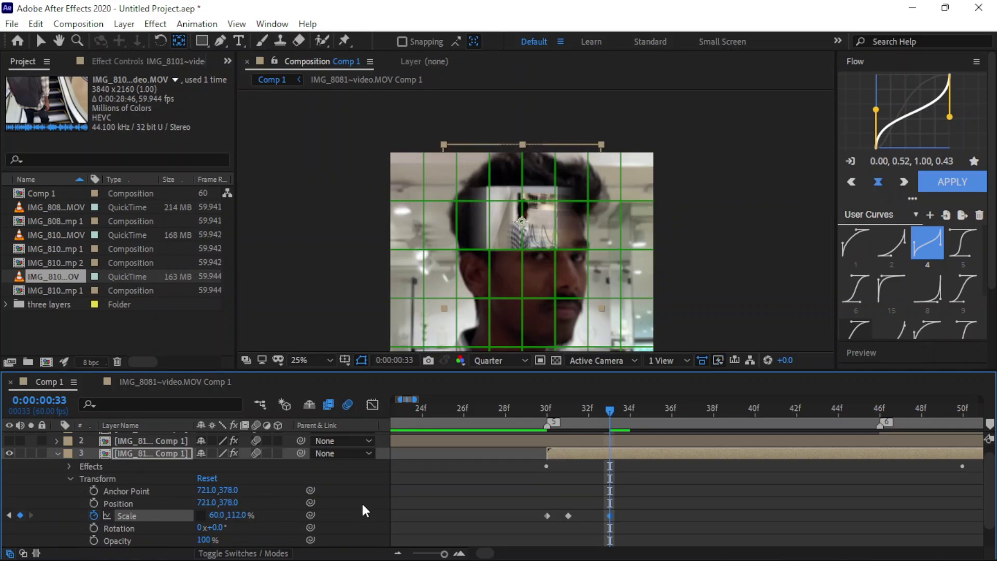
At frame 35, return layer 3's Scale to 100, 100%.
{"action": "scroll", "coordinate": [361, 501], "scroll_direction": "down", "scroll_amount": 1}
{"action": "key", "text": "minus"}
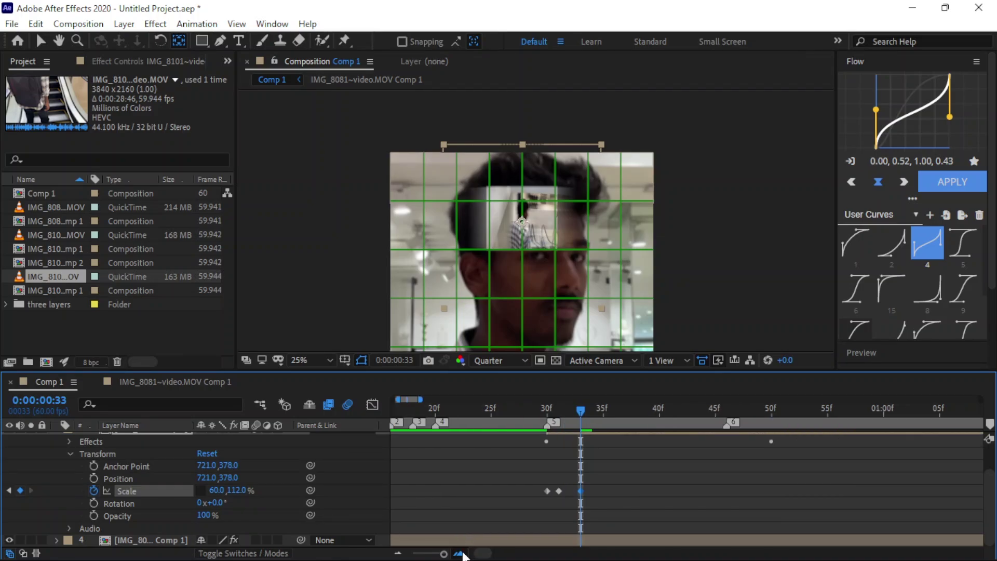
{"action": "left_click", "coordinate": [459, 553]}
{"action": "key", "text": "Page_Down"}
{"action": "key", "text": "Page_Down"}
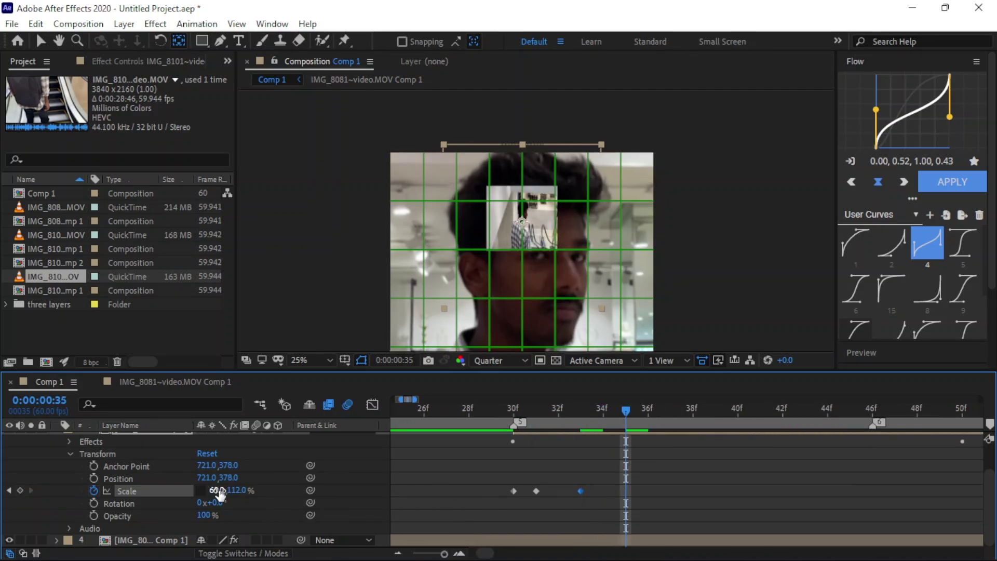
{"action": "left_click", "coordinate": [217, 491]}
{"action": "type", "text": "100"}
{"action": "key", "text": "Tab"}
{"action": "type", "text": "100"}
{"action": "key", "text": "Return"}
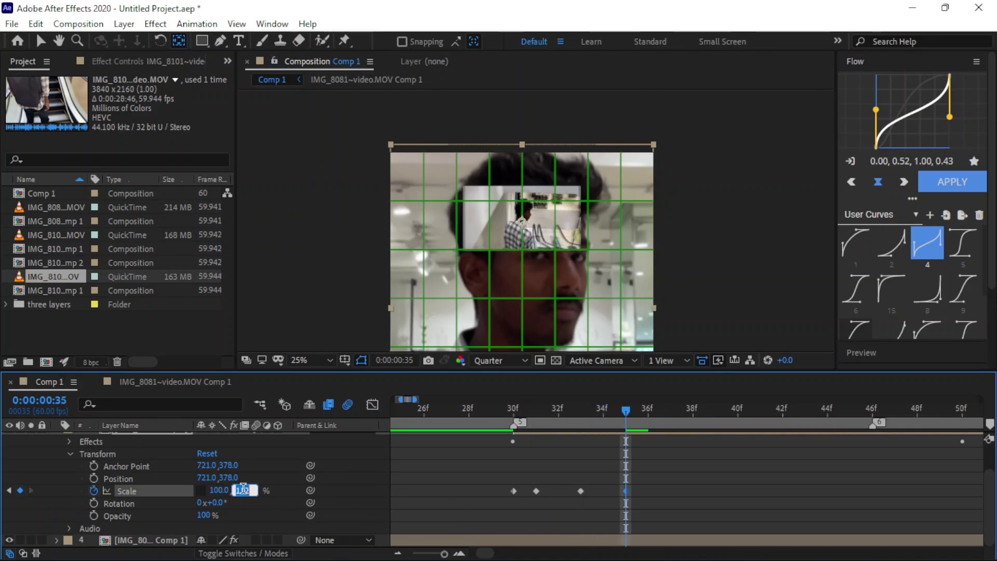
{"action": "scroll", "coordinate": [40, 451], "scroll_direction": "up", "scroll_amount": 3}
At frame 46, fit the viewer and drag the top inset's anchor point downward.
{"action": "left_click", "coordinate": [56, 463]}
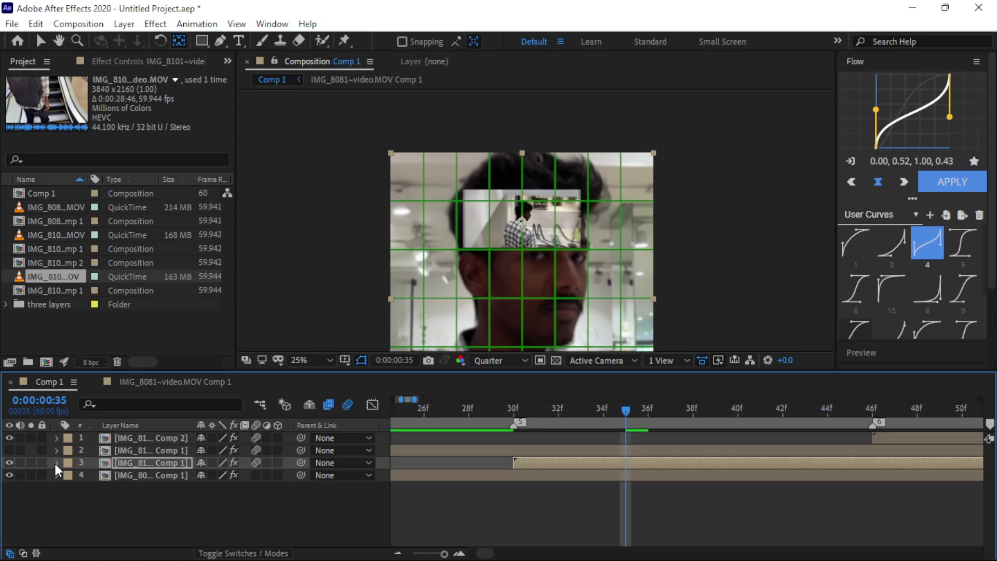
{"action": "scroll", "coordinate": [706, 553], "scroll_direction": "right", "scroll_amount": 3}
{"action": "scroll", "coordinate": [716, 552], "scroll_direction": "right", "scroll_amount": 3}
{"action": "left_click", "coordinate": [640, 409]}
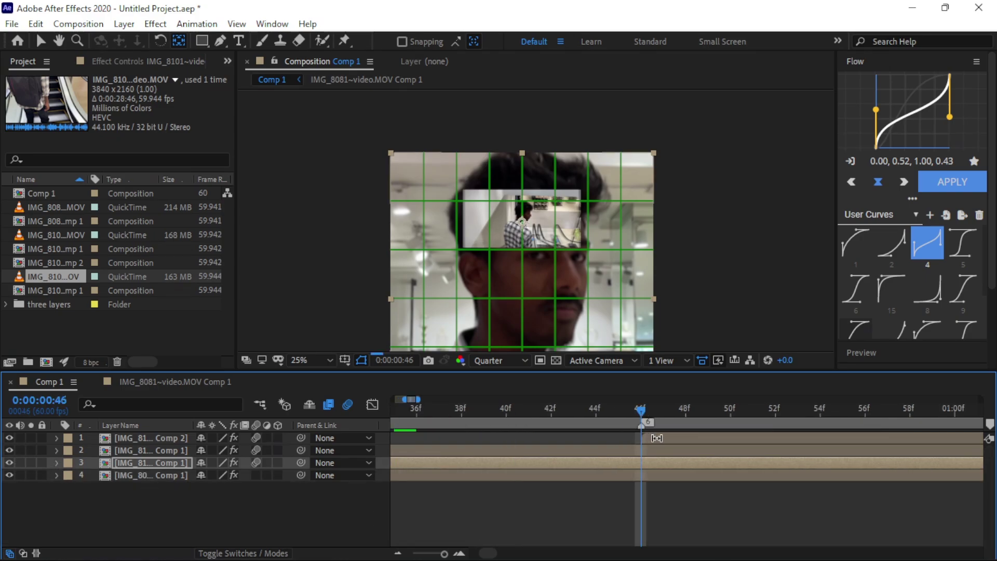
{"action": "left_click", "coordinate": [310, 360]}
{"action": "left_click", "coordinate": [312, 101]}
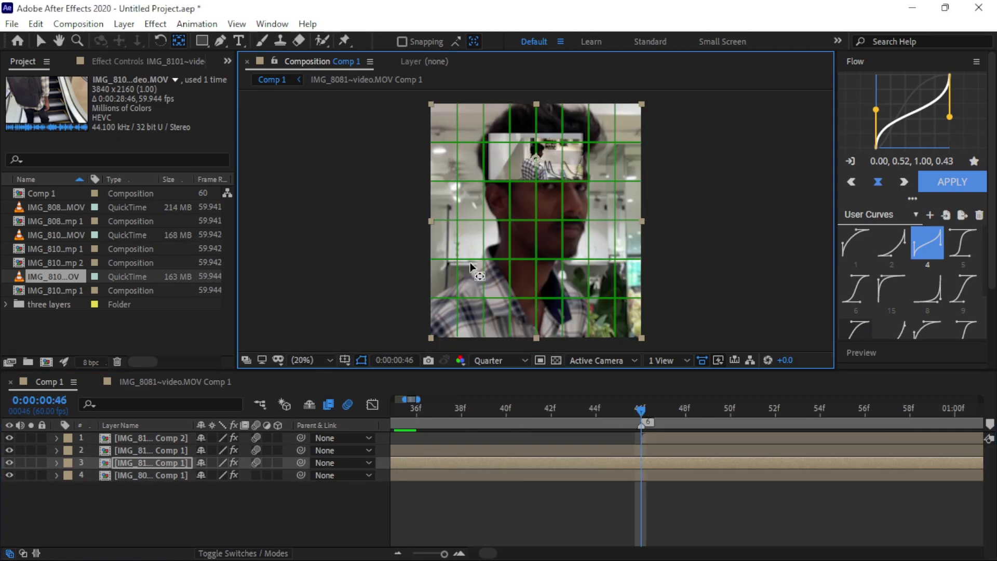
{"action": "left_click", "coordinate": [659, 439]}
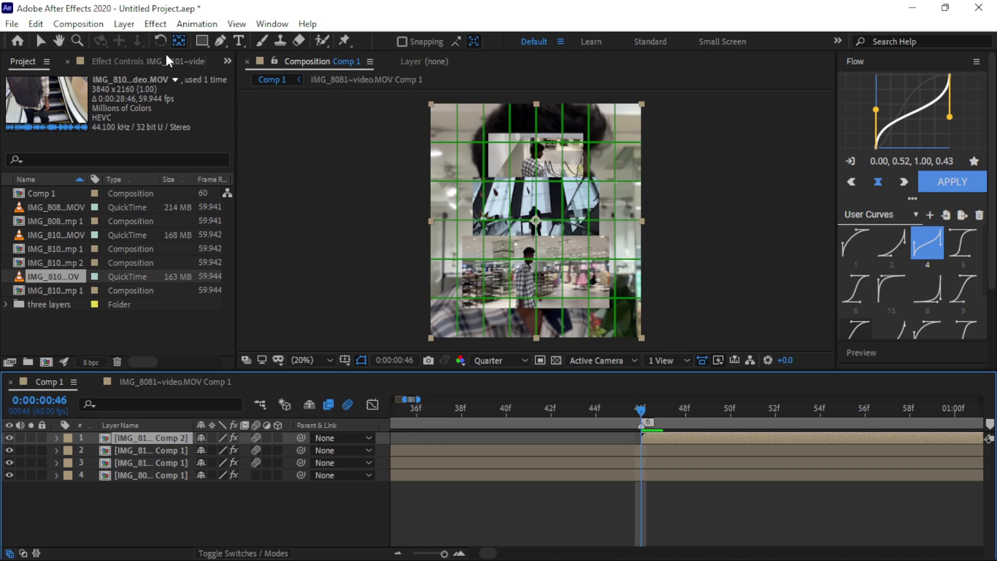
{"action": "left_click_drag", "start_coordinate": [535, 221], "coordinate": [537, 269]}
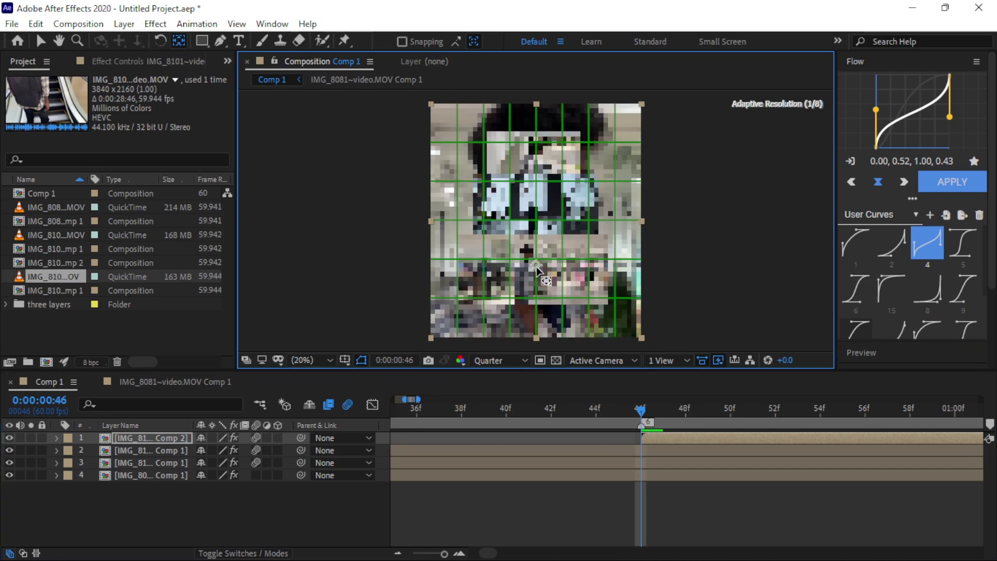
Nudge the top inset's anchor point slightly lower with the Pan Behind tool.
{"action": "scroll", "coordinate": [503, 279], "scroll_direction": "up", "scroll_amount": 2}
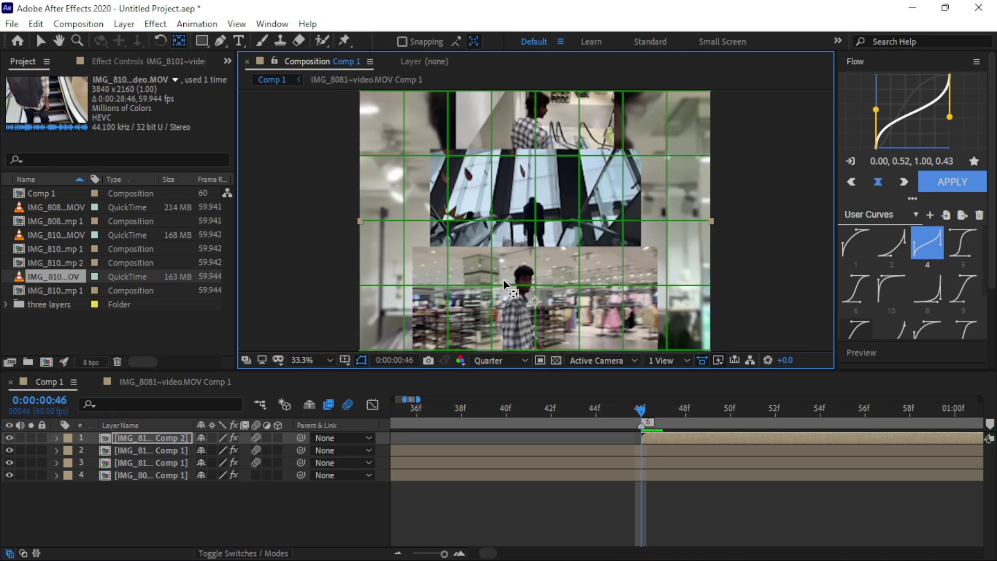
{"action": "key", "text": "h"}
{"action": "key", "text": "y"}
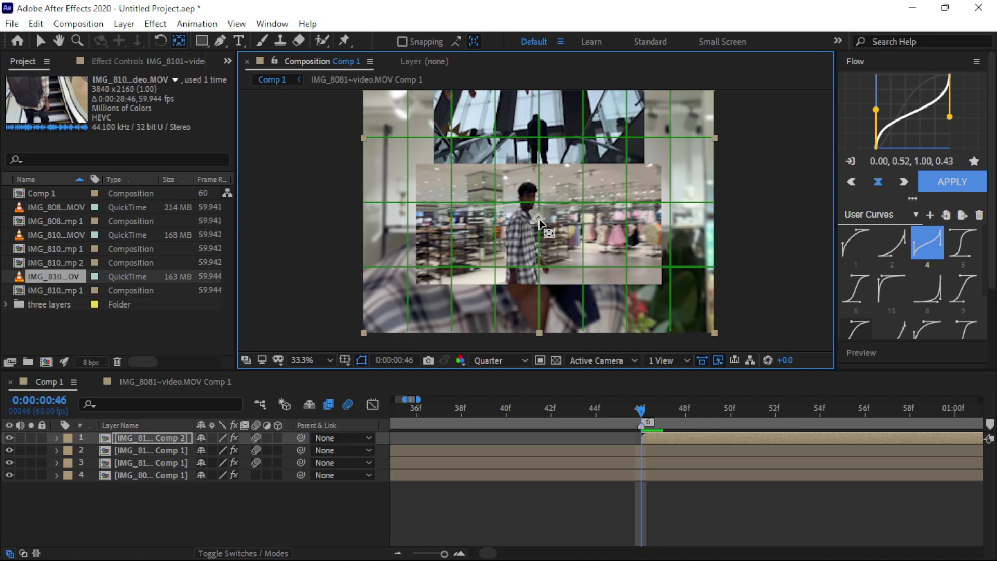
{"action": "left_click_drag", "start_coordinate": [539, 222], "coordinate": [539, 229]}
{"action": "scroll", "coordinate": [482, 245], "scroll_direction": "down", "scroll_amount": 2}
Show the top inset's Transform properties and keyframe Scale at 50%.
{"action": "left_click", "coordinate": [57, 437]}
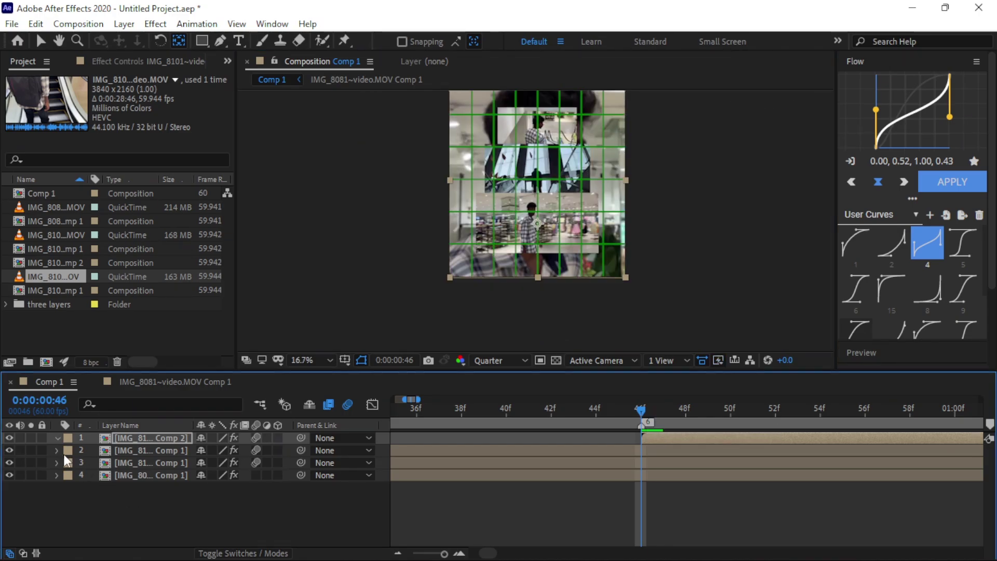
{"action": "left_click", "coordinate": [77, 479]}
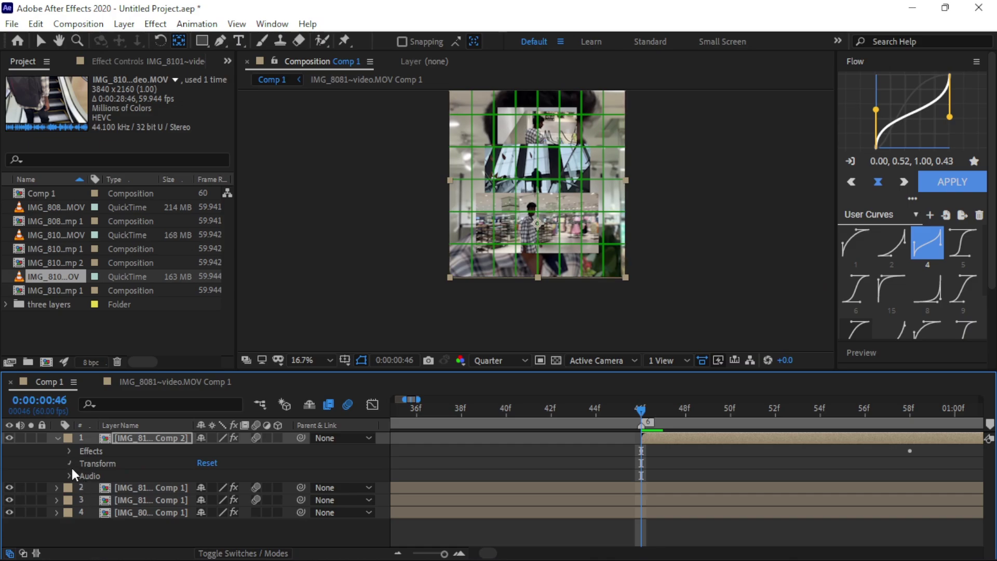
{"action": "left_click", "coordinate": [71, 463]}
{"action": "left_click", "coordinate": [94, 499]}
{"action": "left_click", "coordinate": [219, 499]}
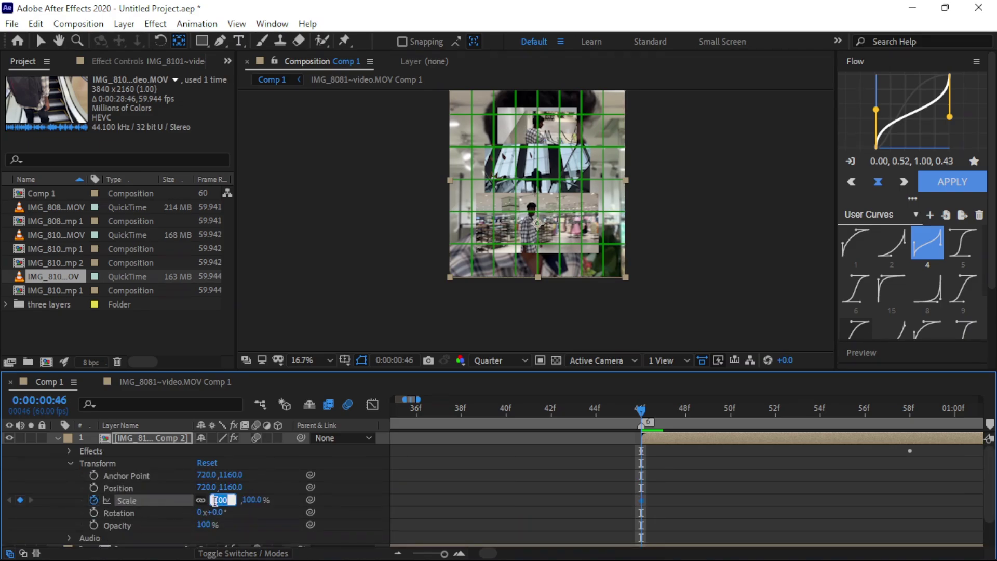
{"action": "type", "text": "50"}
{"action": "key", "text": "Return"}
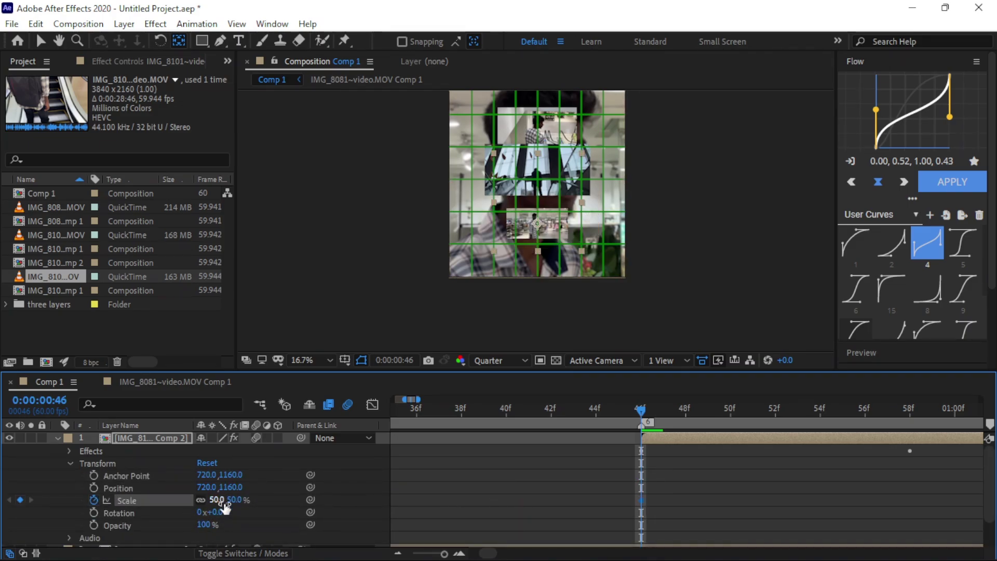
On the next frame, unlink Scale and stretch the layer wider horizontally.
{"action": "key", "text": "Page_Down"}
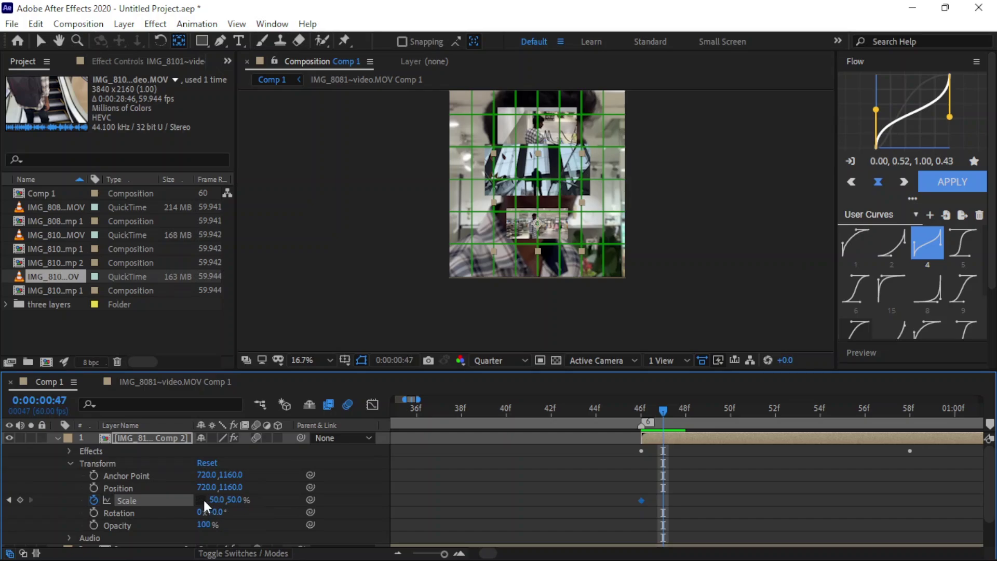
{"action": "left_click", "coordinate": [201, 499]}
{"action": "left_click_drag", "start_coordinate": [216, 500], "coordinate": [371, 506]}
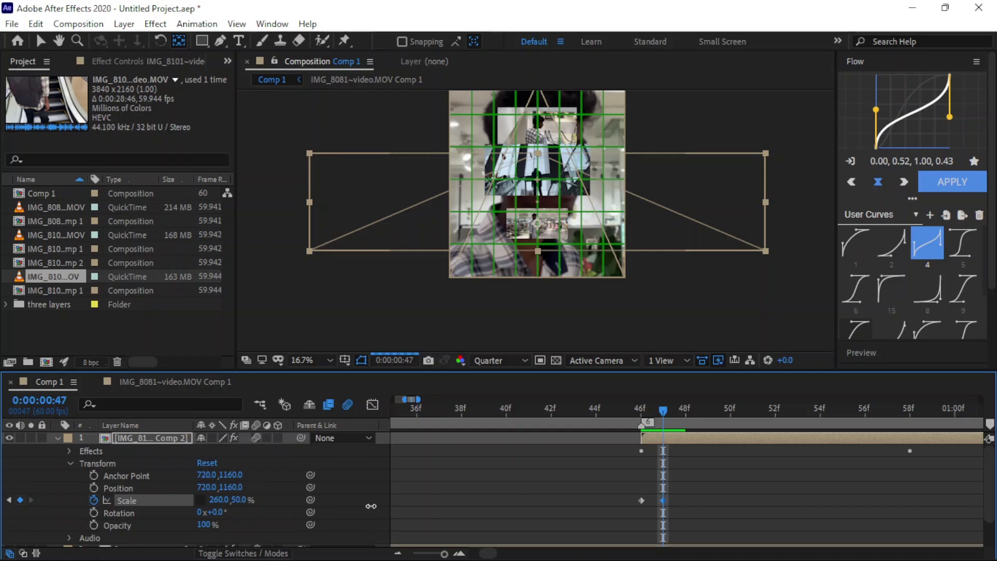
{"action": "left_click_drag", "start_coordinate": [231, 506], "coordinate": [180, 513]}
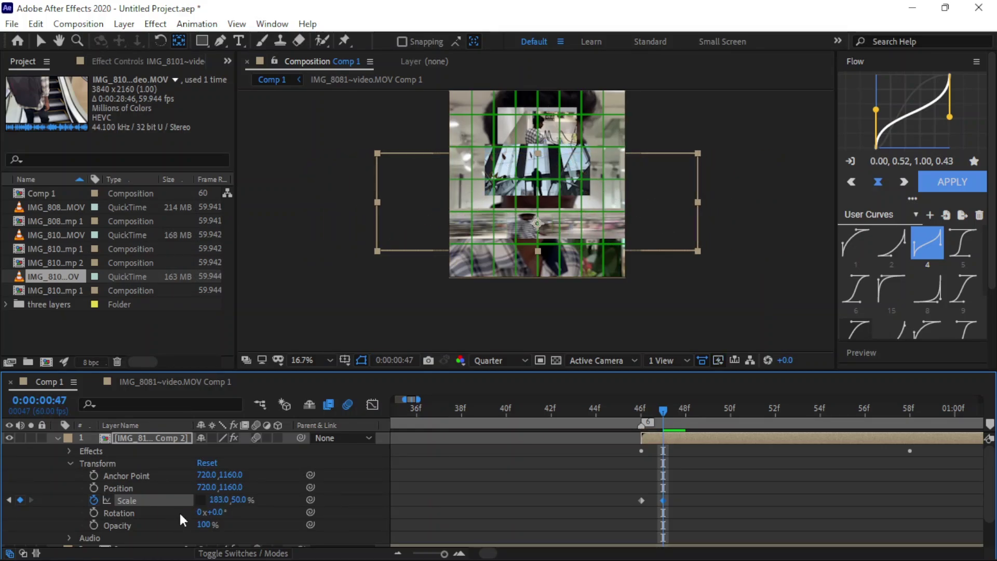
{"action": "mouse_move", "coordinate": [218, 500]}
{"action": "left_mouse_down"}
{"action": "mouse_move", "coordinate": [204, 503]}
{"action": "mouse_move", "coordinate": [224, 500]}
{"action": "left_mouse_up"}
At frame 49, set the width to 50% and stretch the height taller.
{"action": "key", "text": "Page_Down"}
{"action": "key", "text": "Page_Down"}
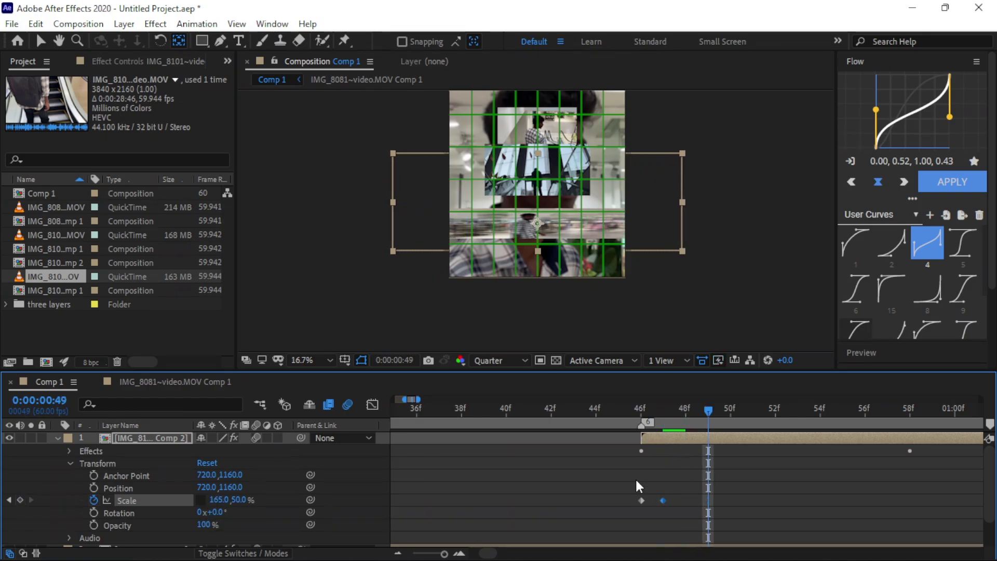
{"action": "left_click", "coordinate": [220, 500]}
{"action": "type", "text": "50"}
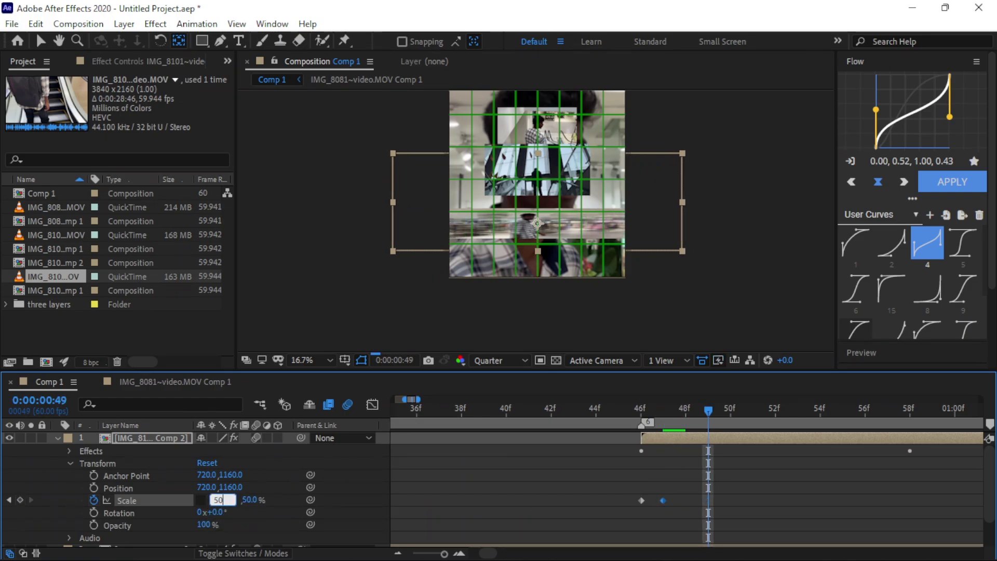
{"action": "key", "text": "Return"}
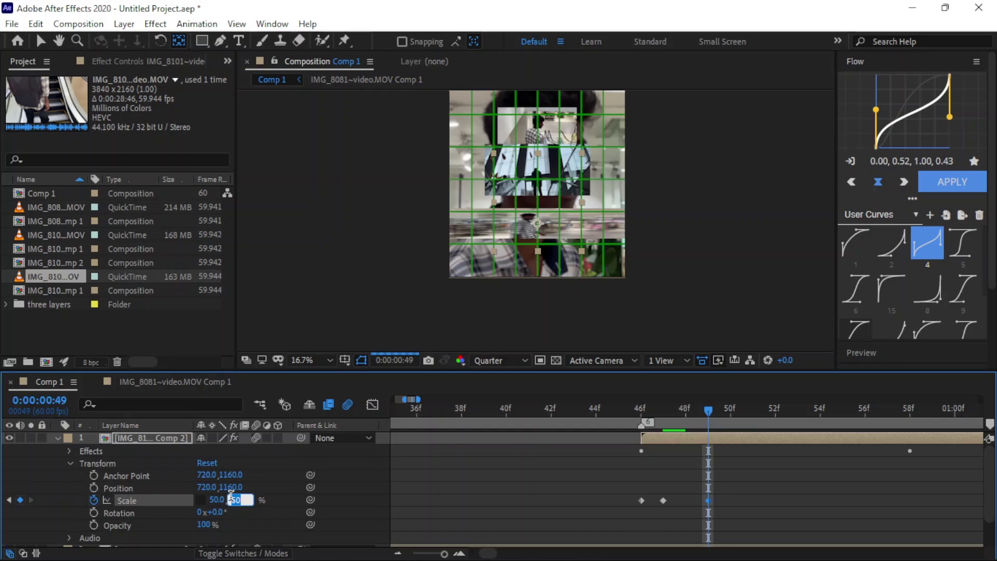
{"action": "left_click", "coordinate": [166, 509]}
{"action": "left_click_drag", "start_coordinate": [238, 500], "coordinate": [279, 500]}
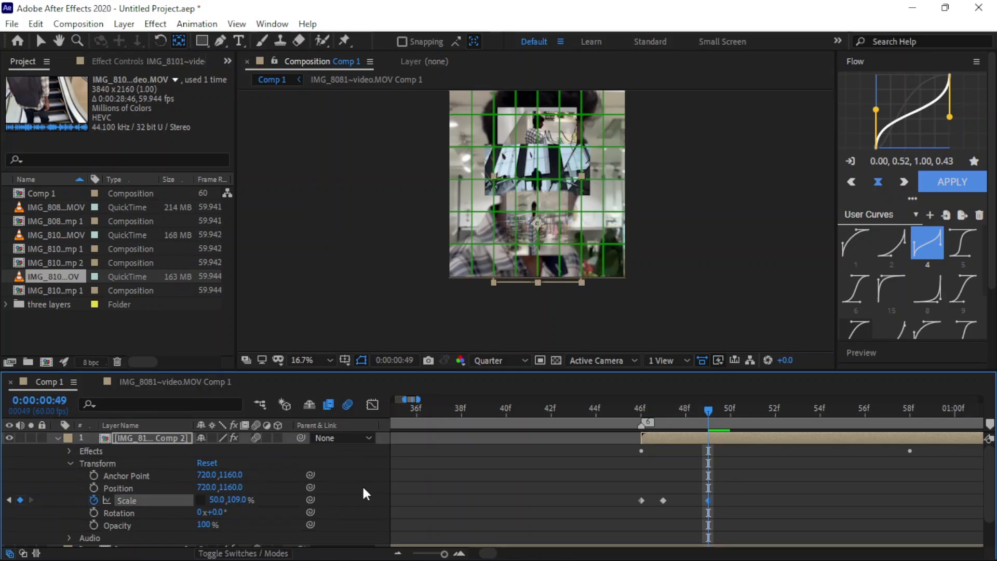
At frame 51, return Scale to 100, 100%.
{"action": "key", "text": "Page_Down"}
{"action": "key", "text": "Page_Down"}
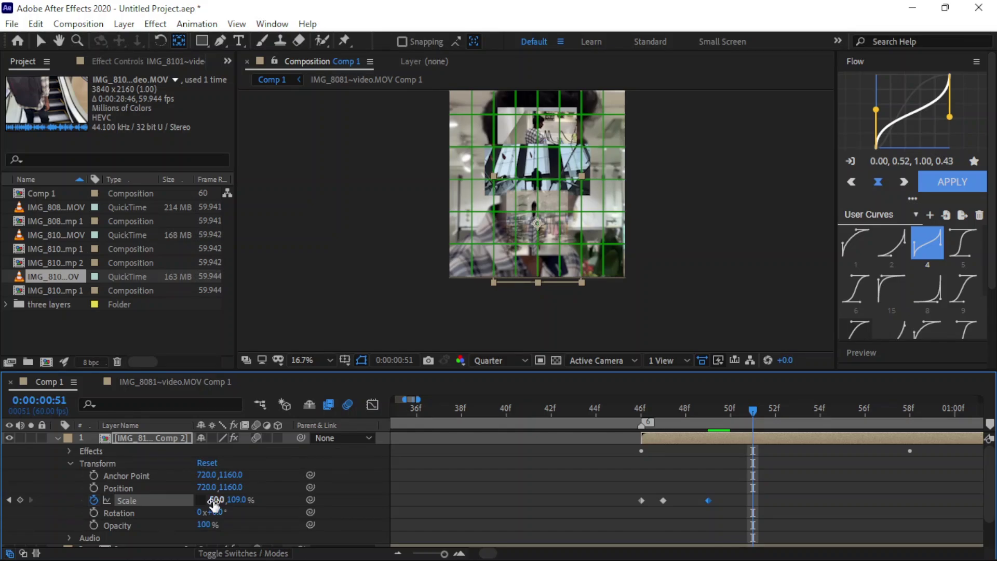
{"action": "left_click", "coordinate": [213, 499]}
{"action": "type", "text": "100"}
{"action": "key", "text": "Tab"}
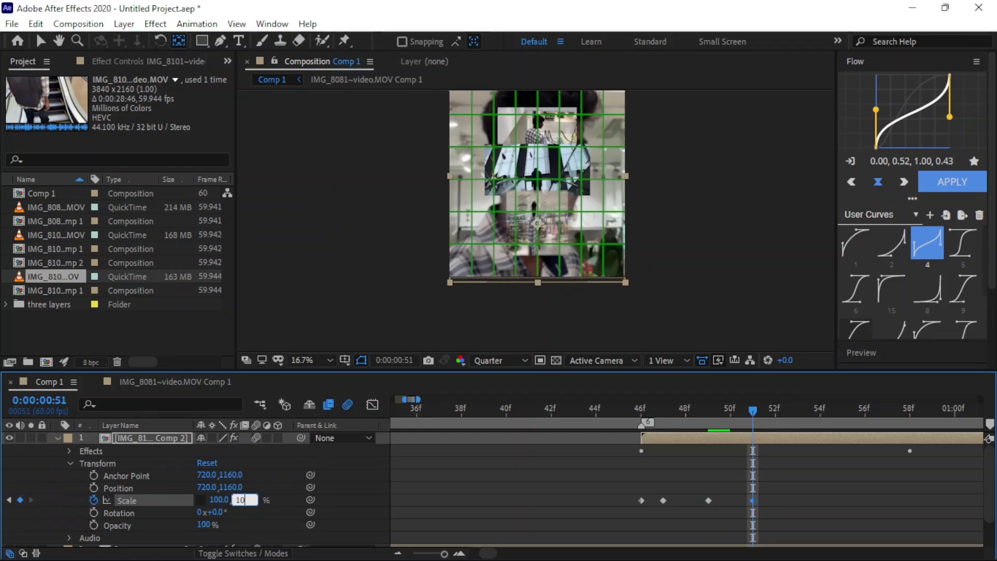
{"action": "type", "text": "0.0"}
{"action": "key", "text": "Return"}
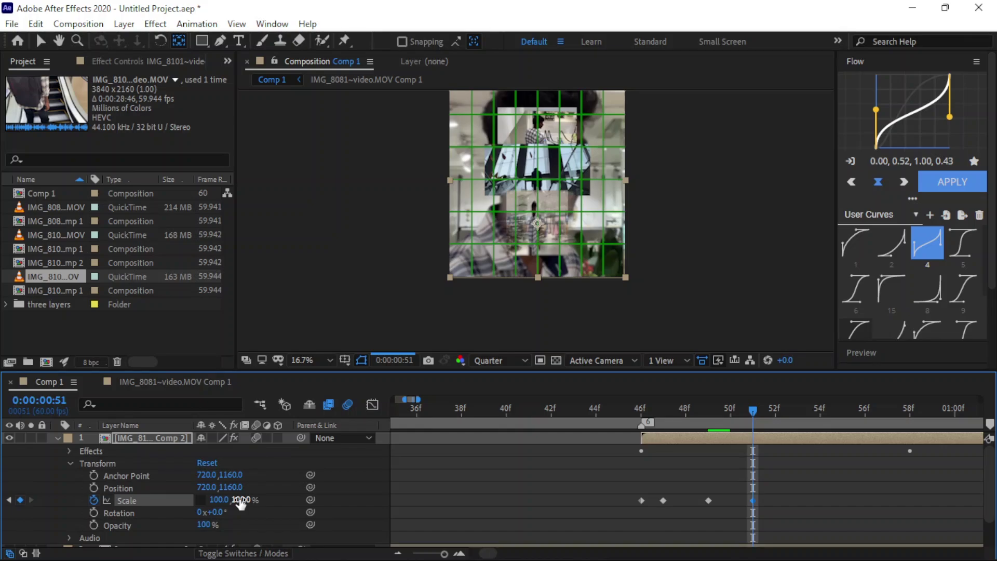
Push the frame-49 height to 133%, then select all four Scale keyframes and open their context menu.
{"action": "left_click", "coordinate": [707, 417]}
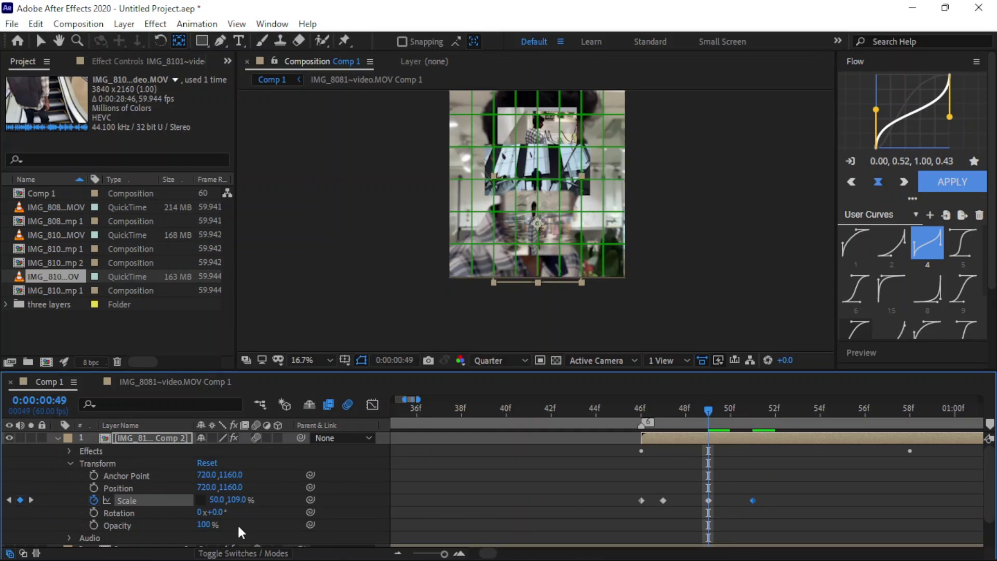
{"action": "left_click_drag", "start_coordinate": [238, 499], "coordinate": [259, 497]}
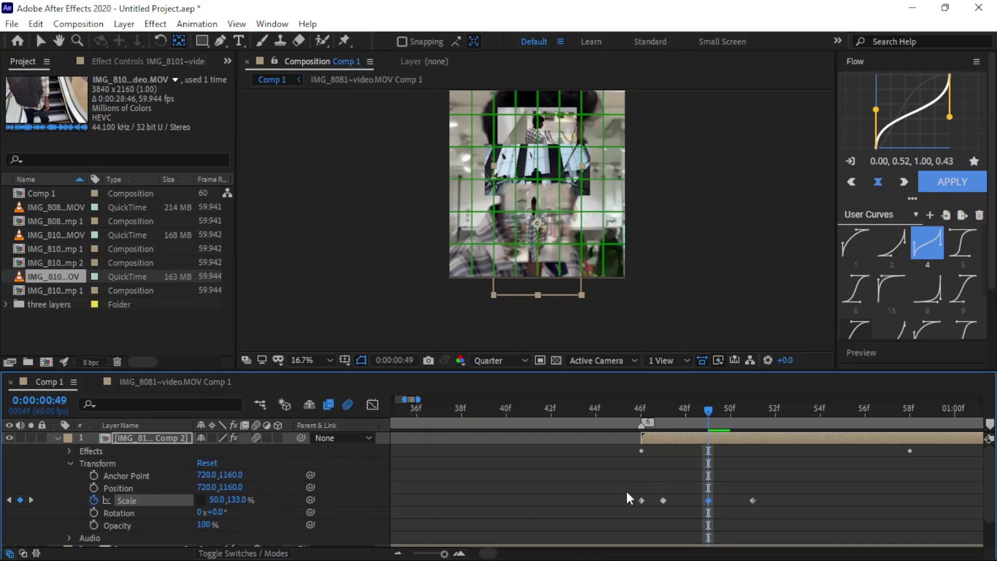
{"action": "left_click_drag", "start_coordinate": [618, 490], "coordinate": [756, 499]}
{"action": "right_click", "coordinate": [757, 503]}
Apply Easy Ease to the top inset's Scale keyframes, then to the second inset layer's.
{"action": "left_click", "coordinate": [701, 473]}
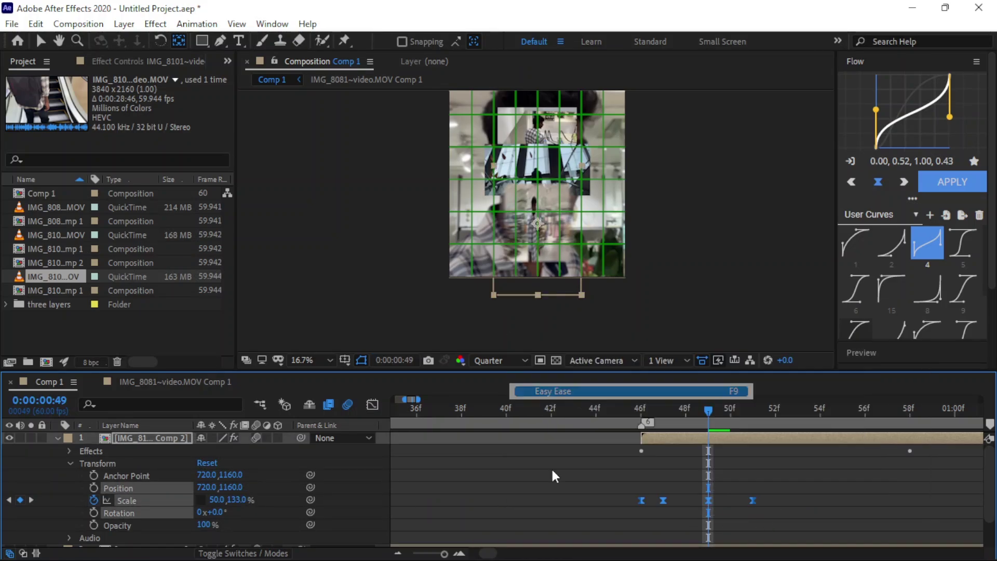
{"action": "left_click", "coordinate": [398, 553]}
{"action": "key", "text": "u"}
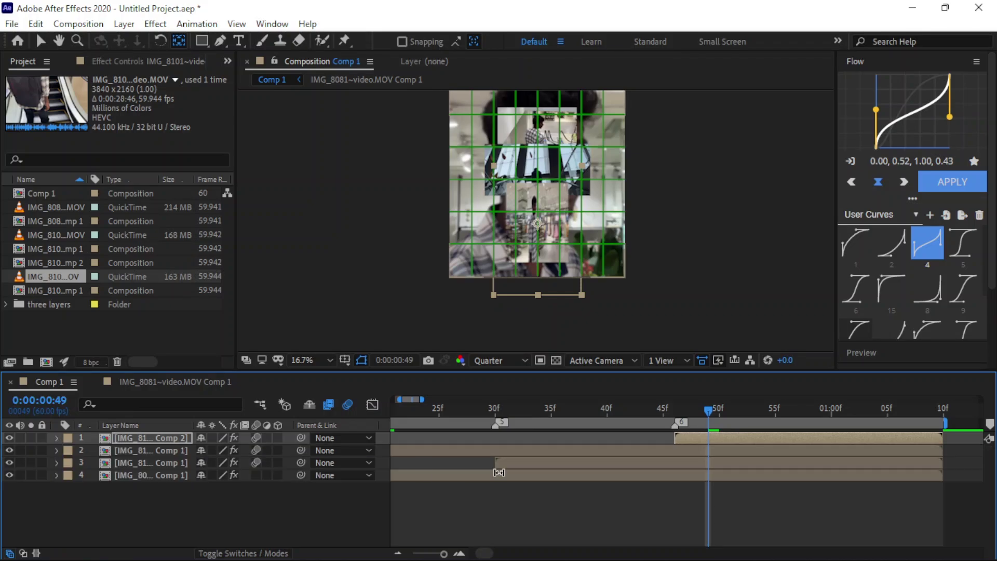
{"action": "left_click", "coordinate": [150, 450]}
{"action": "key", "text": "u"}
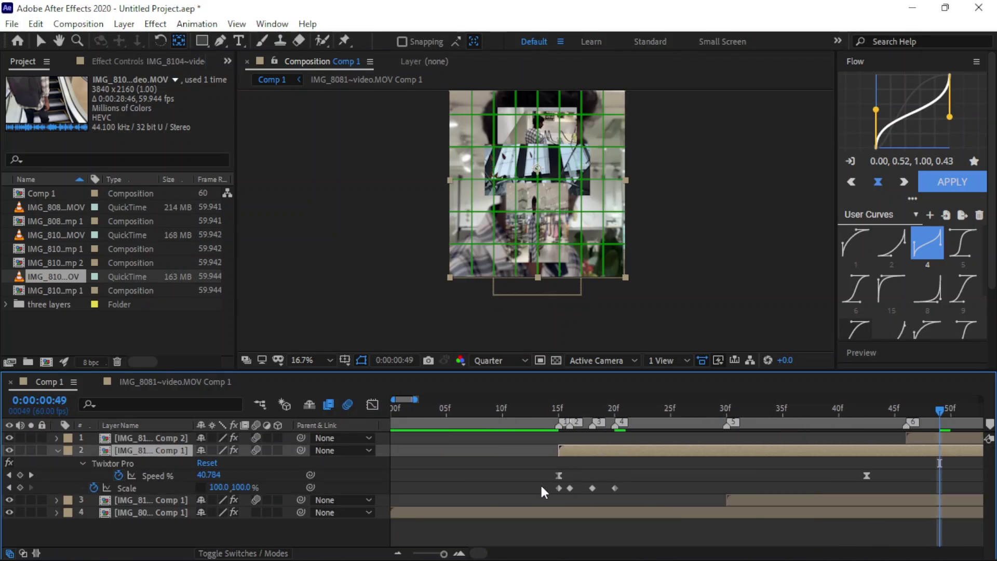
{"action": "left_click_drag", "start_coordinate": [540, 482], "coordinate": [619, 488]}
{"action": "right_click", "coordinate": [614, 485]}
{"action": "mouse_move", "coordinate": [680, 477]}
{"action": "left_click", "coordinate": [431, 382]}
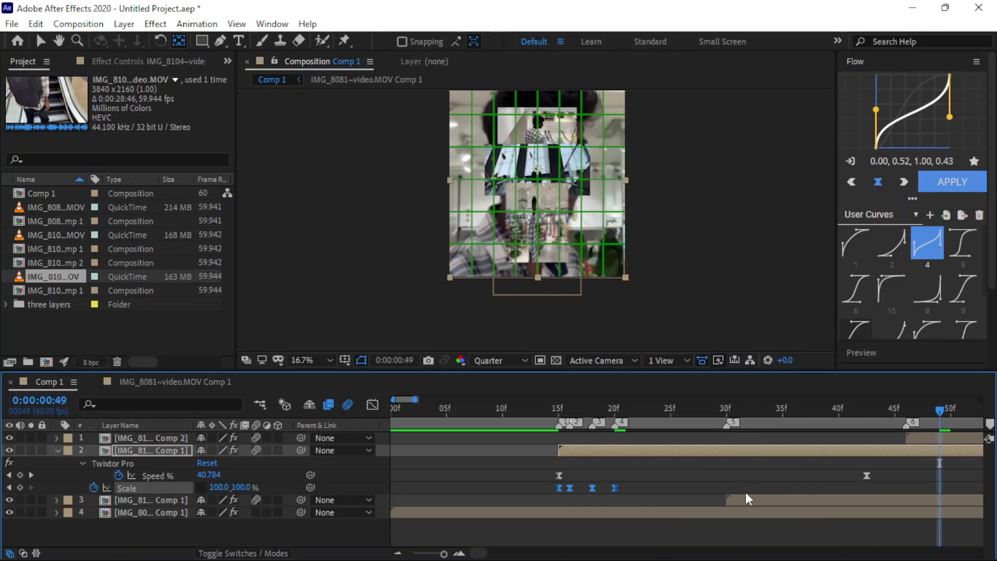
Easy ease the third inset layer's Scale keyframes and collapse the layers' properties.
{"action": "left_click", "coordinate": [746, 498]}
{"action": "key", "text": "u"}
{"action": "left_click_drag", "start_coordinate": [720, 527], "coordinate": [784, 541]}
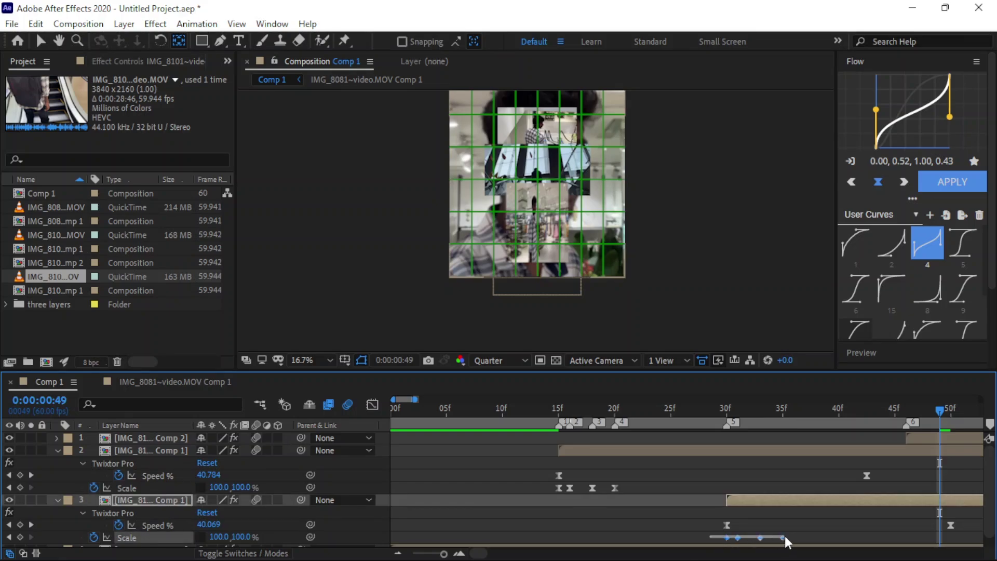
{"action": "right_click", "coordinate": [781, 535]}
{"action": "mouse_move", "coordinate": [793, 526]}
{"action": "left_click", "coordinate": [590, 434]}
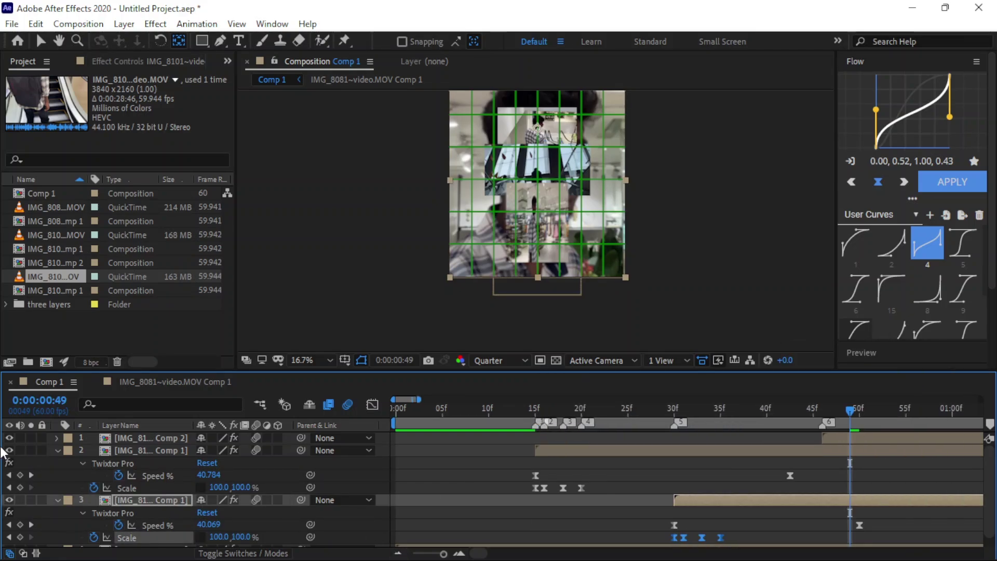
{"action": "left_click", "coordinate": [58, 450]}
{"action": "left_click", "coordinate": [57, 463]}
{"action": "left_click", "coordinate": [398, 553]}
Return to the start, set the viewer to Fit up to 100%, and preview Comp 1.
{"action": "left_click_drag", "start_coordinate": [418, 410], "coordinate": [395, 410]}
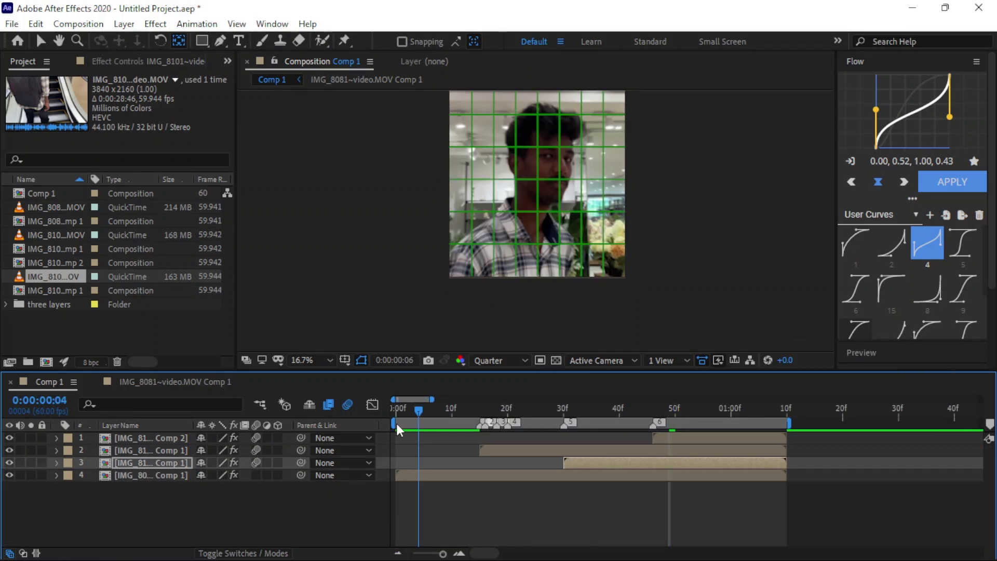
{"action": "left_click", "coordinate": [329, 359]}
{"action": "left_click", "coordinate": [329, 116]}
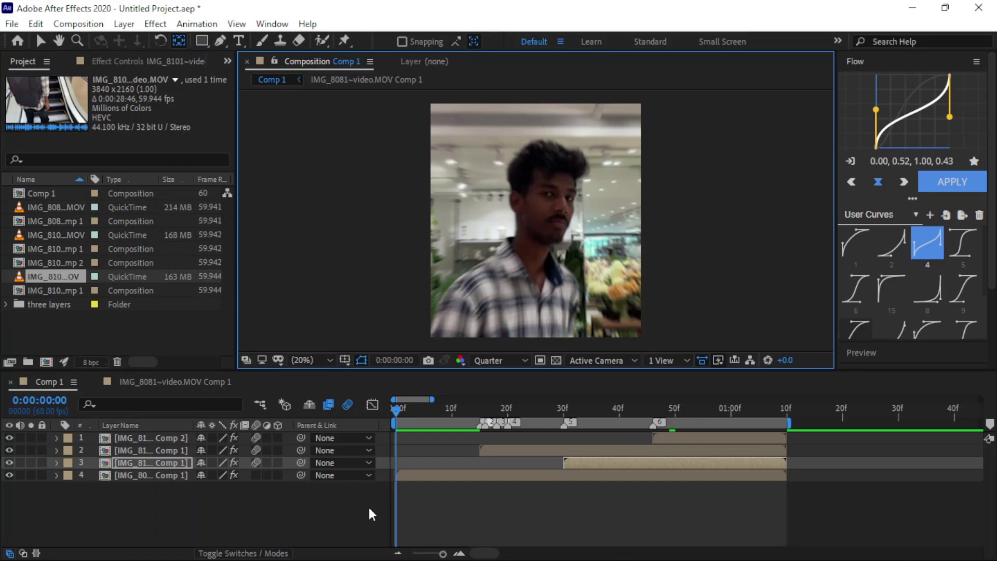
{"action": "key", "text": "space"}
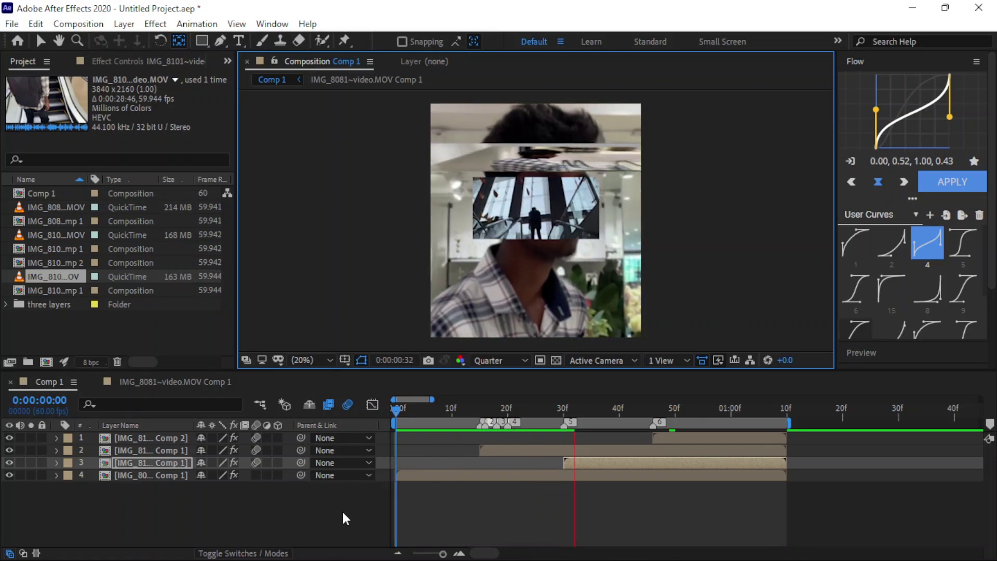
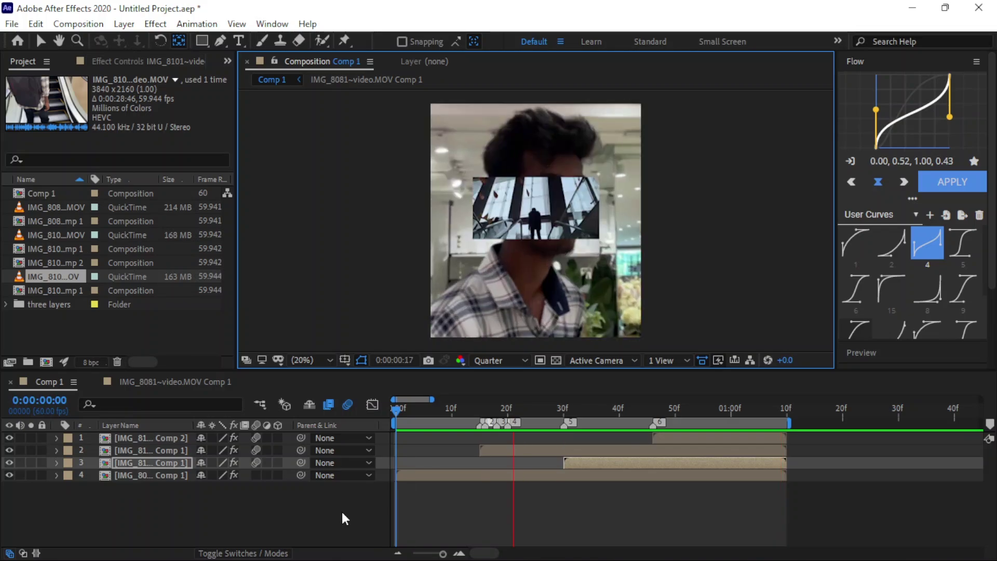
Stop the preview at frame 15 and pre-compose the top three clip layers into Pre-comp 1.
{"action": "left_click", "coordinate": [434, 408]}
{"action": "left_click", "coordinate": [478, 409]}
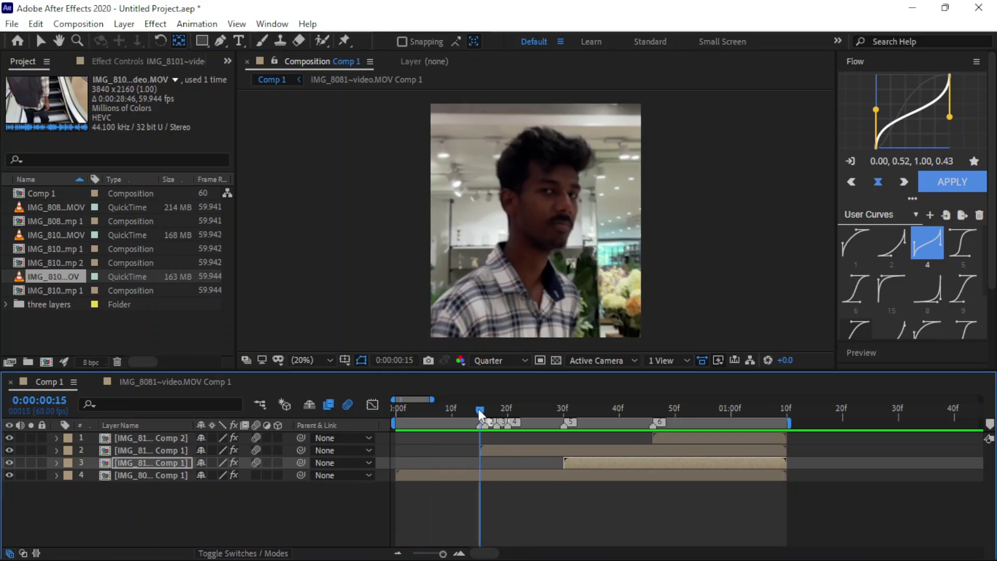
{"action": "left_click", "coordinate": [498, 450]}
{"action": "left_click", "coordinate": [576, 462], "text": "ctrl"}
{"action": "left_click", "coordinate": [673, 440], "text": "ctrl"}
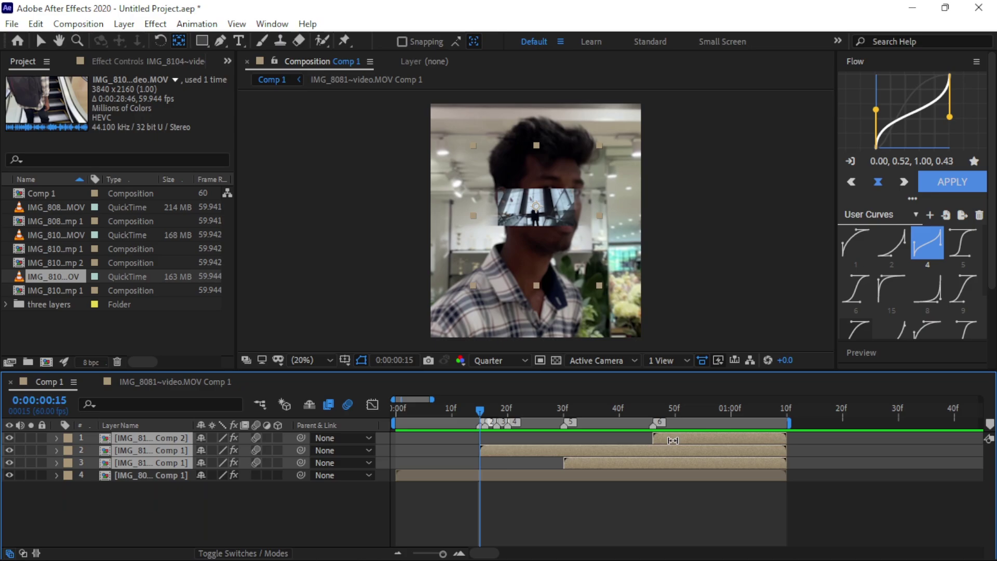
{"action": "key", "text": "ctrl+shift+c"}
{"action": "left_click", "coordinate": [528, 384]}
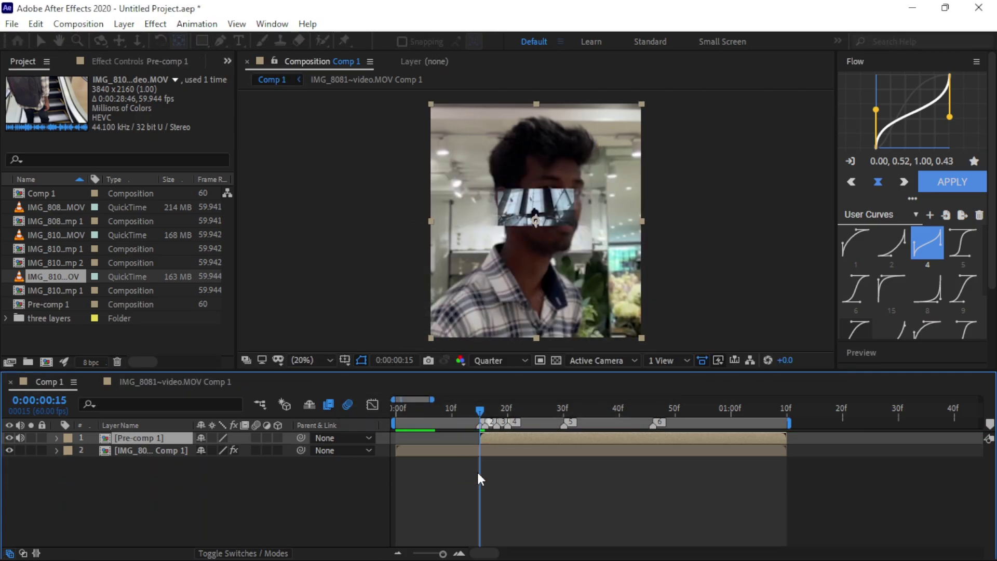
Reveal the base clip's keyframes and select its two Z Dist blur keyframes.
{"action": "key", "text": "u"}
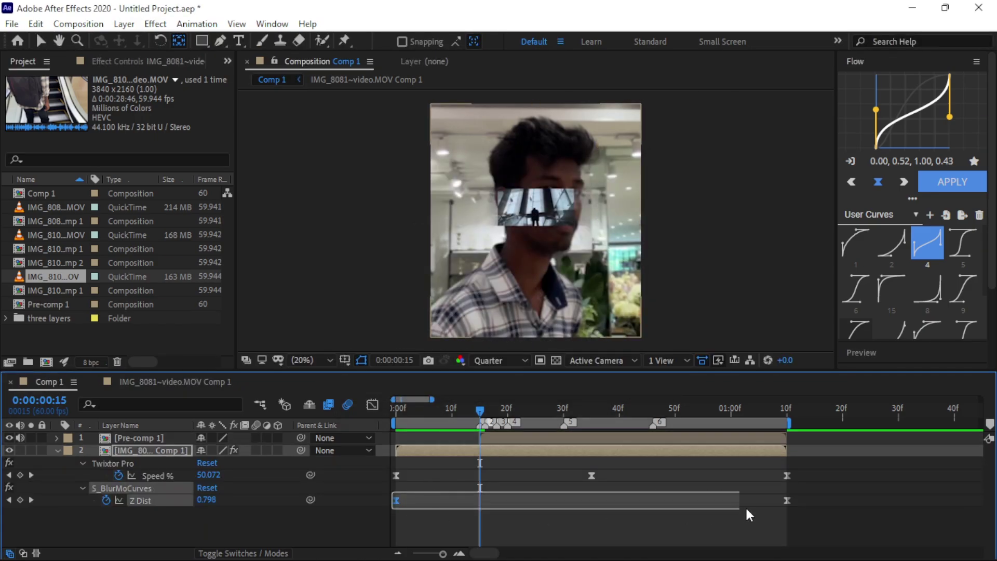
{"action": "left_click_drag", "start_coordinate": [396, 498], "coordinate": [730, 508]}
{"action": "key", "text": "ctrl+v"}
{"action": "key", "text": "Delete"}
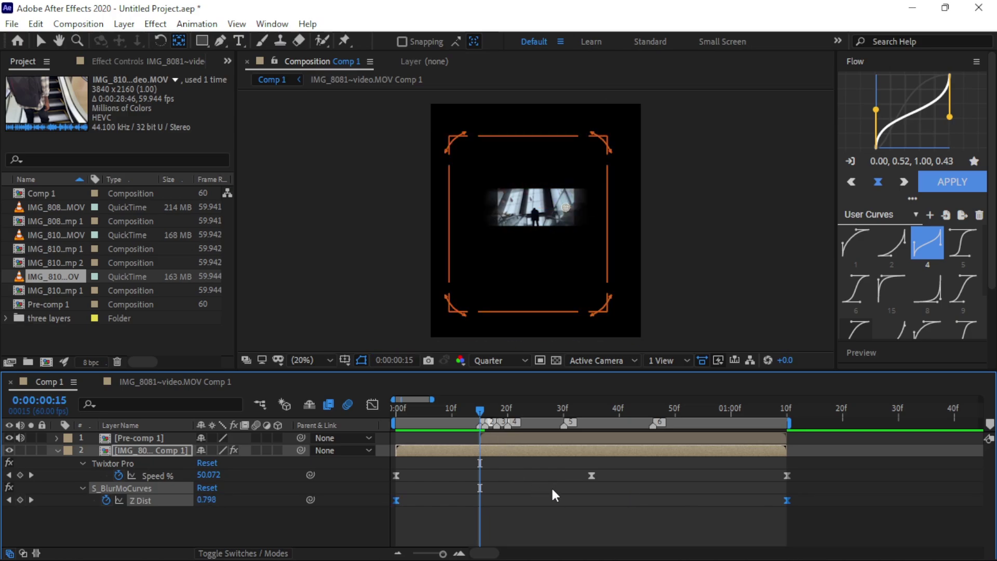
{"action": "left_click_drag", "start_coordinate": [388, 484], "coordinate": [796, 506]}
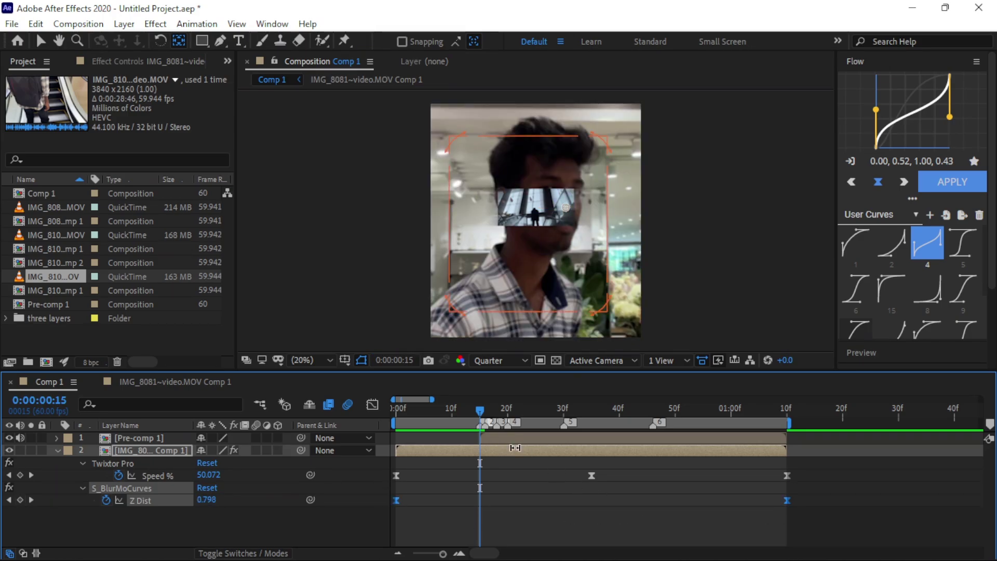
Collapse the base clip's properties and scrub through the frames around the cut to inspect the transition.
{"action": "left_click", "coordinate": [146, 450]}
{"action": "key", "text": "Home"}
{"action": "left_click", "coordinate": [67, 450]}
{"action": "left_click", "coordinate": [39, 450]}
{"action": "key", "text": "u"}
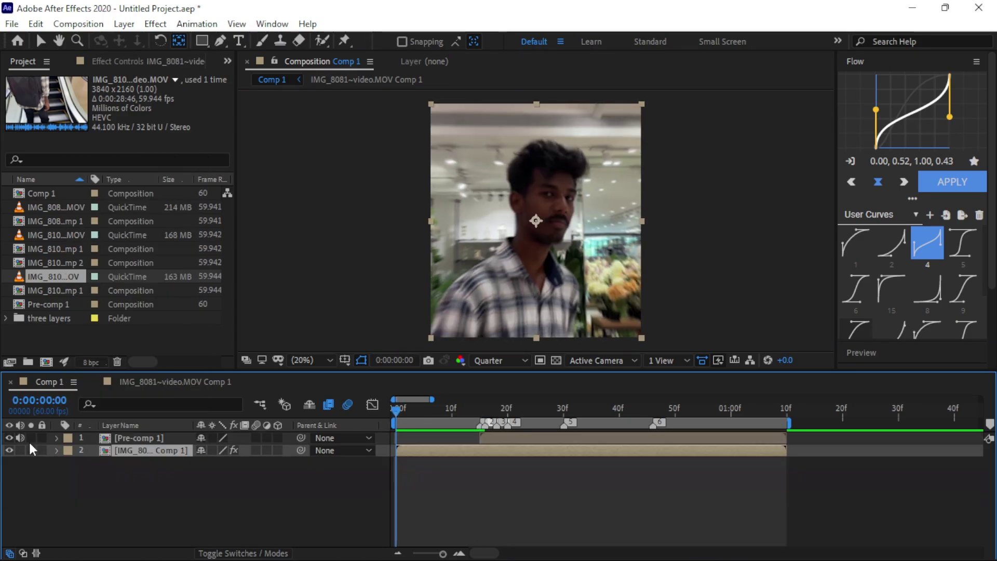
{"action": "left_click", "coordinate": [487, 405]}
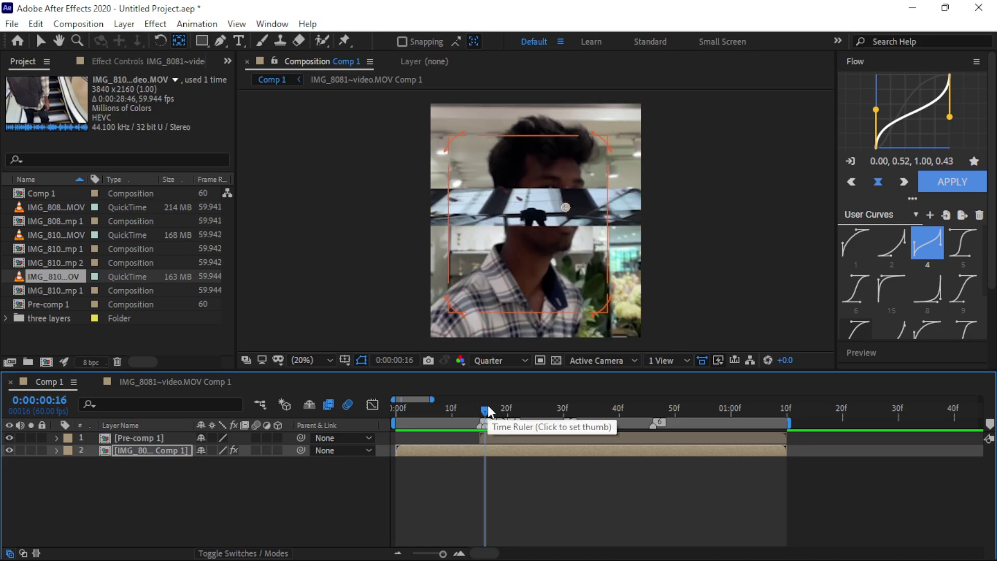
{"action": "left_click", "coordinate": [569, 407]}
{"action": "mouse_move", "coordinate": [605, 423]}
{"action": "left_mouse_down"}
{"action": "mouse_move", "coordinate": [747, 410]}
{"action": "mouse_move", "coordinate": [363, 432]}
{"action": "left_mouse_up"}
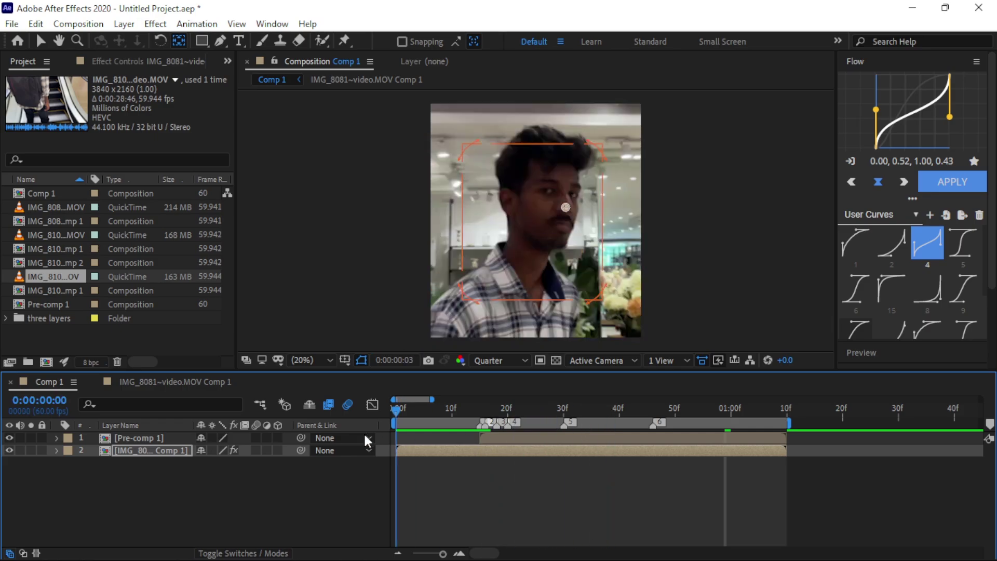
{"action": "key", "text": "space"}
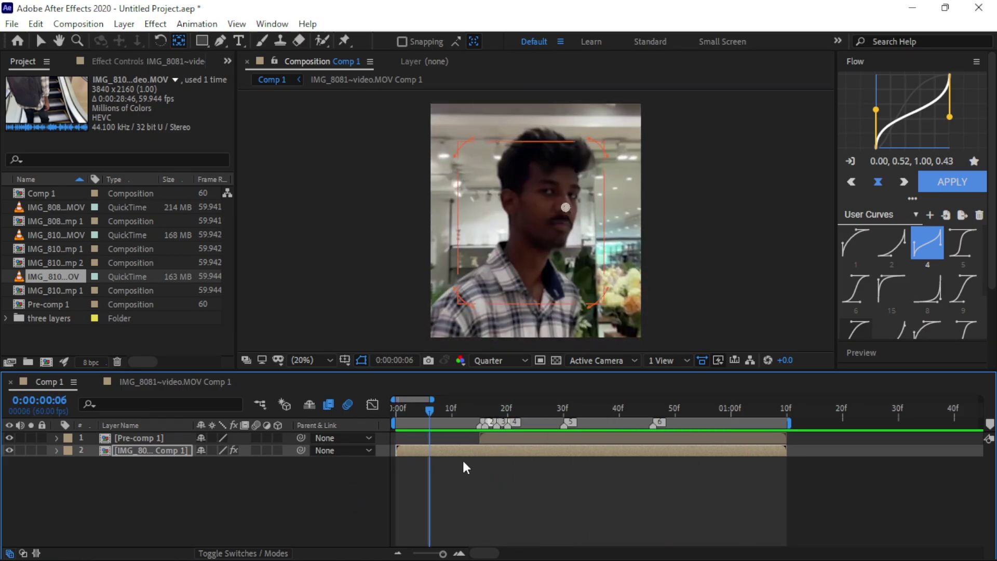
Paste the S_BlurMoCurves effect with its Z Dist keyframes onto Pre-comp 1.
{"action": "left_click", "coordinate": [505, 436]}
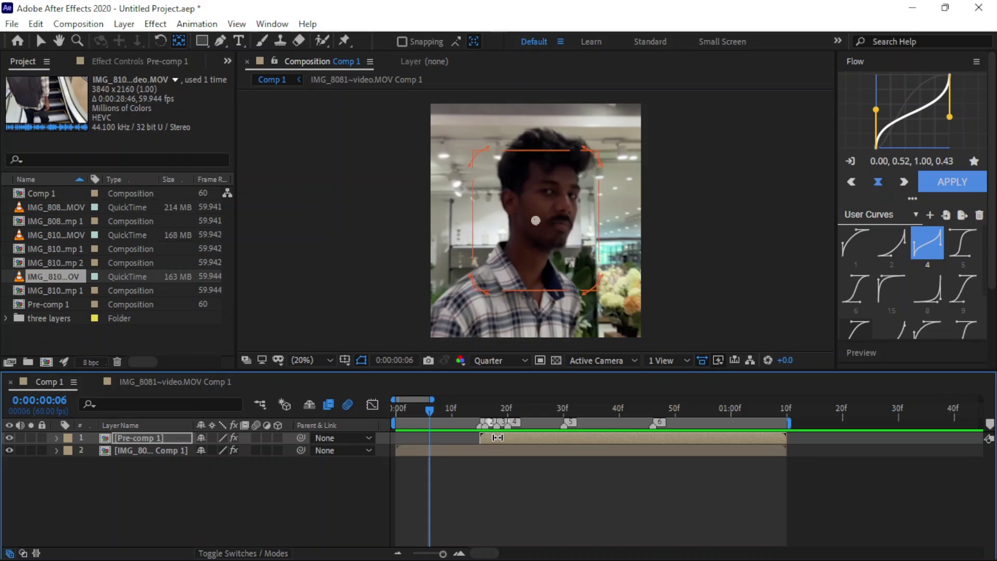
{"action": "key", "text": "ctrl+alt+t"}
{"action": "key", "text": "ctrl+alt+shift+f"}
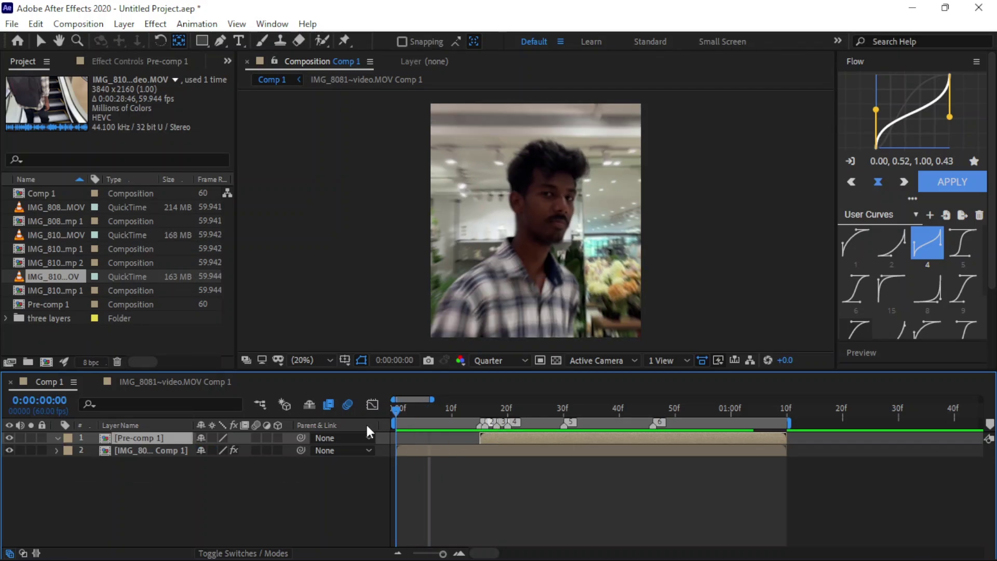
{"action": "key", "text": "Home"}
Reveal Pre-comp 1's Z Dist keyframes, preview the blur, and delete the unwanted extra keyframe.
{"action": "key", "text": "u"}
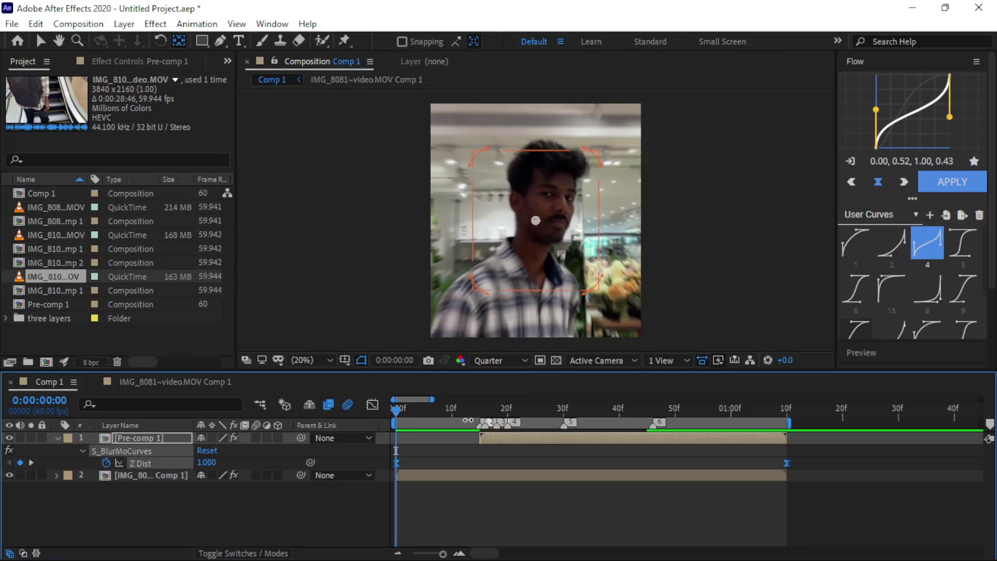
{"action": "key", "text": "space"}
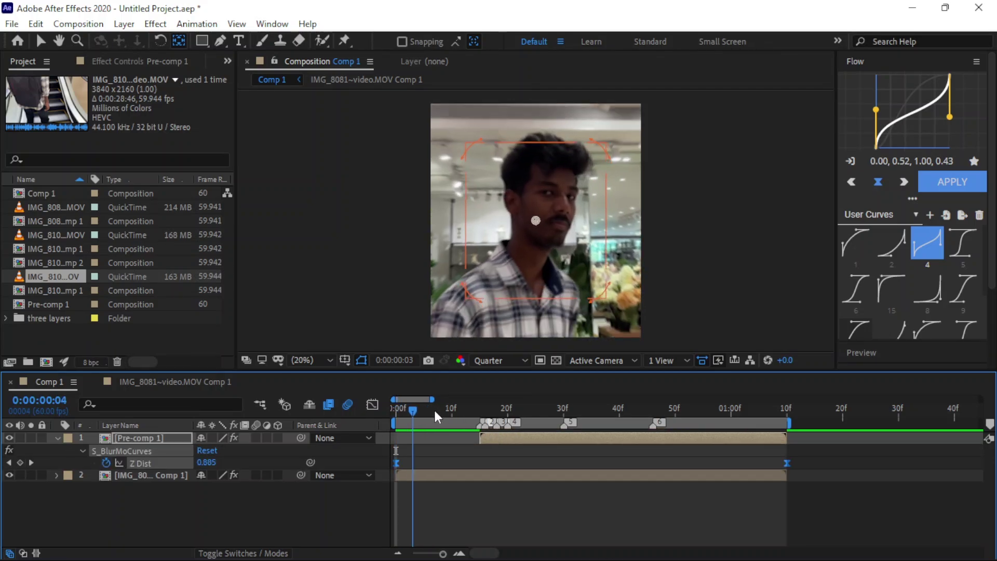
{"action": "key", "text": "space"}
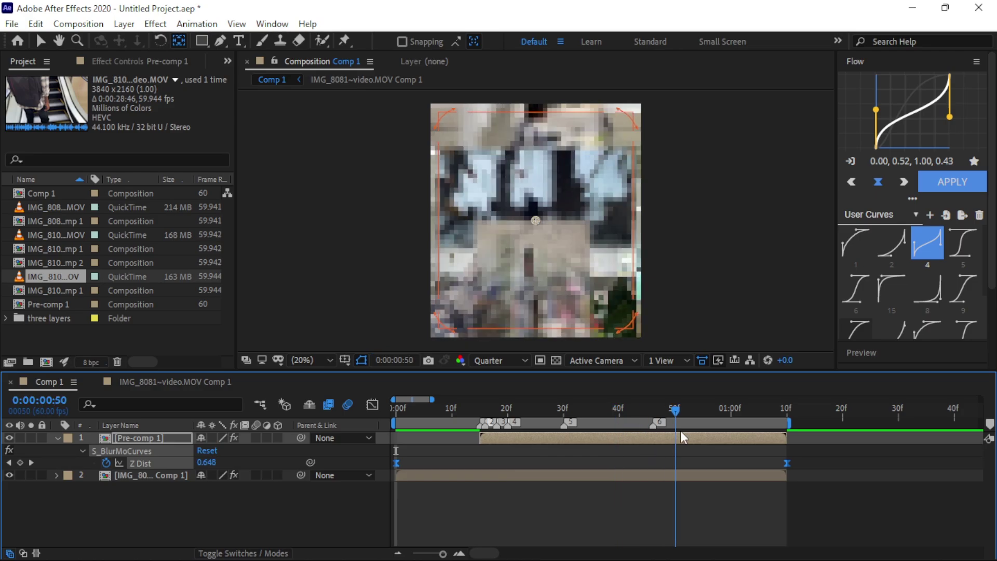
{"action": "left_click", "coordinate": [441, 410]}
{"action": "key", "text": "Home"}
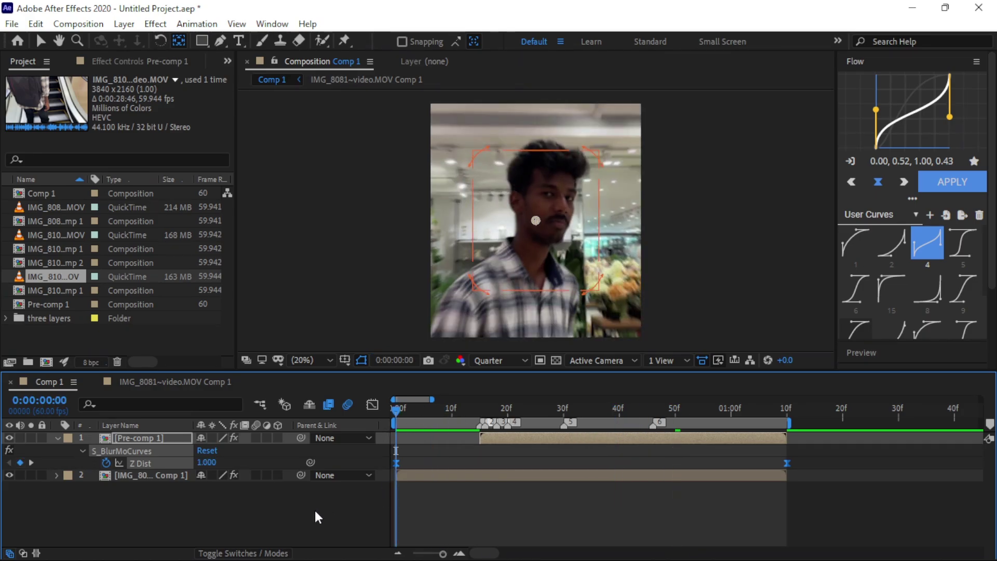
{"action": "left_click", "coordinate": [543, 410]}
{"action": "left_click_drag", "start_coordinate": [203, 462], "coordinate": [488, 442]}
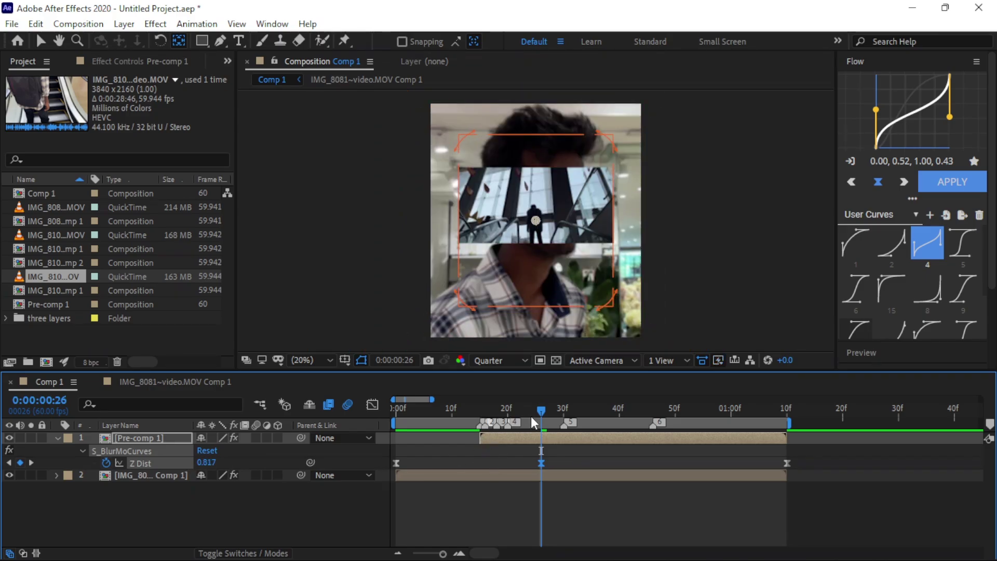
{"action": "key", "text": "Delete"}
{"action": "key", "text": "Home"}
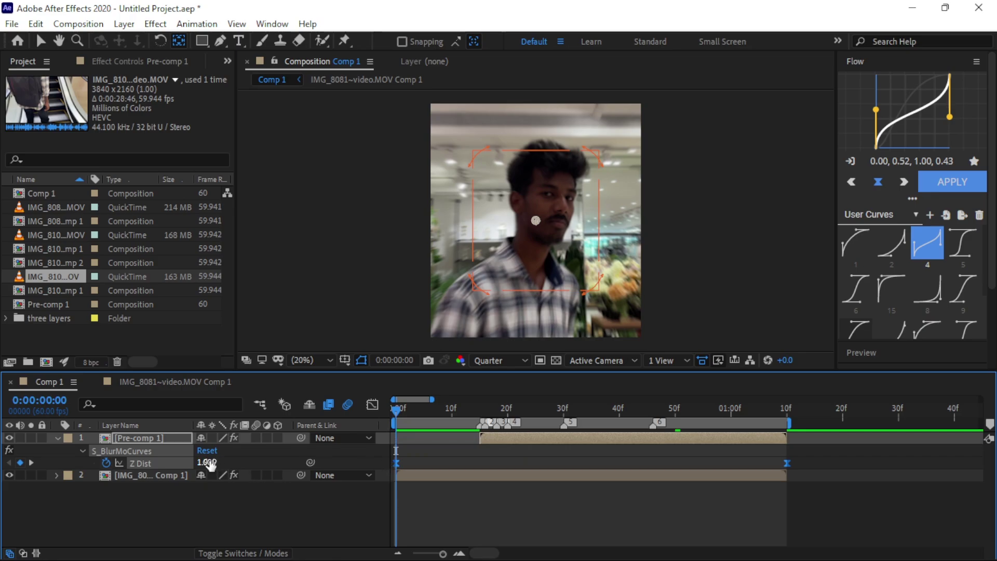
Try several starting Z Dist values at frame 0, settle on 1.300, and preview the result.
{"action": "left_click_drag", "start_coordinate": [206, 462], "coordinate": [217, 466]}
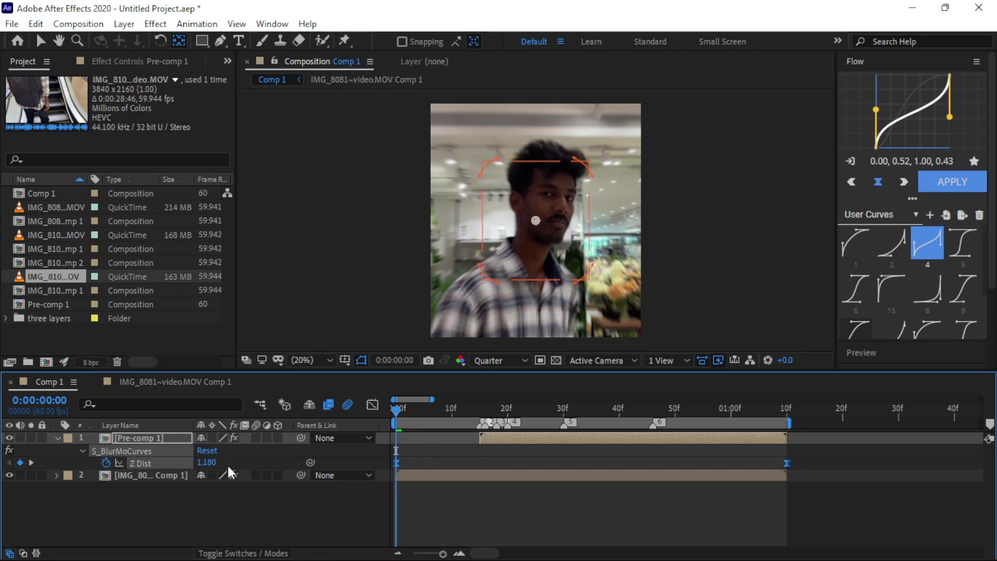
{"action": "left_click_drag", "start_coordinate": [438, 410], "coordinate": [366, 425]}
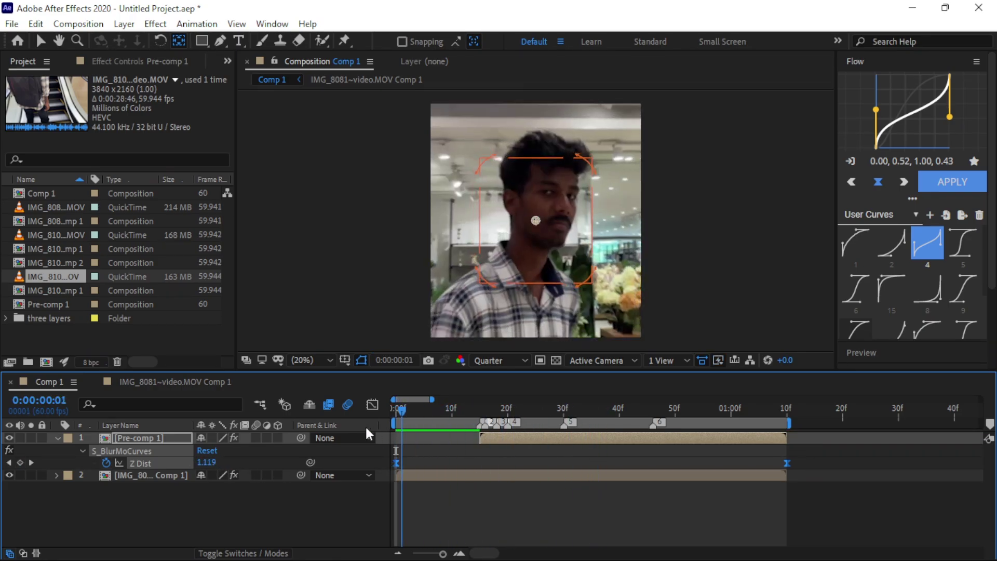
{"action": "left_click_drag", "start_coordinate": [209, 463], "coordinate": [194, 464]}
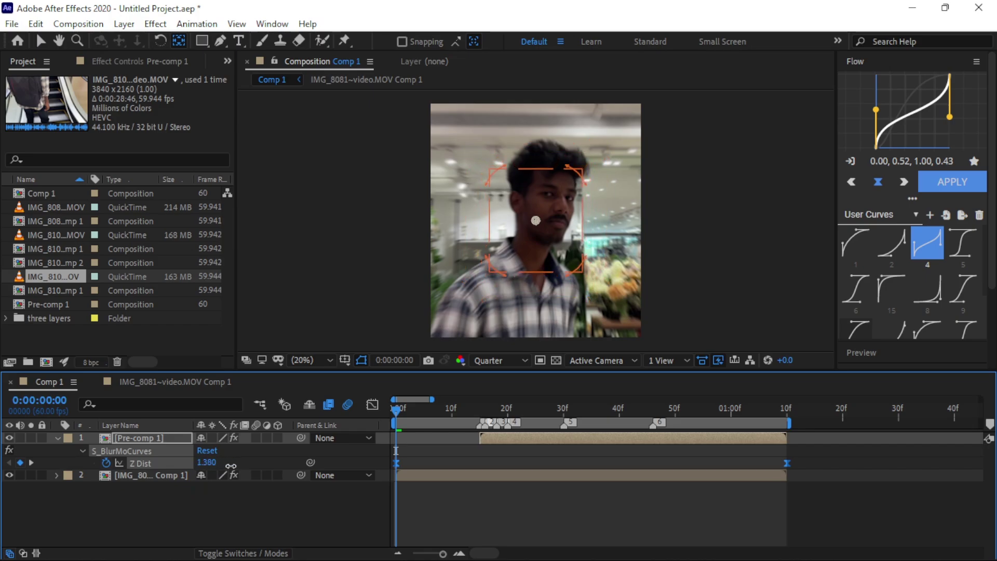
{"action": "mouse_move", "coordinate": [397, 410]}
{"action": "left_mouse_down"}
{"action": "mouse_move", "coordinate": [612, 421]}
{"action": "mouse_move", "coordinate": [658, 414]}
{"action": "left_mouse_up"}
{"action": "left_click_drag", "start_coordinate": [398, 410], "coordinate": [374, 425]}
{"action": "left_click_drag", "start_coordinate": [206, 462], "coordinate": [187, 465]}
{"action": "mouse_move", "coordinate": [398, 410]}
{"action": "left_mouse_down"}
{"action": "mouse_move", "coordinate": [645, 424]}
{"action": "mouse_move", "coordinate": [384, 425]}
{"action": "left_mouse_up"}
{"action": "left_click_drag", "start_coordinate": [206, 462], "coordinate": [222, 466]}
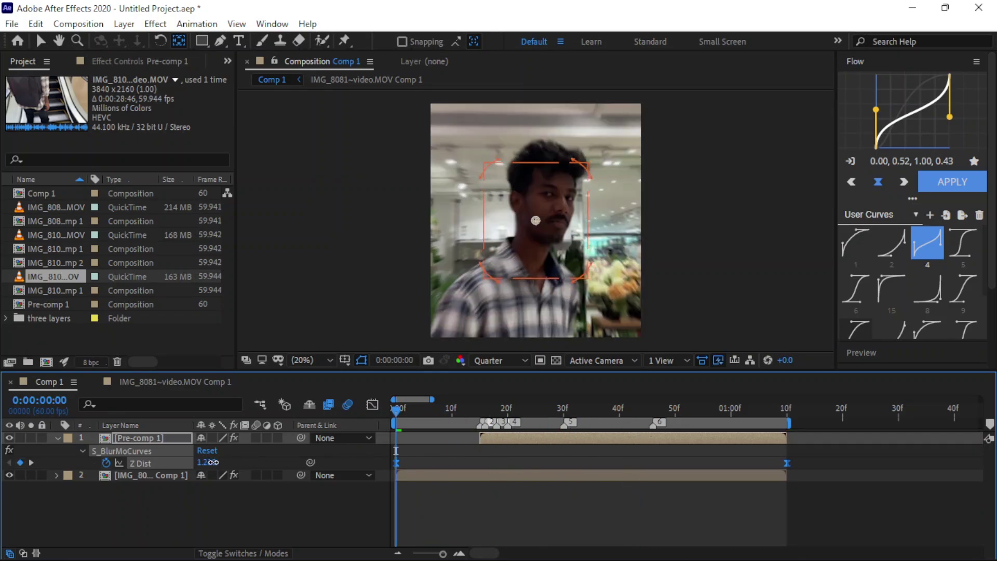
{"action": "left_click_drag", "start_coordinate": [396, 414], "coordinate": [720, 422]}
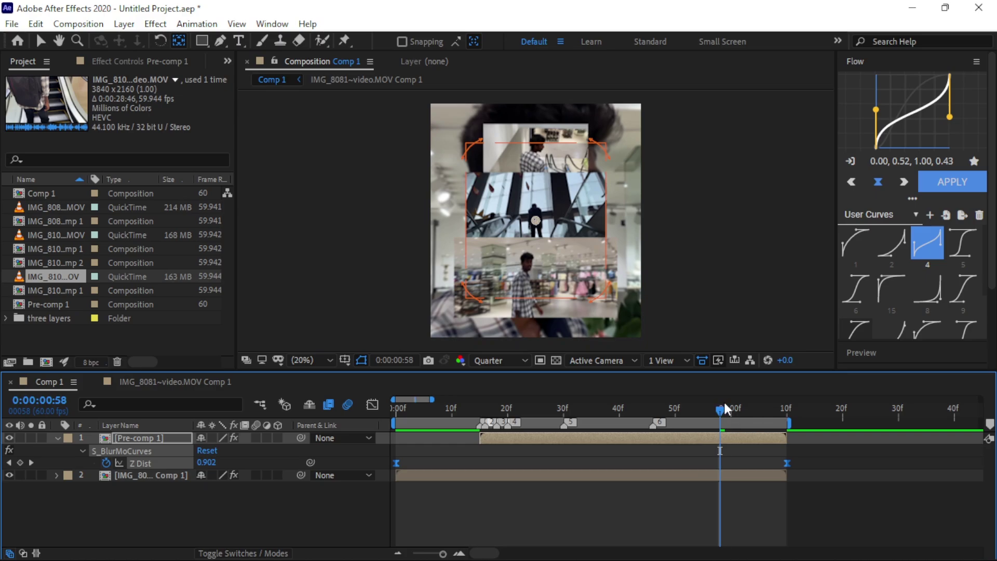
{"action": "left_click_drag", "start_coordinate": [726, 410], "coordinate": [396, 413]}
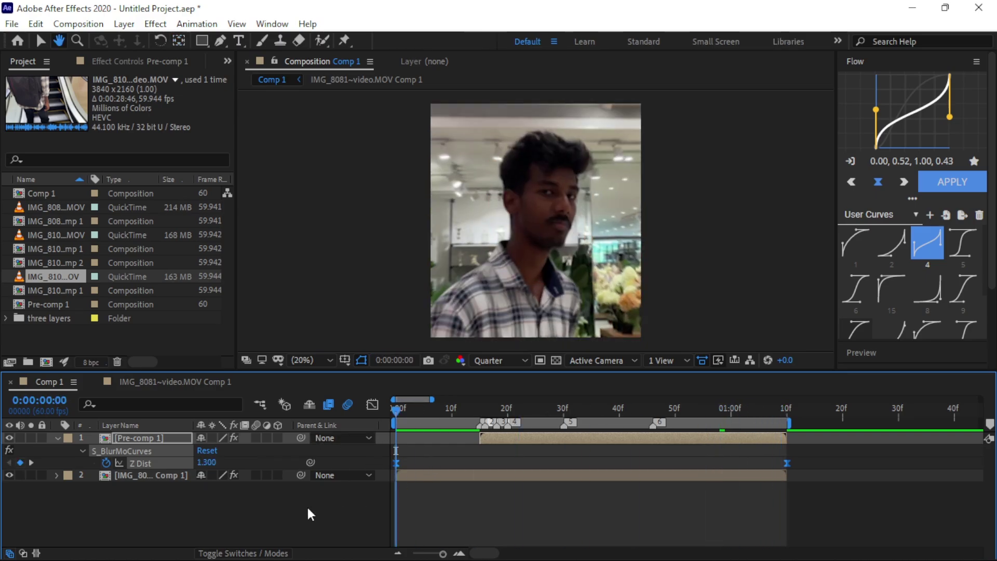
{"action": "key", "text": "space"}
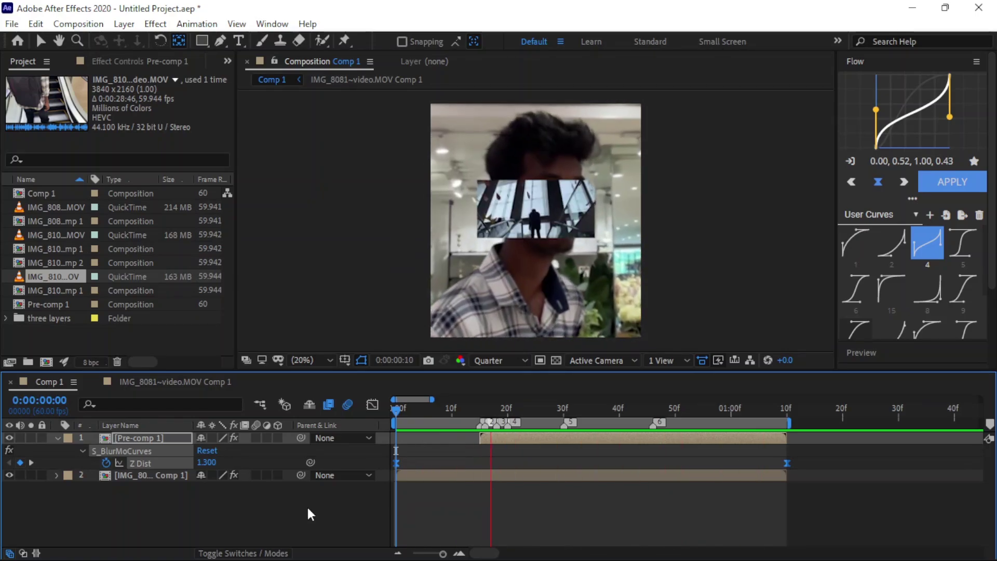
{"action": "left_click", "coordinate": [480, 408]}
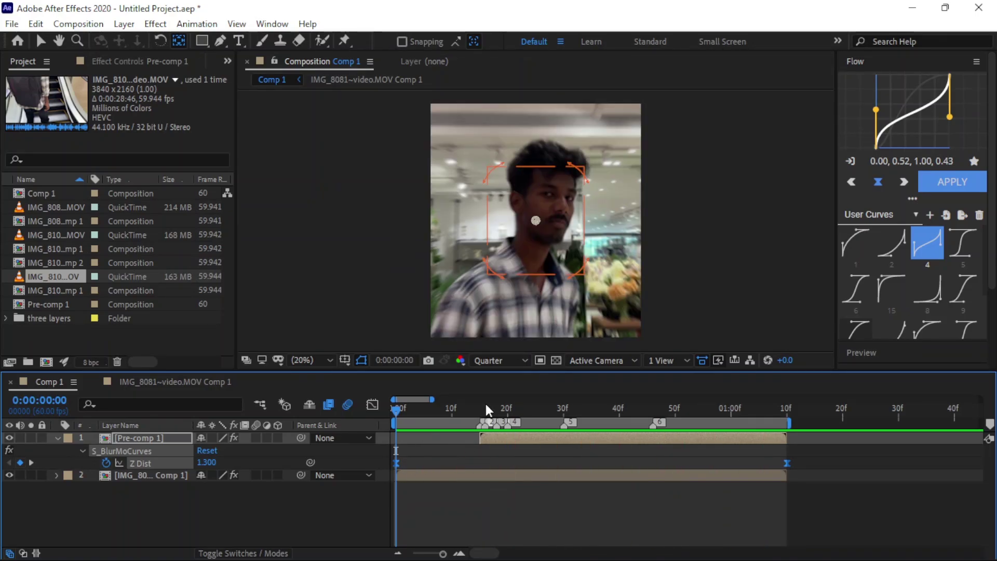
Inside Pre-comp 1, turn off motion blur on layer 2 and zoom the view to 33.3%.
{"action": "double_click", "coordinate": [495, 439]}
{"action": "left_click", "coordinate": [409, 453]}
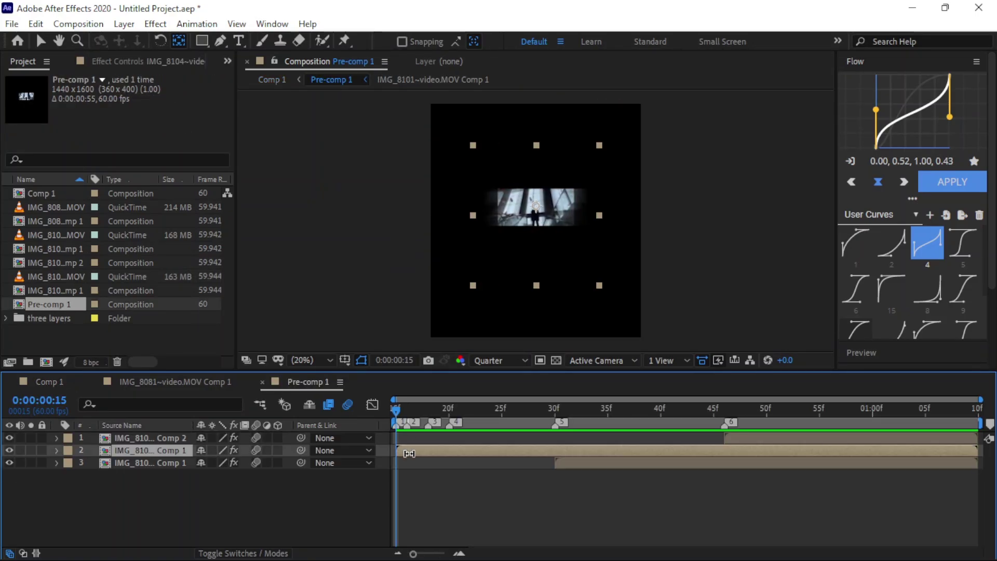
{"action": "left_click", "coordinate": [256, 451]}
{"action": "key", "text": "period"}
{"action": "key", "text": "period"}
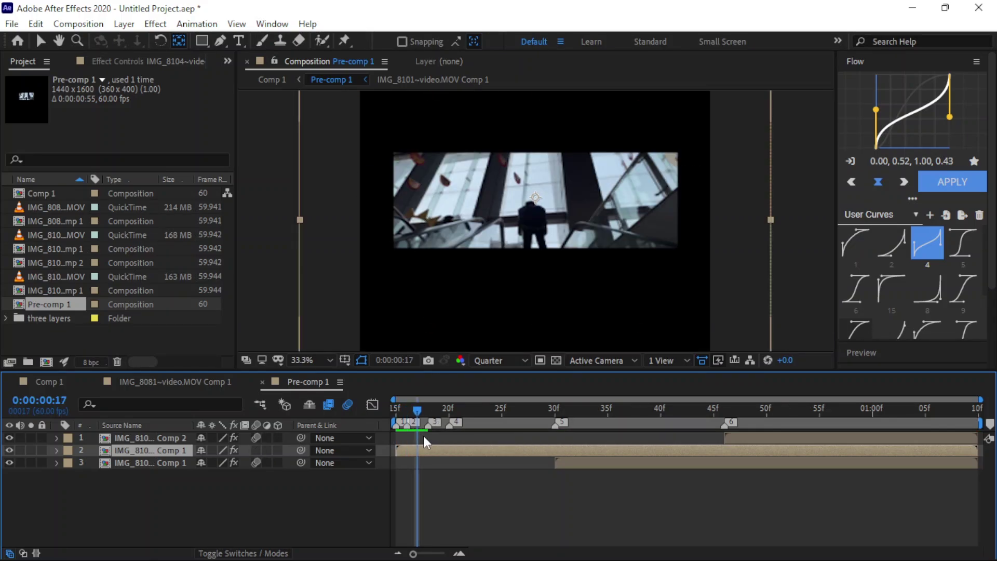
{"action": "key", "text": "space"}
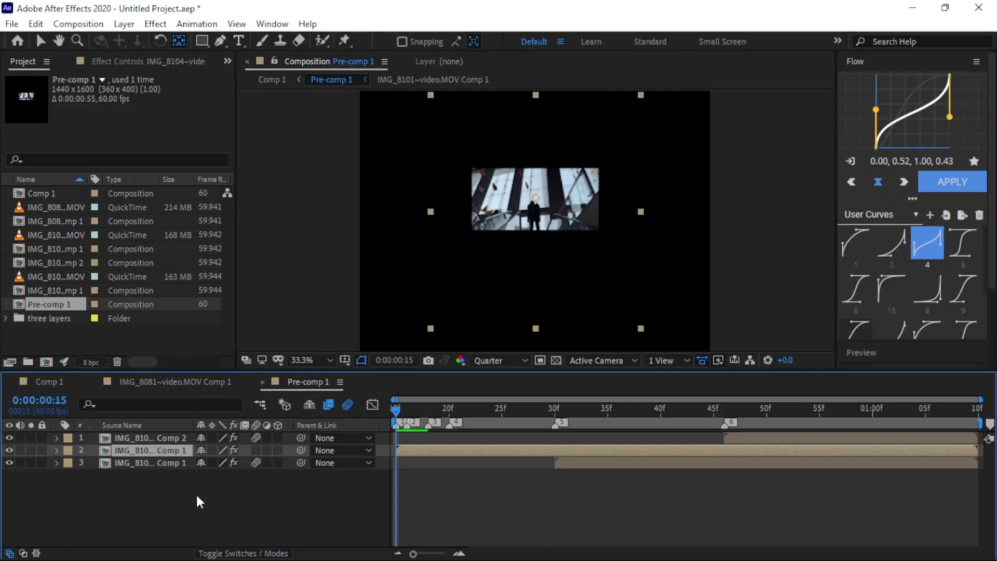
Add a new white (FFFFFF) solid layer, White Solid 1.
{"action": "right_click", "coordinate": [197, 497]}
{"action": "mouse_move", "coordinate": [291, 327]}
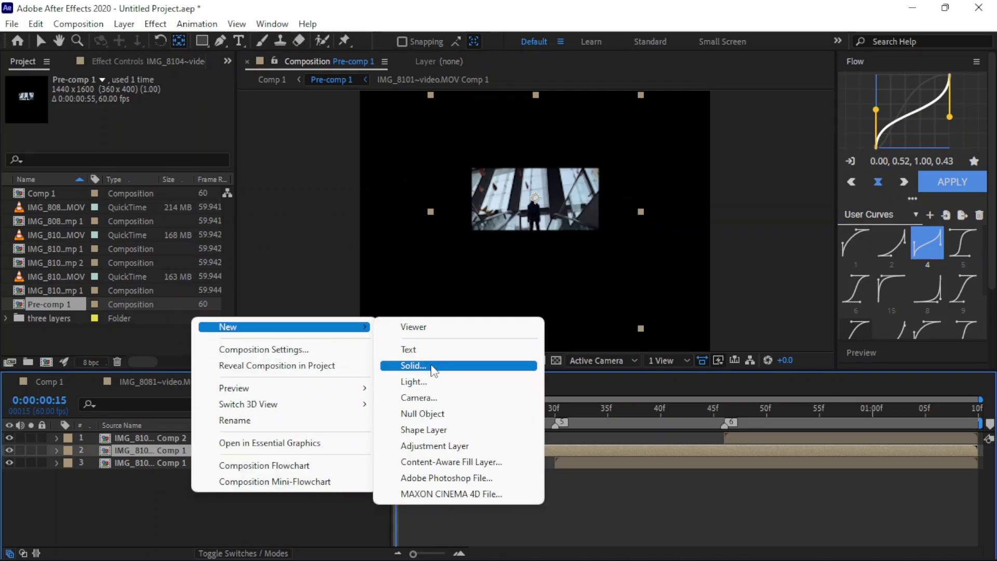
{"action": "left_click", "coordinate": [432, 366]}
{"action": "left_click", "coordinate": [495, 377]}
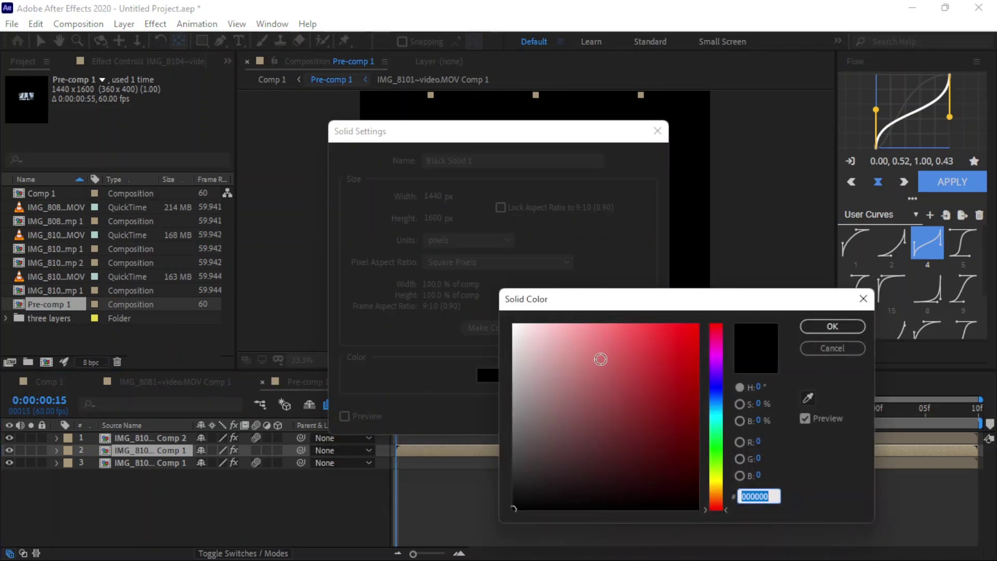
{"action": "type", "text": "FFFFFF"}
{"action": "left_click", "coordinate": [827, 325]}
{"action": "left_click", "coordinate": [556, 417]}
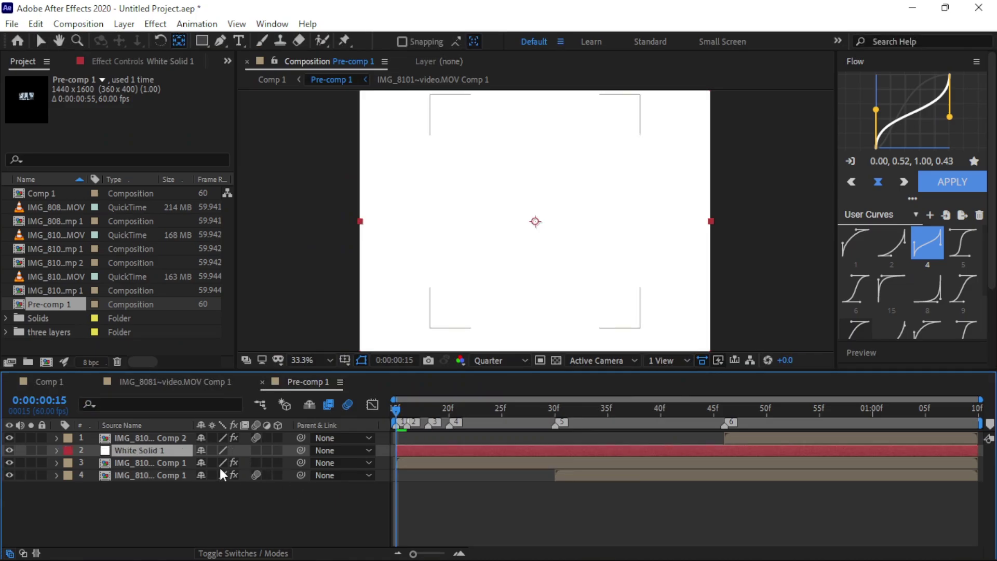
Set White Solid 1's opacity to 40%.
{"action": "left_click", "coordinate": [57, 451]}
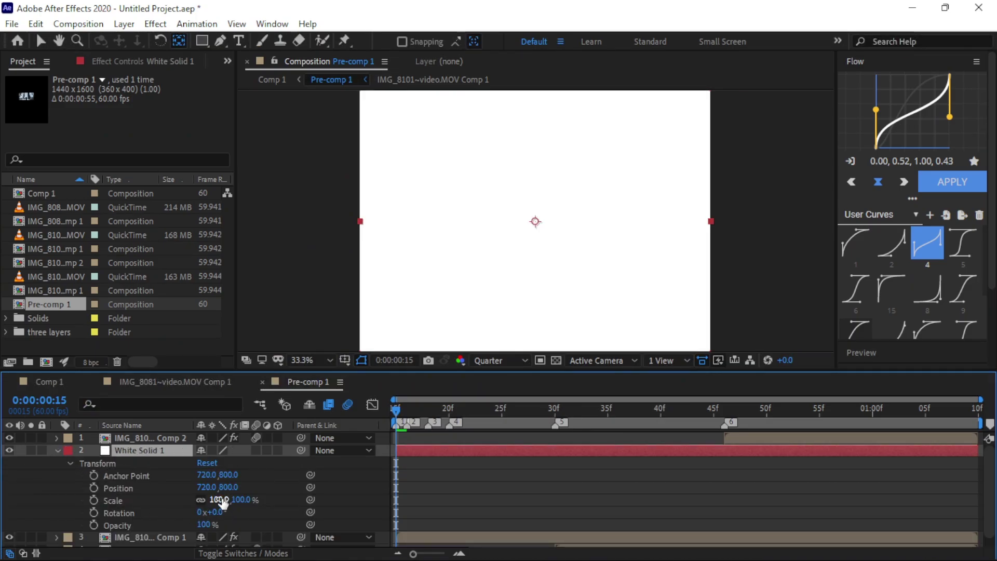
{"action": "type", "text": "0"}
{"action": "key", "text": "Return"}
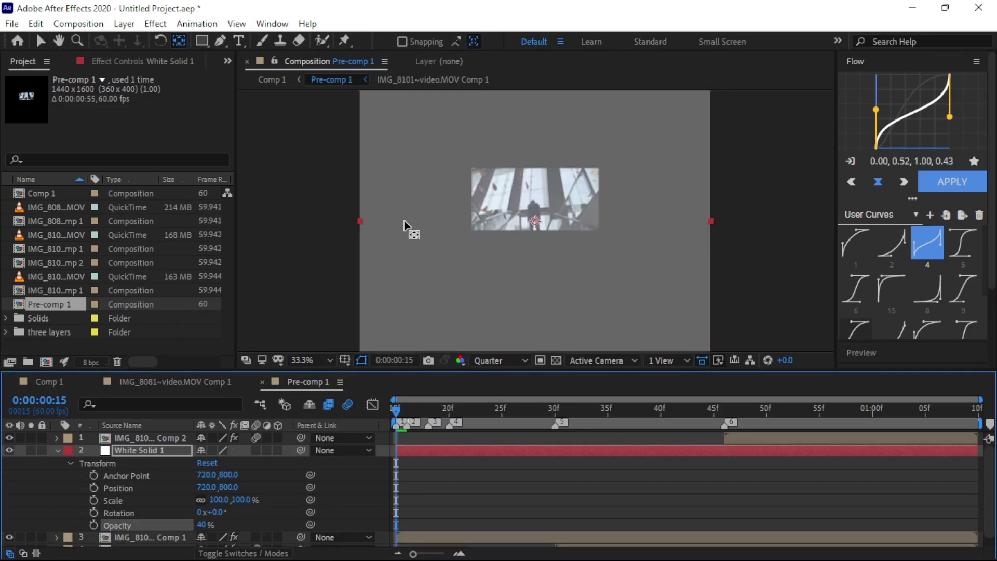
{"action": "key", "text": "slash"}
Draw a rectangular mask on the solid covering the video frame, nudging its bottom edge lower.
{"action": "left_click_drag", "start_coordinate": [462, 180], "coordinate": [463, 223]}
{"action": "left_click", "coordinate": [202, 41]}
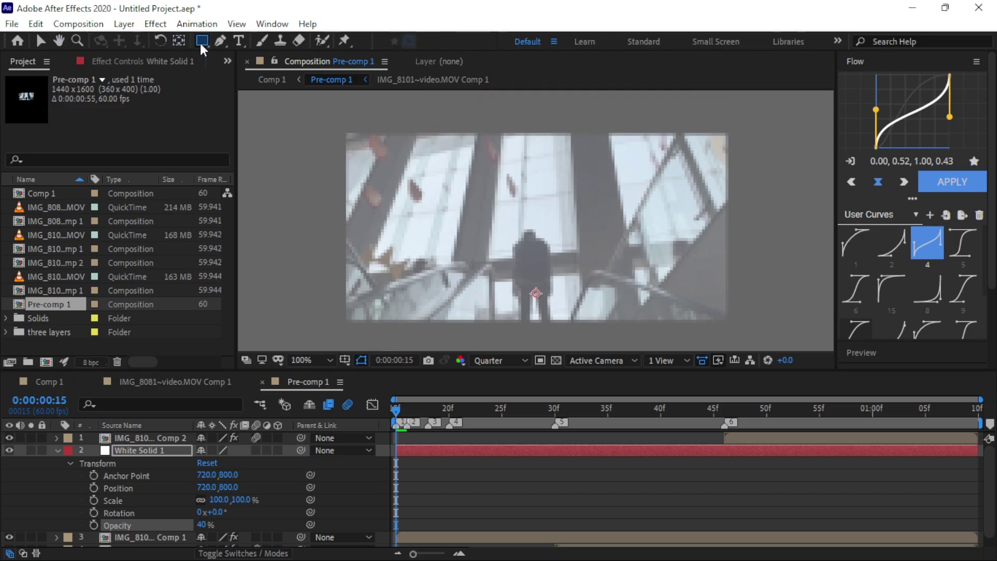
{"action": "left_click", "coordinate": [424, 461]}
{"action": "left_click_drag", "start_coordinate": [345, 133], "coordinate": [728, 316]}
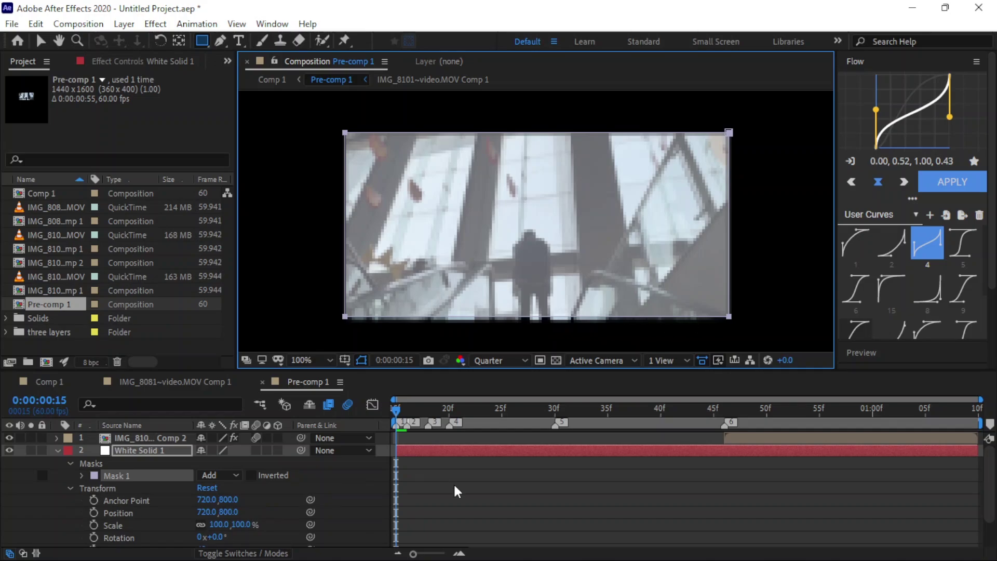
{"action": "left_click", "coordinate": [431, 450]}
{"action": "left_click", "coordinate": [41, 42]}
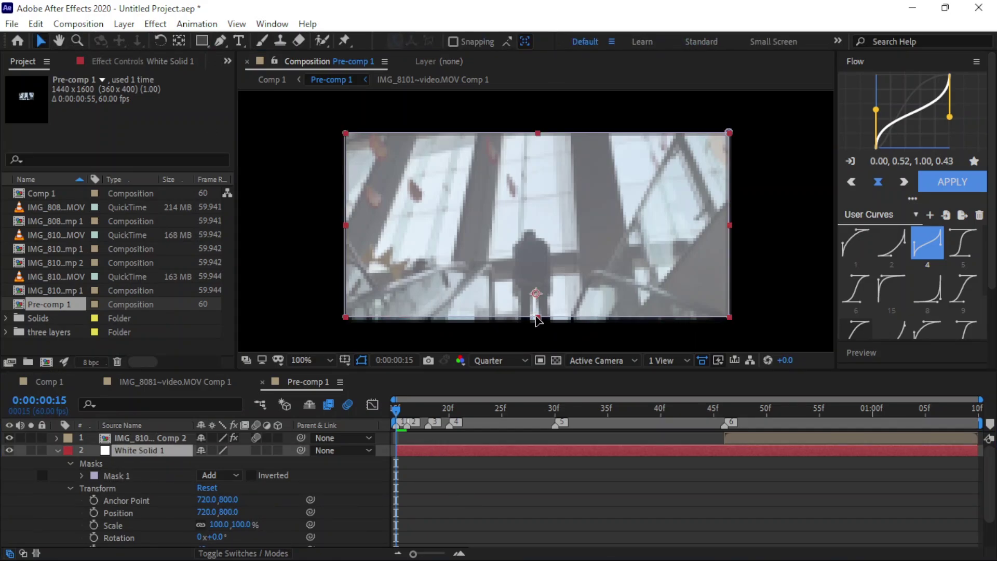
{"action": "left_click_drag", "start_coordinate": [535, 317], "coordinate": [533, 320]}
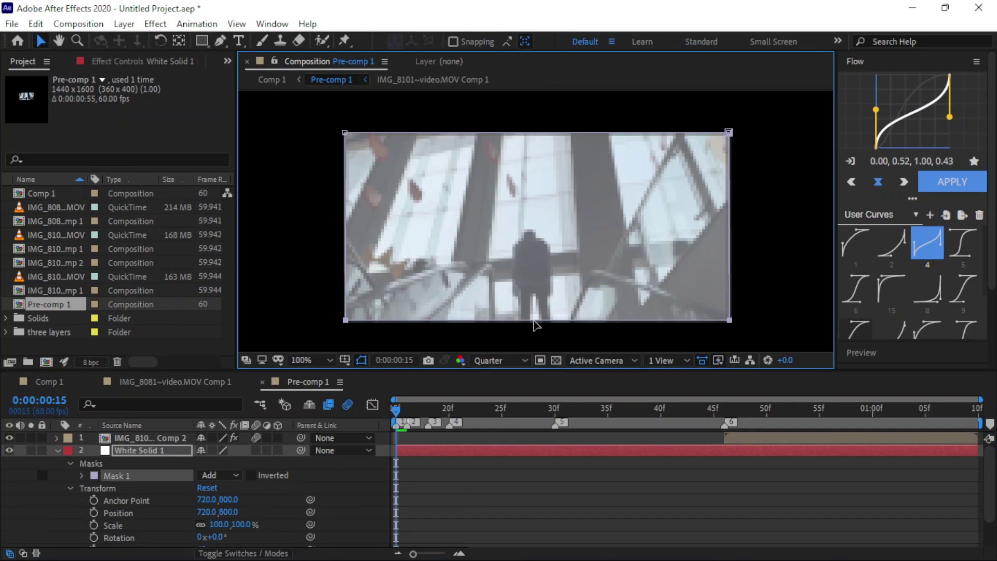
{"action": "left_click", "coordinate": [435, 450]}
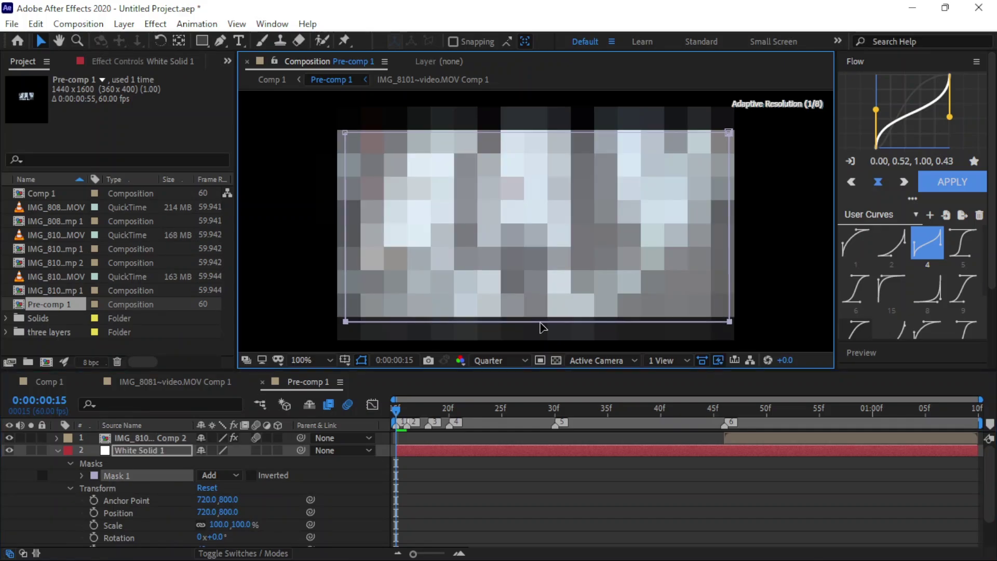
Collapse the solid's properties and expand the clip layer beneath it.
{"action": "left_click", "coordinate": [145, 463]}
{"action": "key", "text": "u"}
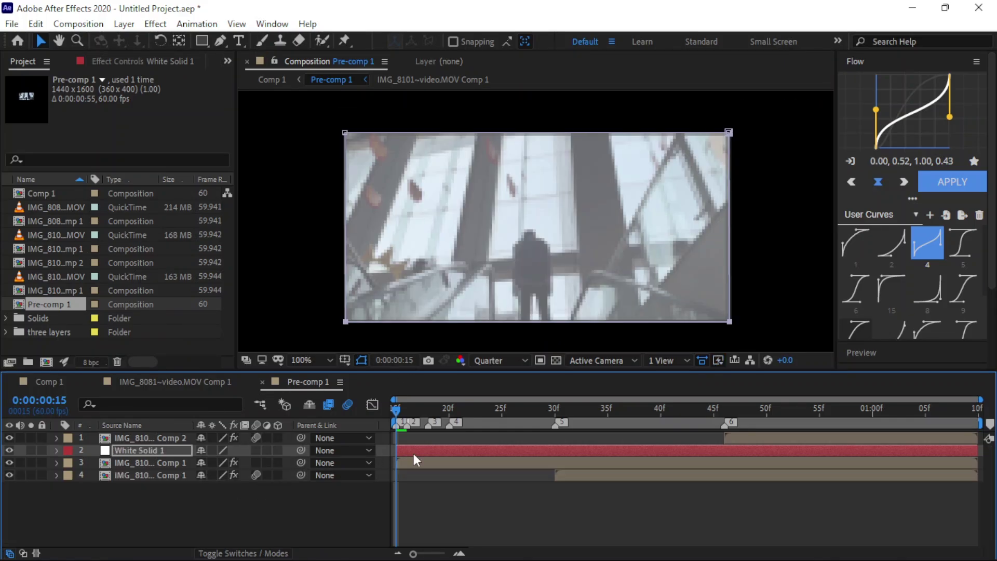
{"action": "left_click", "coordinate": [79, 462]}
{"action": "left_click", "coordinate": [57, 463]}
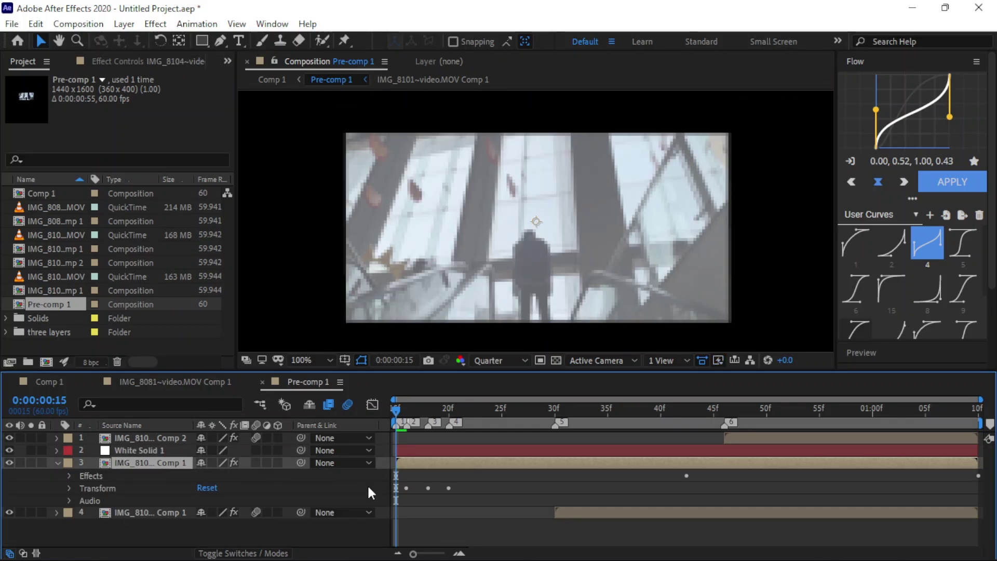
Check the clip layer's 60% scale, zoom the viewer to 50%, and expand White Solid 1's properties.
{"action": "left_click", "coordinate": [69, 488]}
{"action": "scroll", "coordinate": [447, 511], "scroll_direction": "down", "scroll_amount": 1}
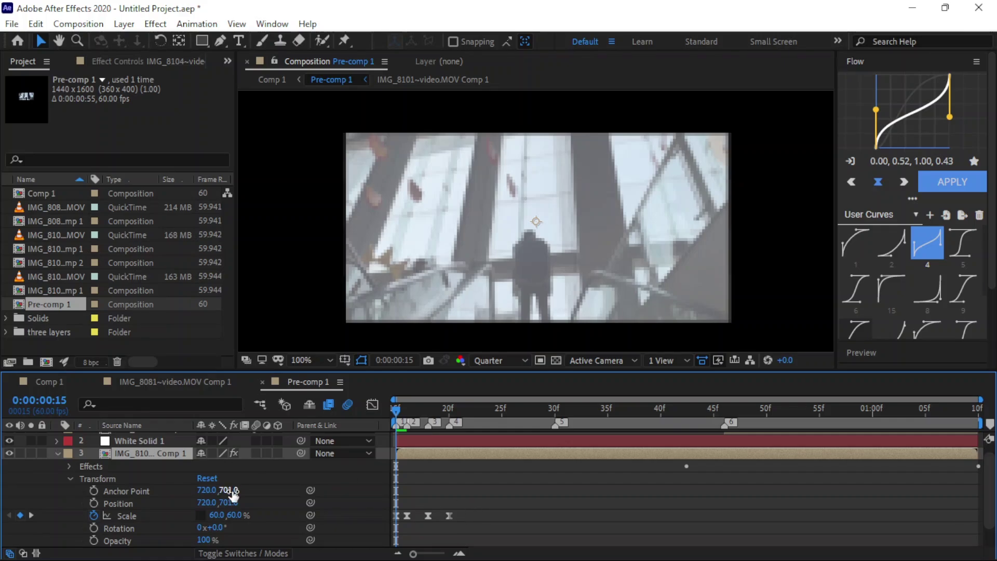
{"action": "left_click", "coordinate": [423, 440]}
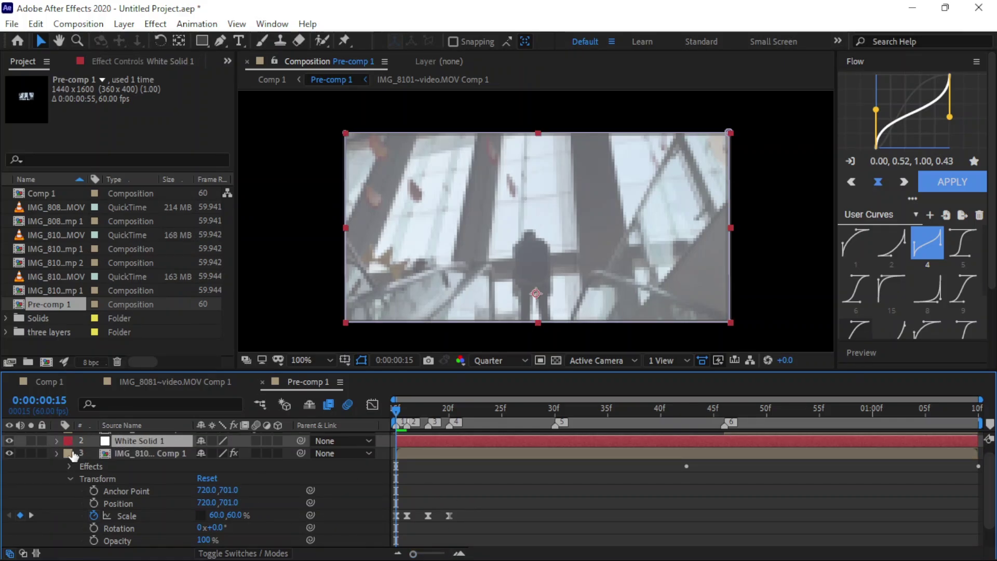
{"action": "left_click", "coordinate": [56, 452]}
{"action": "key", "text": "comma"}
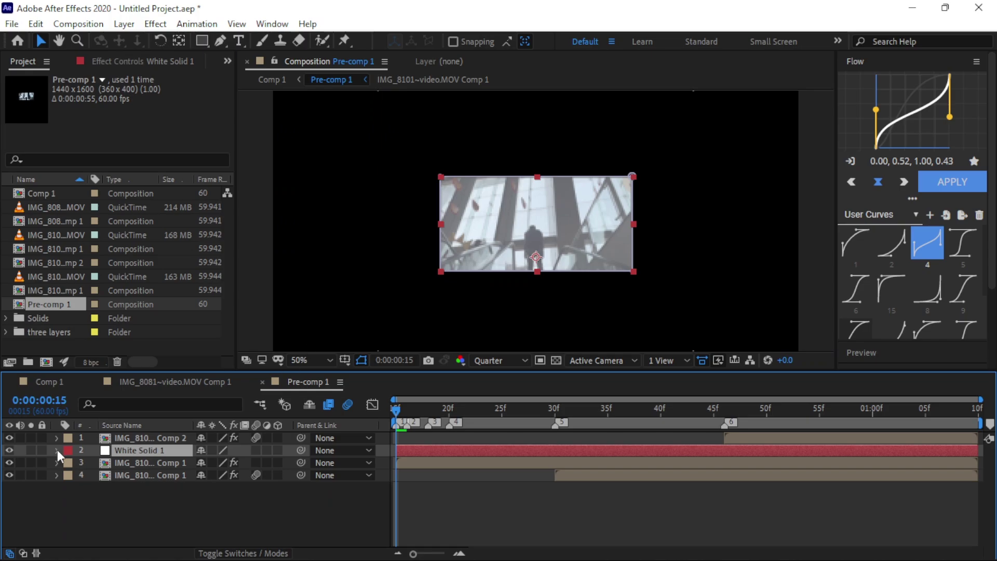
{"action": "left_click", "coordinate": [56, 449]}
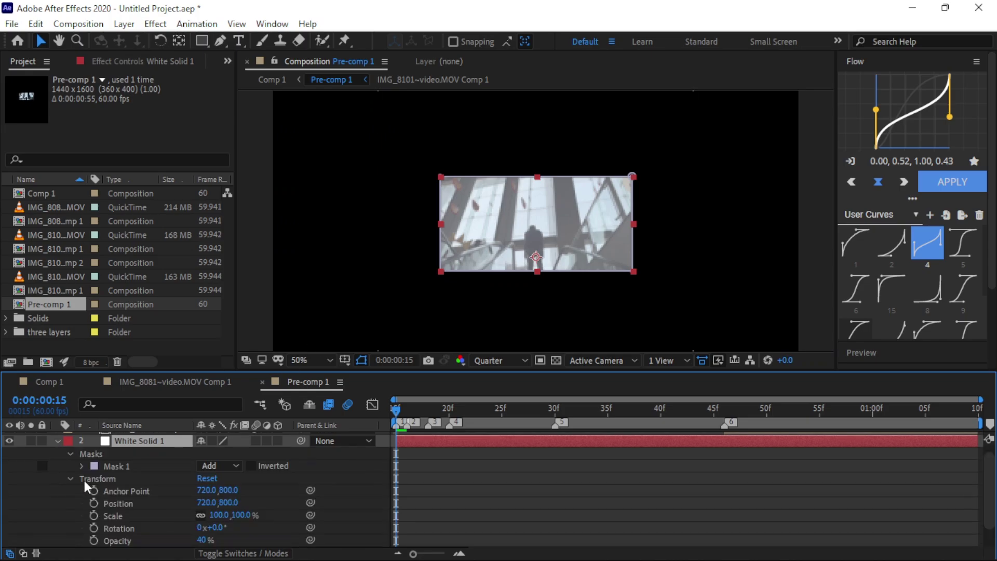
Keyframe White Solid 1's Scale at frame 15 and stretch its width to 281% the next frame.
{"action": "left_click", "coordinate": [93, 515]}
{"action": "key", "text": "Page_Down"}
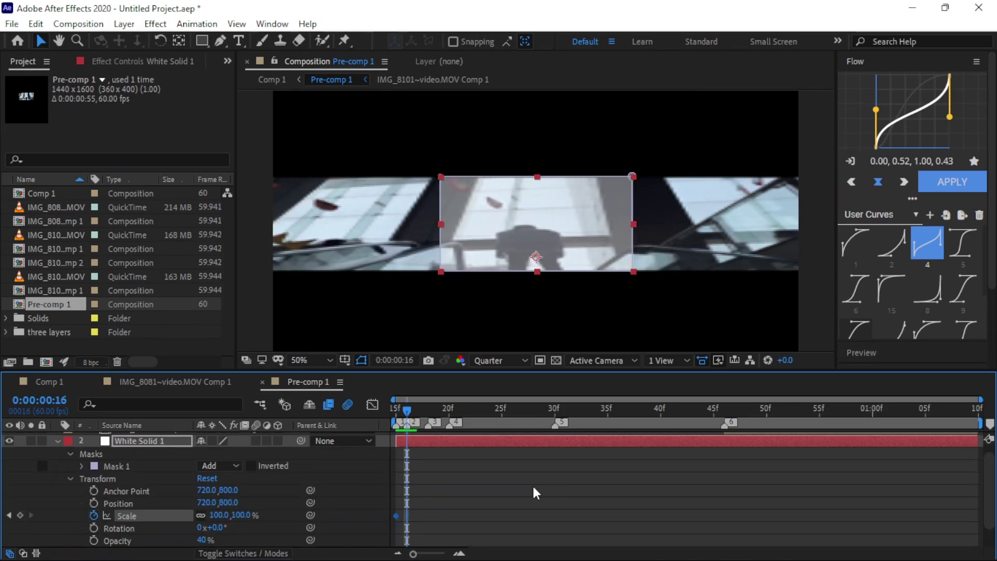
{"action": "left_click_drag", "start_coordinate": [224, 514], "coordinate": [357, 525]}
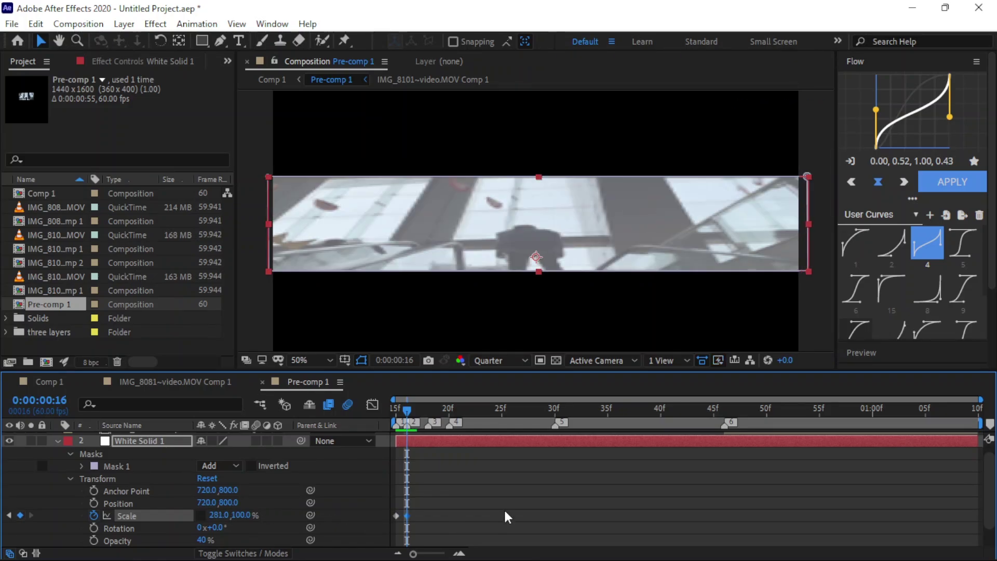
{"action": "key", "text": "Page_Down"}
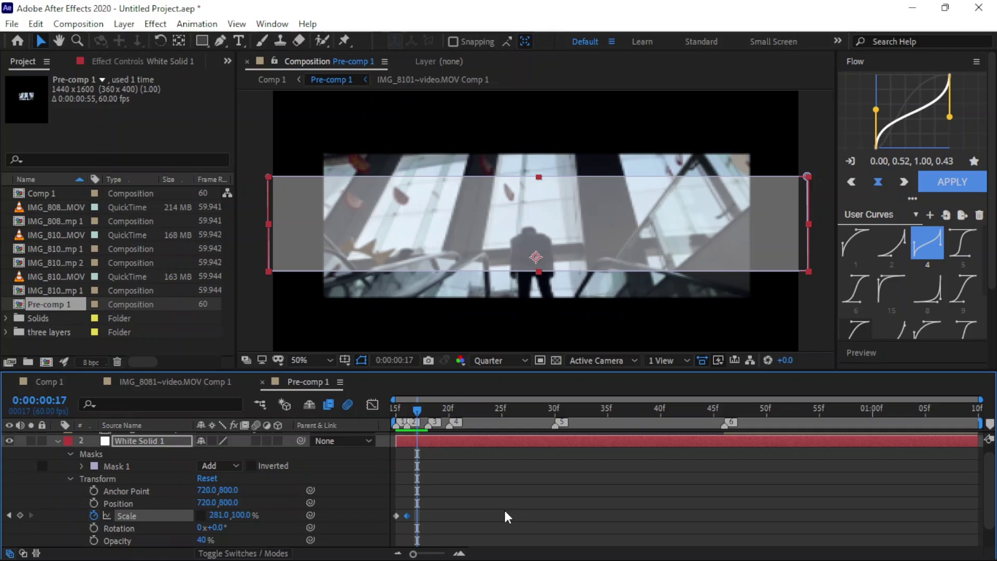
{"action": "key", "text": "Page_Down"}
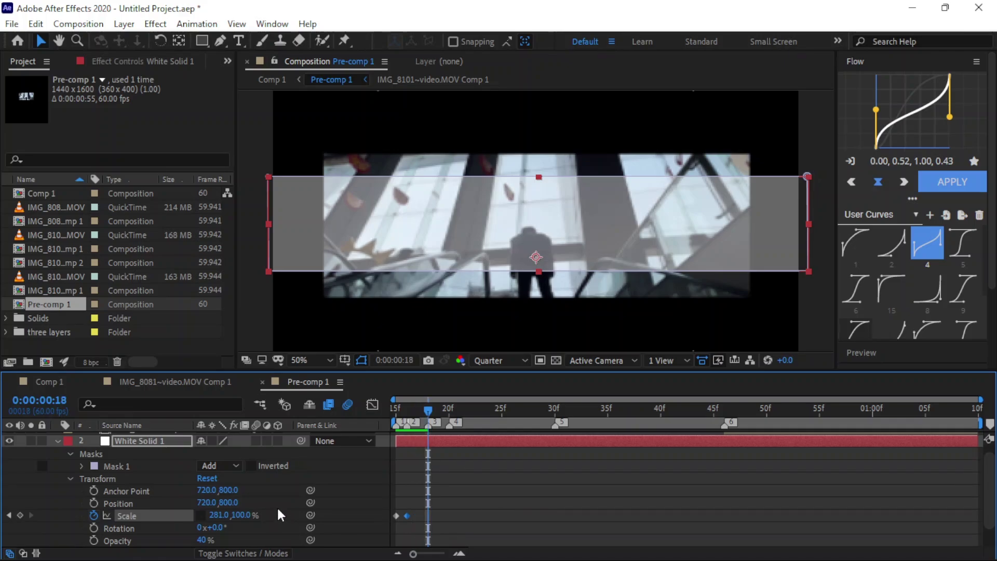
{"action": "left_click", "coordinate": [217, 514]}
{"action": "type", "text": "100"}
{"action": "key", "text": "Return"}
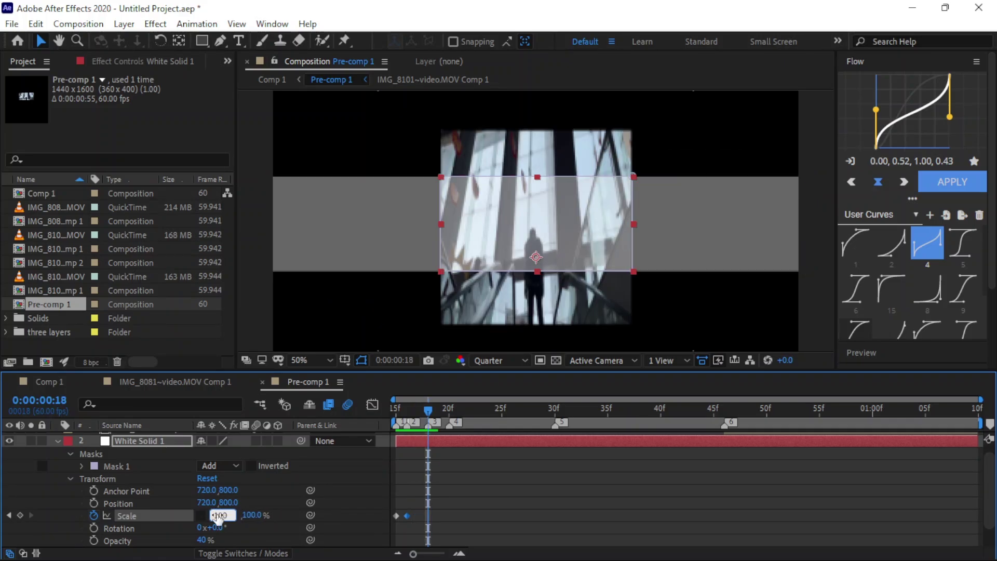
{"action": "left_click_drag", "start_coordinate": [230, 516], "coordinate": [303, 523]}
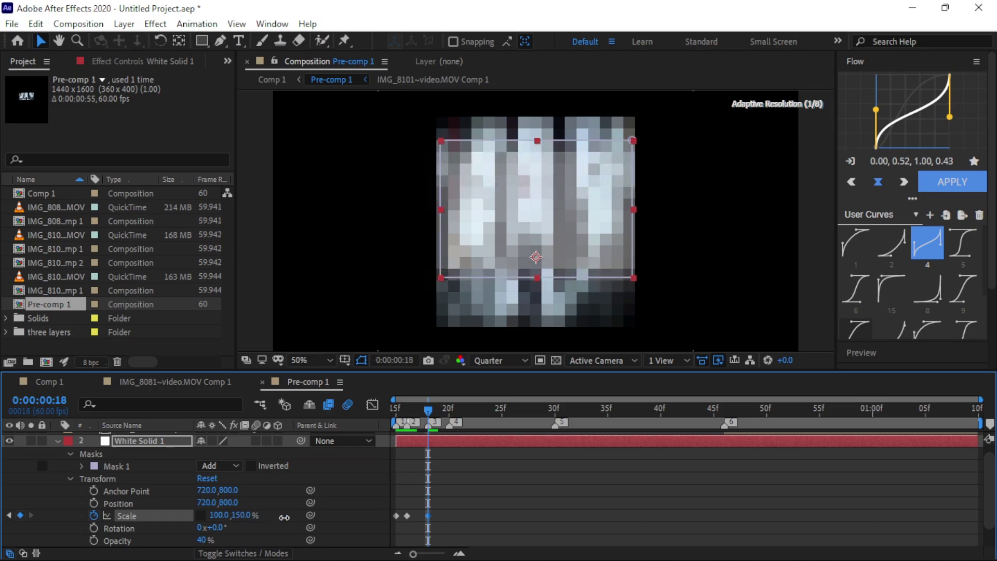
{"action": "key", "text": "ctrl+z"}
{"action": "key", "text": "ctrl+z"}
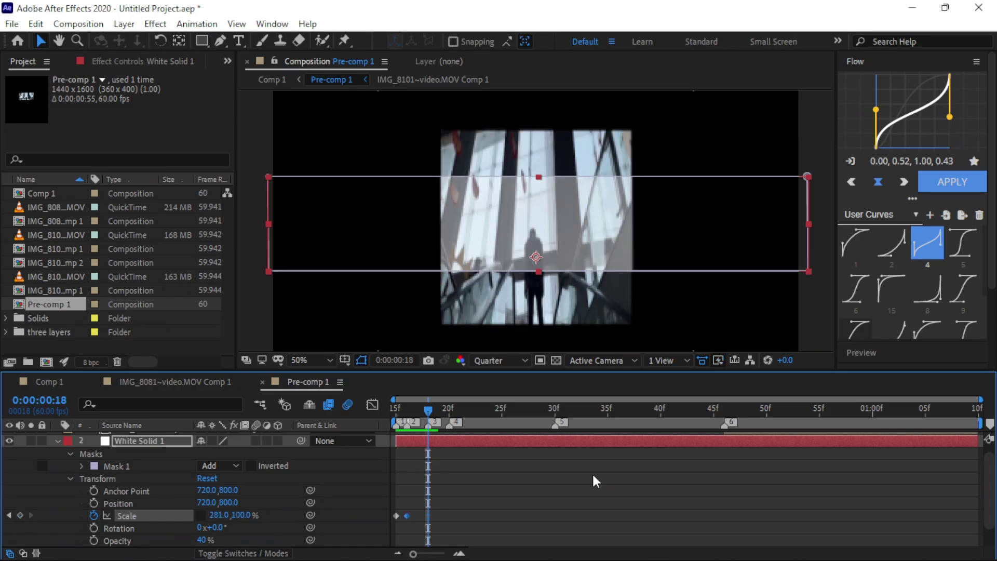
{"action": "right_click", "coordinate": [426, 442]}
Center White Solid 1's anchor point and adjust its scale, bringing the height to about 217%.
{"action": "mouse_move", "coordinate": [472, 79]}
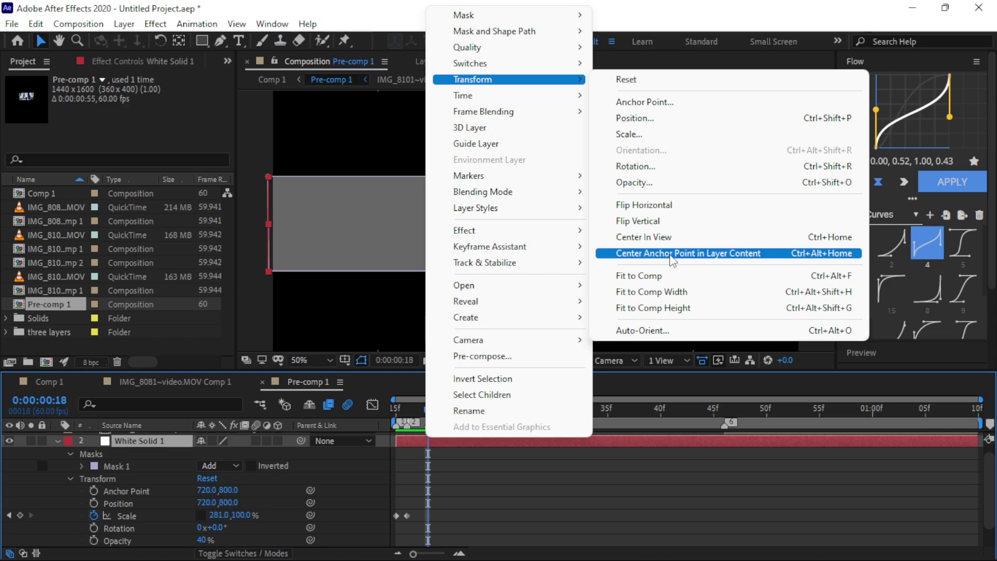
{"action": "left_click", "coordinate": [672, 253]}
{"action": "right_click", "coordinate": [442, 443]}
{"action": "left_click", "coordinate": [713, 259]}
{"action": "type", "text": "100"}
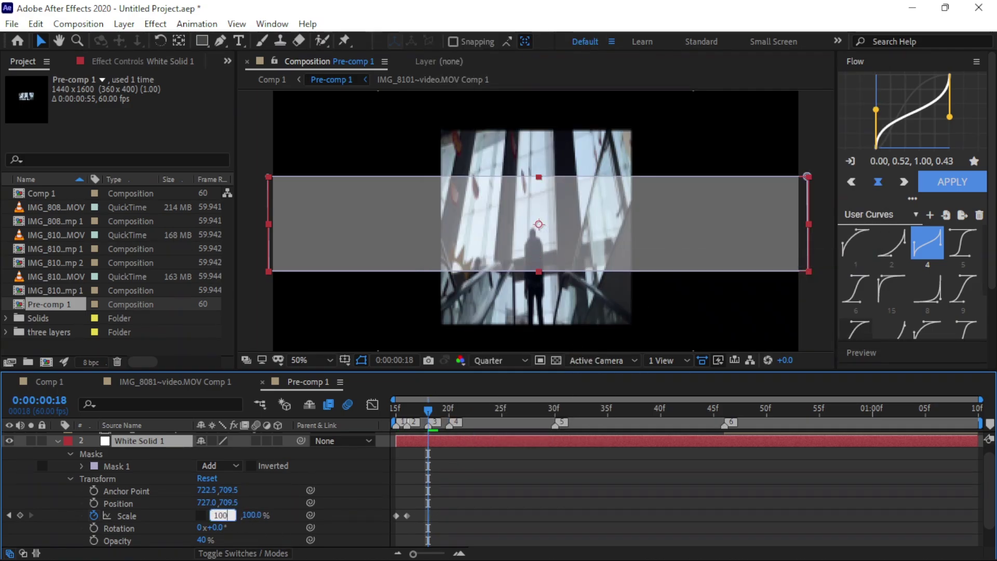
{"action": "type", "text": "36"}
{"action": "key", "text": "Return"}
{"action": "left_click_drag", "start_coordinate": [233, 515], "coordinate": [360, 545]}
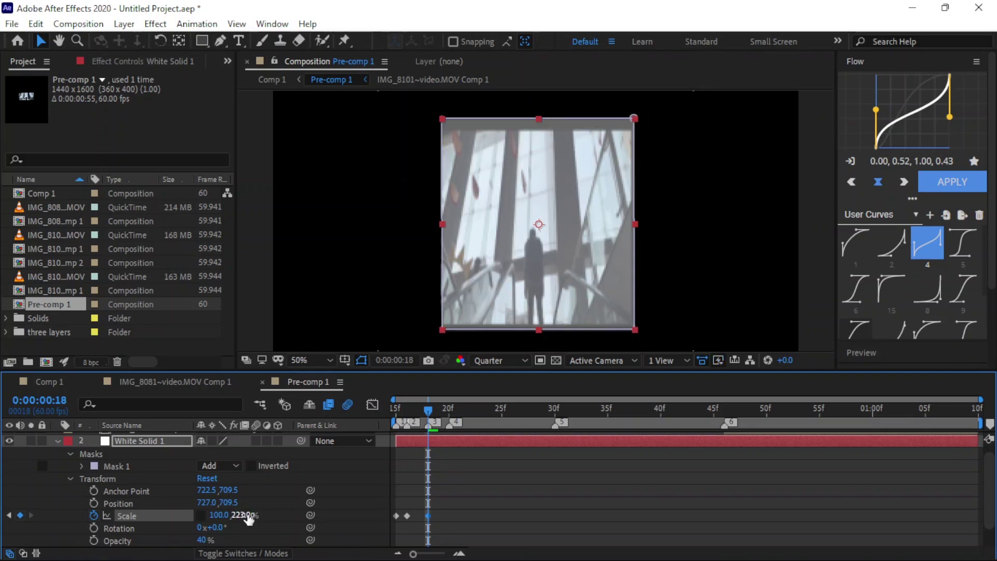
{"action": "left_click_drag", "start_coordinate": [245, 517], "coordinate": [257, 517]}
Delete the 18f Scale keyframe and set the solid's Scale at 17f to 227,157%.
{"action": "left_click", "coordinate": [459, 552]}
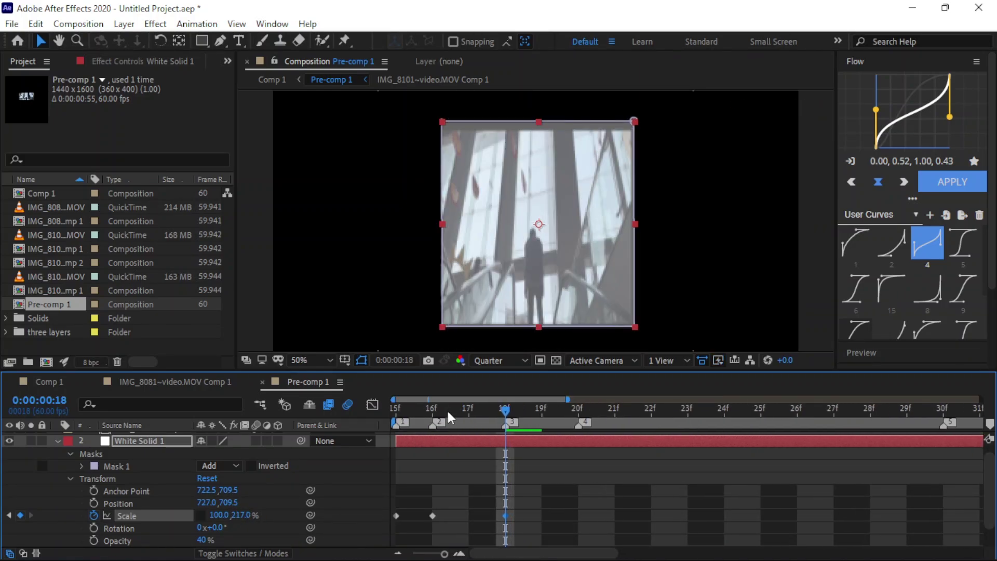
{"action": "left_click", "coordinate": [469, 414]}
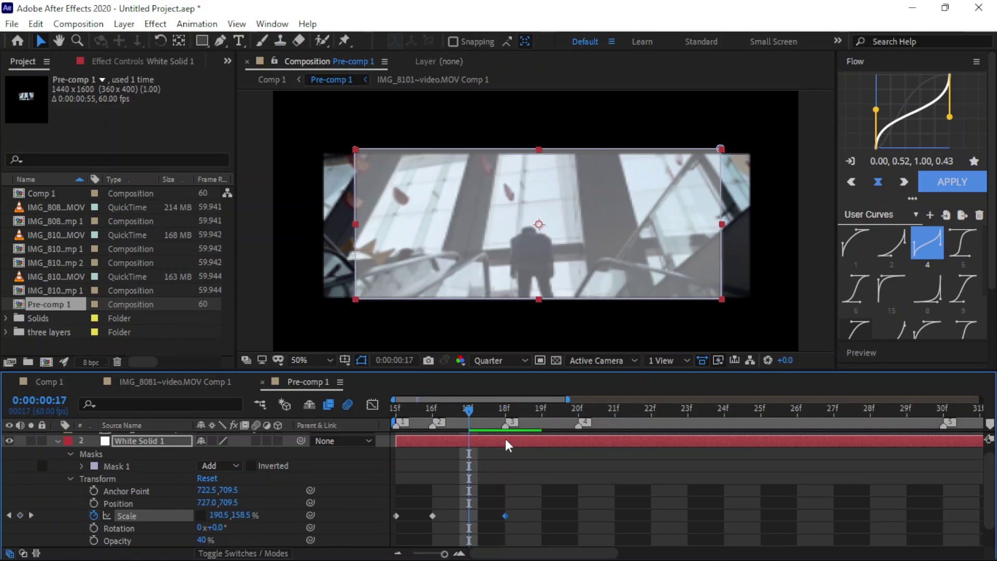
{"action": "mouse_move", "coordinate": [472, 409]}
{"action": "left_mouse_down"}
{"action": "mouse_move", "coordinate": [395, 415]}
{"action": "mouse_move", "coordinate": [467, 419]}
{"action": "left_mouse_up"}
{"action": "left_click_drag", "start_coordinate": [467, 418], "coordinate": [506, 441]}
{"action": "mouse_move", "coordinate": [508, 516]}
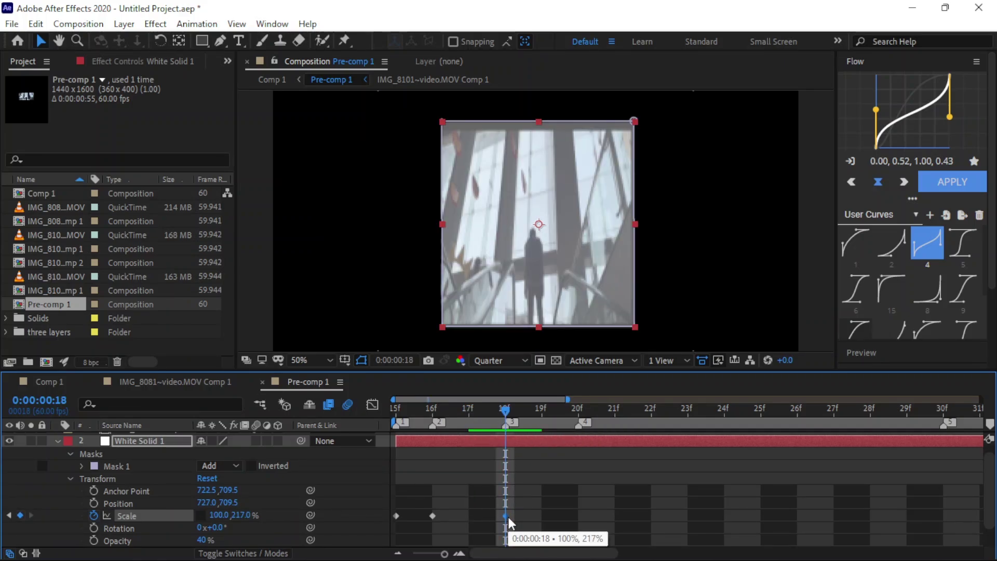
{"action": "key", "text": "Delete"}
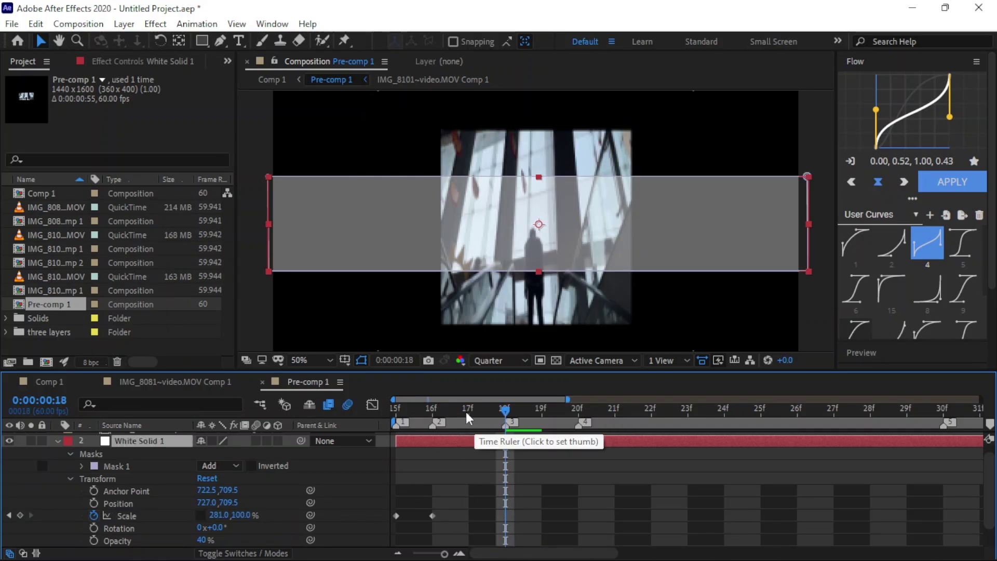
{"action": "left_click", "coordinate": [467, 412]}
{"action": "mouse_move", "coordinate": [218, 518]}
{"action": "left_mouse_down"}
{"action": "mouse_move", "coordinate": [189, 529]}
{"action": "mouse_move", "coordinate": [222, 514]}
{"action": "mouse_move", "coordinate": [310, 536]}
{"action": "left_mouse_up"}
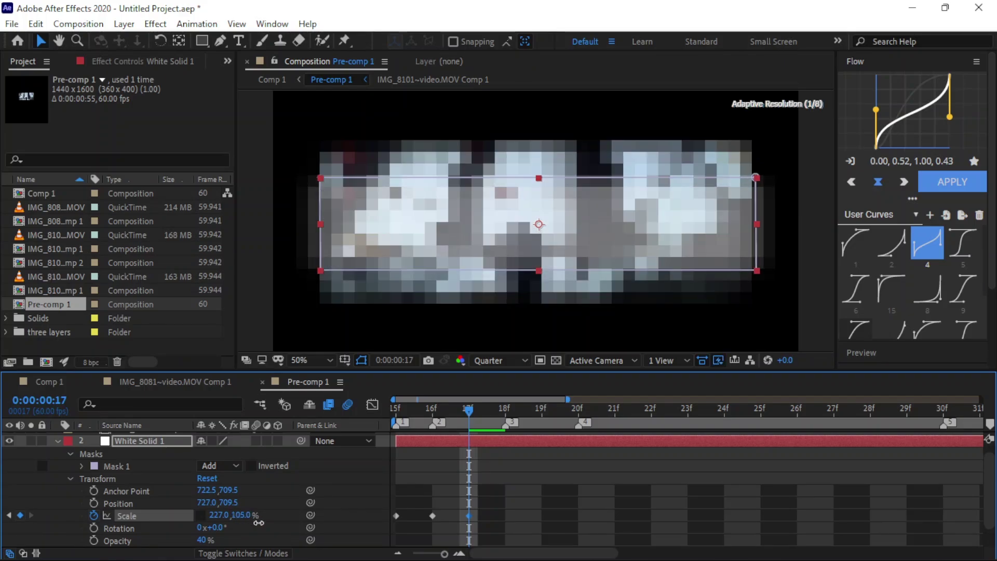
{"action": "left_click_drag", "start_coordinate": [242, 516], "coordinate": [240, 518]}
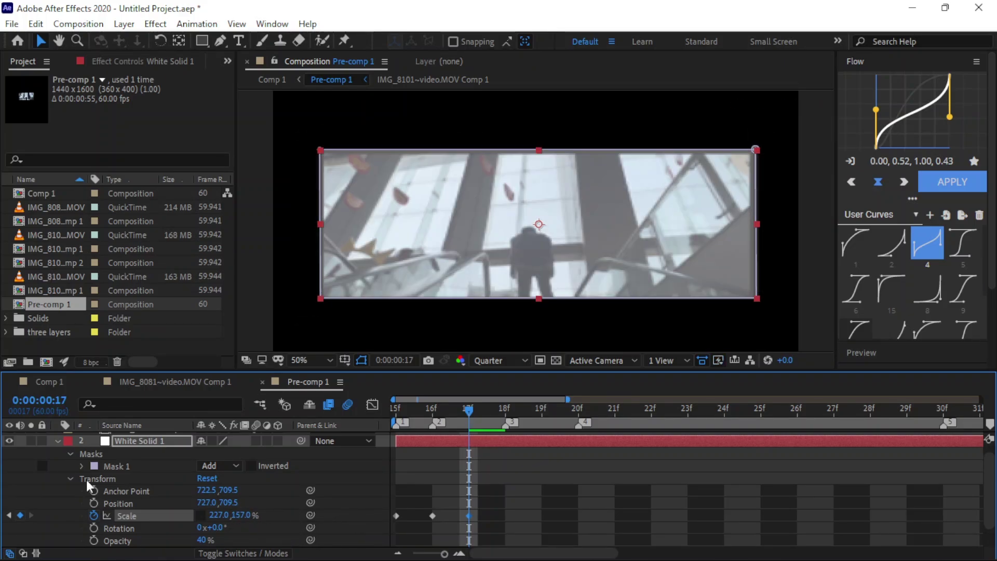
{"action": "key", "text": "ctrl+grave"}
Trim White Solid 1 to end here, jump to the 30f marker, and turn off layer 4's motion blur.
{"action": "key", "text": "alt+bracketright"}
{"action": "key", "text": "F2"}
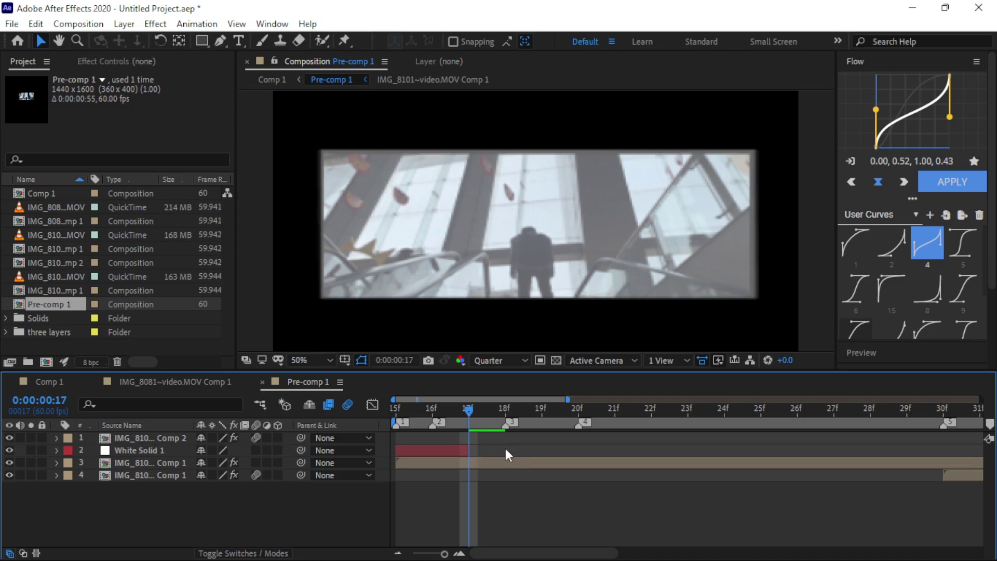
{"action": "key", "text": "minus"}
{"action": "key", "text": "k"}
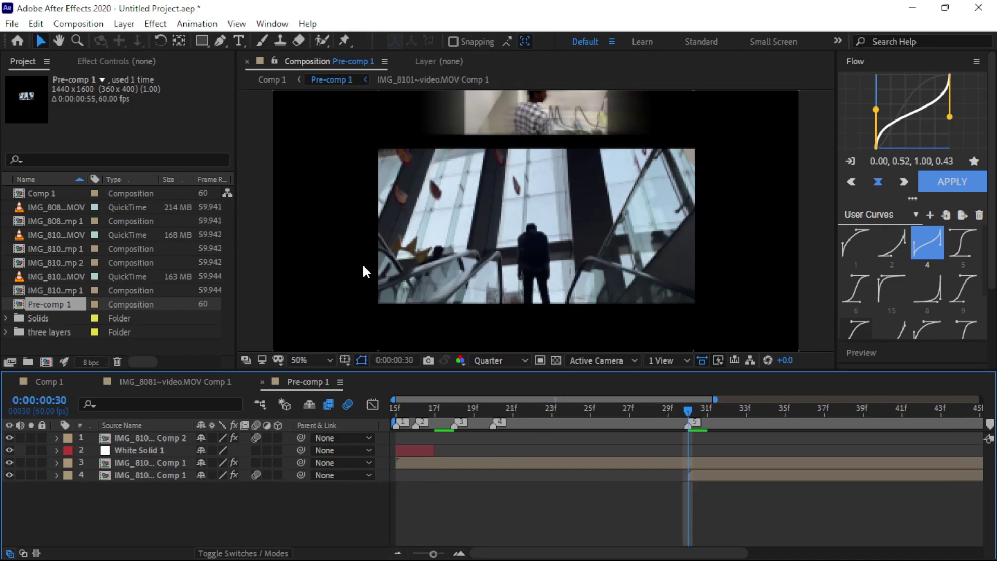
{"action": "left_click", "coordinate": [256, 474]}
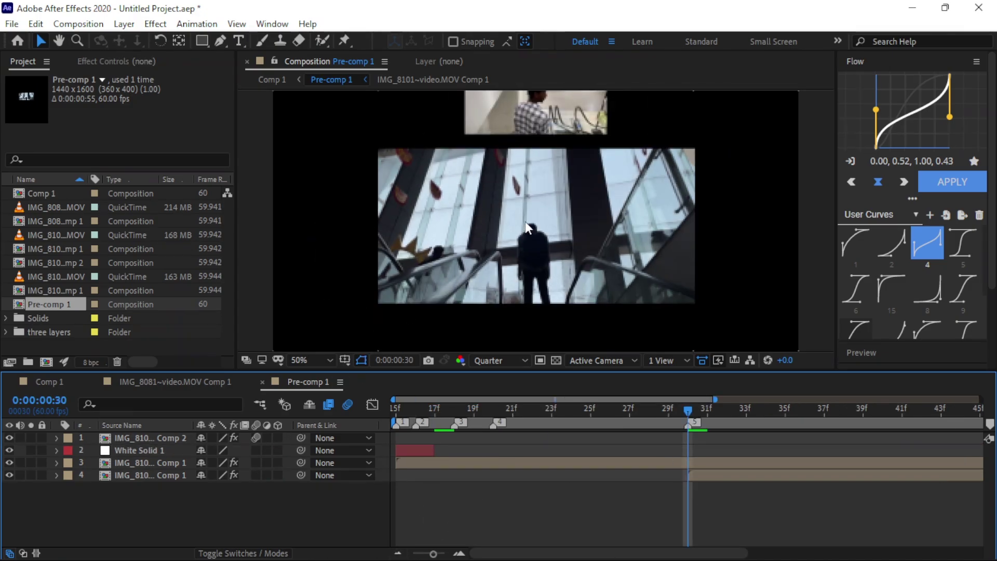
Add a new white solid at 30f with lowered opacity and a rectangle mask.
{"action": "key", "text": "ctrl+y"}
{"action": "left_click", "coordinate": [535, 416]}
{"action": "left_click", "coordinate": [204, 535]}
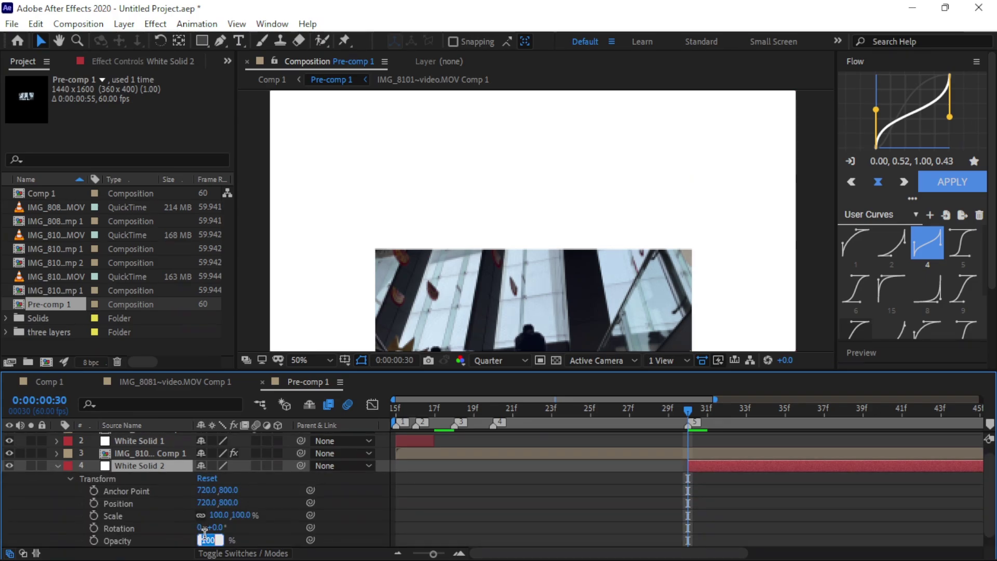
{"action": "type", "text": "50"}
{"action": "key", "text": "Return"}
{"action": "key", "text": "ctrl+shift+n"}
{"action": "scroll", "coordinate": [562, 230], "scroll_direction": "up", "scroll_amount": 1}
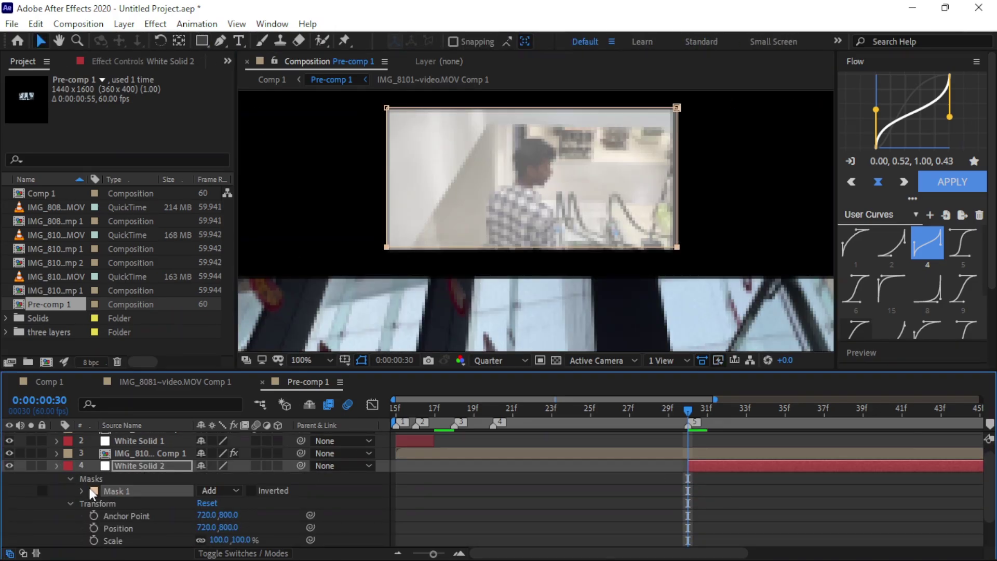
Keyframe the solid stretching to 370% scale over 31f–32f, centre its anchor, and Easy Ease the keyframes.
{"action": "key", "text": "Page_Down"}
{"action": "scroll", "coordinate": [698, 475], "scroll_direction": "down", "scroll_amount": 2}
{"action": "left_click_drag", "start_coordinate": [218, 514], "coordinate": [234, 514]}
{"action": "key", "text": "comma"}
{"action": "key", "text": "comma"}
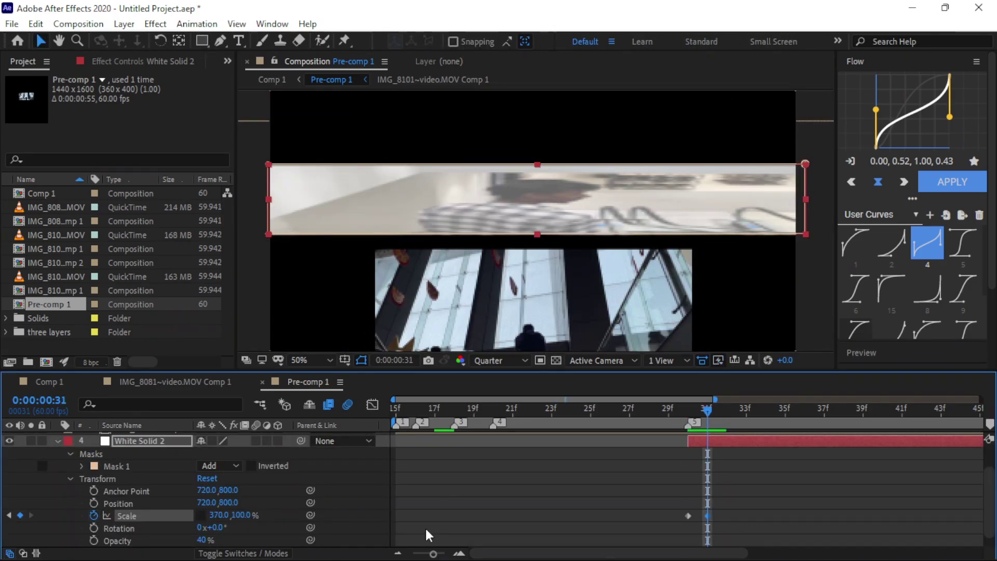
{"action": "key", "text": "Page_Down"}
{"action": "right_click", "coordinate": [756, 442]}
{"action": "left_click", "coordinate": [535, 258]}
{"action": "mouse_move", "coordinate": [218, 515]}
{"action": "left_mouse_down"}
{"action": "mouse_move", "coordinate": [200, 517]}
{"action": "mouse_move", "coordinate": [260, 515]}
{"action": "left_mouse_up"}
{"action": "left_click", "coordinate": [127, 515]}
{"action": "key", "text": "F9"}
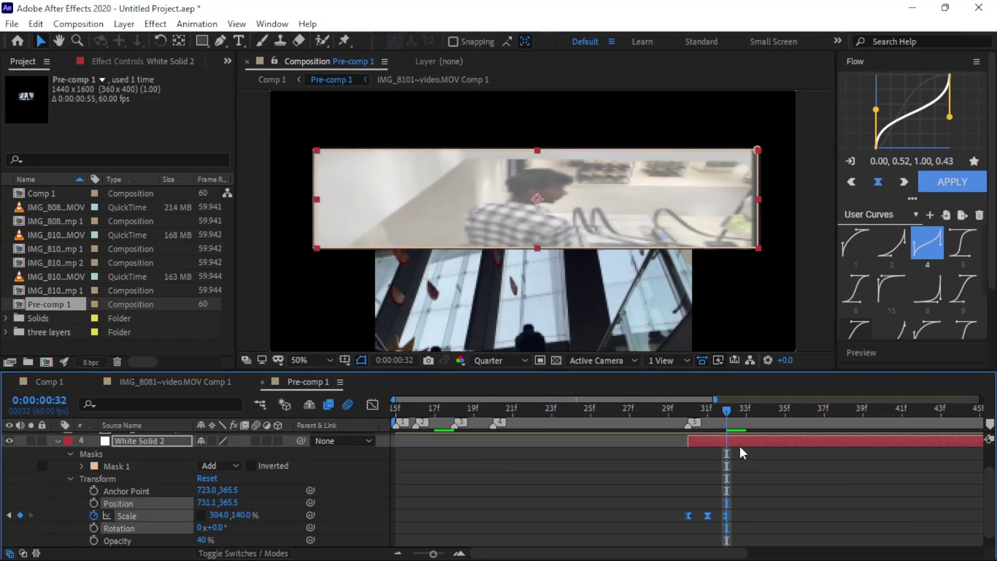
At the 46f marker, add a third white solid at 40% opacity with a rectangle mask.
{"action": "right_click", "coordinate": [273, 335]}
{"action": "key", "text": "Escape"}
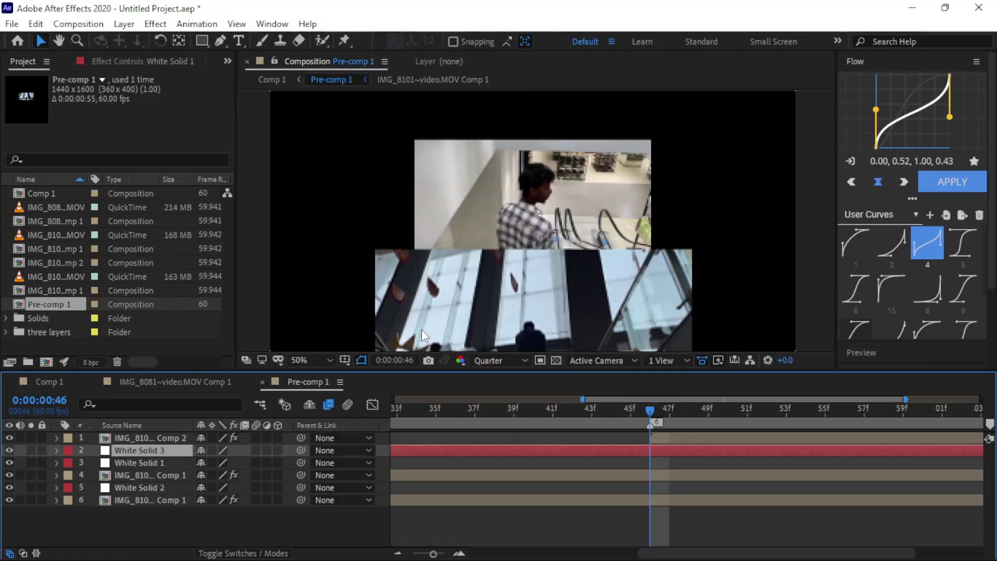
{"action": "key", "text": "ctrl+shift+bracketright"}
{"action": "type", "text": "u40"}
{"action": "key", "text": "Return"}
{"action": "key", "text": "q"}
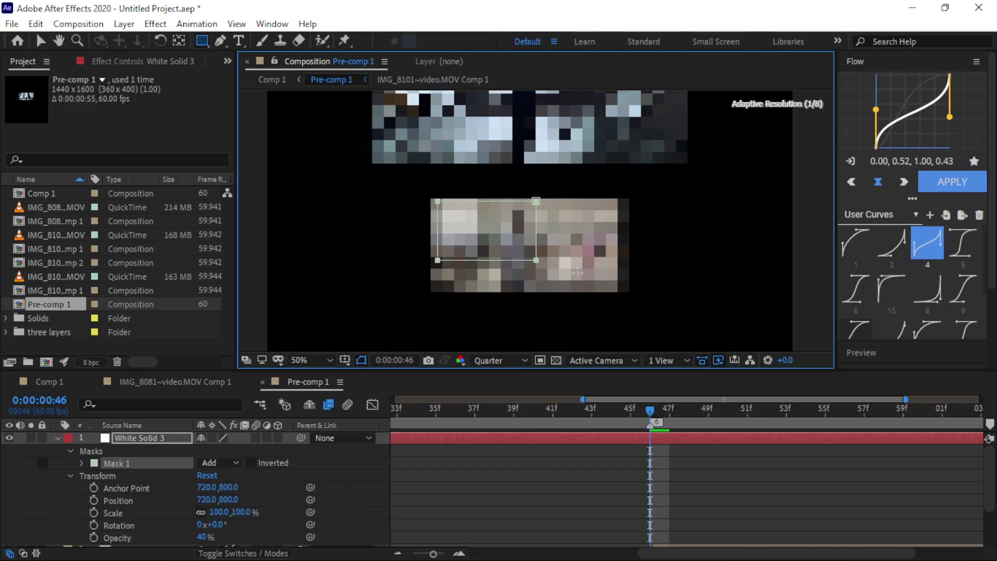
{"action": "left_click_drag", "start_coordinate": [577, 273], "coordinate": [621, 289]}
{"action": "key", "text": "period"}
{"action": "key", "text": "v"}
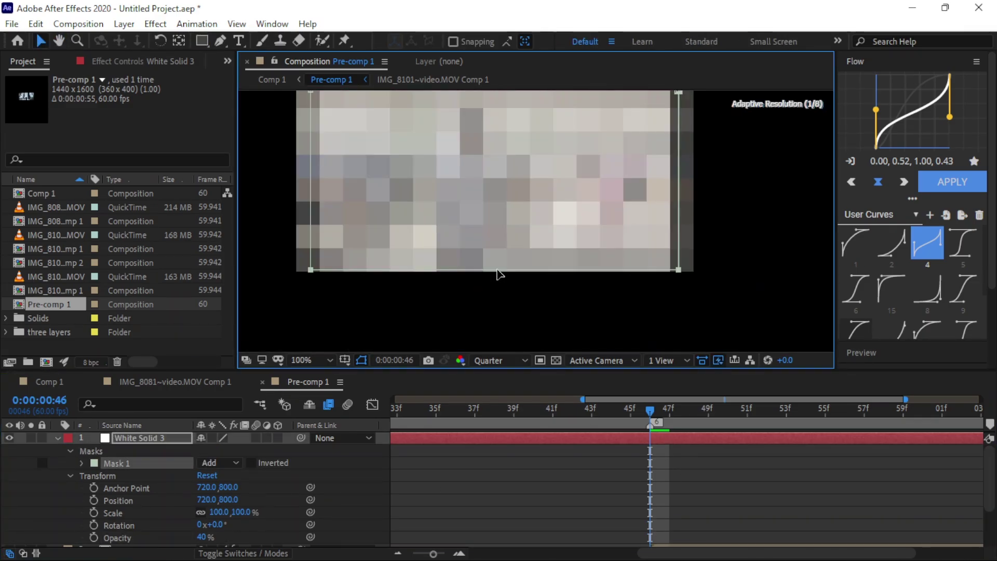
Keyframe White Solid 3's scale from 46f to 290% at 48f, centre its anchor, and Easy Ease it.
{"action": "scroll", "coordinate": [498, 273], "scroll_direction": "down", "scroll_amount": 3}
{"action": "left_click", "coordinate": [93, 513]}
{"action": "key", "text": "Page_Down"}
{"action": "left_click_drag", "start_coordinate": [218, 513], "coordinate": [244, 511]}
{"action": "key", "text": "ctrl+alt+Home"}
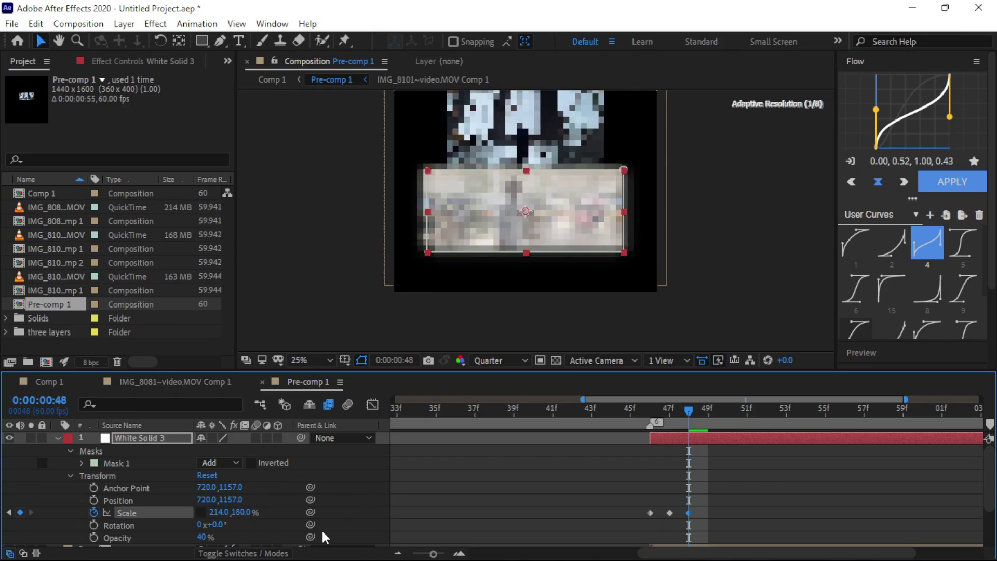
{"action": "right_click", "coordinate": [689, 512]}
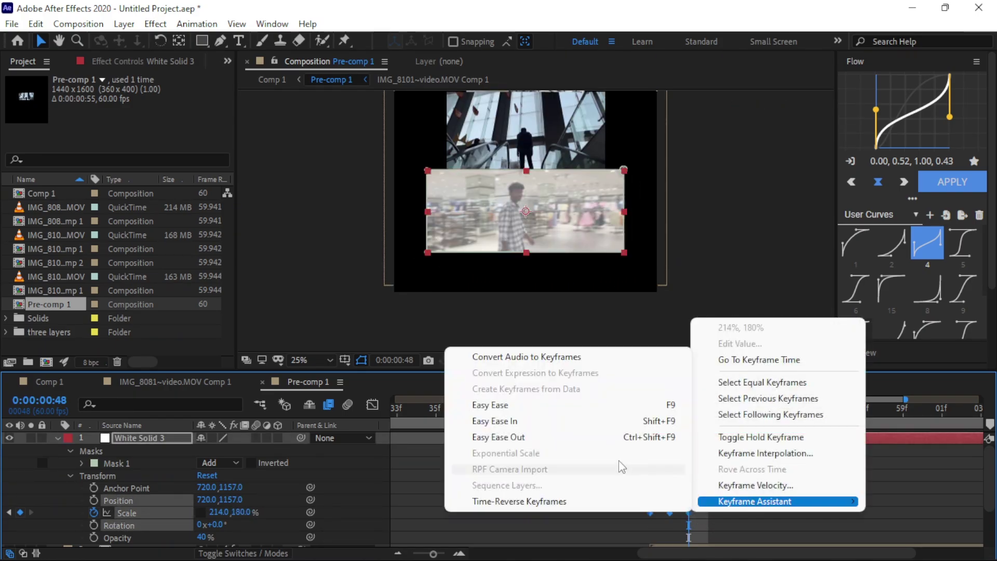
{"action": "left_click", "coordinate": [490, 404]}
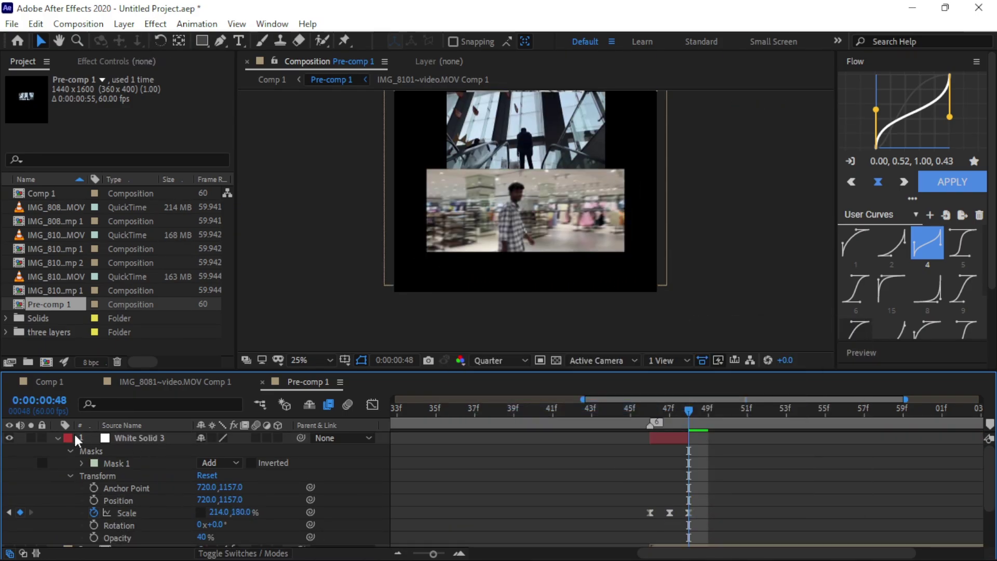
{"action": "left_click", "coordinate": [58, 438]}
{"action": "left_click", "coordinate": [398, 553]}
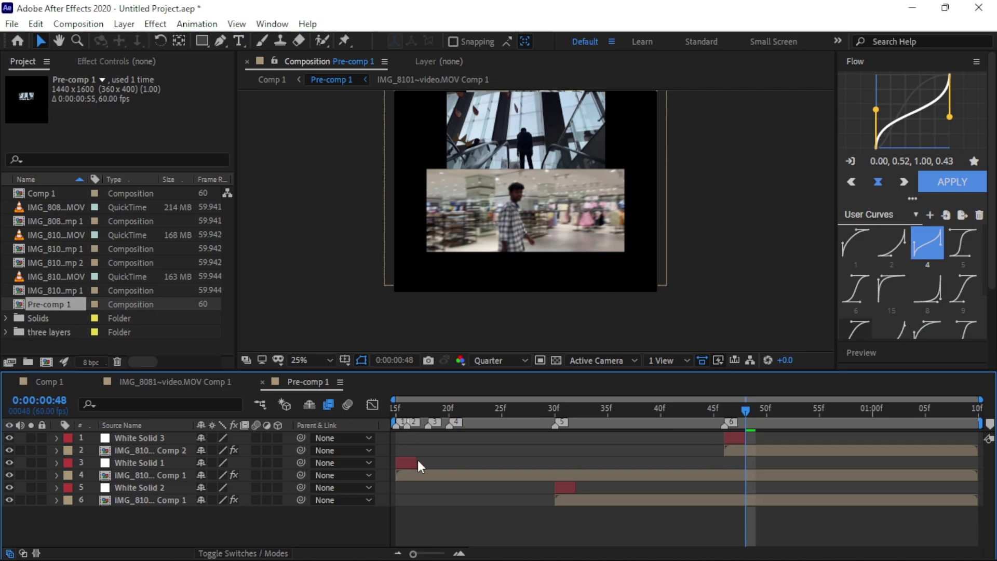
Set White Solid 1's opacity to 100%.
{"action": "key", "text": "Home"}
{"action": "left_click", "coordinate": [406, 462]}
{"action": "left_click", "coordinate": [56, 462]}
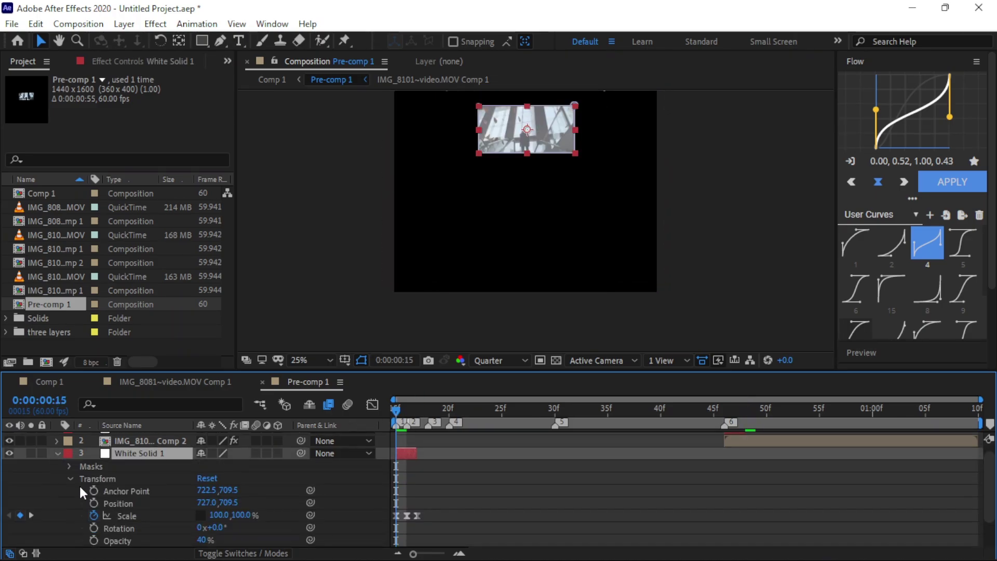
{"action": "type", "text": "00"}
{"action": "key", "text": "Return"}
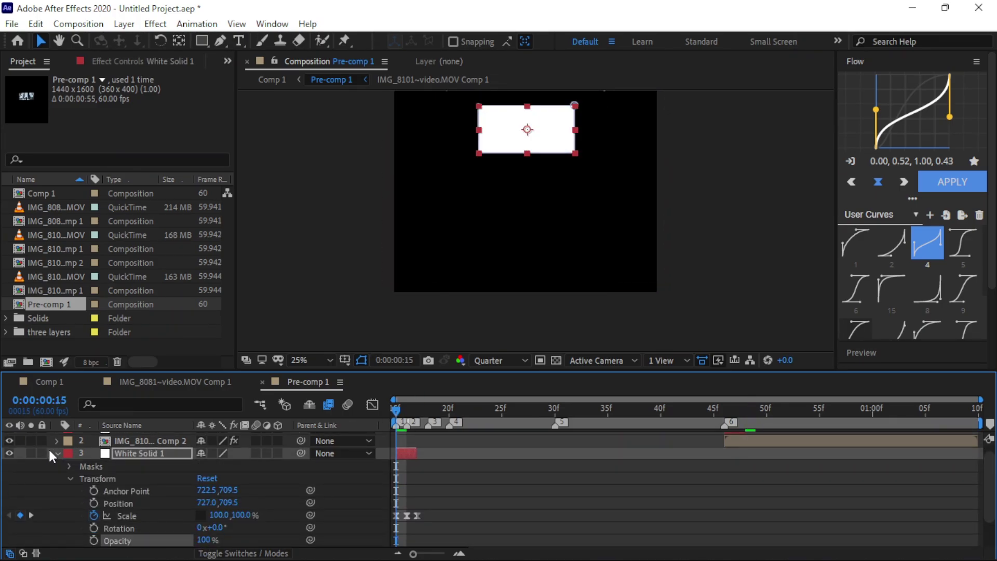
{"action": "left_click", "coordinate": [57, 452]}
Set White Solid 2's opacity to 100%.
{"action": "left_click", "coordinate": [155, 486]}
{"action": "scroll", "coordinate": [205, 529], "scroll_direction": "down", "scroll_amount": 2}
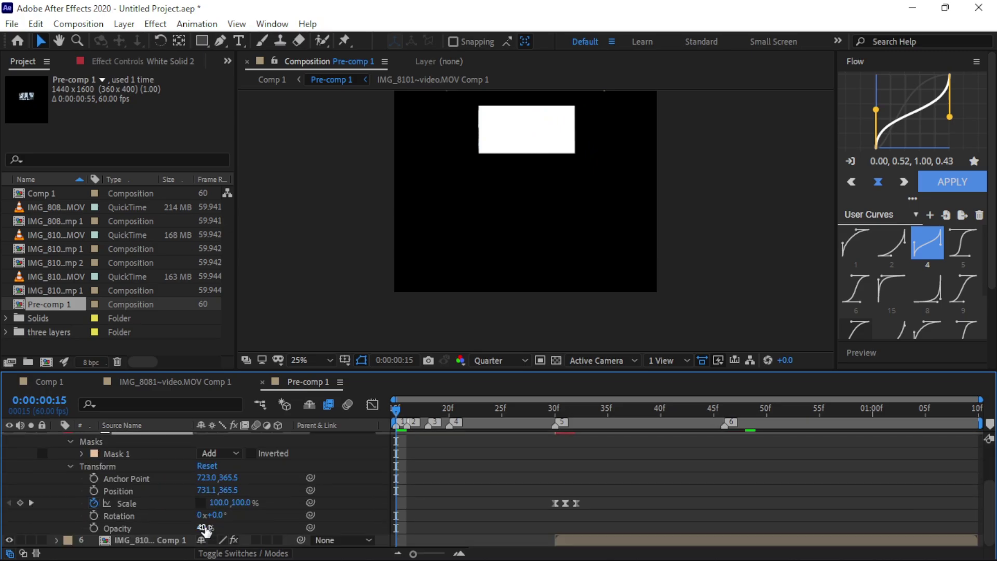
{"action": "type", "text": "00"}
{"action": "key", "text": "Return"}
{"action": "scroll", "coordinate": [51, 459], "scroll_direction": "up", "scroll_amount": 2}
{"action": "left_click", "coordinate": [55, 463]}
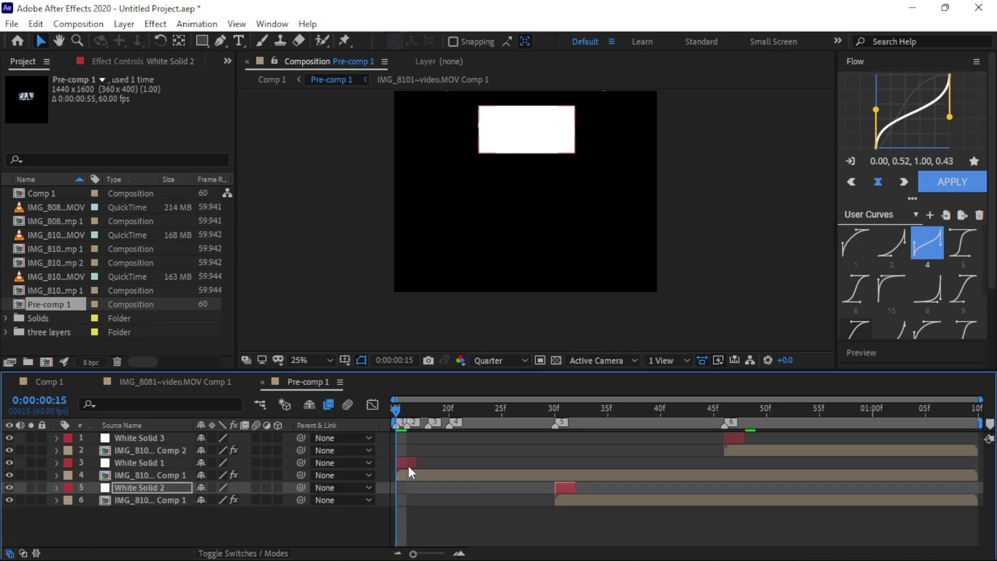
Set White Solid 3's opacity to 100% and reselect White Solid 1.
{"action": "left_click", "coordinate": [736, 438]}
{"action": "left_click", "coordinate": [56, 437]}
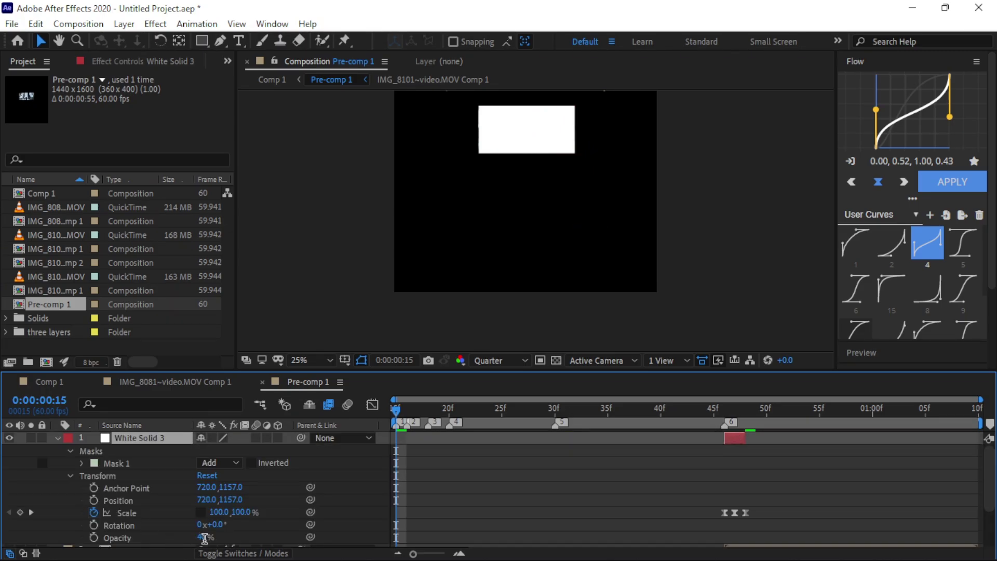
{"action": "type", "text": "0"}
{"action": "key", "text": "Return"}
{"action": "left_click", "coordinate": [56, 438]}
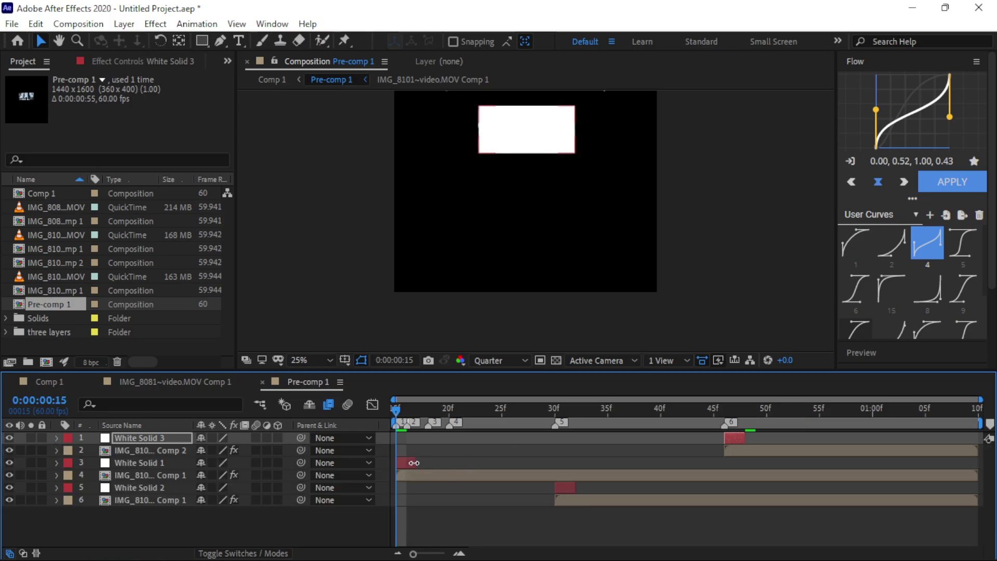
{"action": "left_click", "coordinate": [409, 462]}
{"action": "key", "text": "ctrl+space"}
Apply Deep Glow to White Solid 1 with exposure 0.25.
{"action": "type", "text": "de"}
{"action": "left_click", "coordinate": [363, 439]}
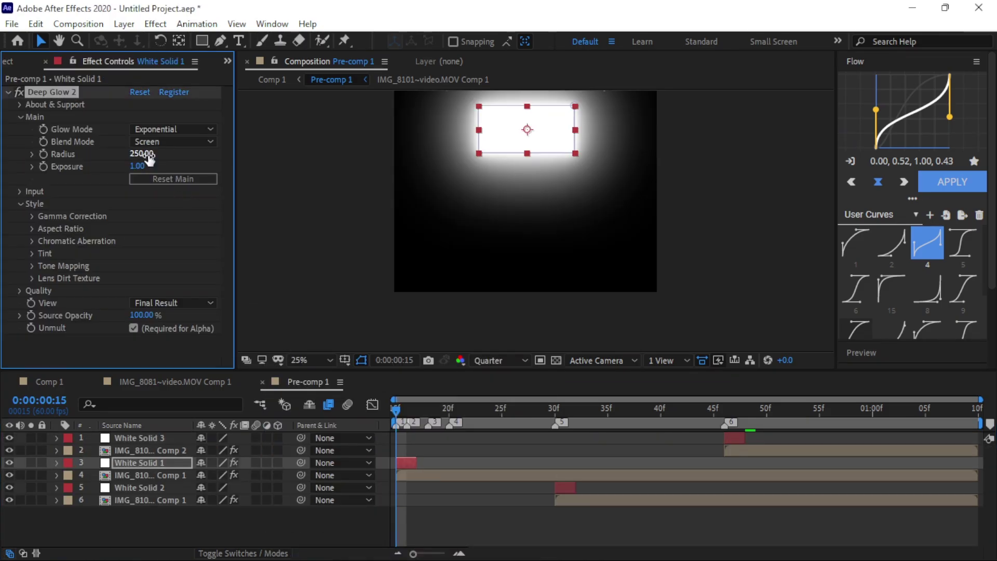
{"action": "left_click", "coordinate": [137, 166]}
{"action": "type", "text": "0.25"}
{"action": "key", "text": "Return"}
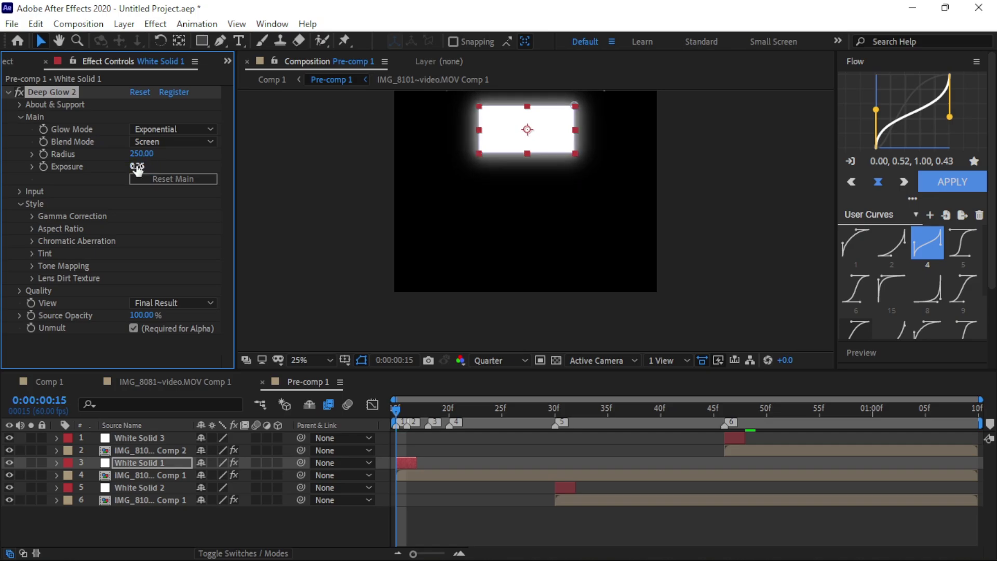
Copy the Deep Glow effect and paste it onto White Solid 2 and White Solid 3.
{"action": "left_click", "coordinate": [496, 322]}
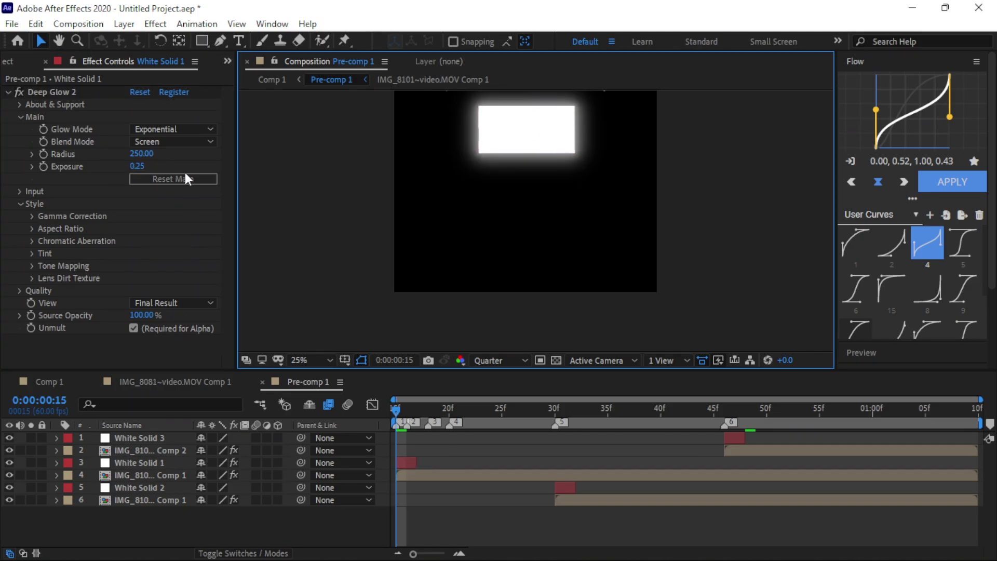
{"action": "left_click", "coordinate": [54, 94]}
{"action": "left_click", "coordinate": [565, 488]}
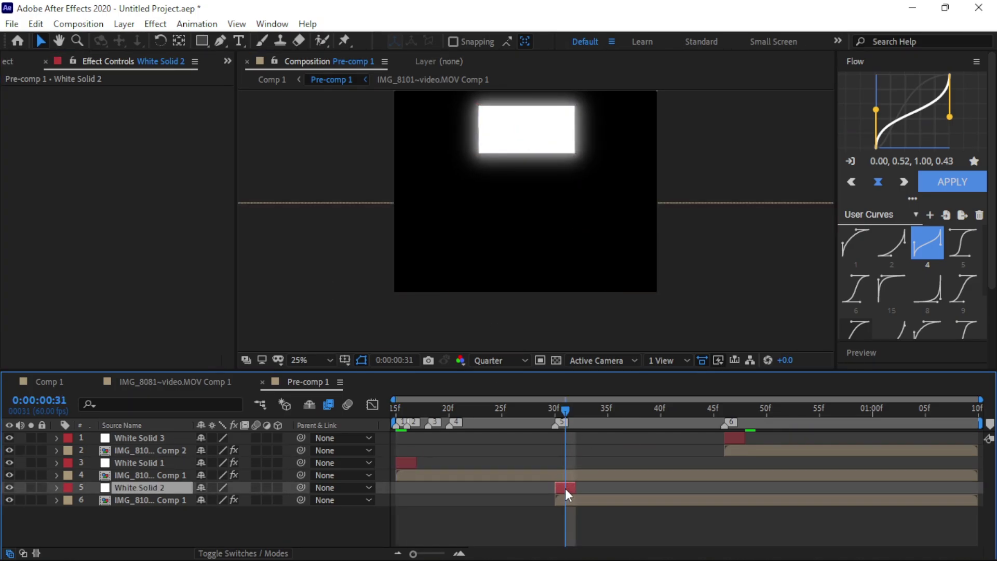
{"action": "key", "text": "ctrl+v"}
{"action": "left_click", "coordinate": [734, 438]}
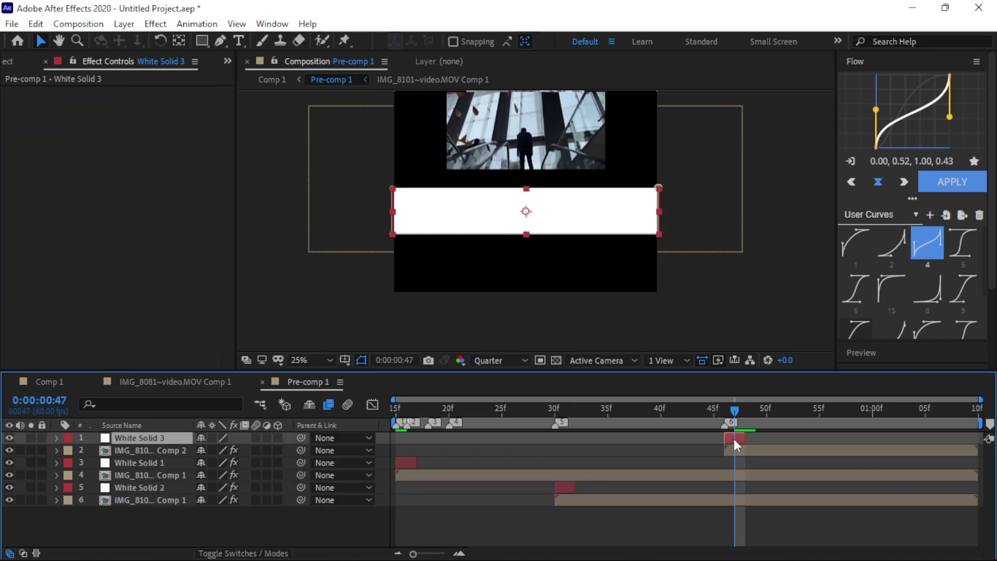
{"action": "key", "text": "ctrl+v"}
Switch to Comp 1, preview it to frame 8, then add an S_Sharpen adjustment layer on top.
{"action": "left_click", "coordinate": [156, 382]}
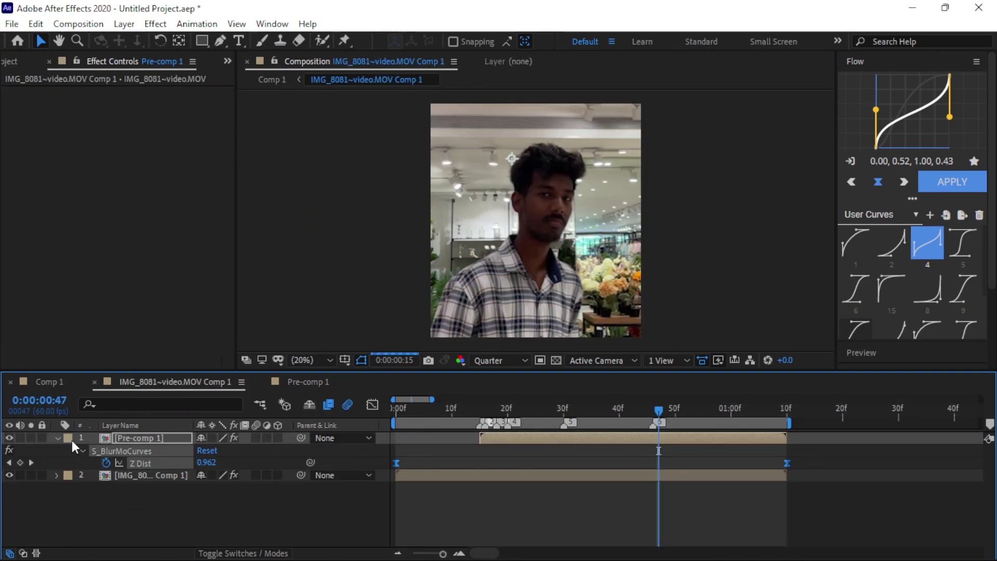
{"action": "left_click", "coordinate": [46, 382]}
{"action": "key", "text": "space"}
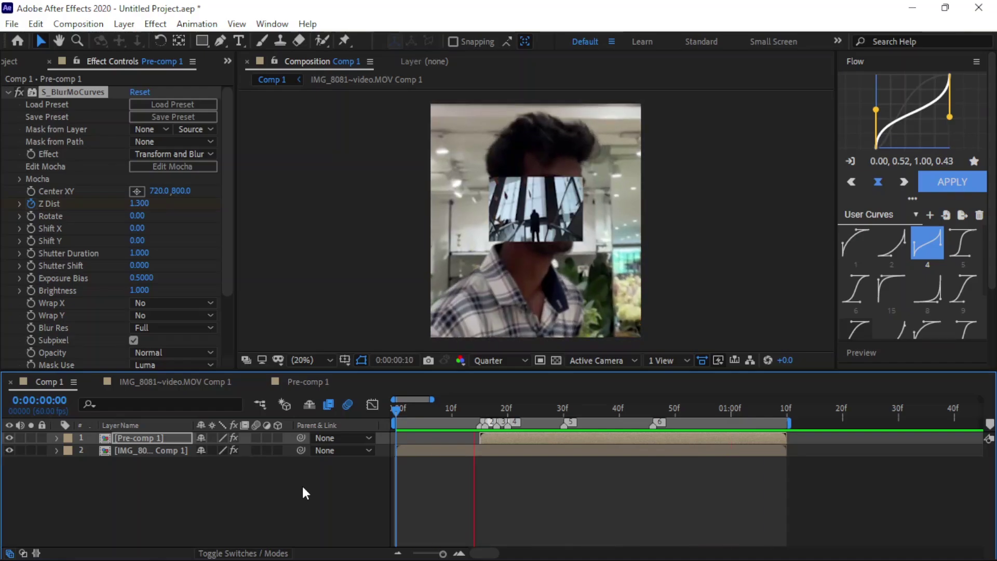
{"action": "left_click", "coordinate": [439, 410]}
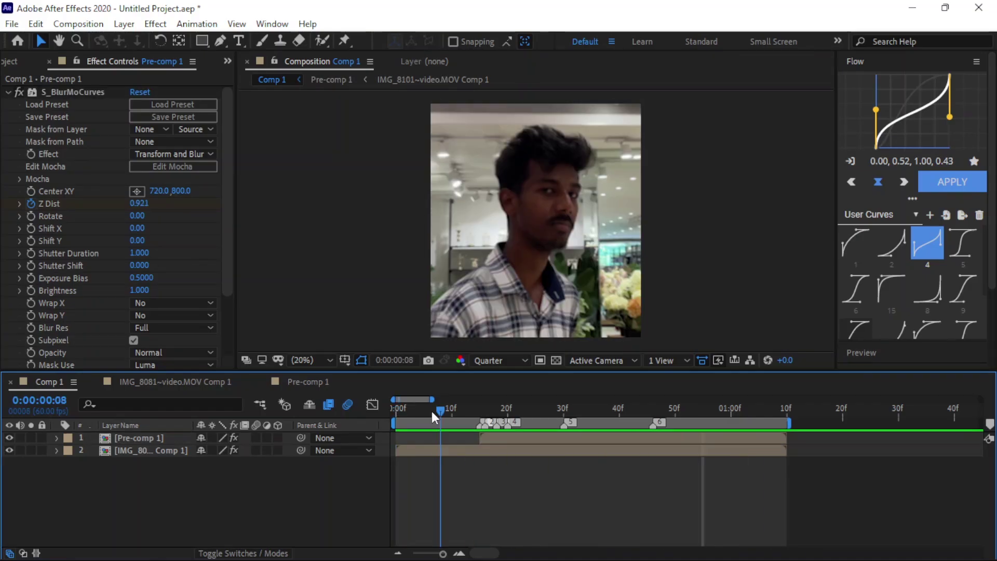
{"action": "key", "text": "ctrl+z"}
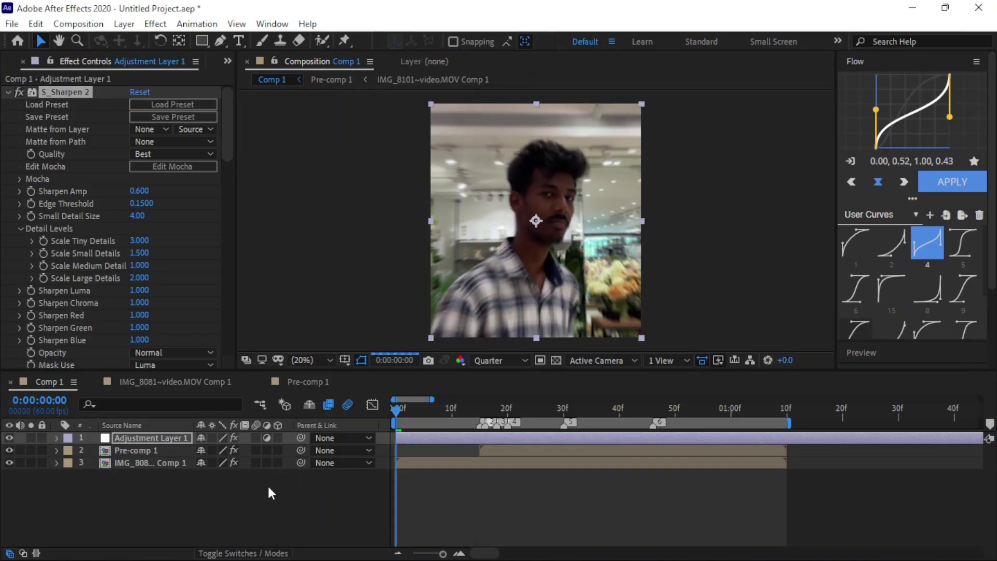
Add Adjustment Layer 2 with Lumetri Color and expand its Creative, HSL Secondary and Correction sections.
{"action": "key", "text": "ctrl+z"}
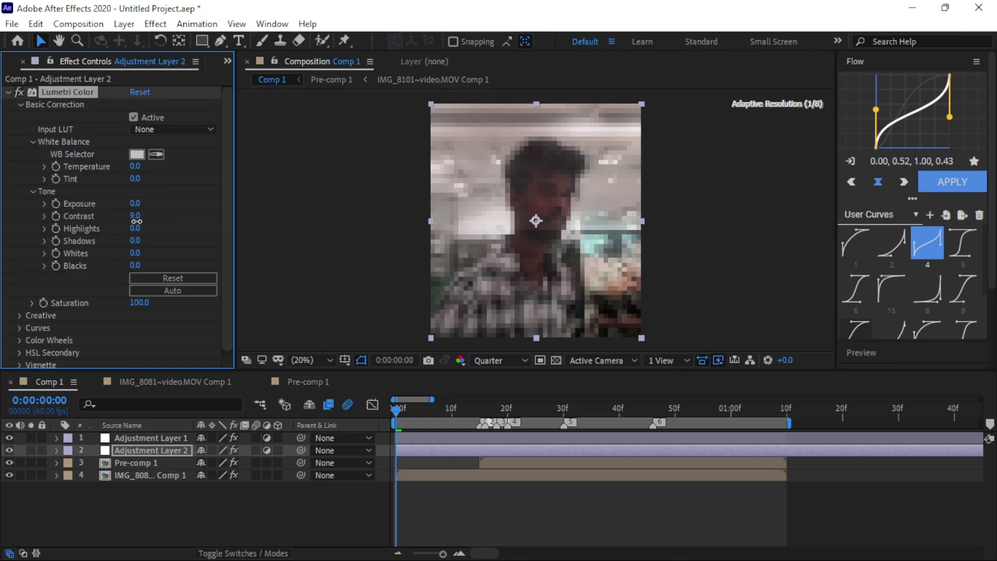
{"action": "left_click", "coordinate": [19, 315]}
{"action": "scroll", "coordinate": [23, 341], "scroll_direction": "down", "scroll_amount": 5}
{"action": "left_click", "coordinate": [21, 350]}
{"action": "scroll", "coordinate": [213, 265], "scroll_direction": "down", "scroll_amount": 3}
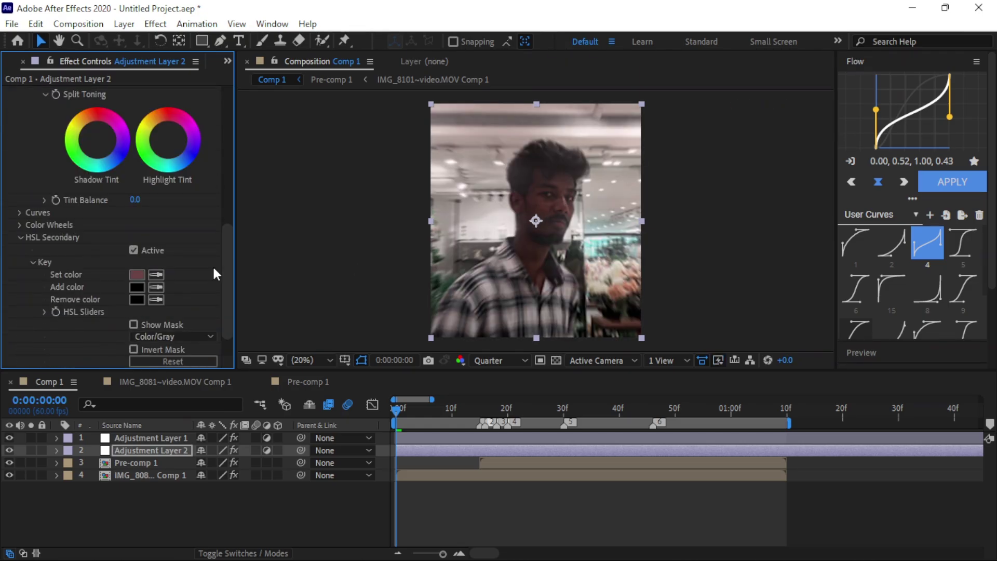
{"action": "left_click", "coordinate": [44, 312]}
{"action": "scroll", "coordinate": [77, 299], "scroll_direction": "down", "scroll_amount": 10}
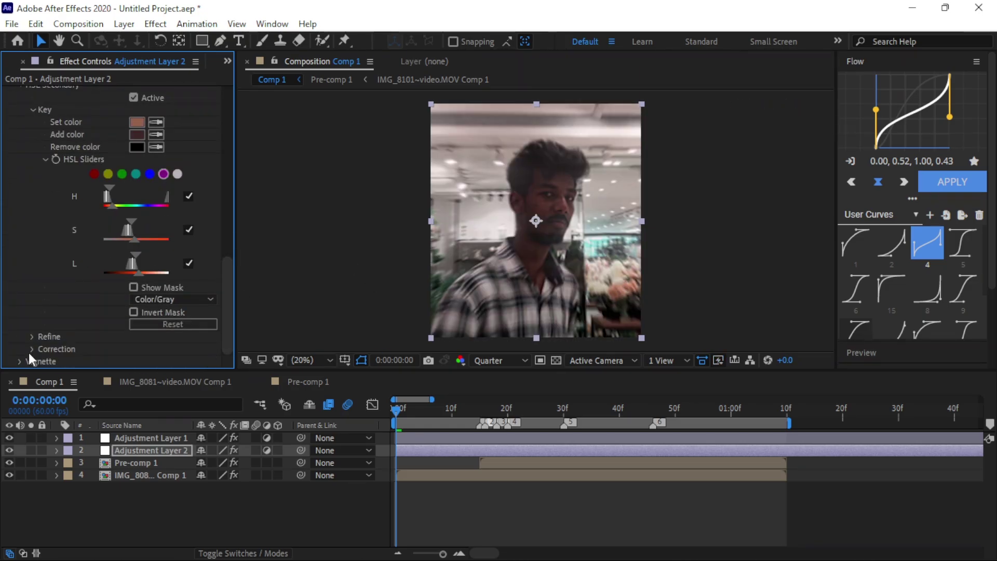
{"action": "left_click", "coordinate": [31, 348]}
{"action": "scroll", "coordinate": [32, 349], "scroll_direction": "down", "scroll_amount": 4}
Raise the HSL correction tint and adjust the correction color wheel.
{"action": "mouse_move", "coordinate": [135, 323]}
{"action": "left_mouse_down"}
{"action": "mouse_move", "coordinate": [184, 327]}
{"action": "mouse_move", "coordinate": [77, 317]}
{"action": "mouse_move", "coordinate": [167, 326]}
{"action": "left_mouse_up"}
{"action": "scroll", "coordinate": [163, 314], "scroll_direction": "down", "scroll_amount": 1}
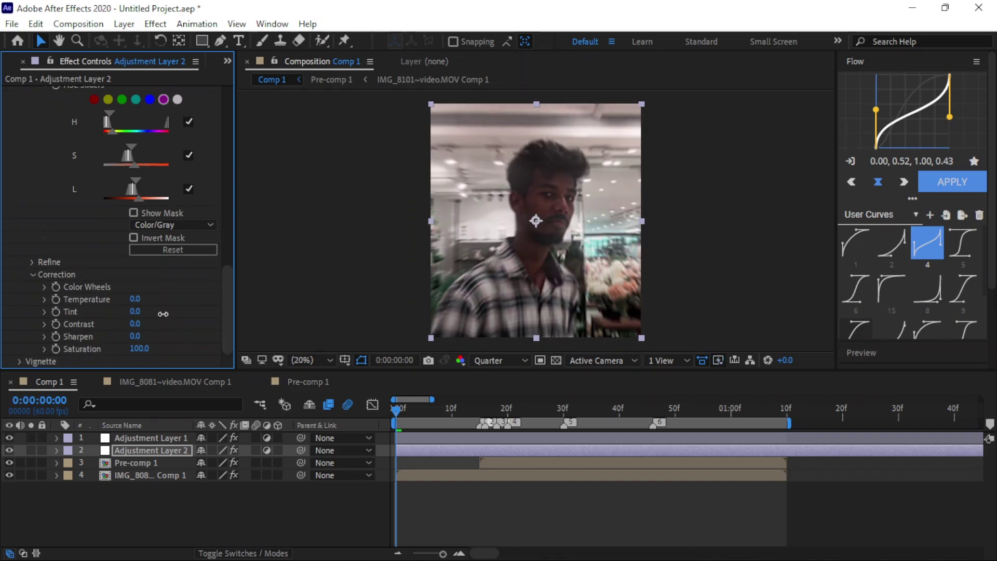
{"action": "scroll", "coordinate": [198, 267], "scroll_direction": "up", "scroll_amount": 10}
{"action": "scroll", "coordinate": [235, 291], "scroll_direction": "down", "scroll_amount": 5}
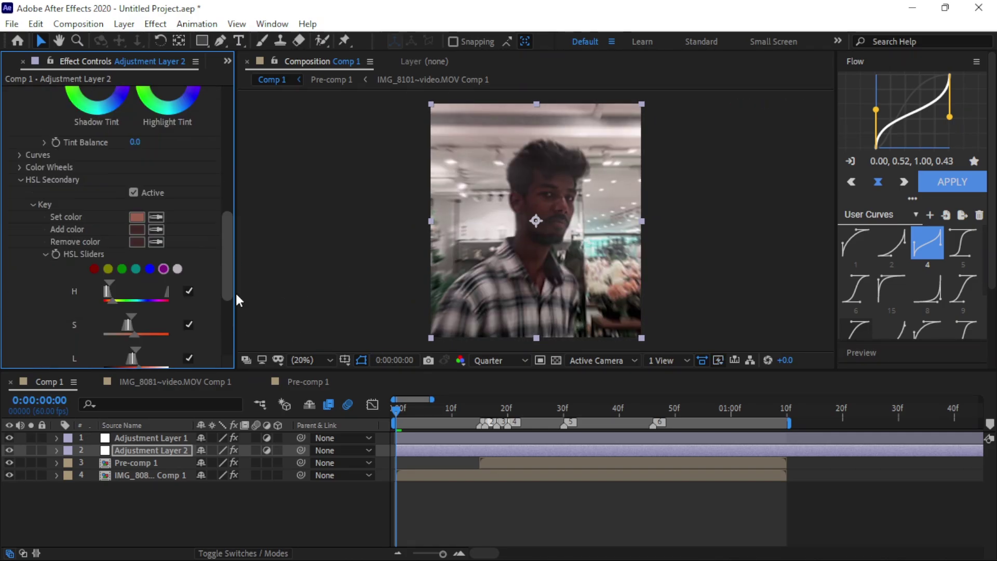
{"action": "scroll", "coordinate": [155, 322], "scroll_direction": "down", "scroll_amount": 5}
{"action": "left_click_drag", "start_coordinate": [139, 338], "coordinate": [171, 341]}
{"action": "left_click", "coordinate": [44, 313]}
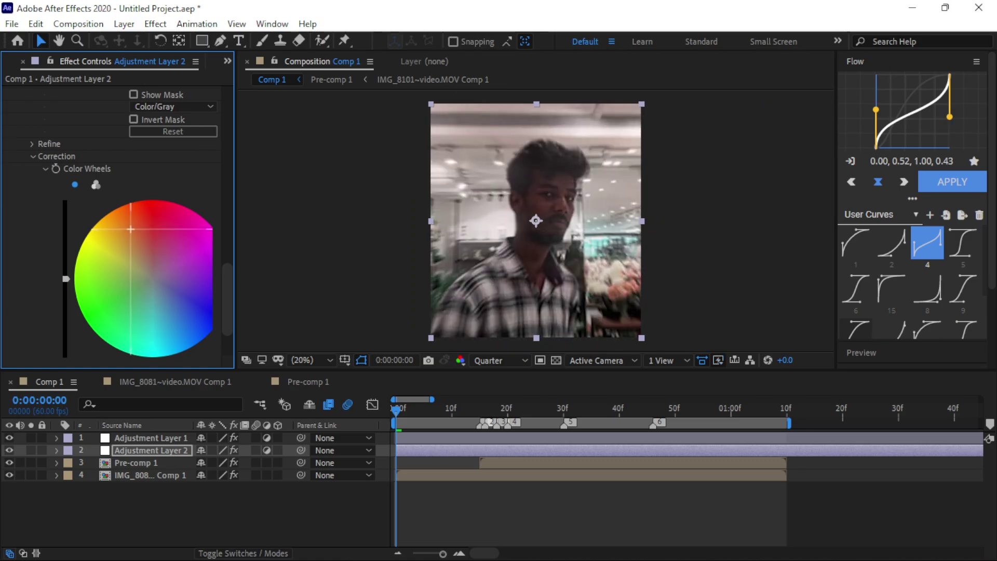
{"action": "scroll", "coordinate": [114, 208], "scroll_direction": "up", "scroll_amount": 10}
Set Lumetri tone to Contrast 48, Highlights -7, Shadows 34, Whites 5, Blacks -12.
{"action": "left_click", "coordinate": [7, 91]}
{"action": "key", "text": "space"}
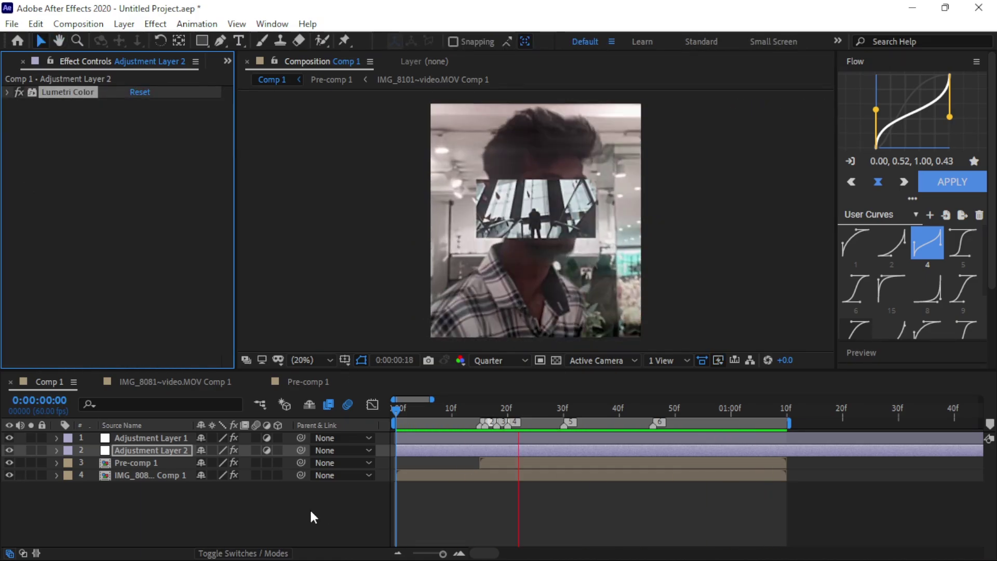
{"action": "left_click", "coordinate": [7, 92]}
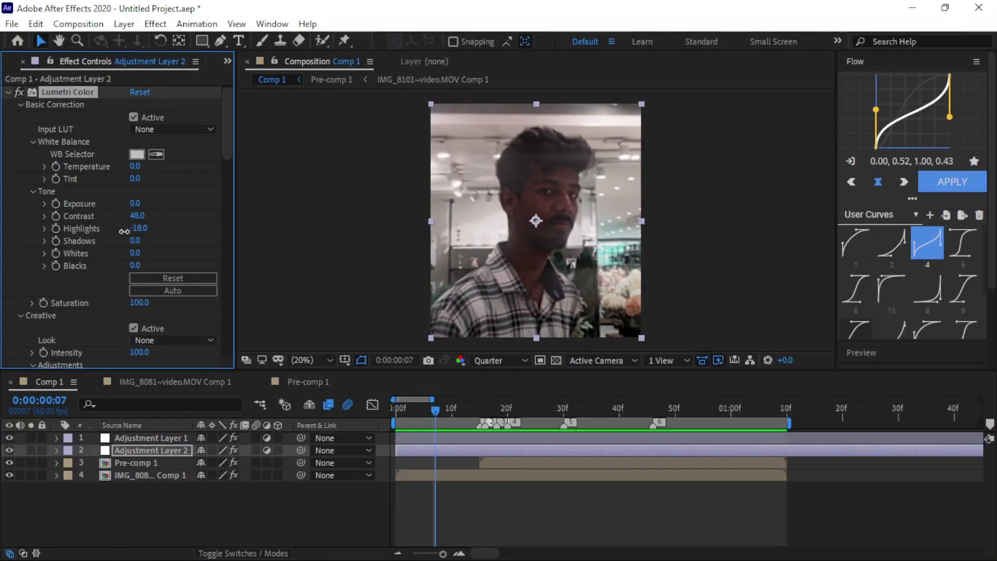
{"action": "mouse_move", "coordinate": [165, 232]}
{"action": "left_mouse_down"}
{"action": "mouse_move", "coordinate": [140, 228]}
{"action": "mouse_move", "coordinate": [156, 241]}
{"action": "mouse_move", "coordinate": [124, 265]}
{"action": "mouse_move", "coordinate": [128, 240]}
{"action": "left_mouse_up"}
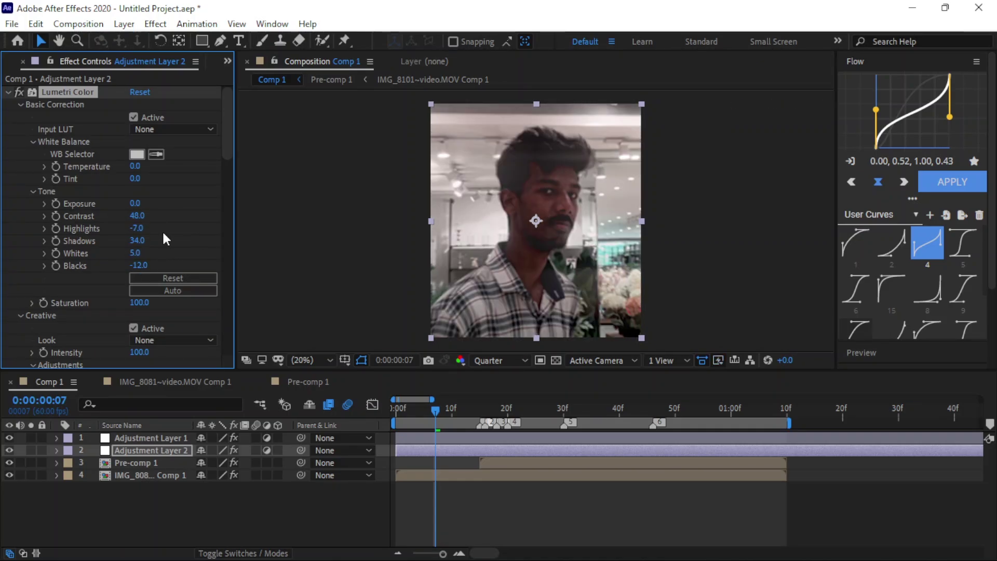
Tint the split-toning shadows and highlights, slightly darken the highlights wheel, and preview the grade.
{"action": "scroll", "coordinate": [165, 225], "scroll_direction": "down", "scroll_amount": 5}
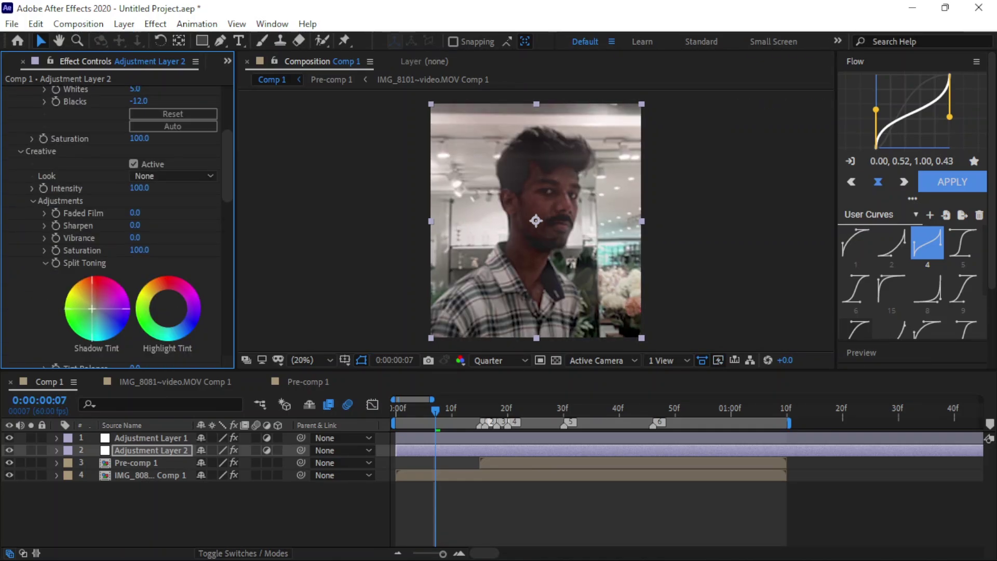
{"action": "left_click_drag", "start_coordinate": [92, 308], "coordinate": [92, 304]}
{"action": "left_click", "coordinate": [168, 308]}
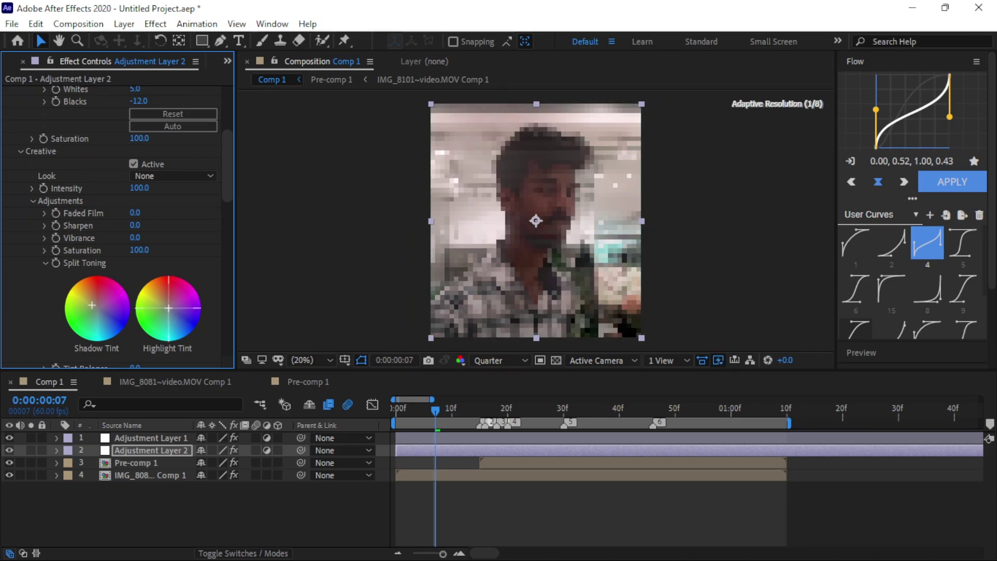
{"action": "scroll", "coordinate": [229, 189], "scroll_direction": "down", "scroll_amount": 5}
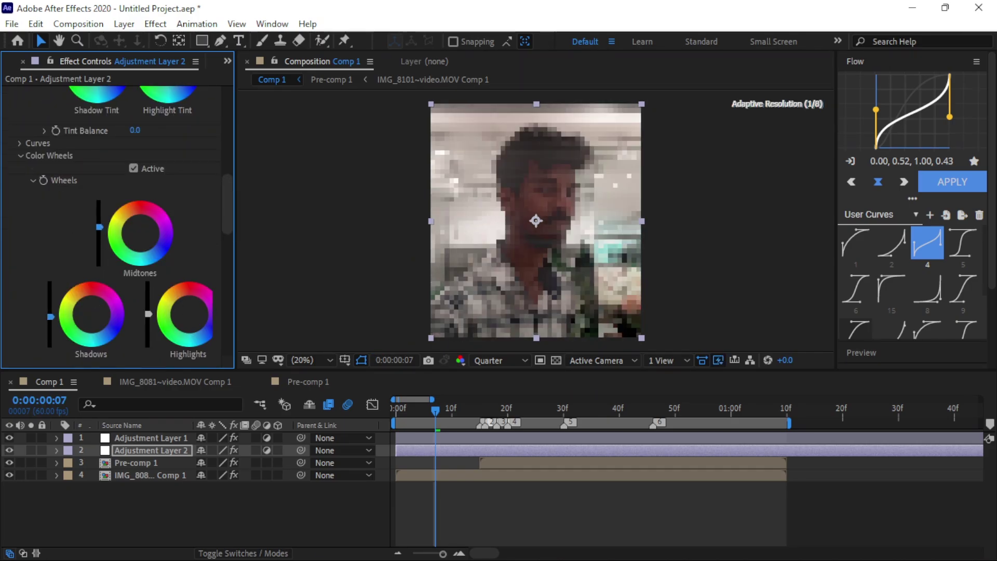
{"action": "left_click_drag", "start_coordinate": [148, 314], "coordinate": [148, 311]}
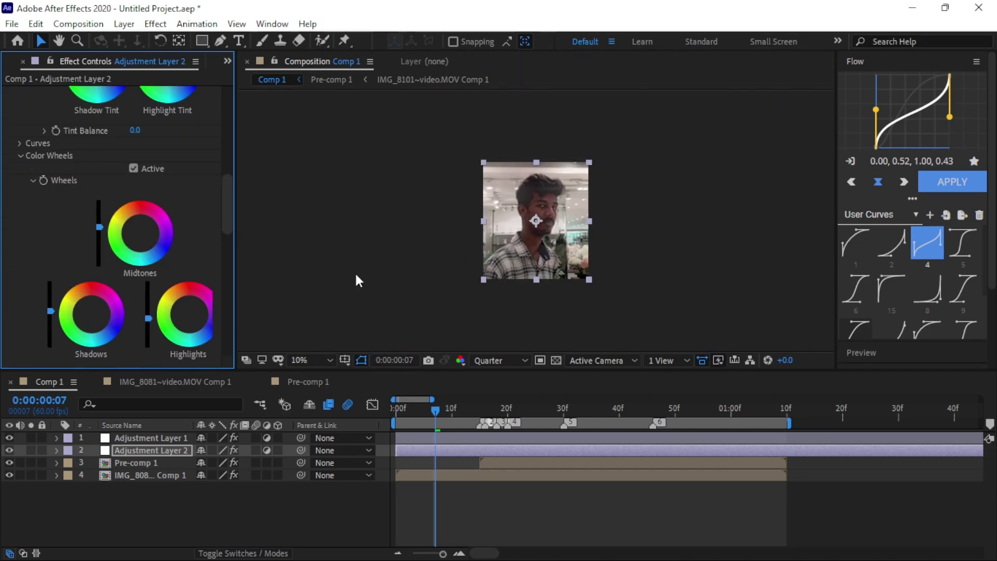
{"action": "key", "text": "space"}
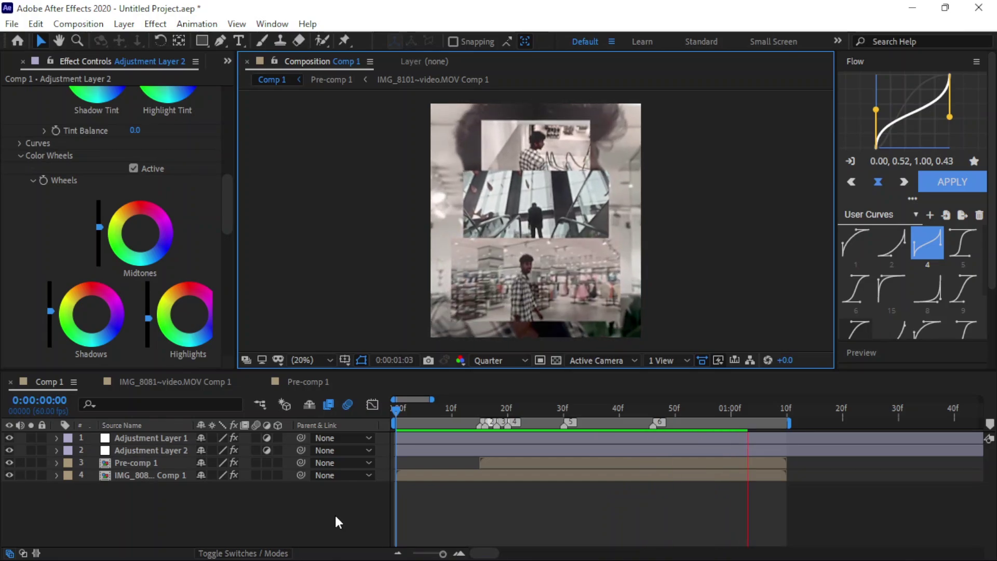